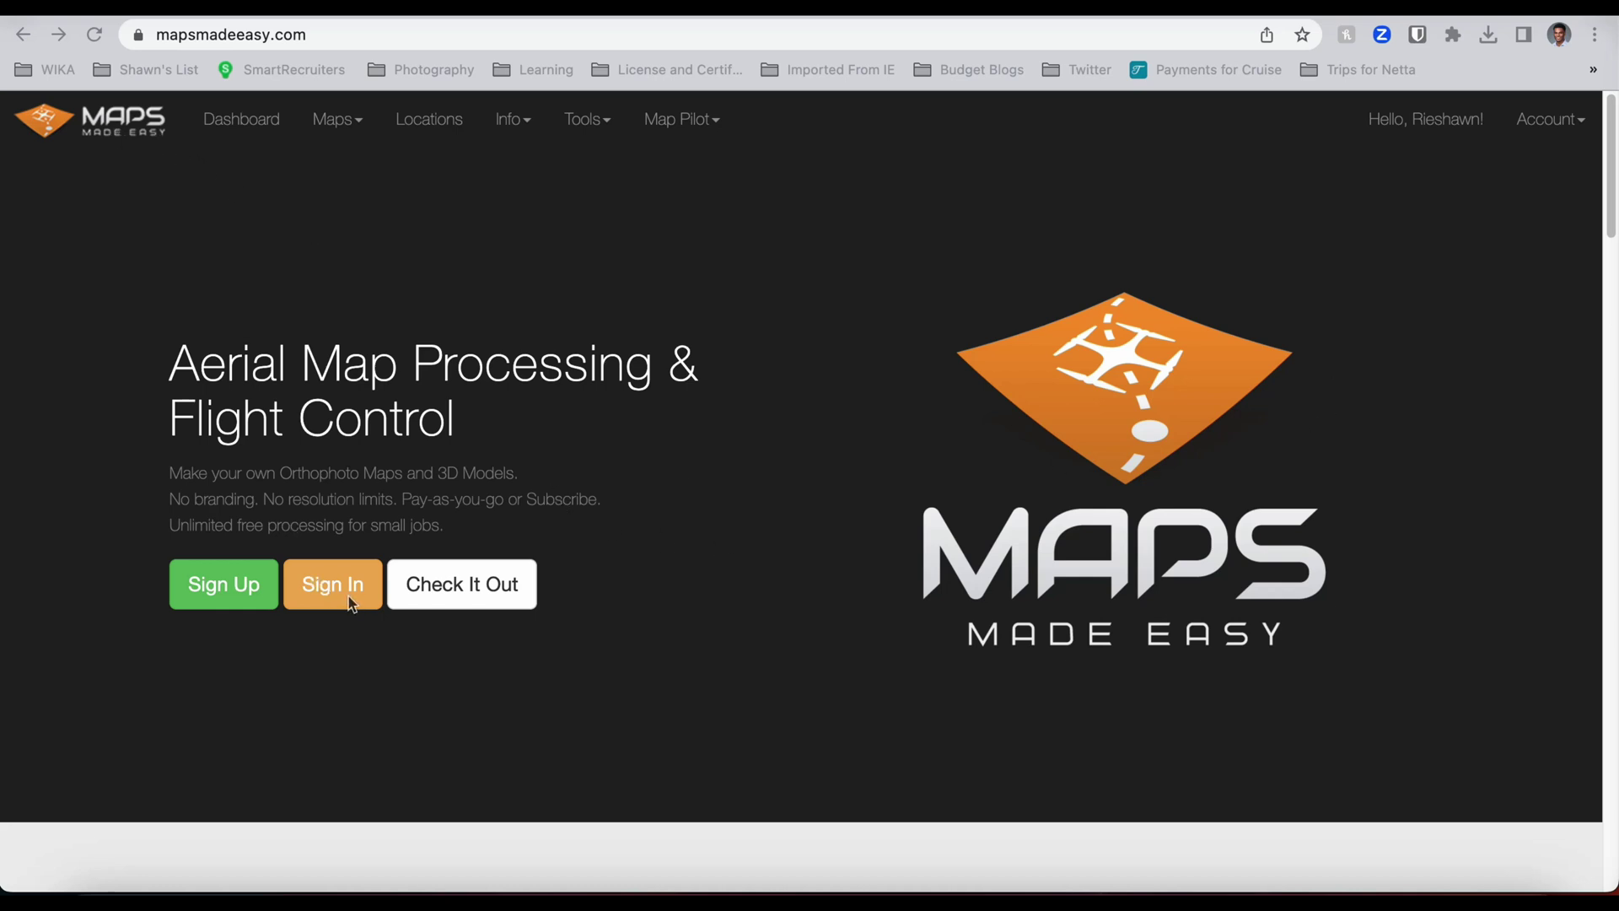
Review the account dashboard panels, then go to the pay-as-you-go Buy Points page.
left_click(239, 133)
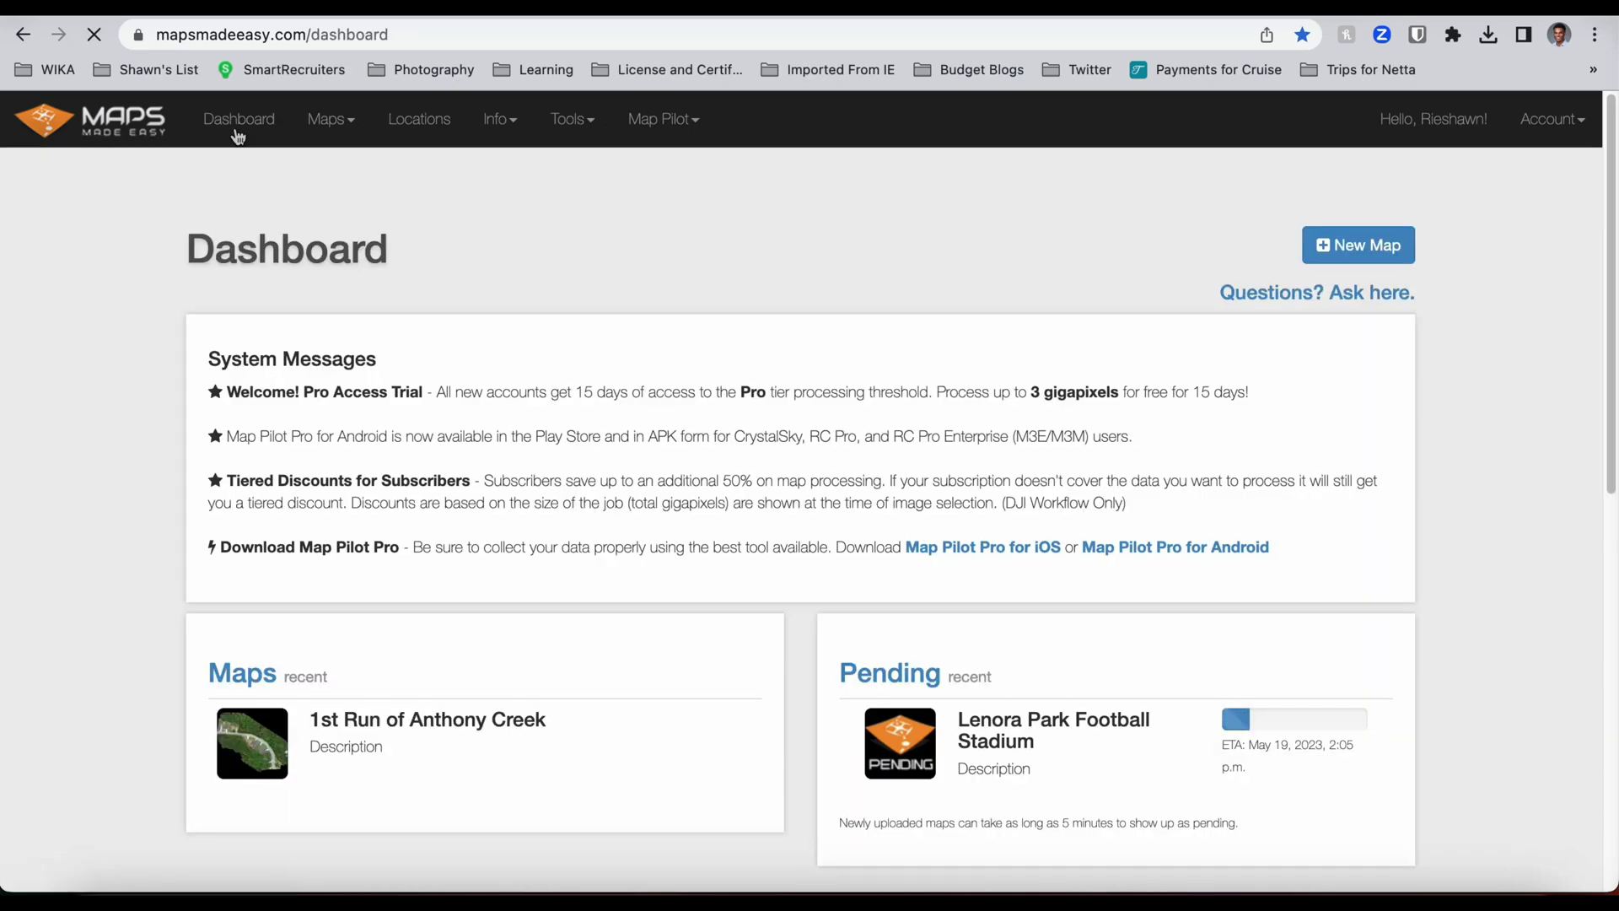
scroll(502, 408, "down", 5)
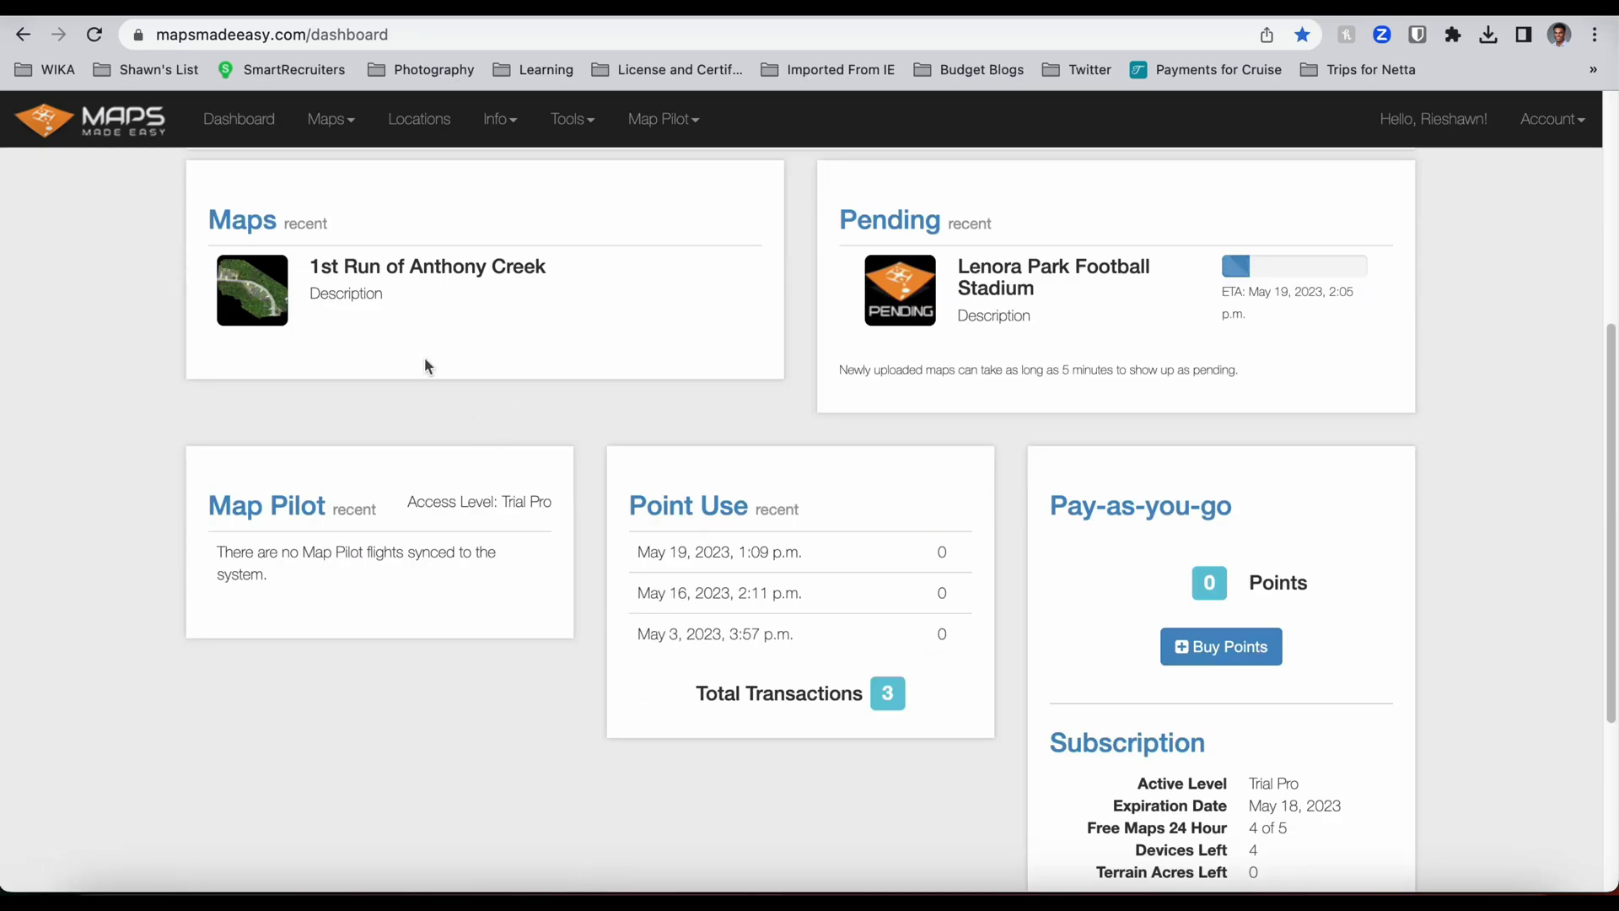
scroll(388, 350, "up", 1)
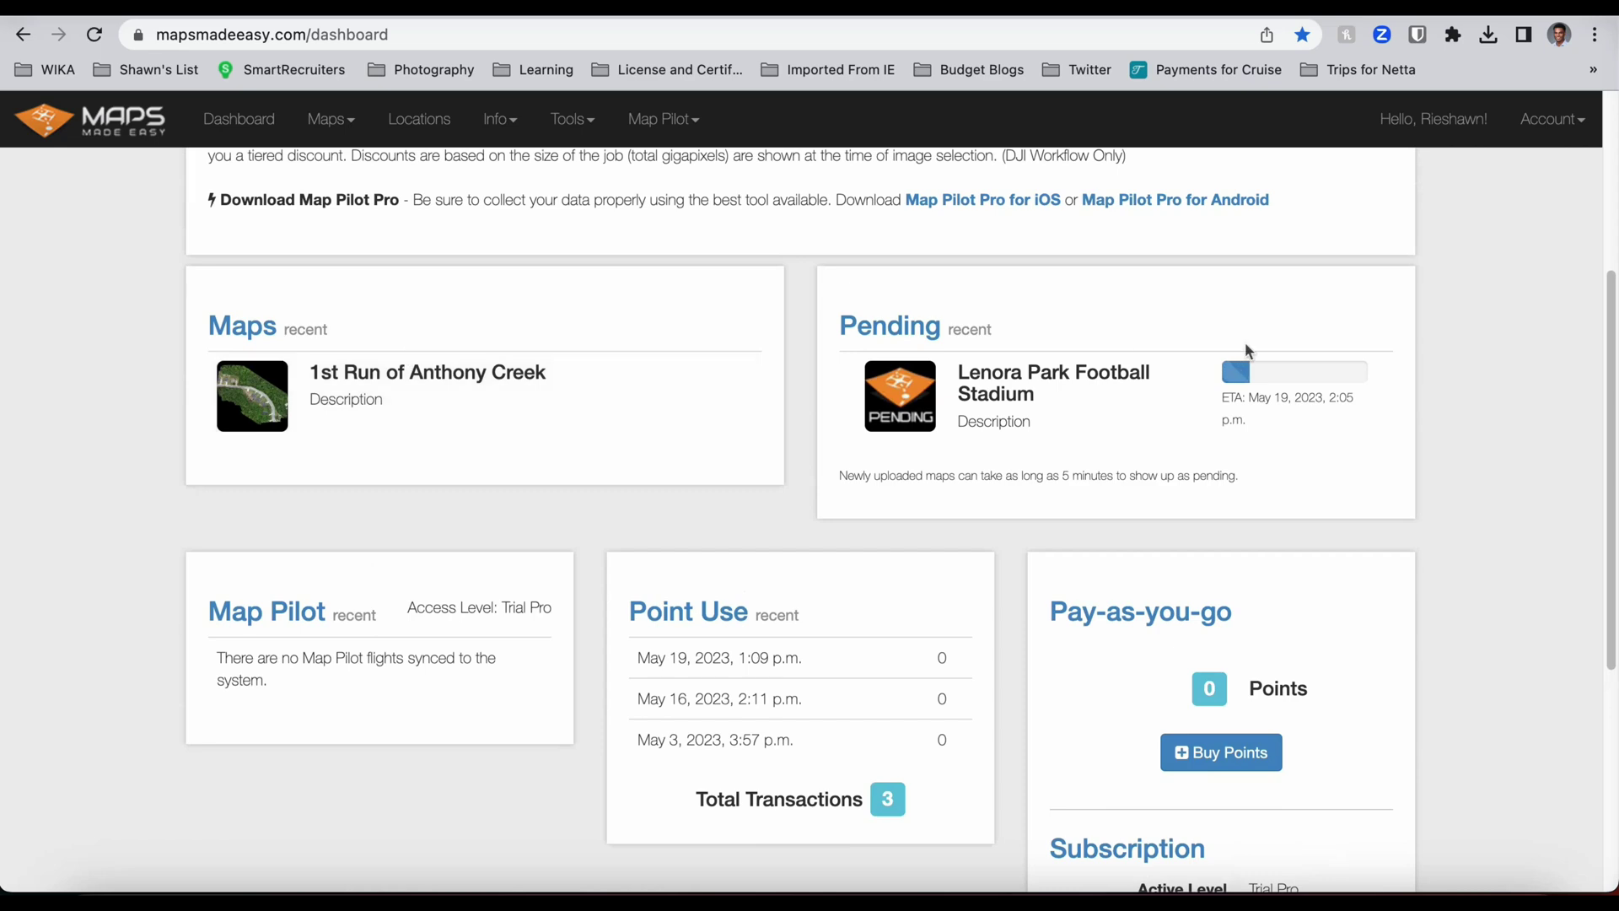
scroll(618, 409, "up", 2)
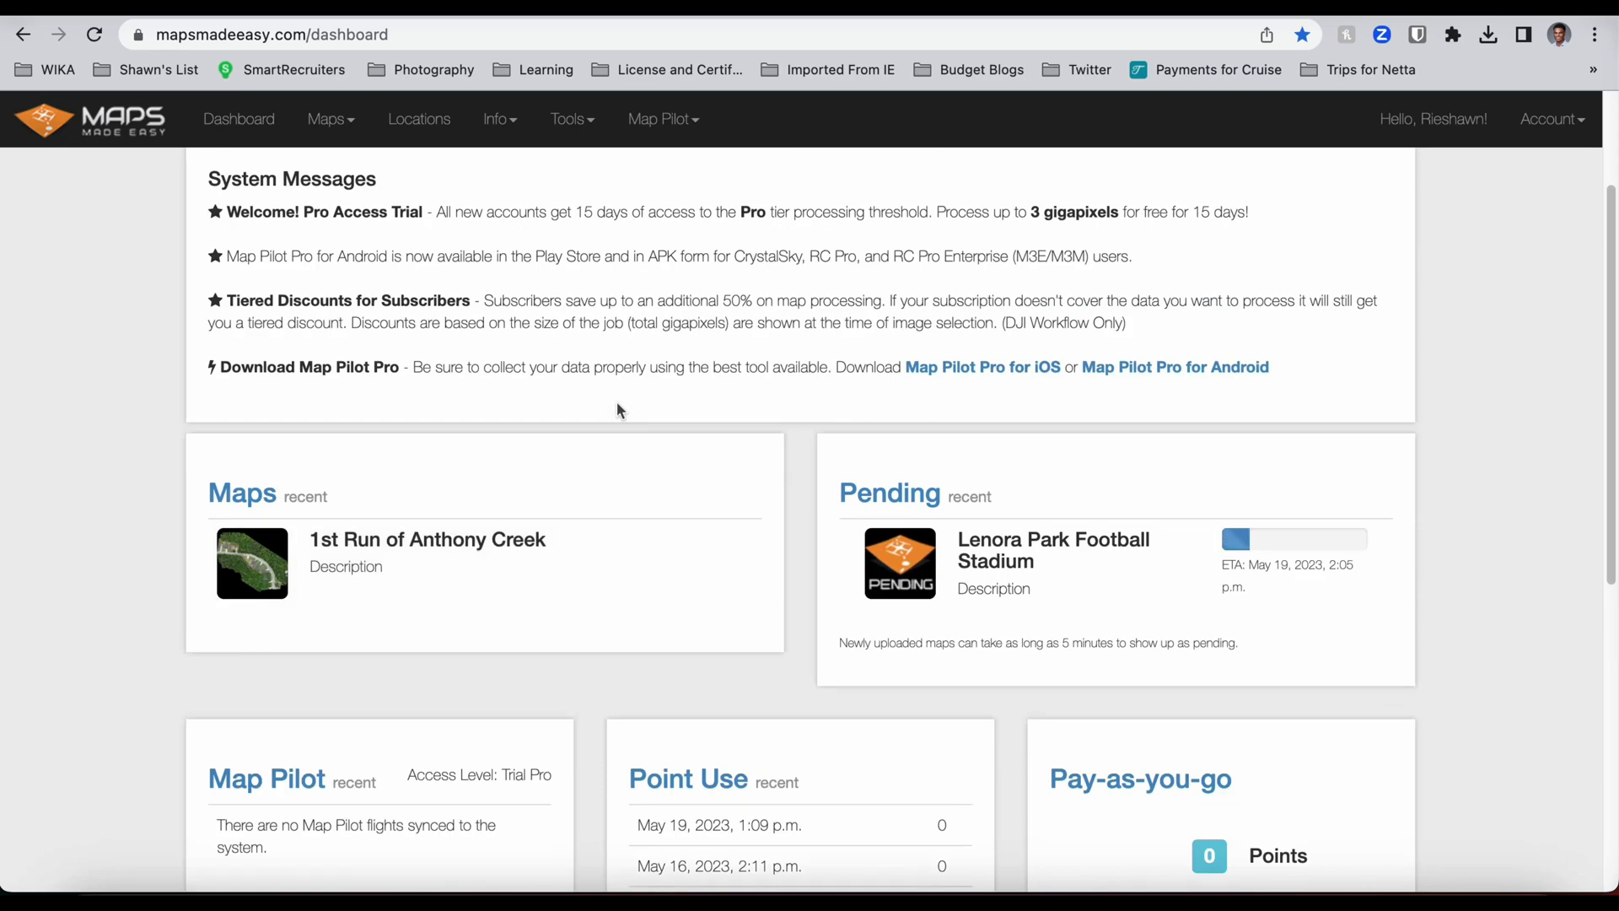
scroll(618, 409, "down", 2)
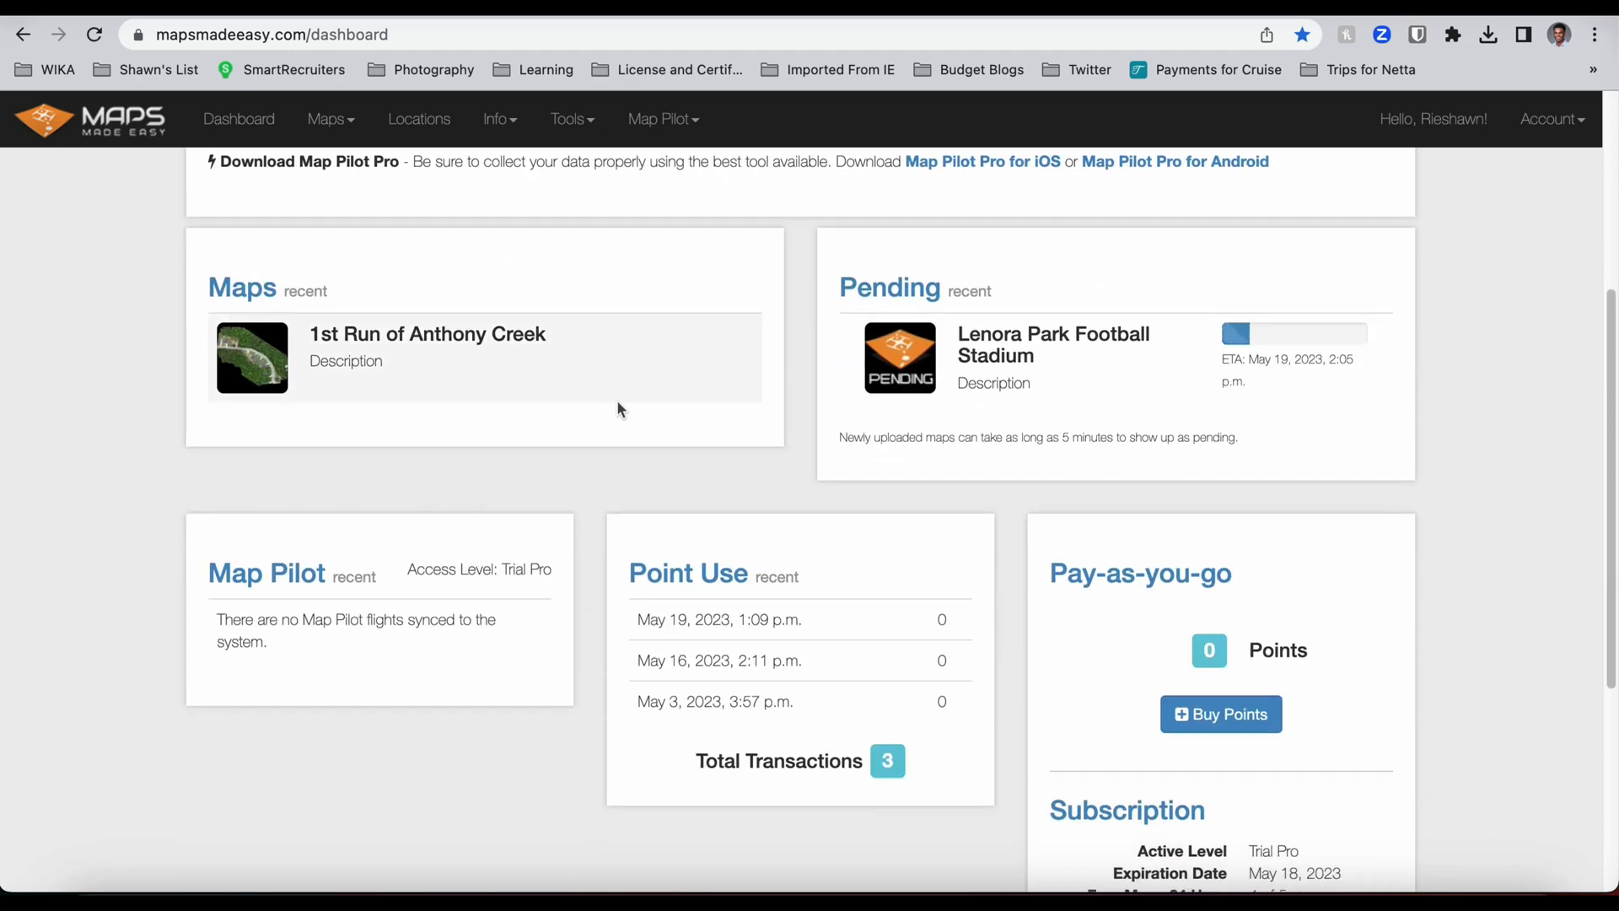
scroll(1281, 661, "down", 3)
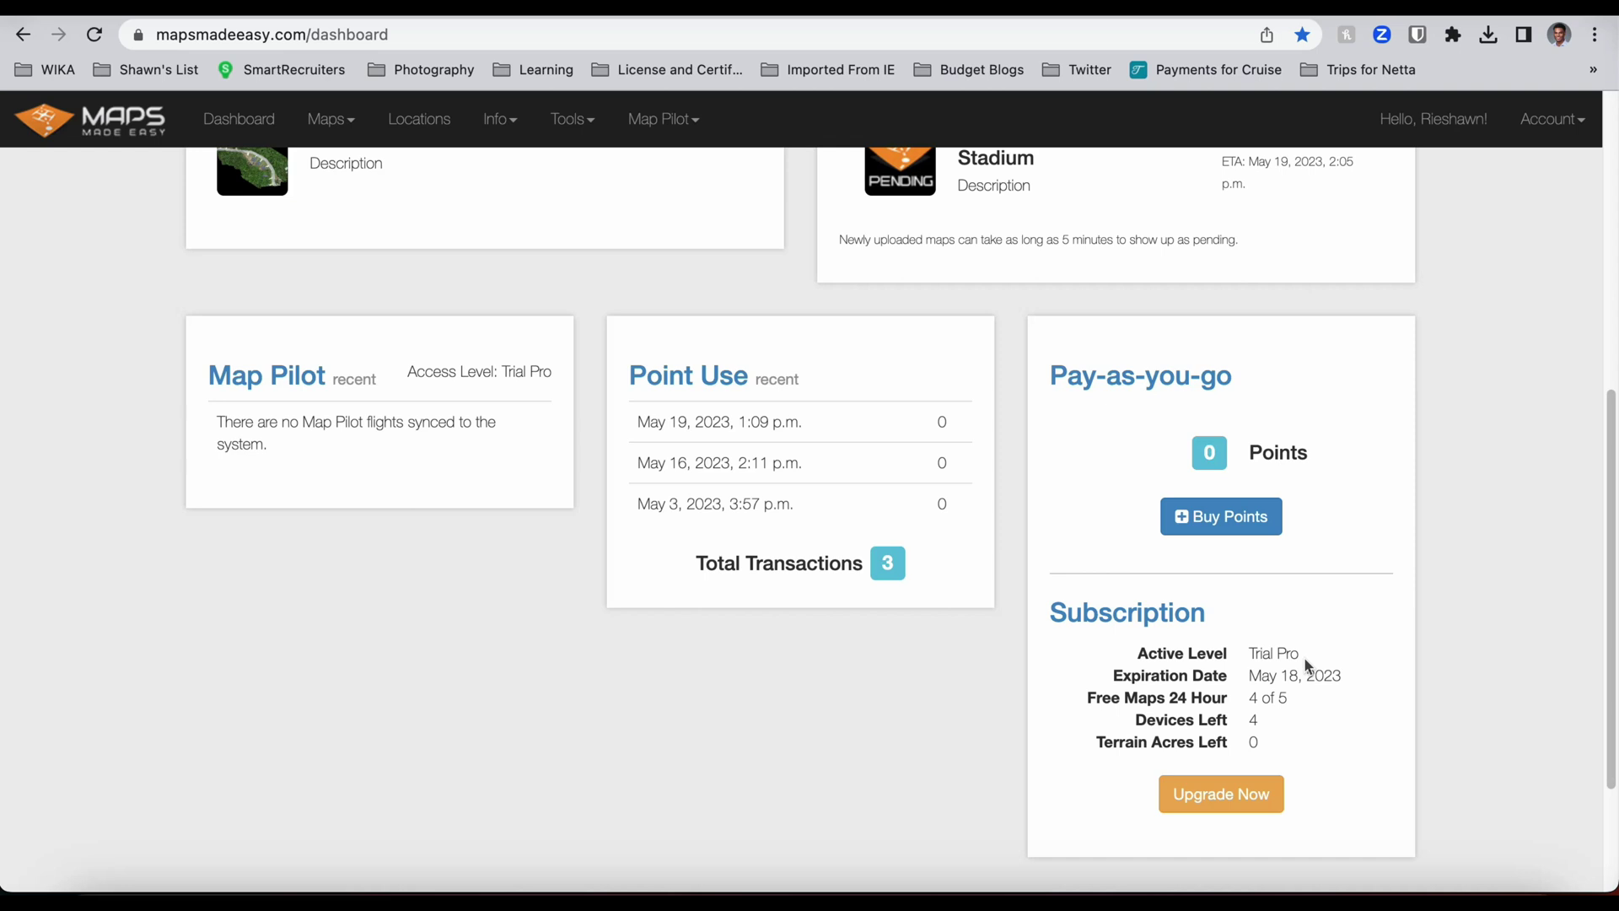
left_click(1207, 529)
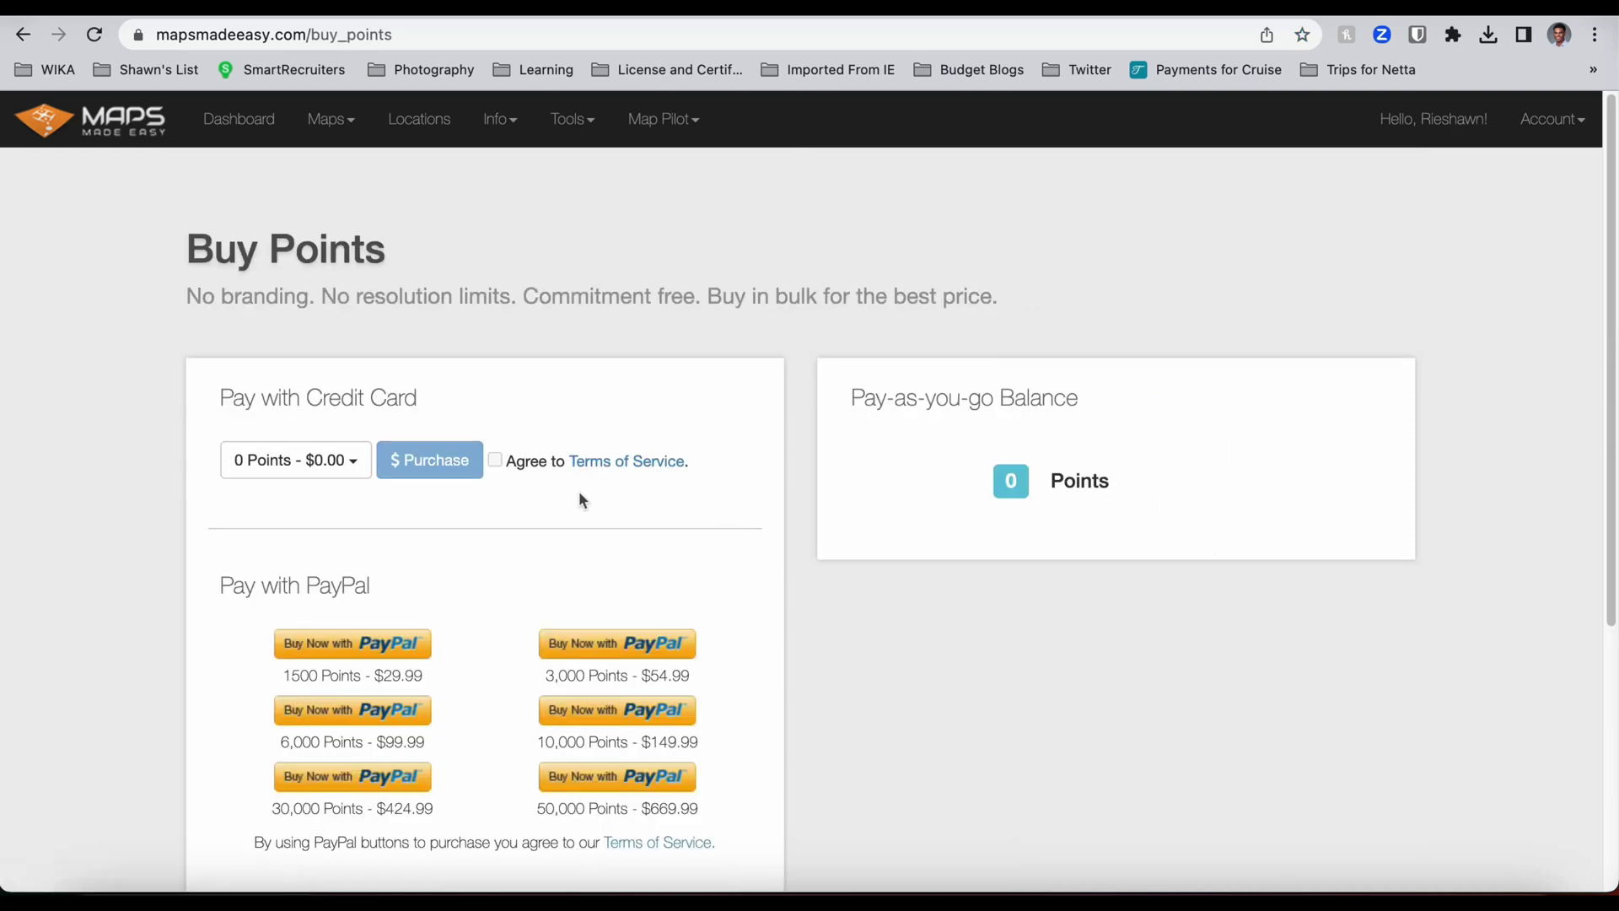
Check the credit card point package prices without buying any, then return to the dashboard.
left_click(353, 472)
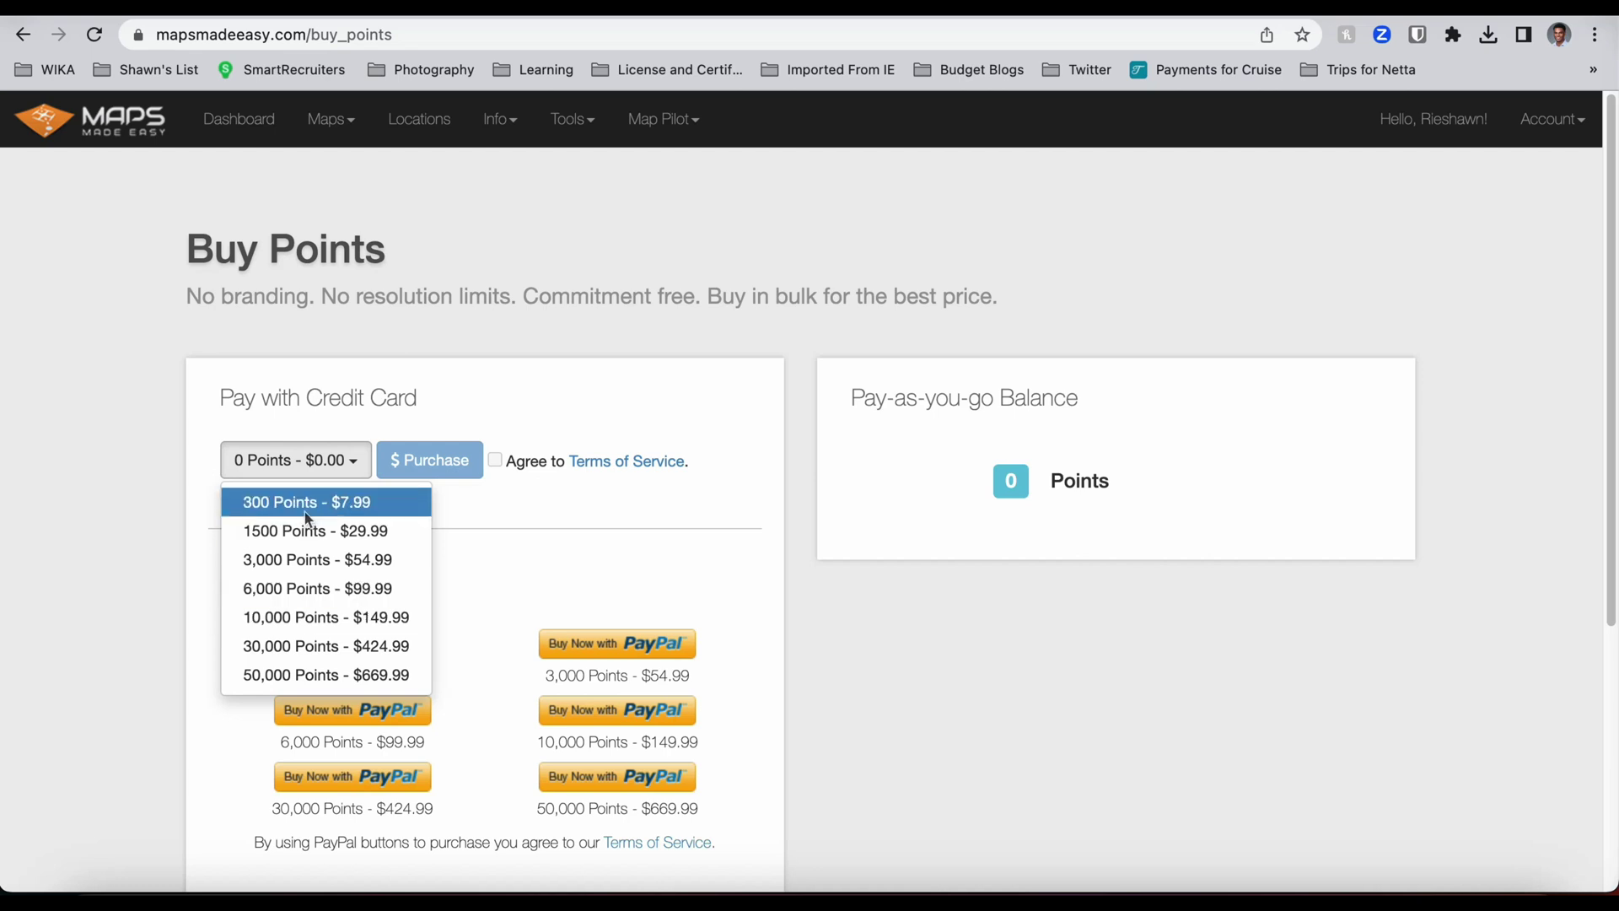
left_click(524, 536)
scroll(518, 589, "down", 5)
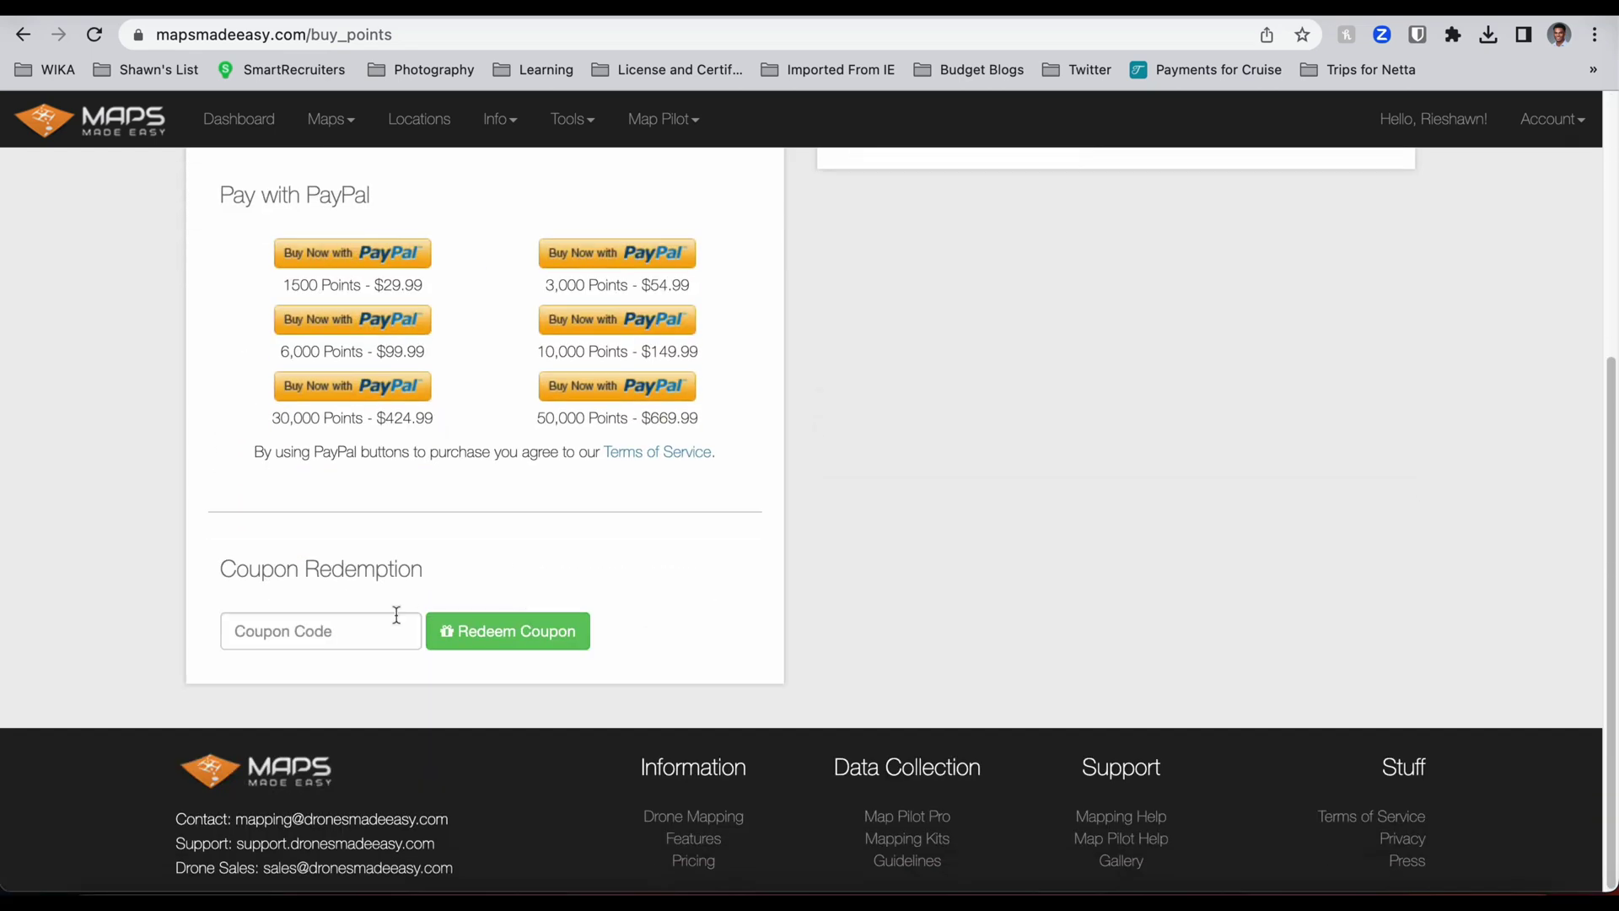
scroll(396, 608, "up", 5)
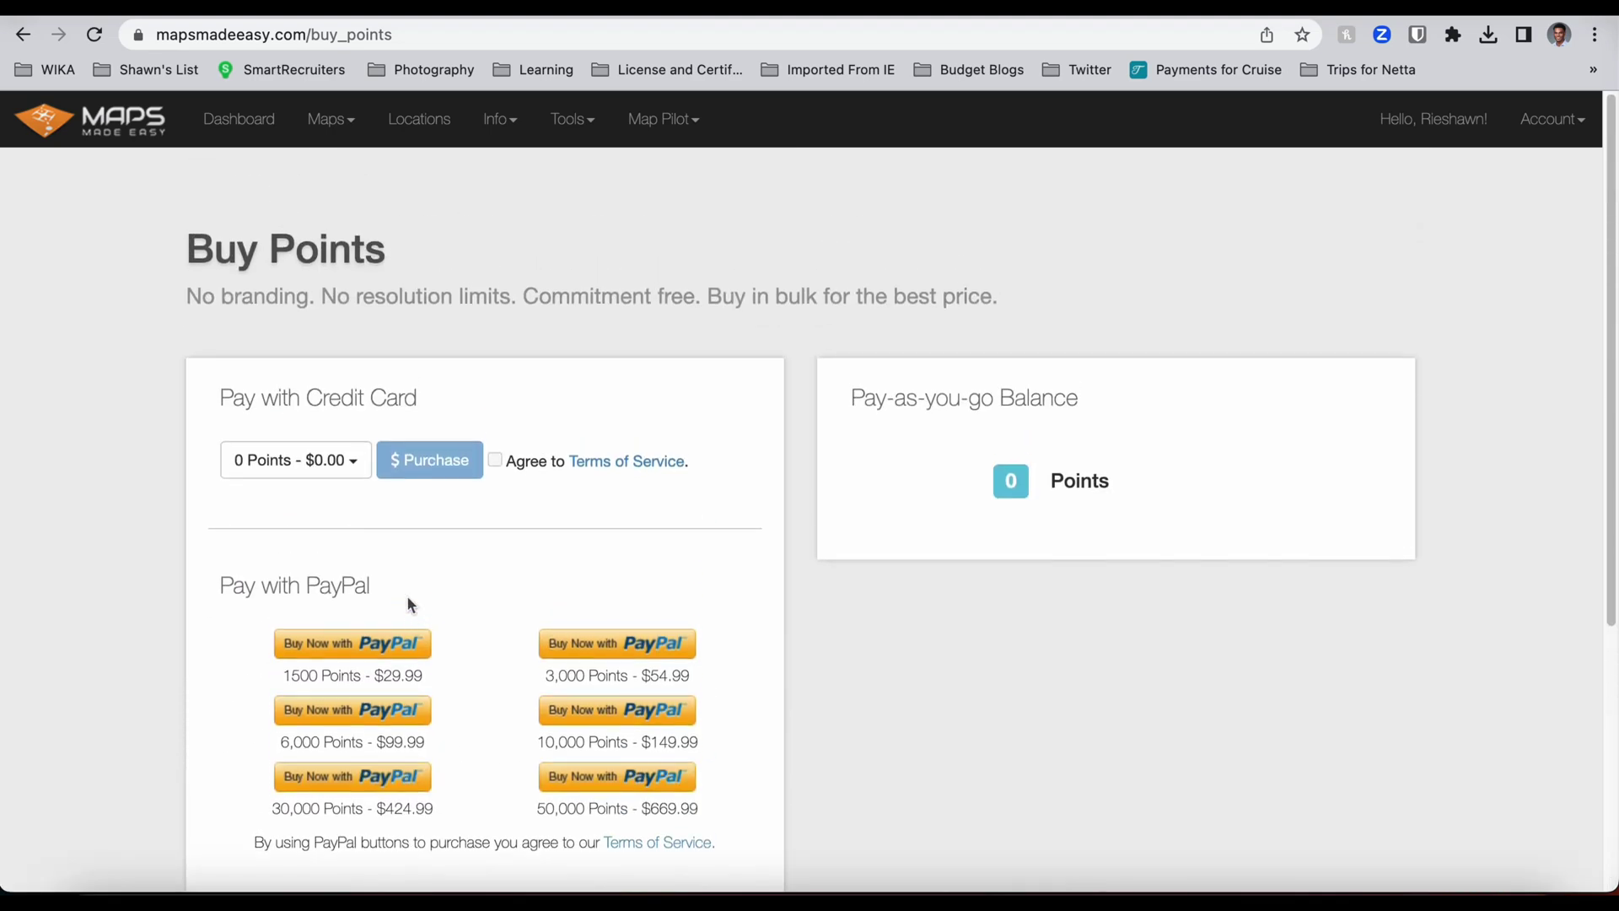
left_click(253, 120)
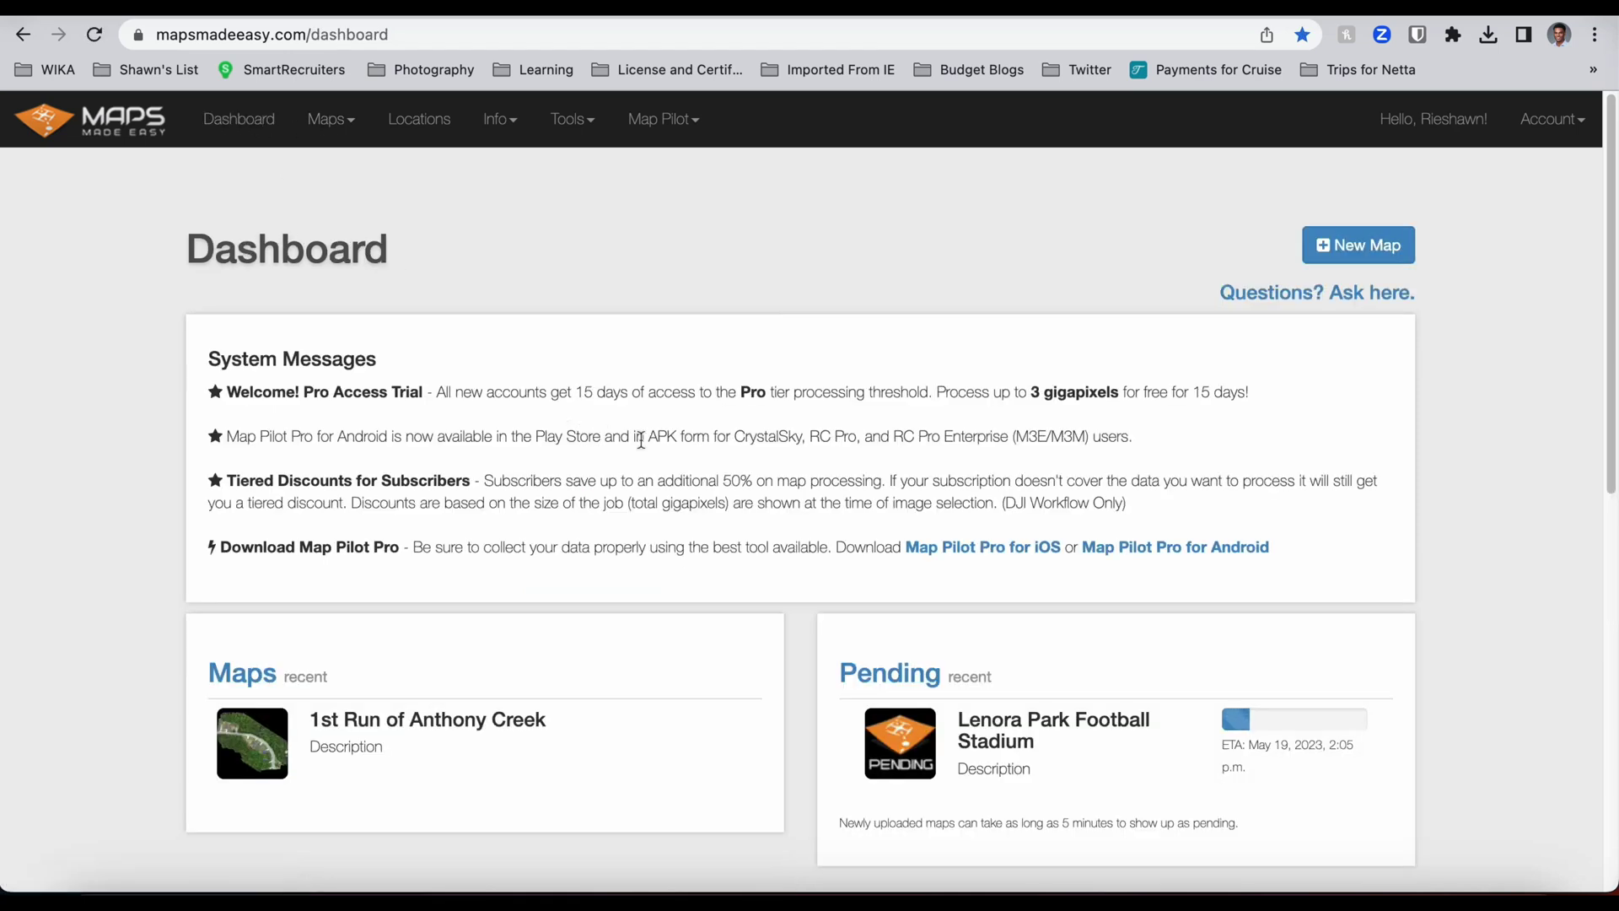
Look over the dashboard panels and bring up the Maps menu options (New, Complete, Pending, Public, Gallery, Samples).
scroll(548, 599, "down", 4)
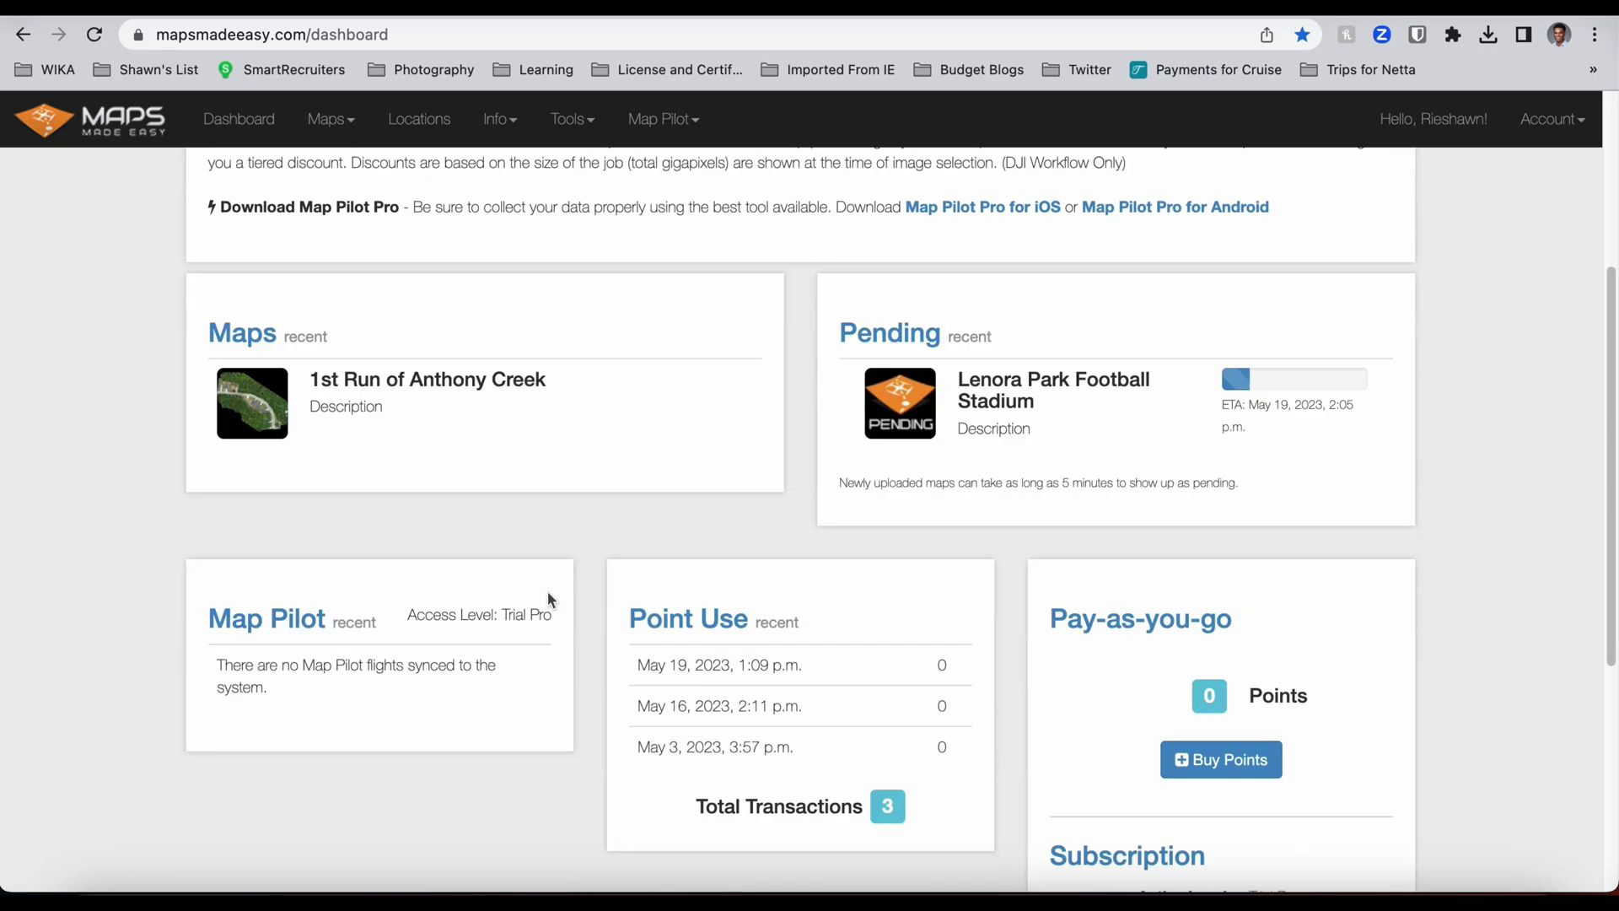
scroll(548, 598, "up", 2)
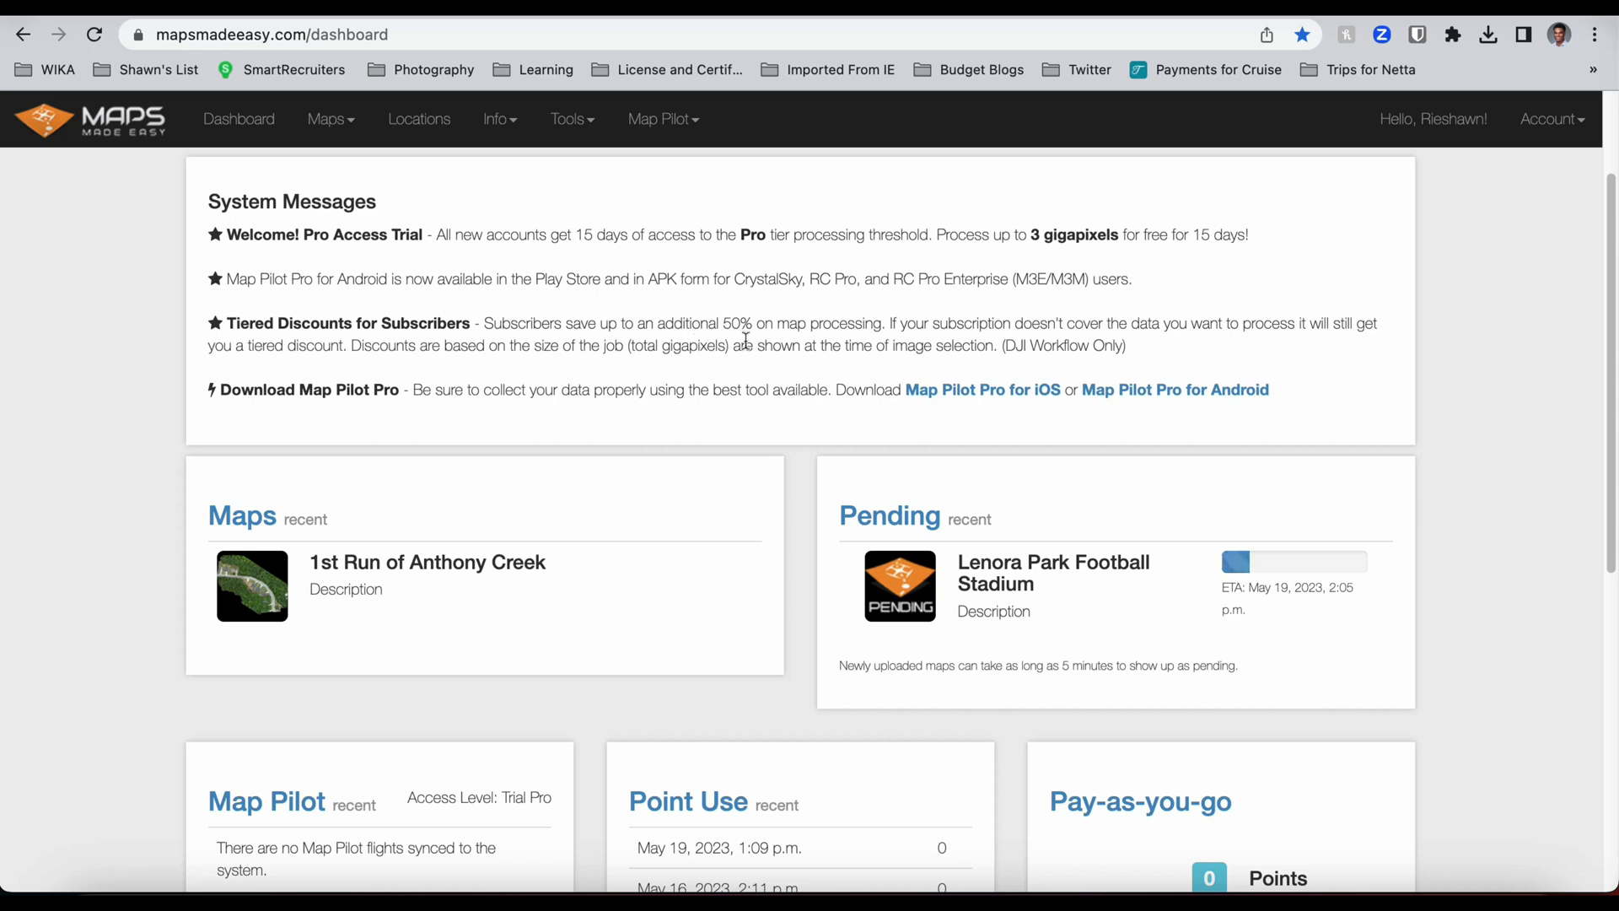
scroll(762, 364, "up", 2)
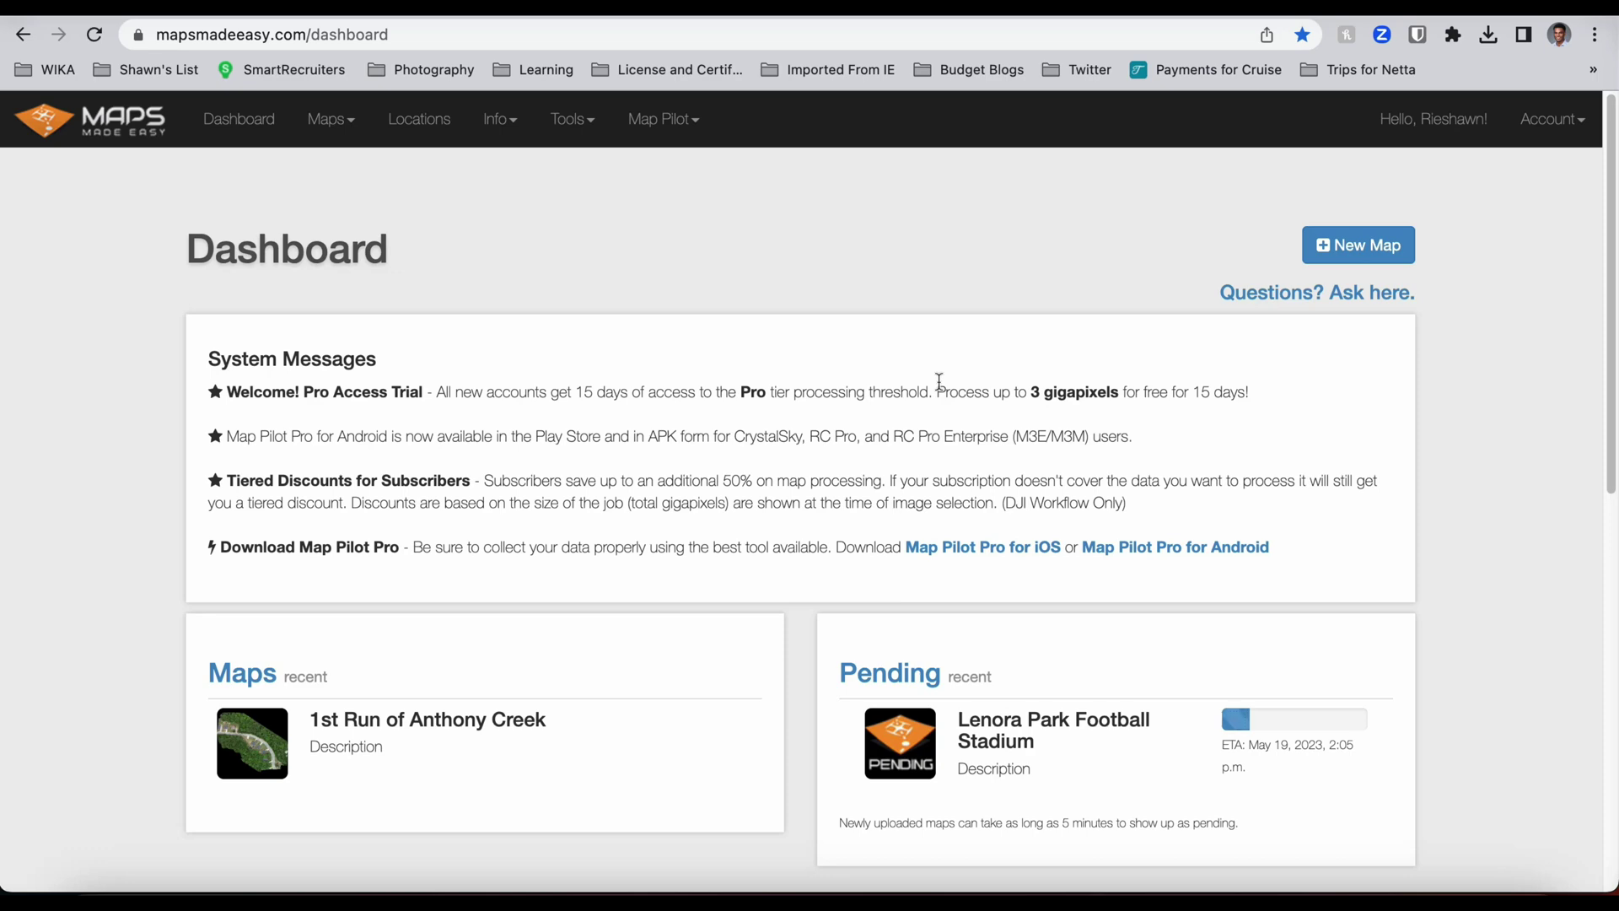
scroll(988, 455, "down", 9)
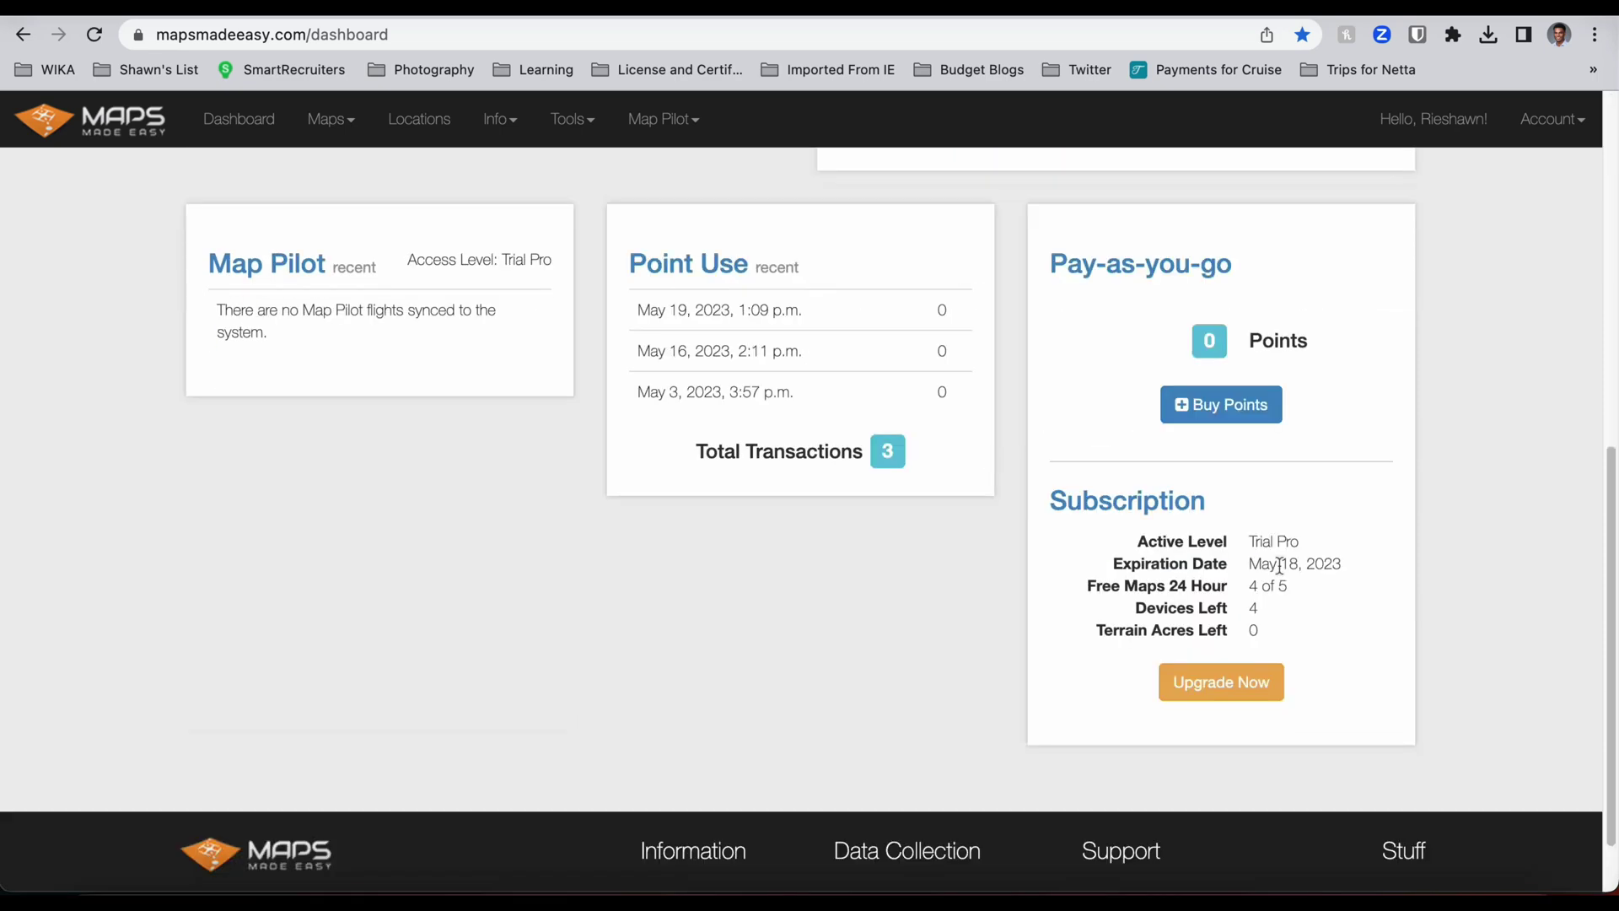
scroll(1016, 477, "up", 10)
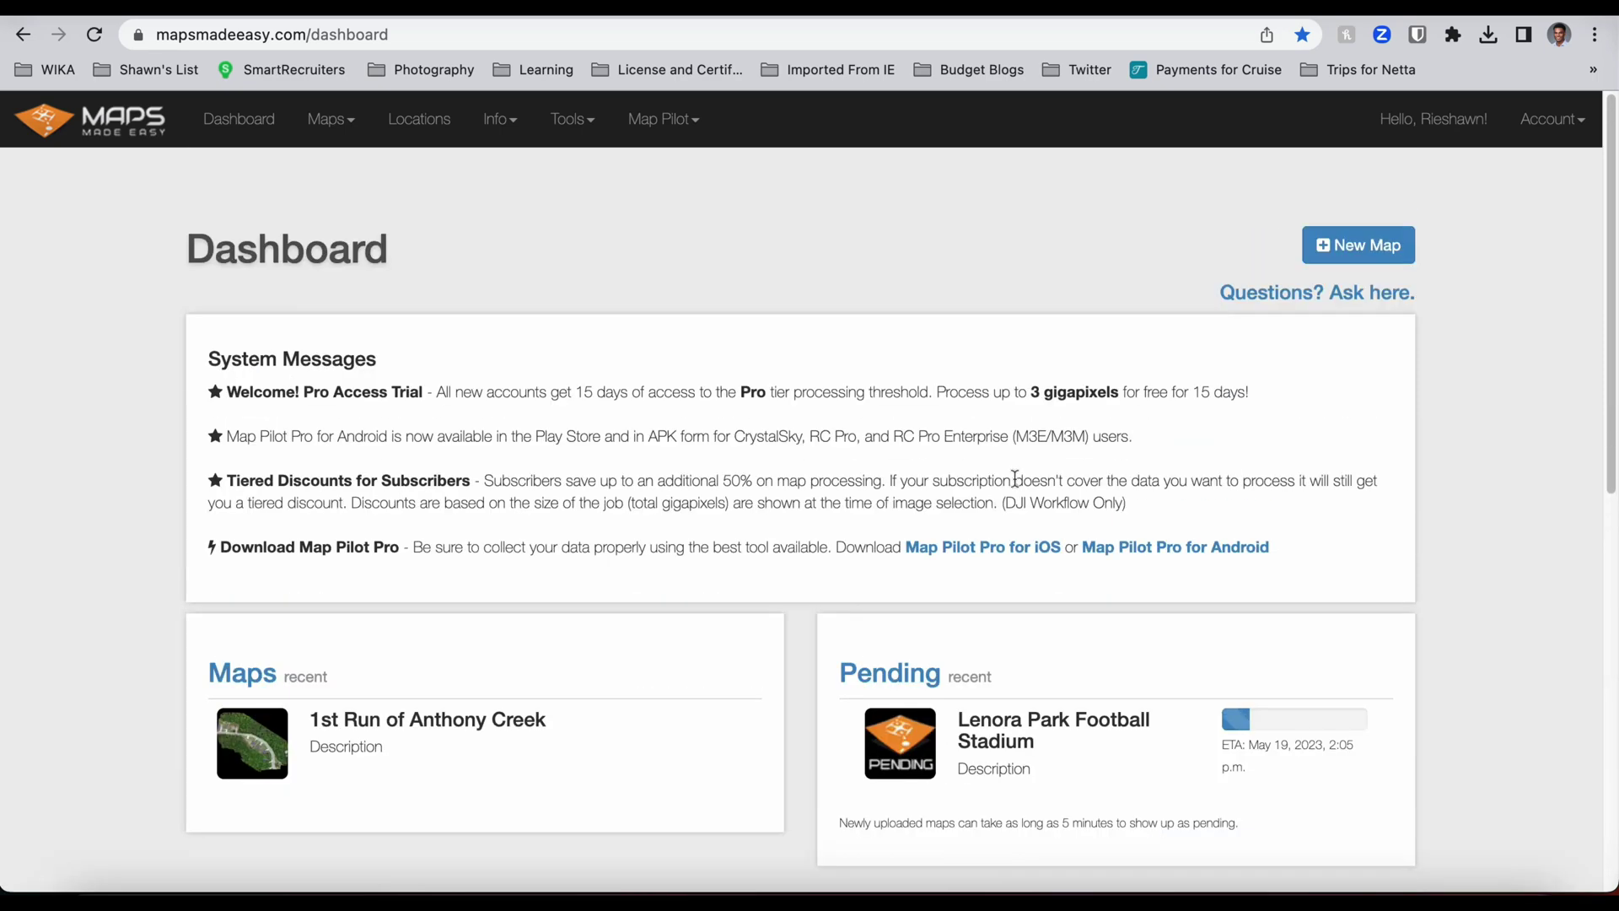
left_click(361, 130)
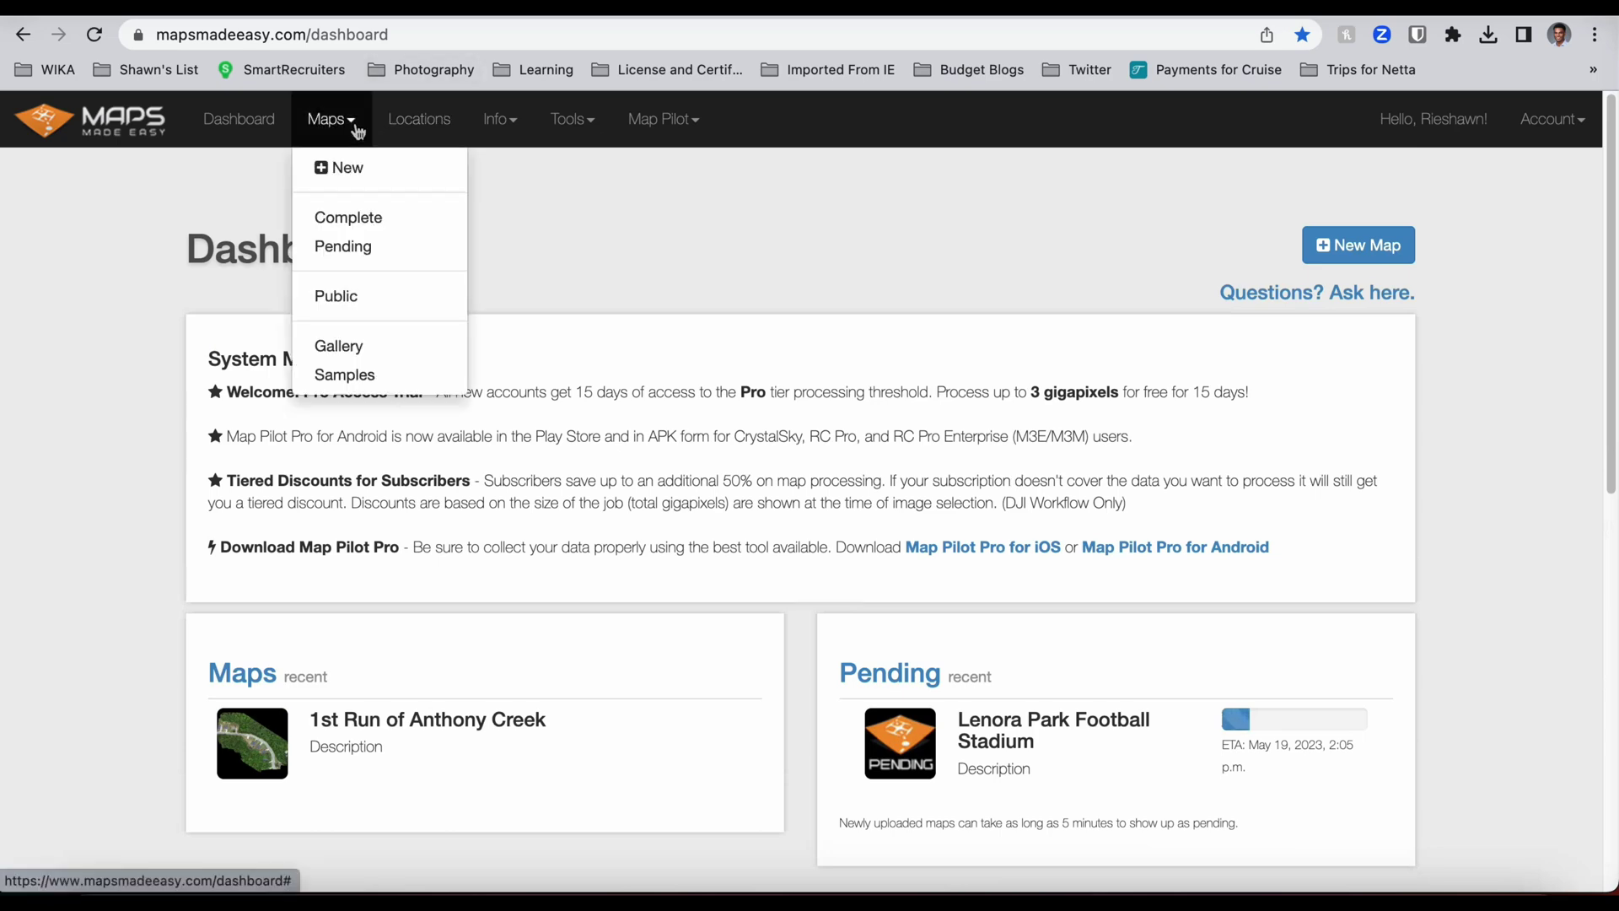
Start a new map with the DJI-specific processing workflow.
left_click(344, 163)
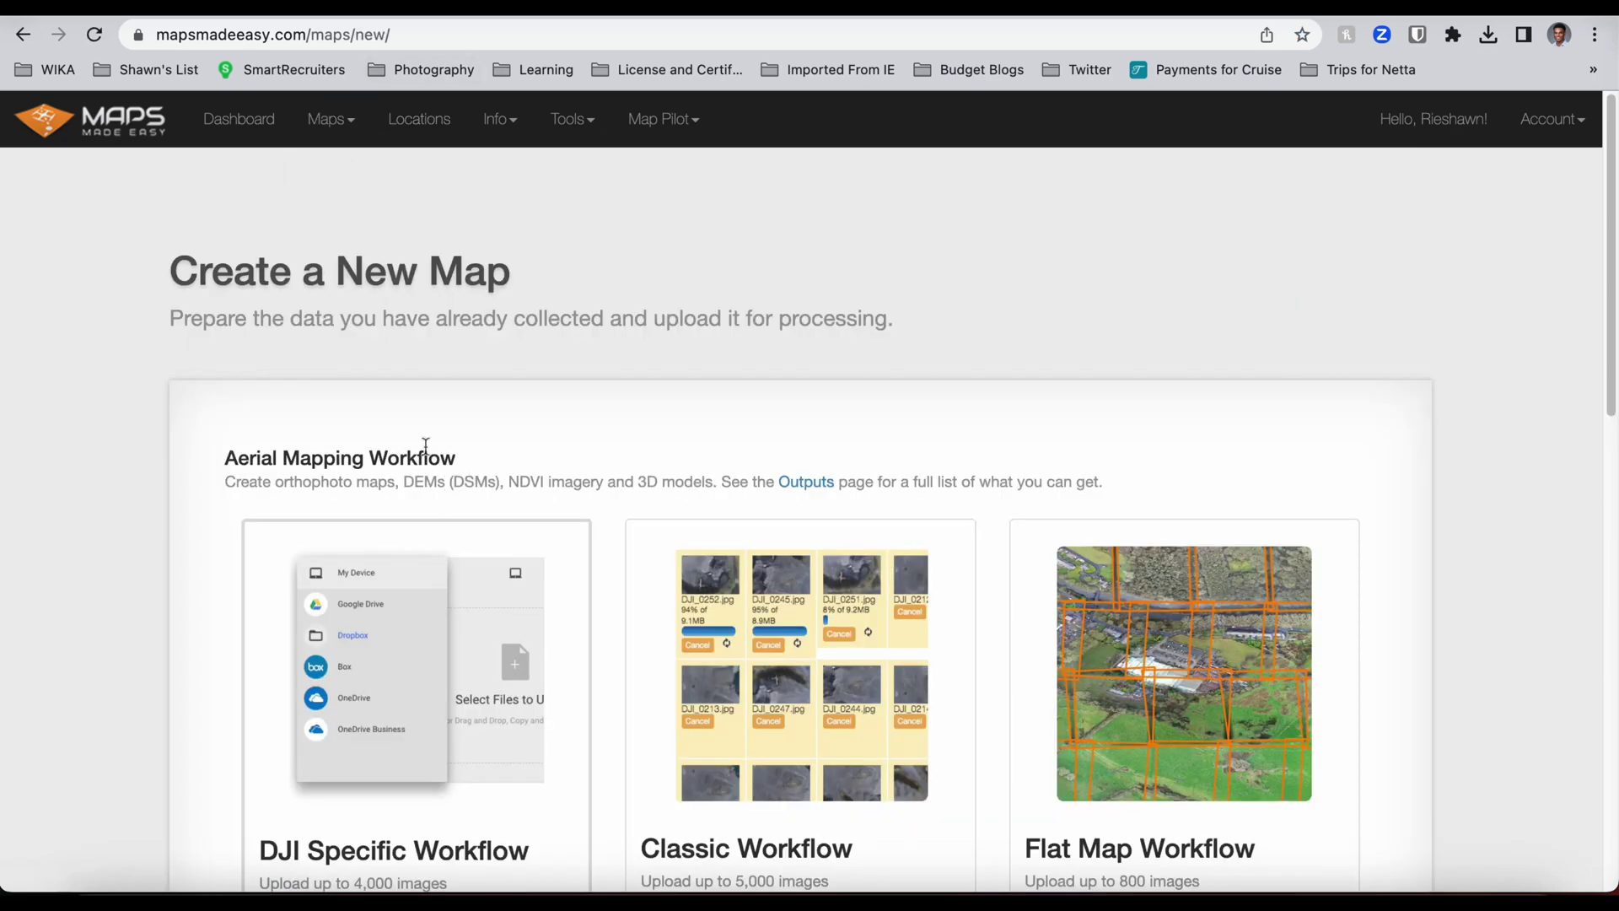
scroll(430, 464, "down", 3)
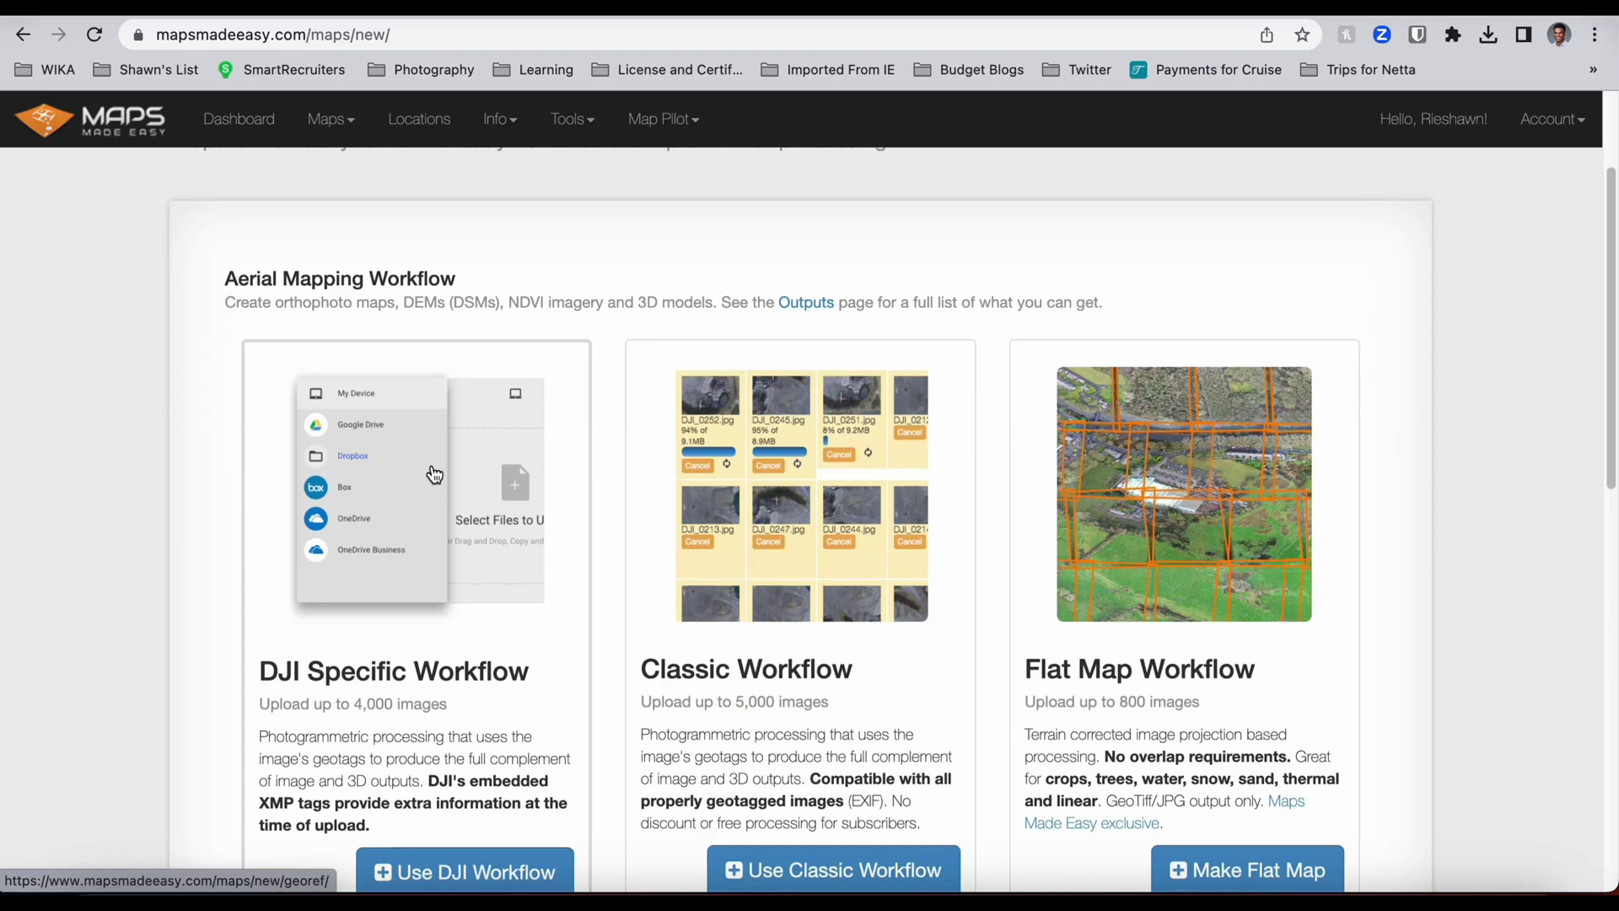
scroll(436, 472, "down", 1)
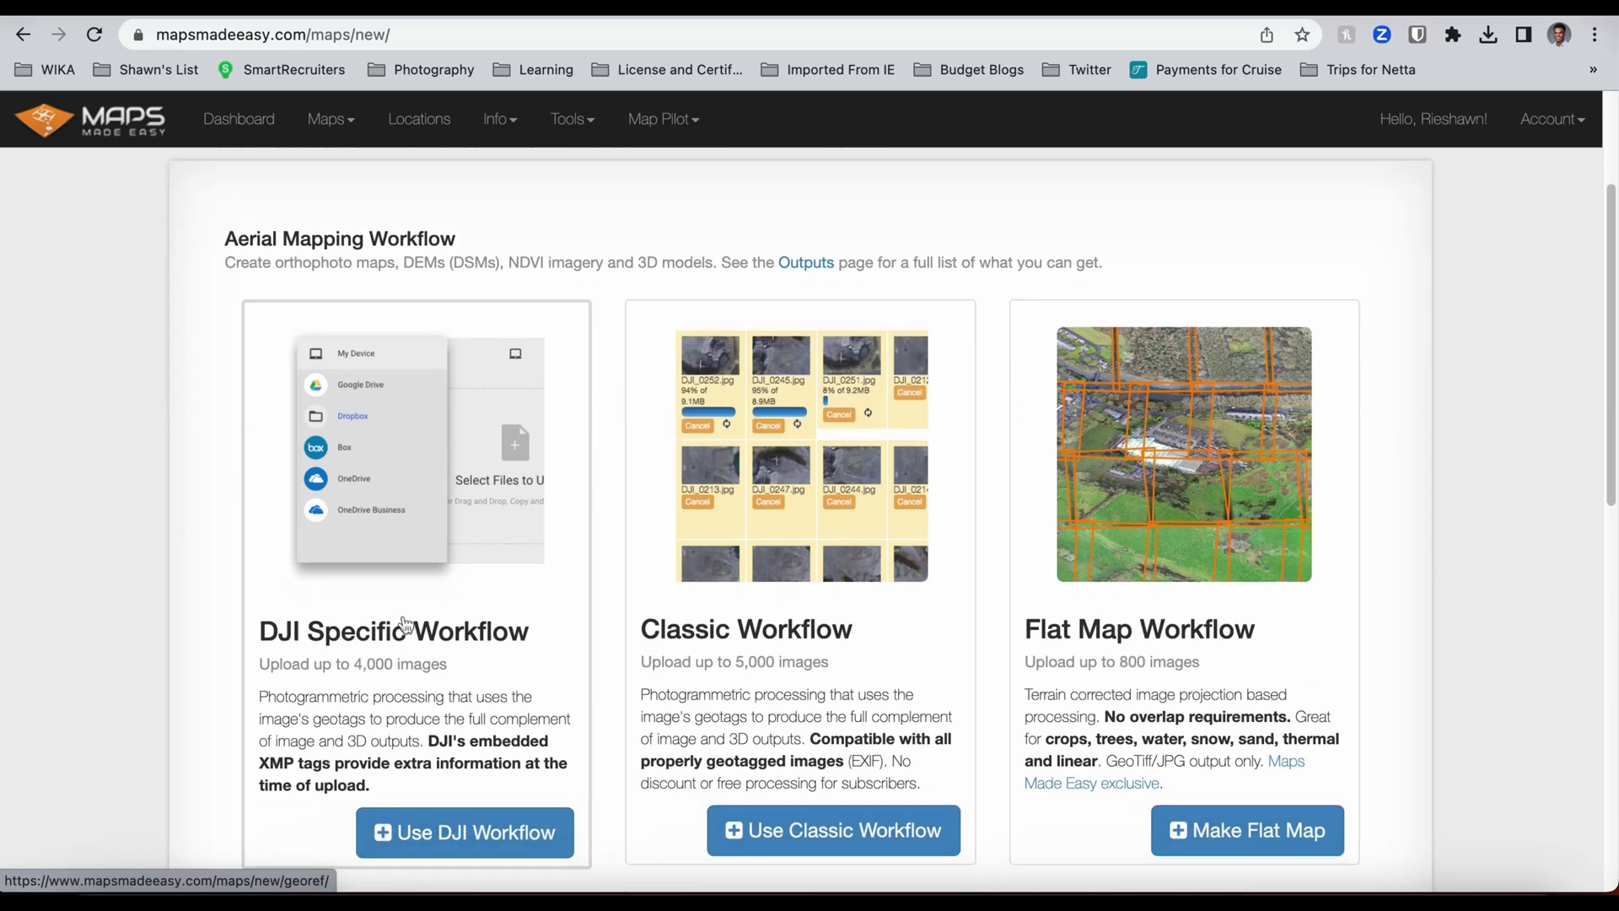
left_click(426, 836)
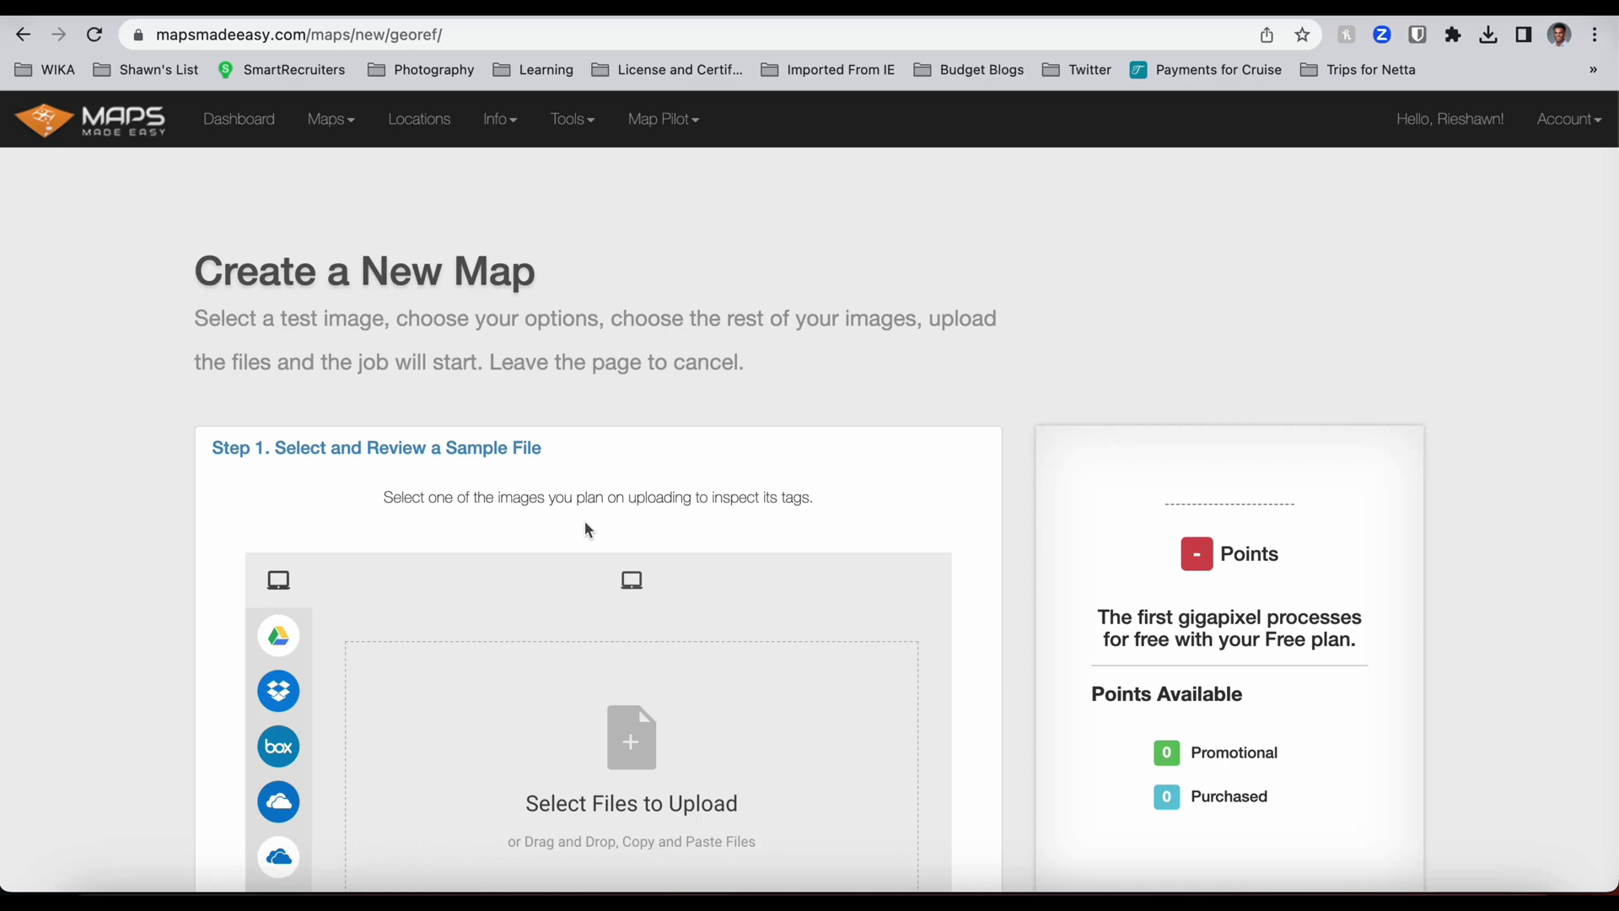
Load DJI_0078.JPG from the computer as the sample image.
scroll(588, 528, "down", 3)
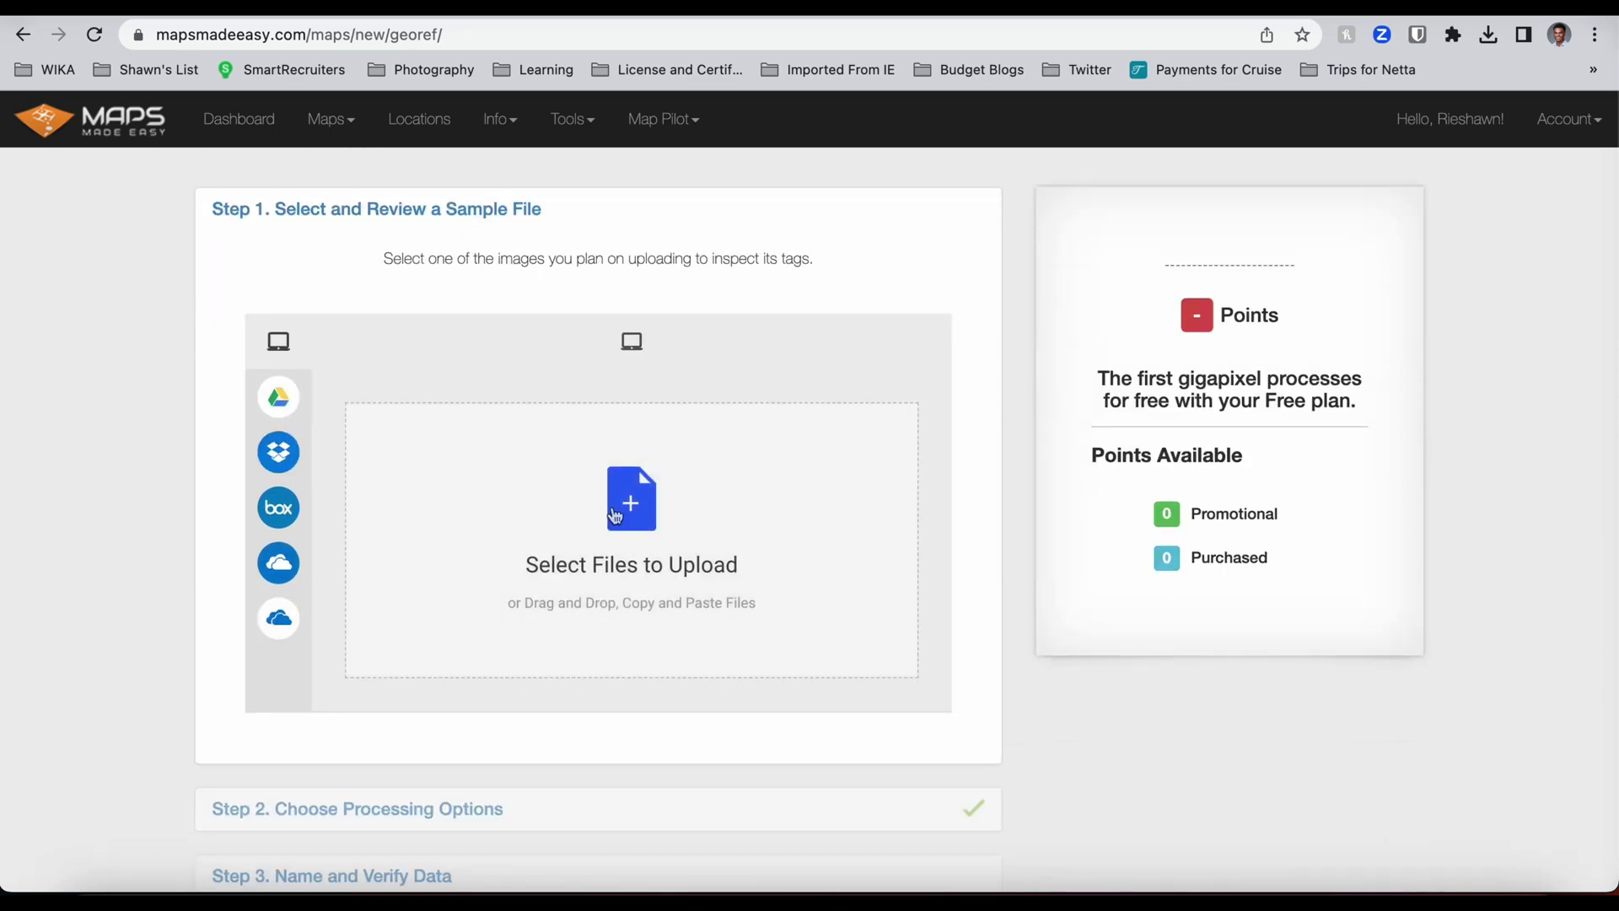
left_click(638, 511)
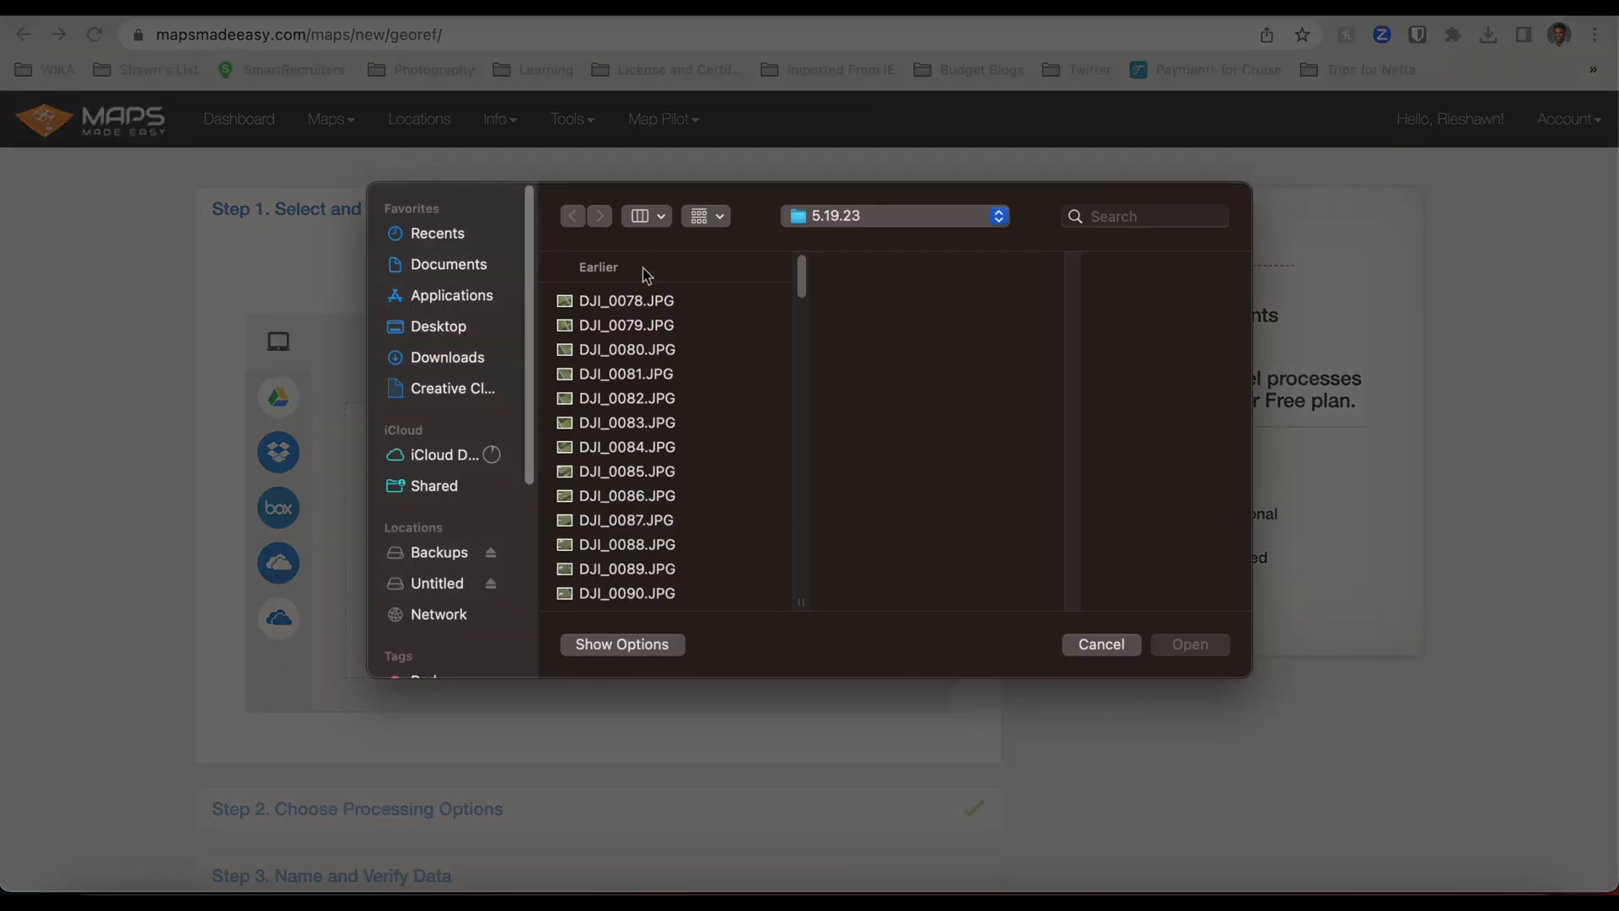
left_click(613, 301)
left_click(1178, 651)
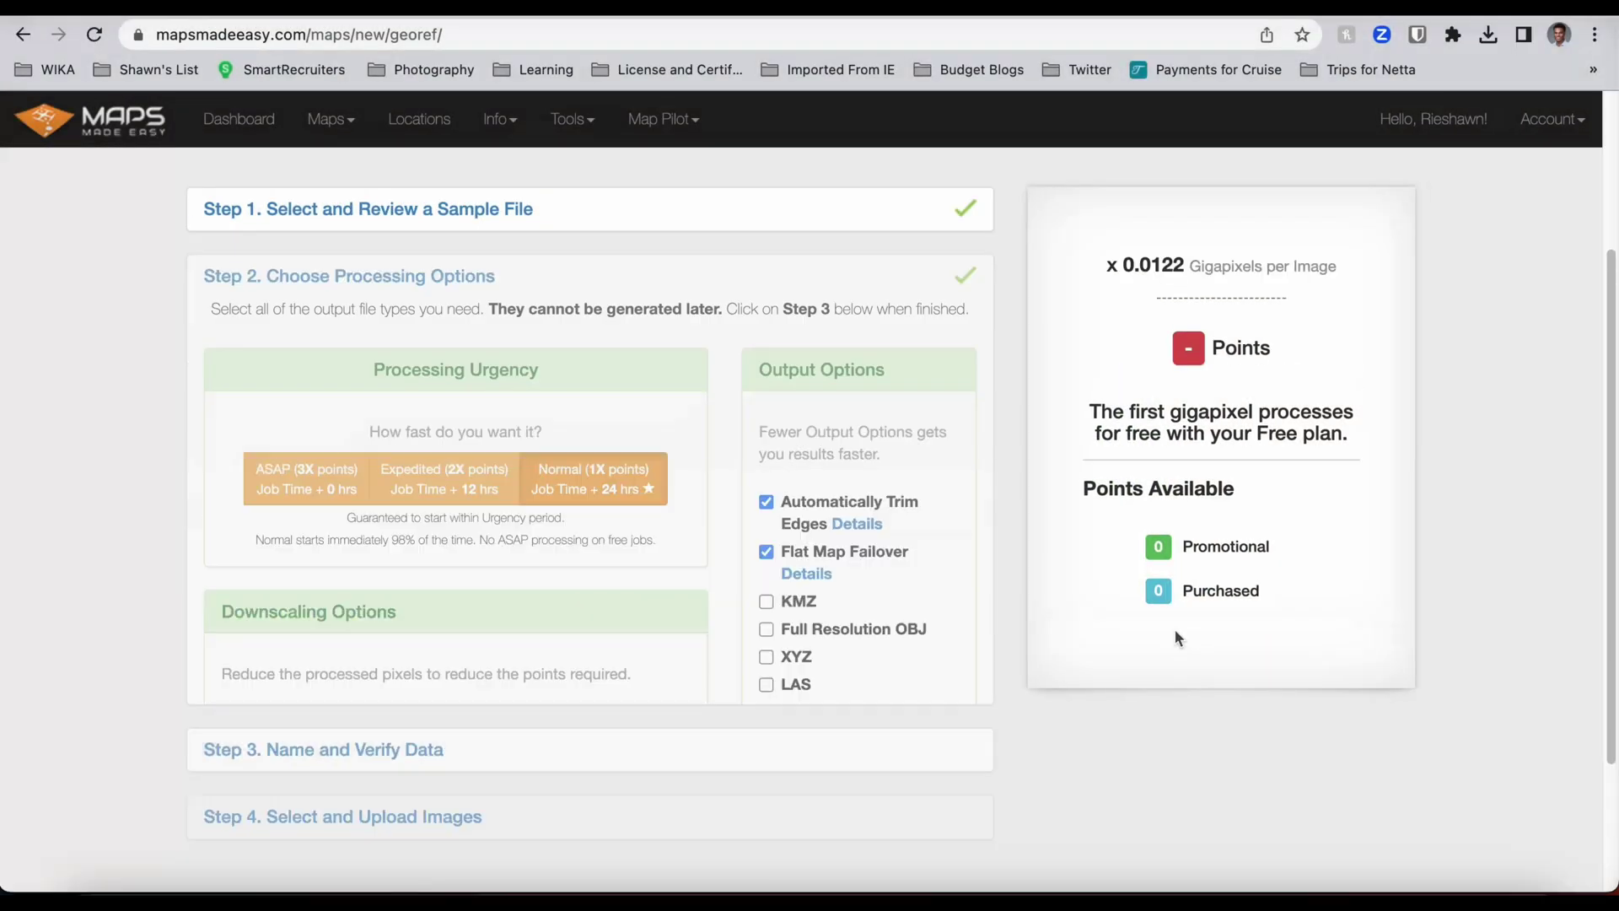
Set processing urgency to Expedited (2X points) and resolution to 1/2.
left_click(451, 486)
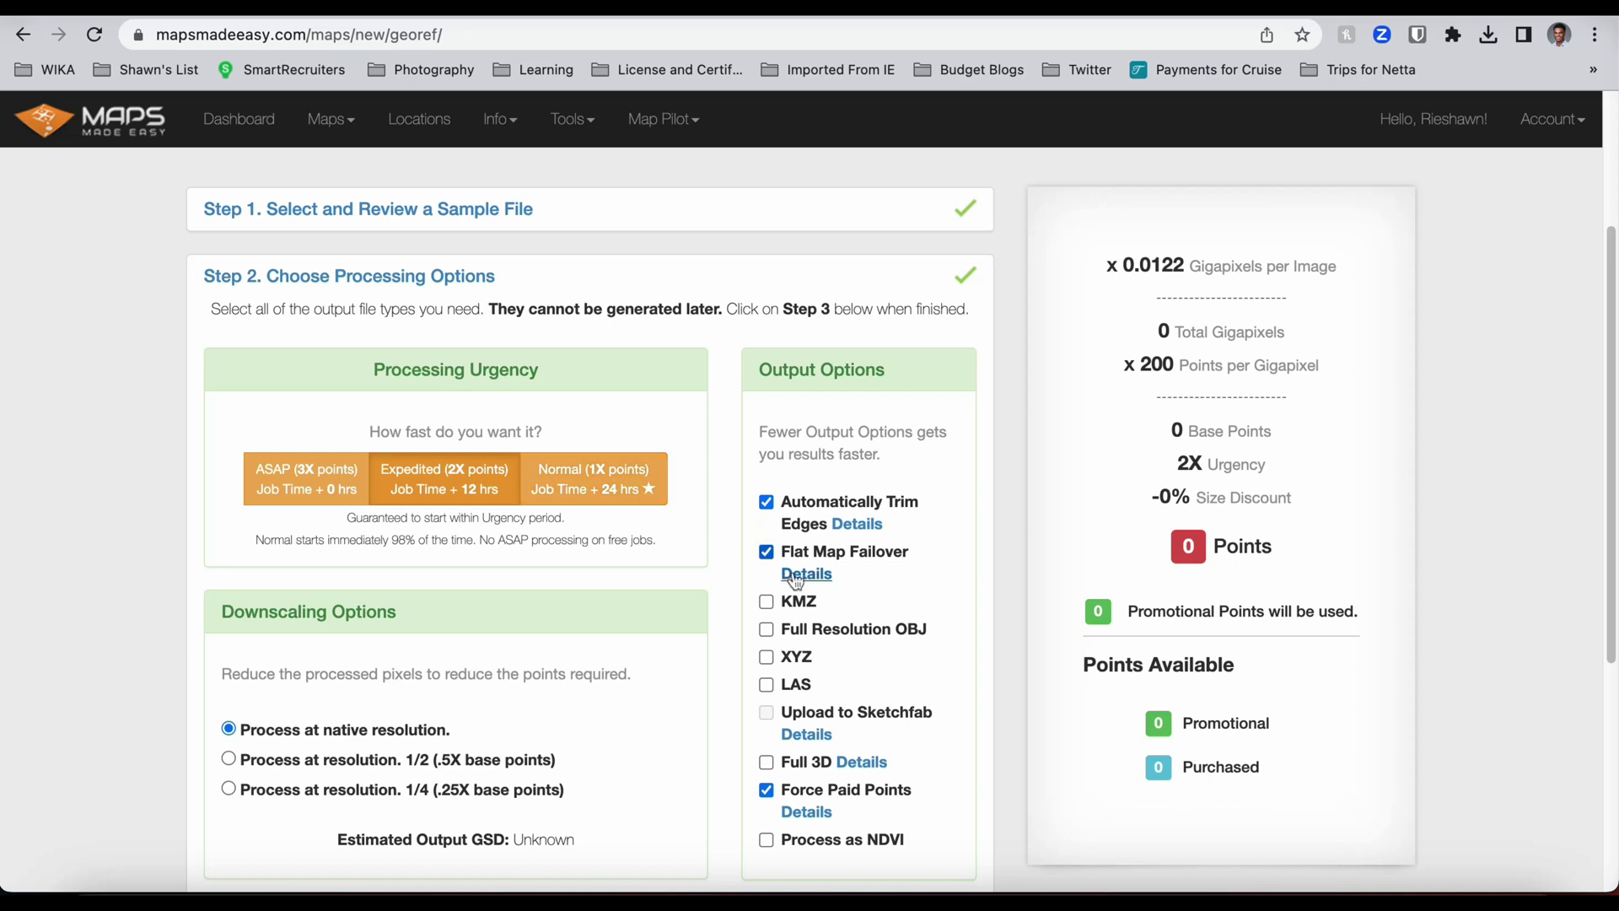
scroll(821, 424, "down", 2)
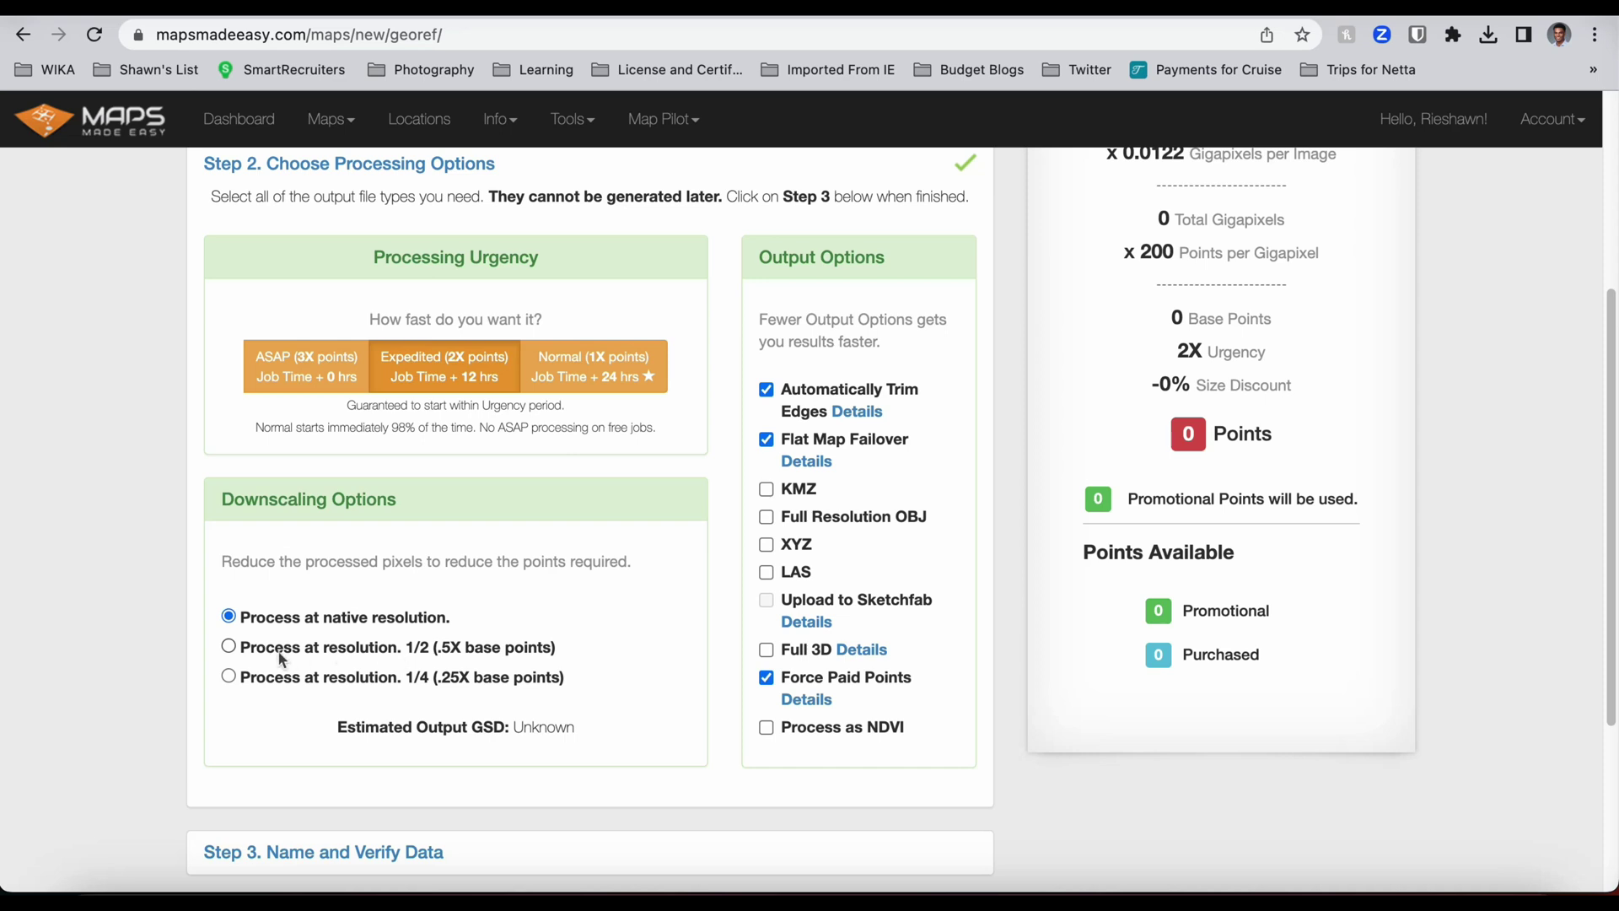
left_click(229, 646)
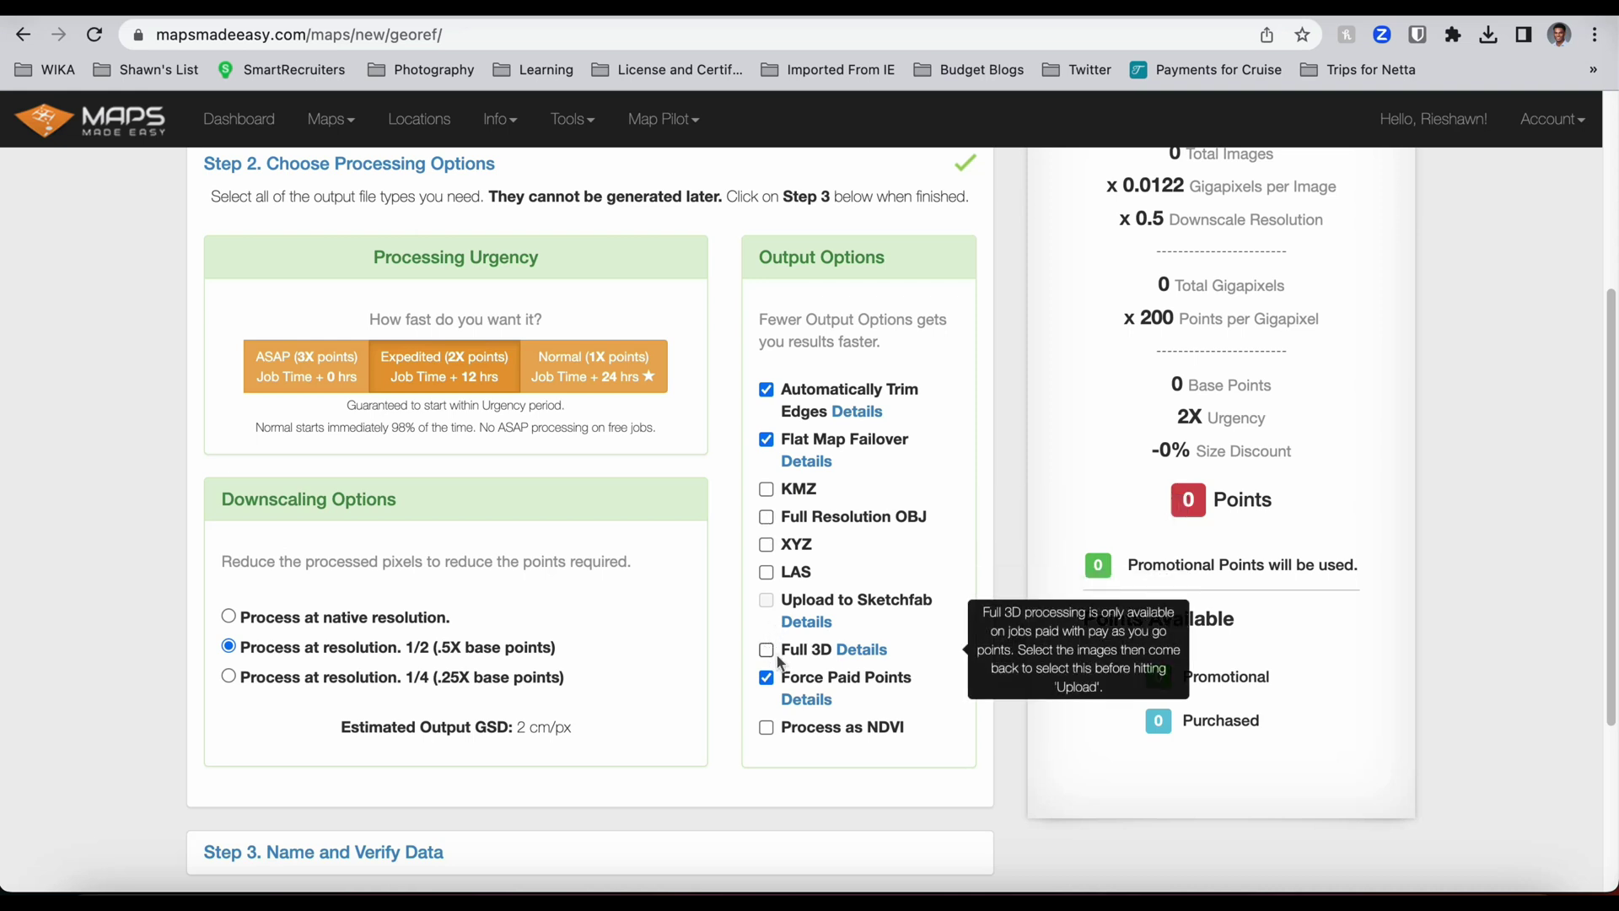
Add Full Resolution OBJ to the outputs and move on to Step 3, Name and Verify Data.
left_click(767, 518)
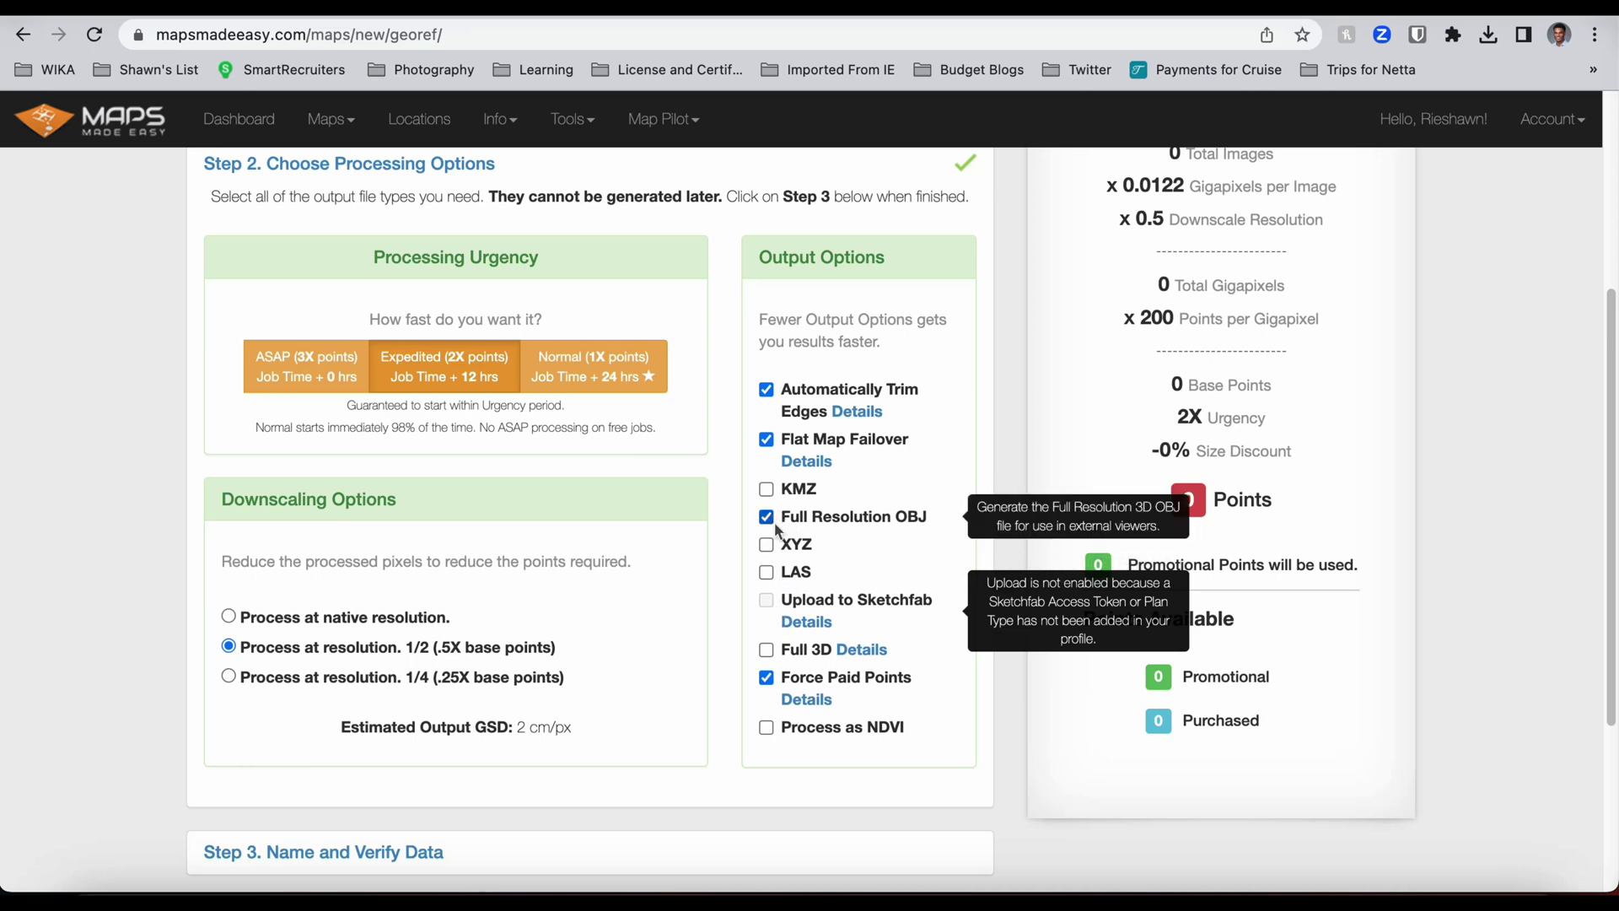
scroll(831, 530, "up", 3)
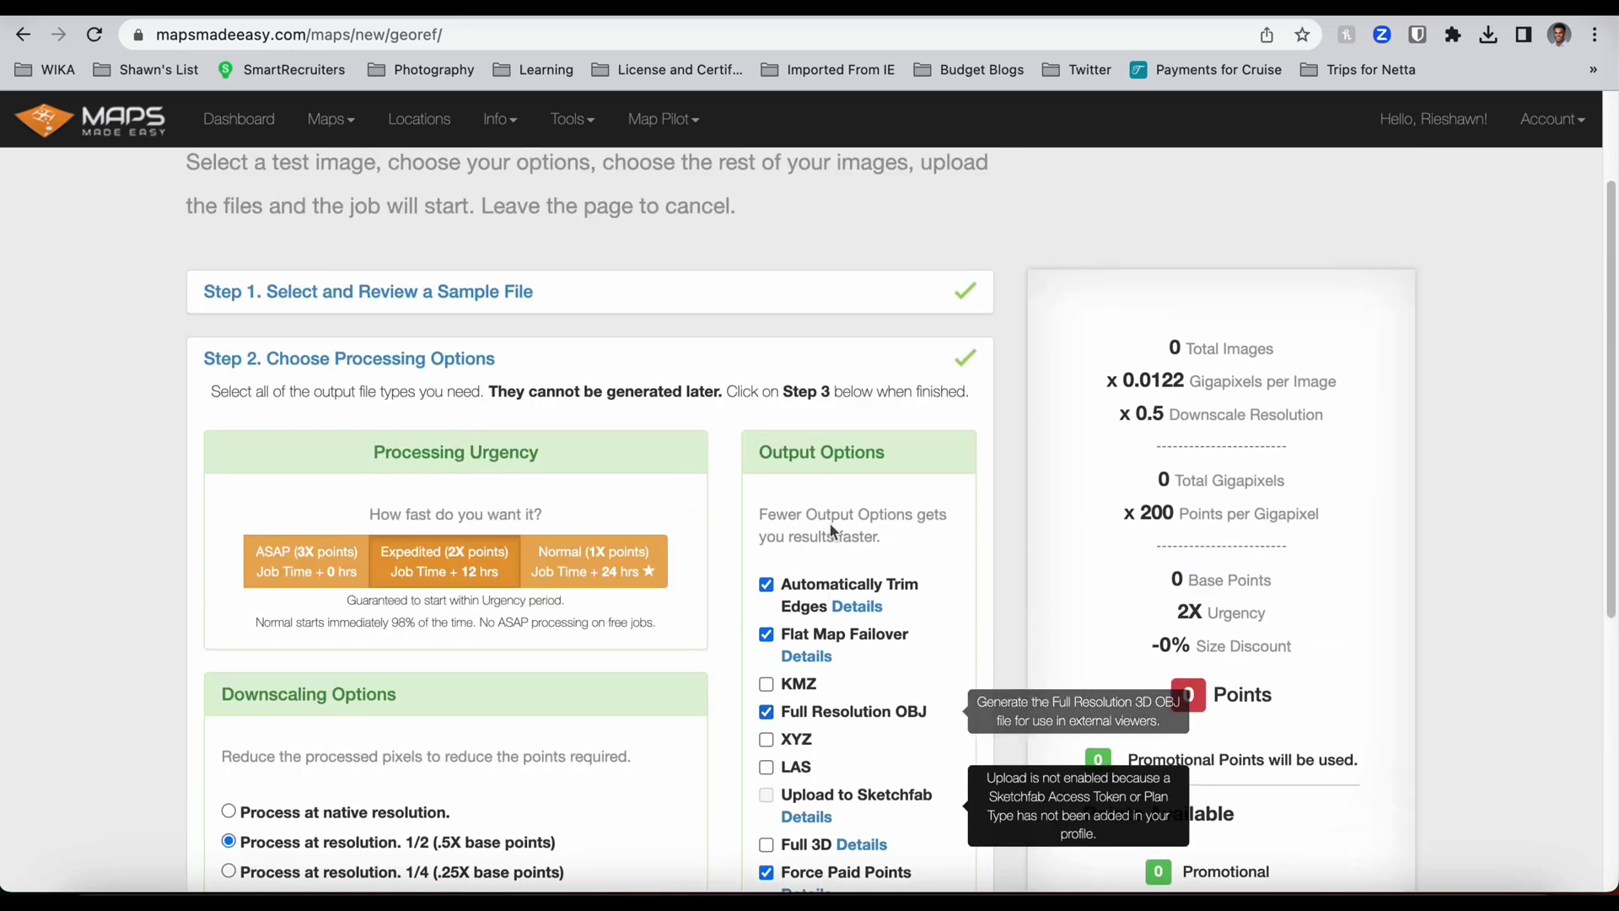
scroll(831, 529, "down", 1)
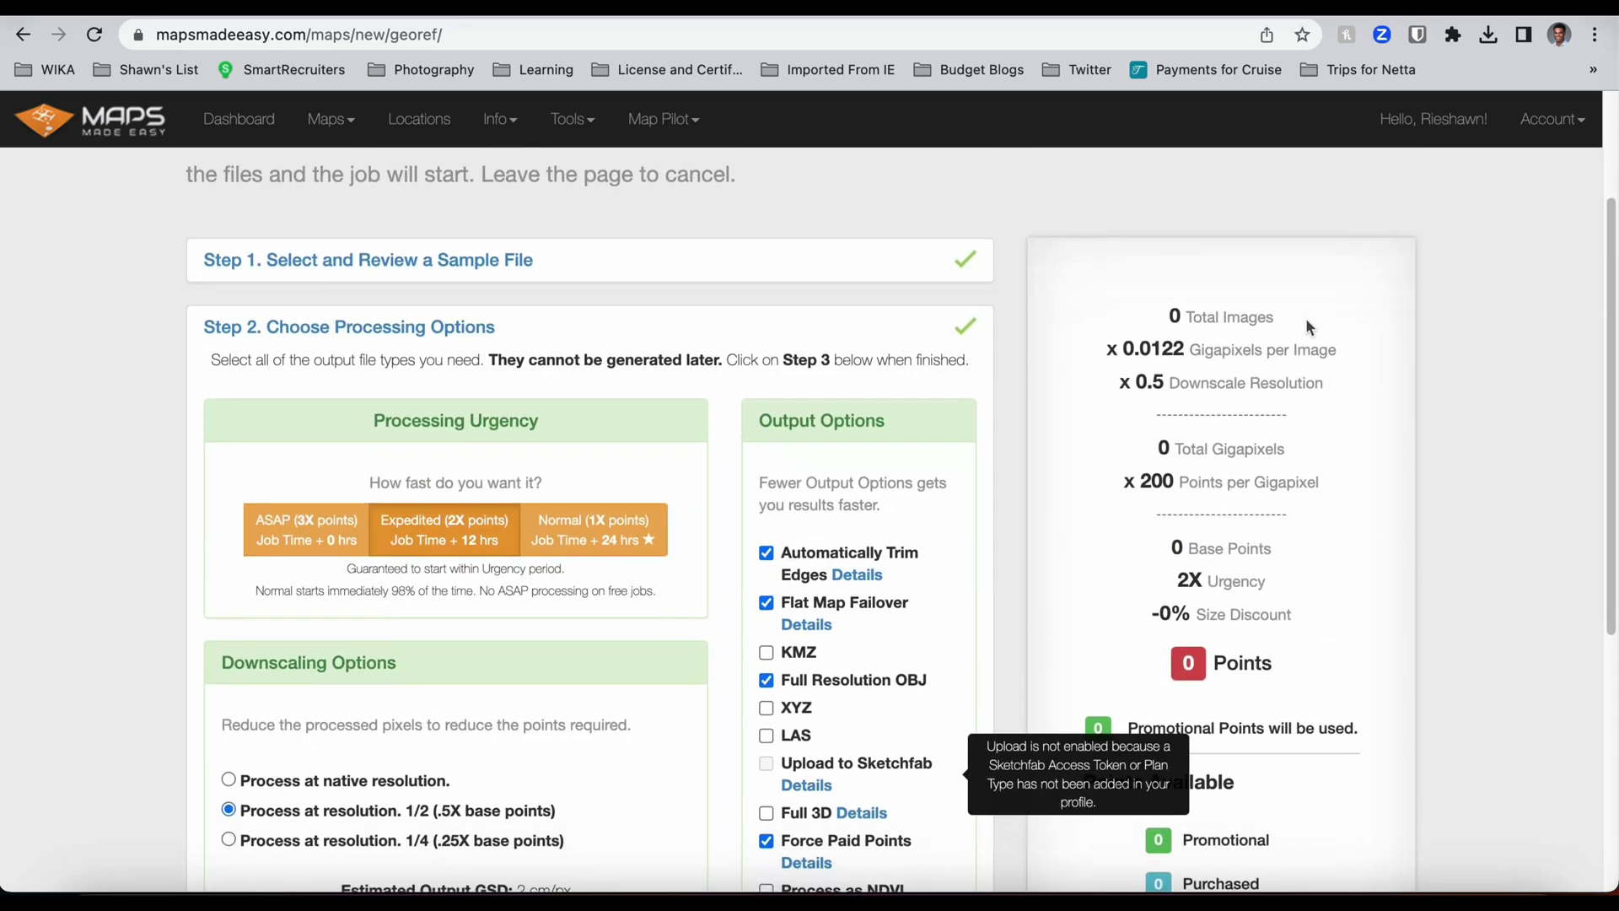
scroll(1288, 452, "down", 3)
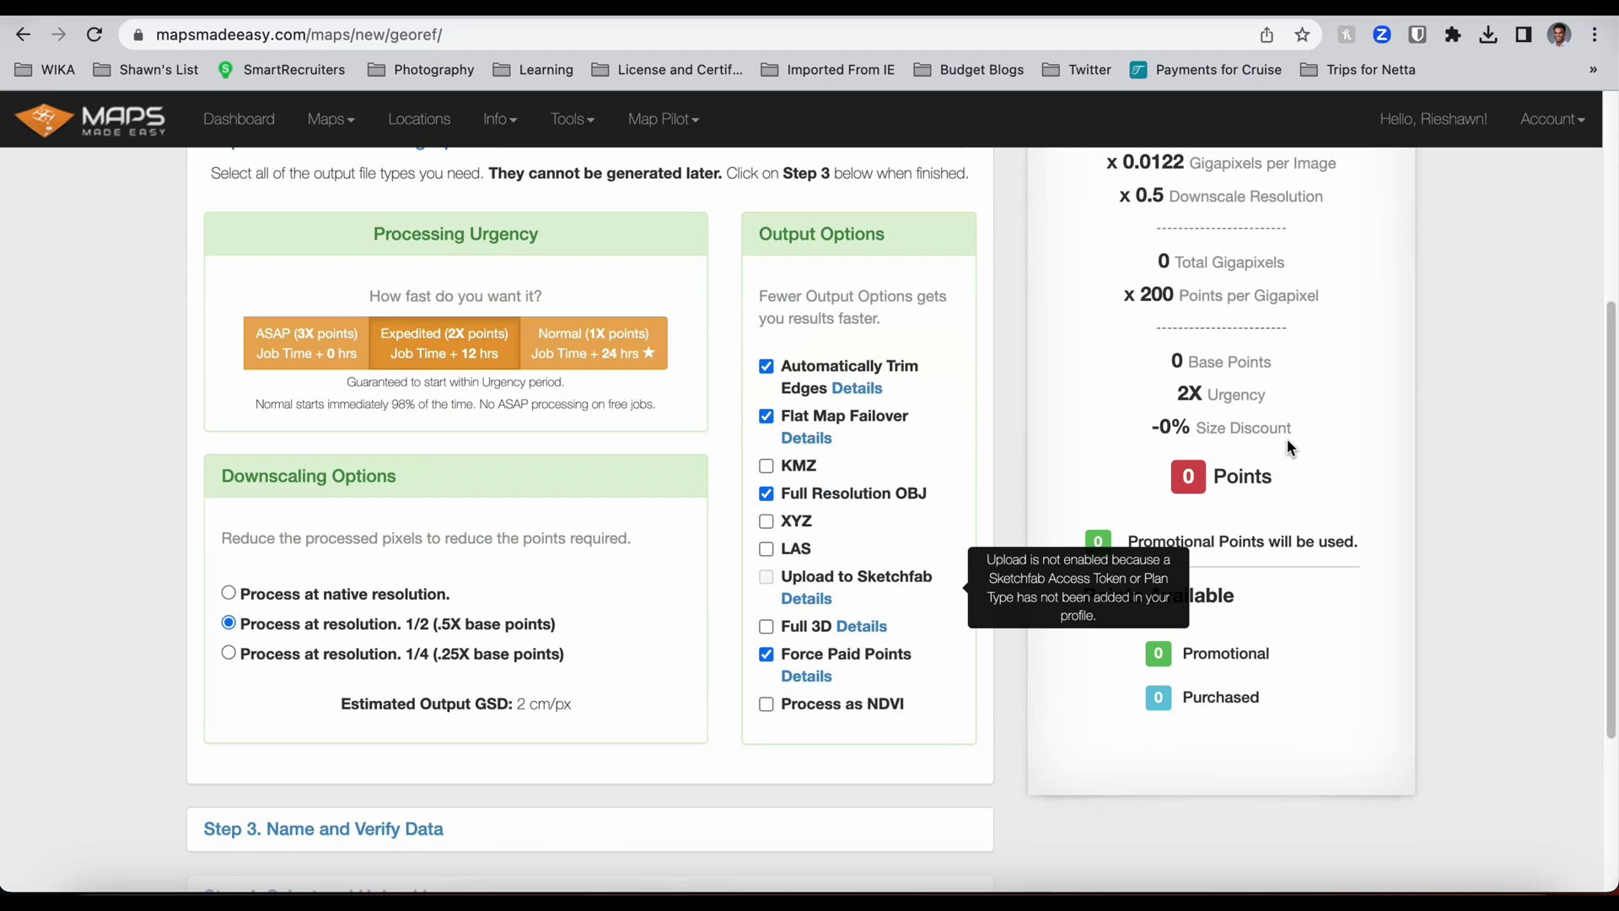
scroll(1287, 442, "up", 3)
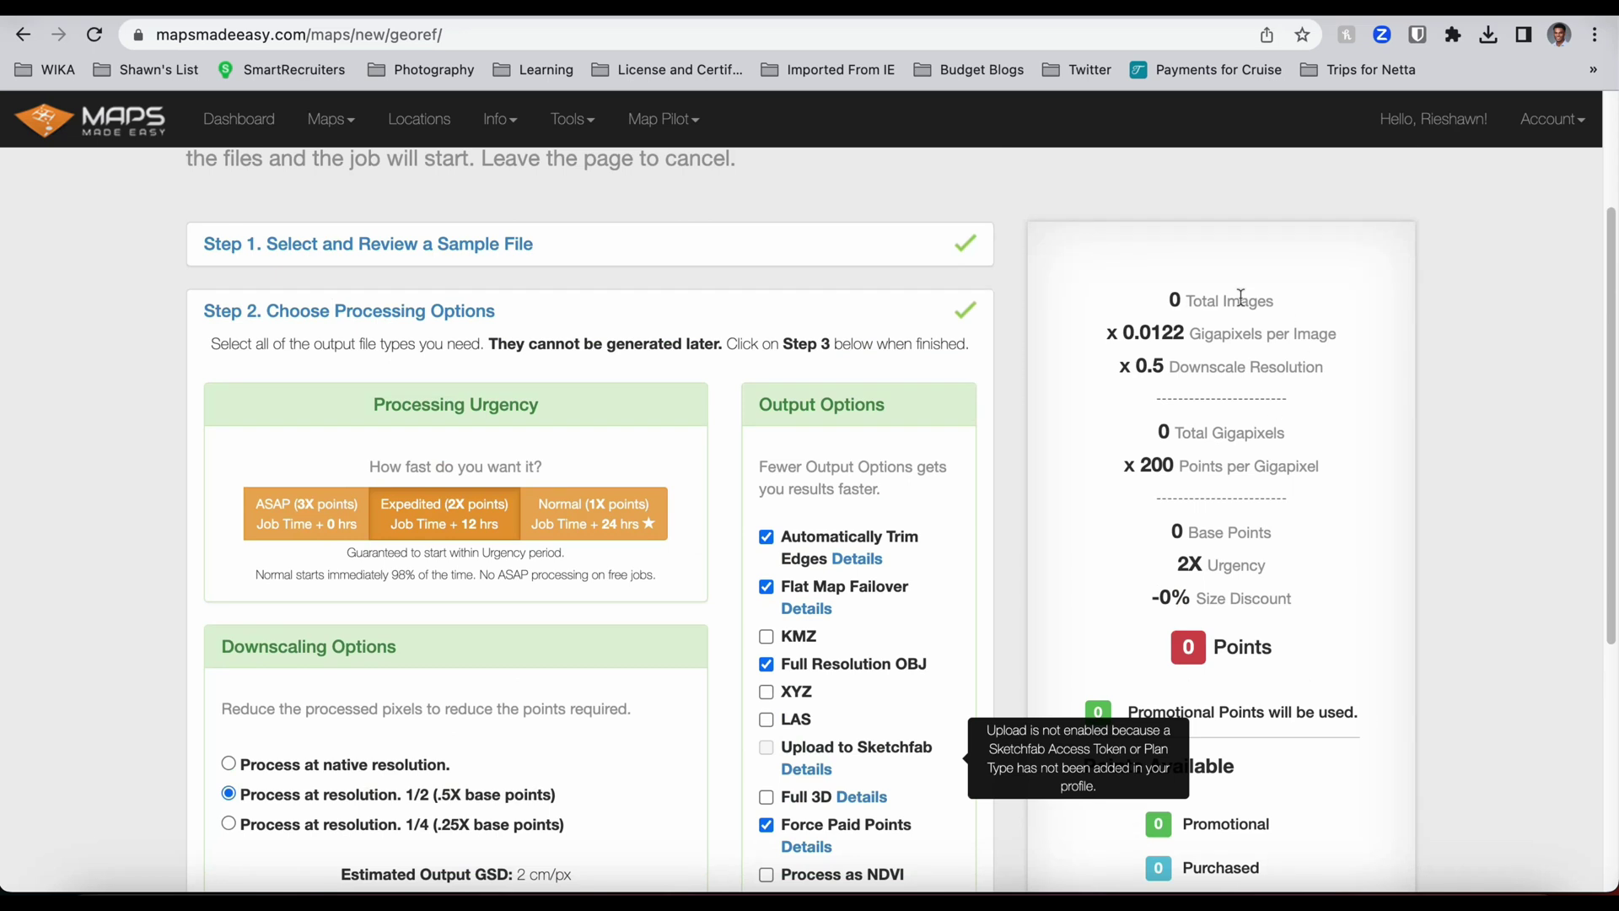
scroll(723, 460, "down", 2)
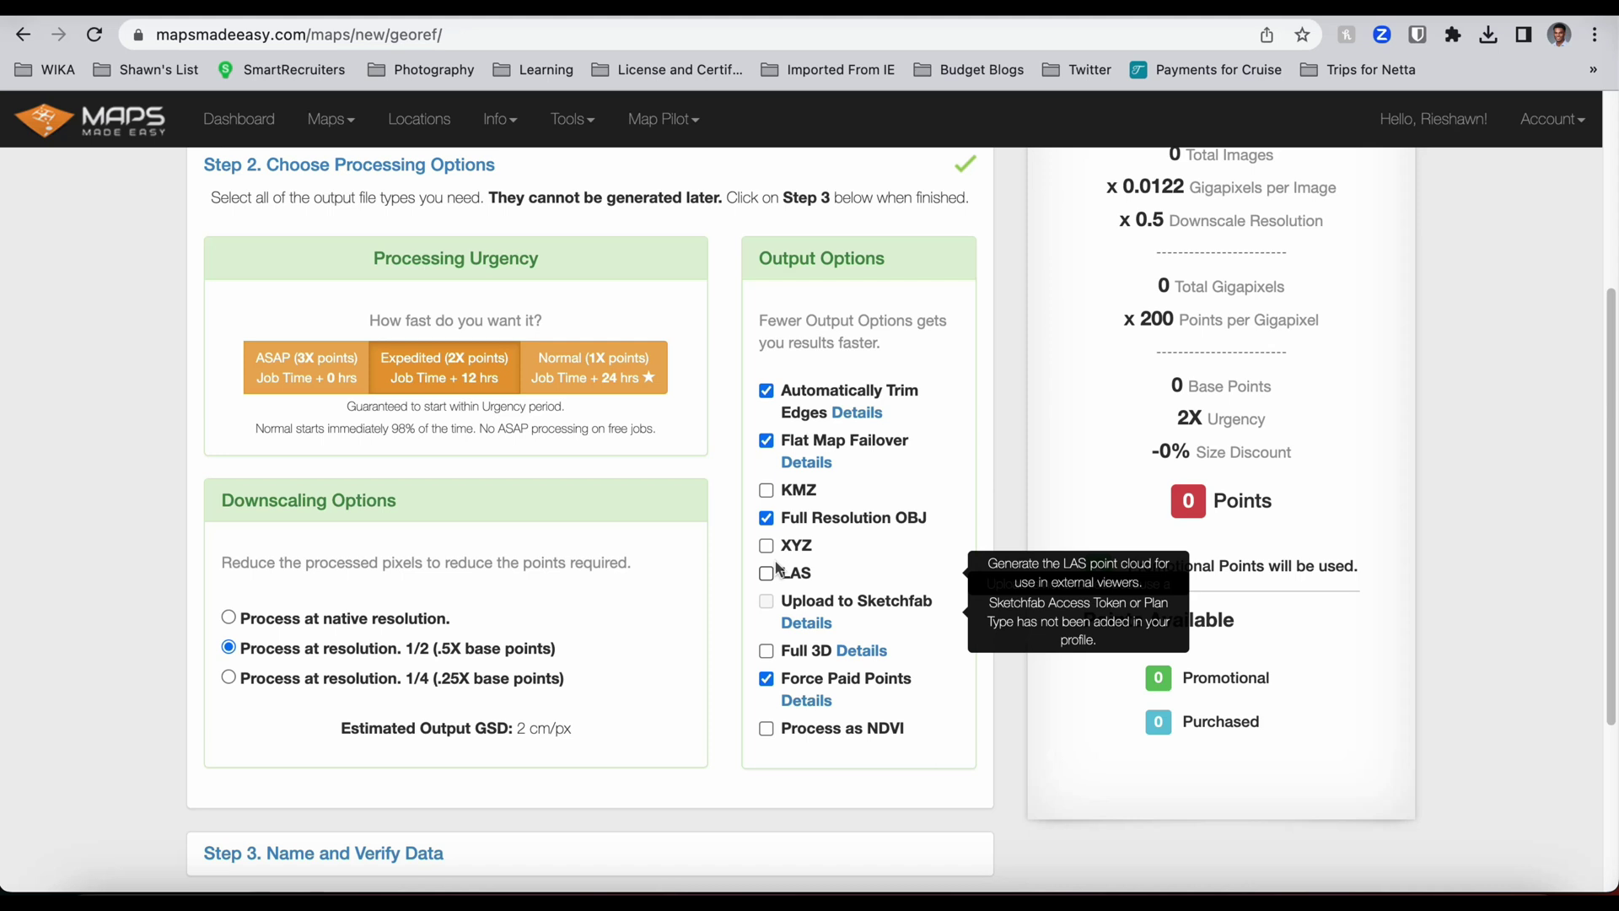
scroll(738, 605, "down", 5)
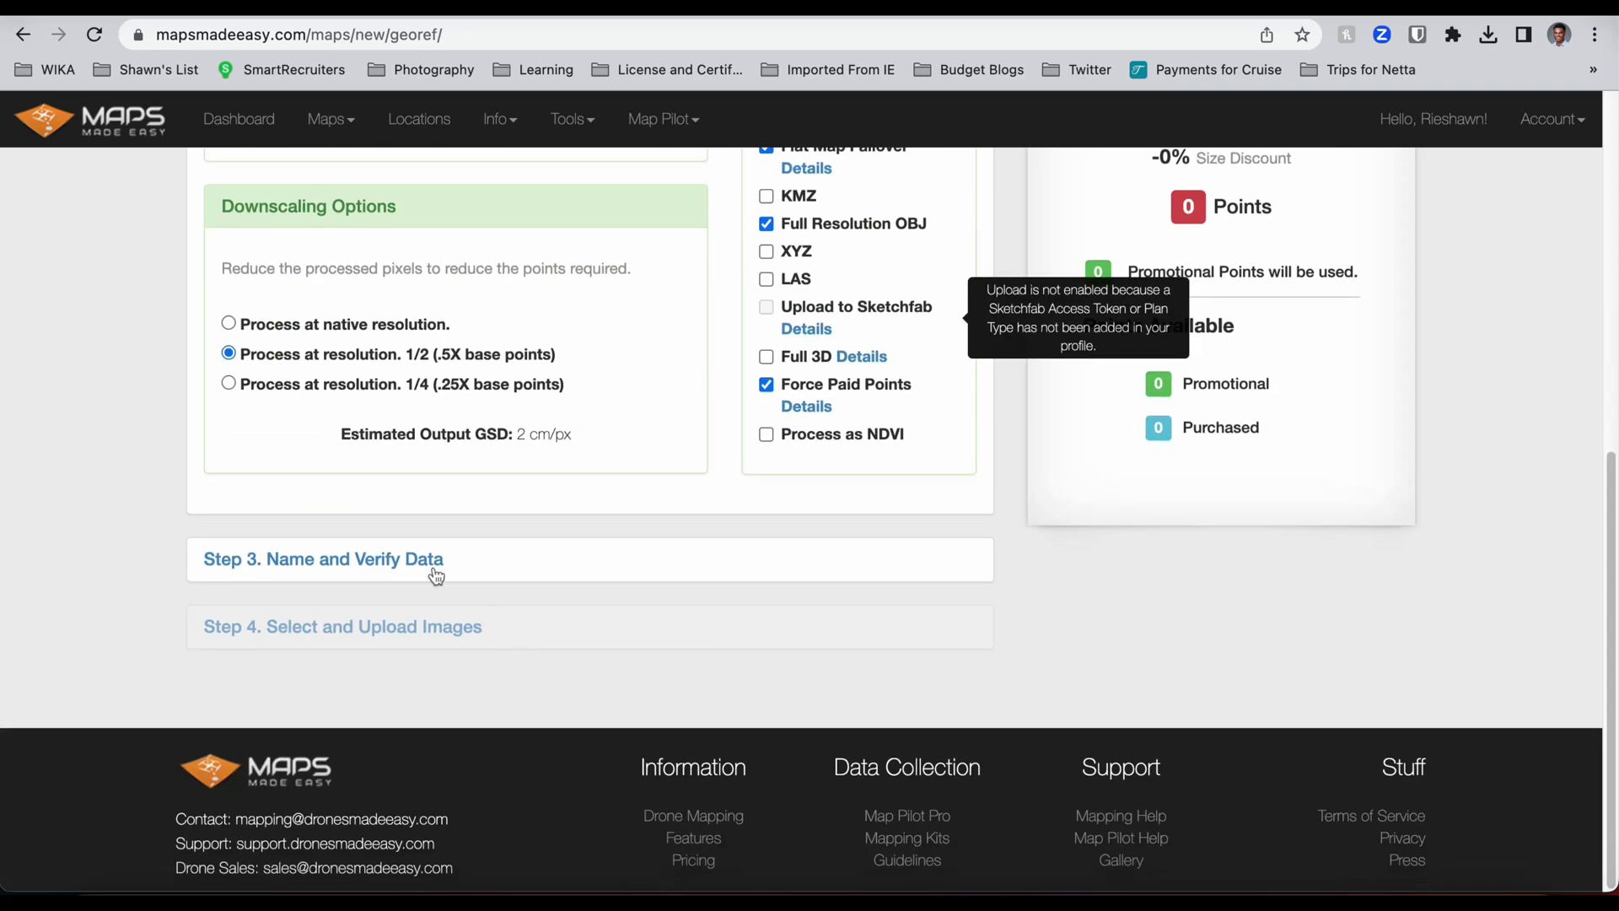
left_click(432, 566)
Name the map 'Football 2' and tick both confirmation checkboxes.
scroll(423, 303, "up", 3)
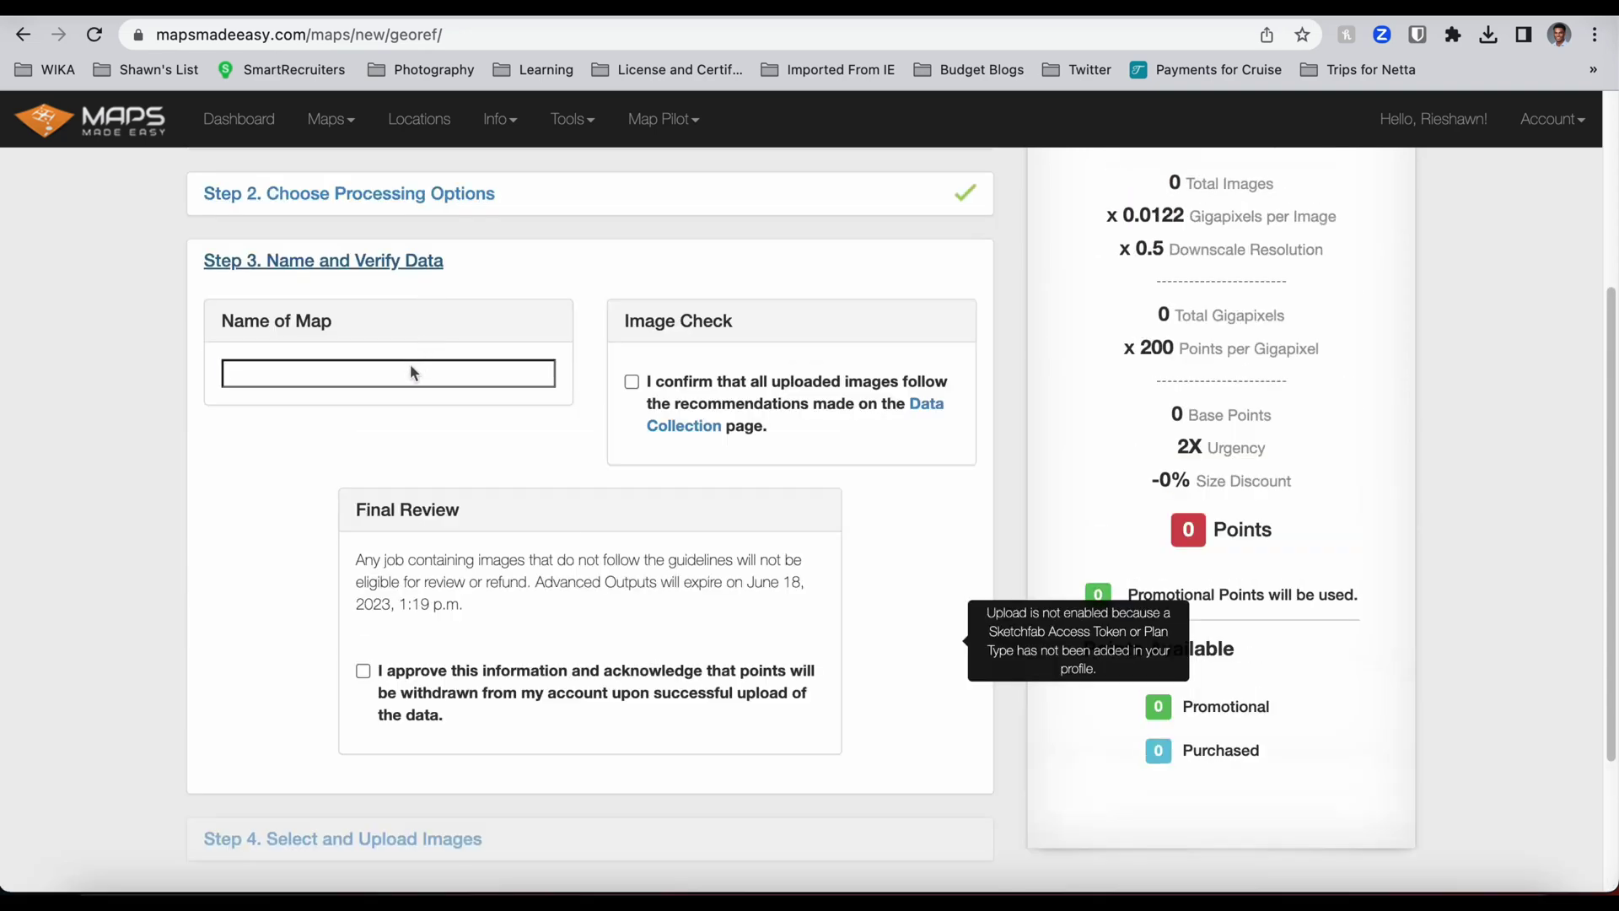
left_click(410, 371)
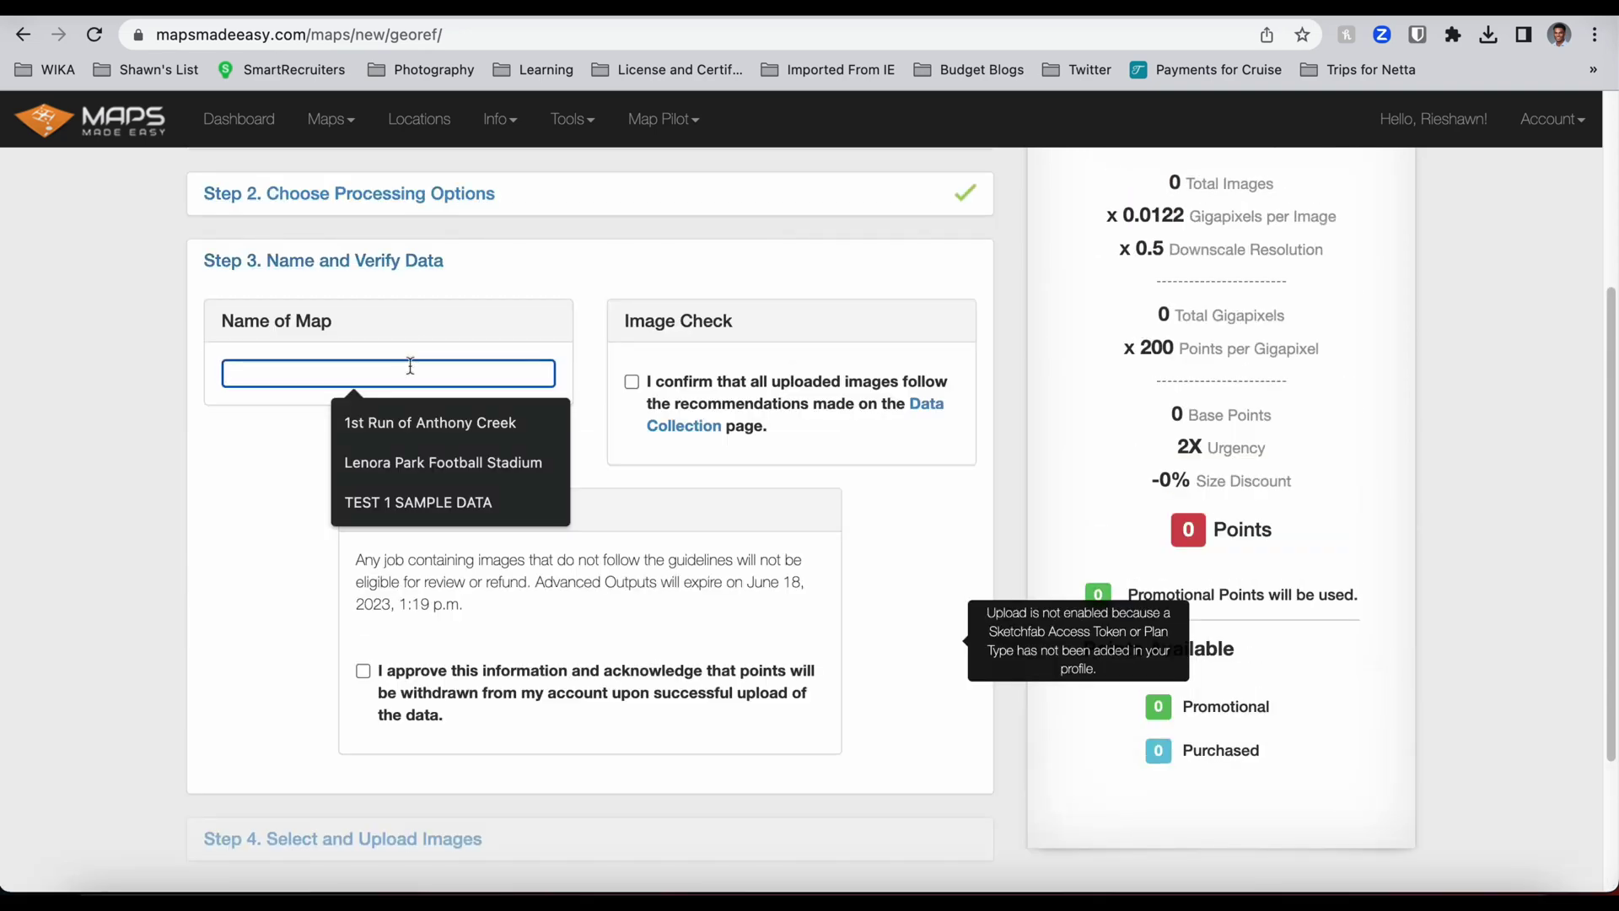
type("Footba")
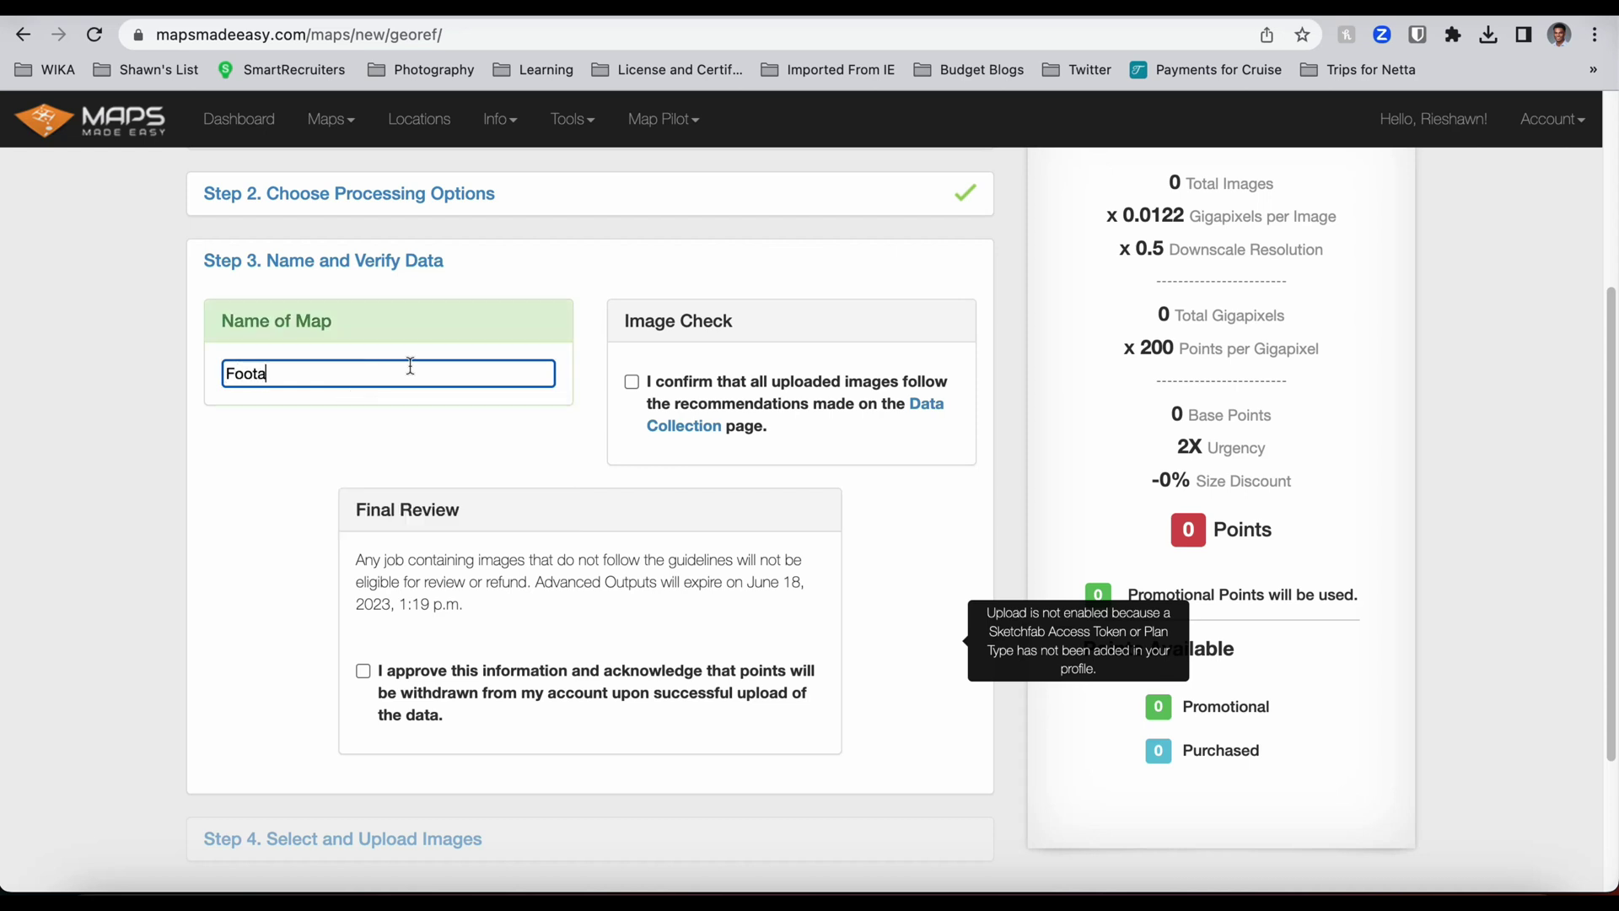
type("ll 2")
left_click(632, 382)
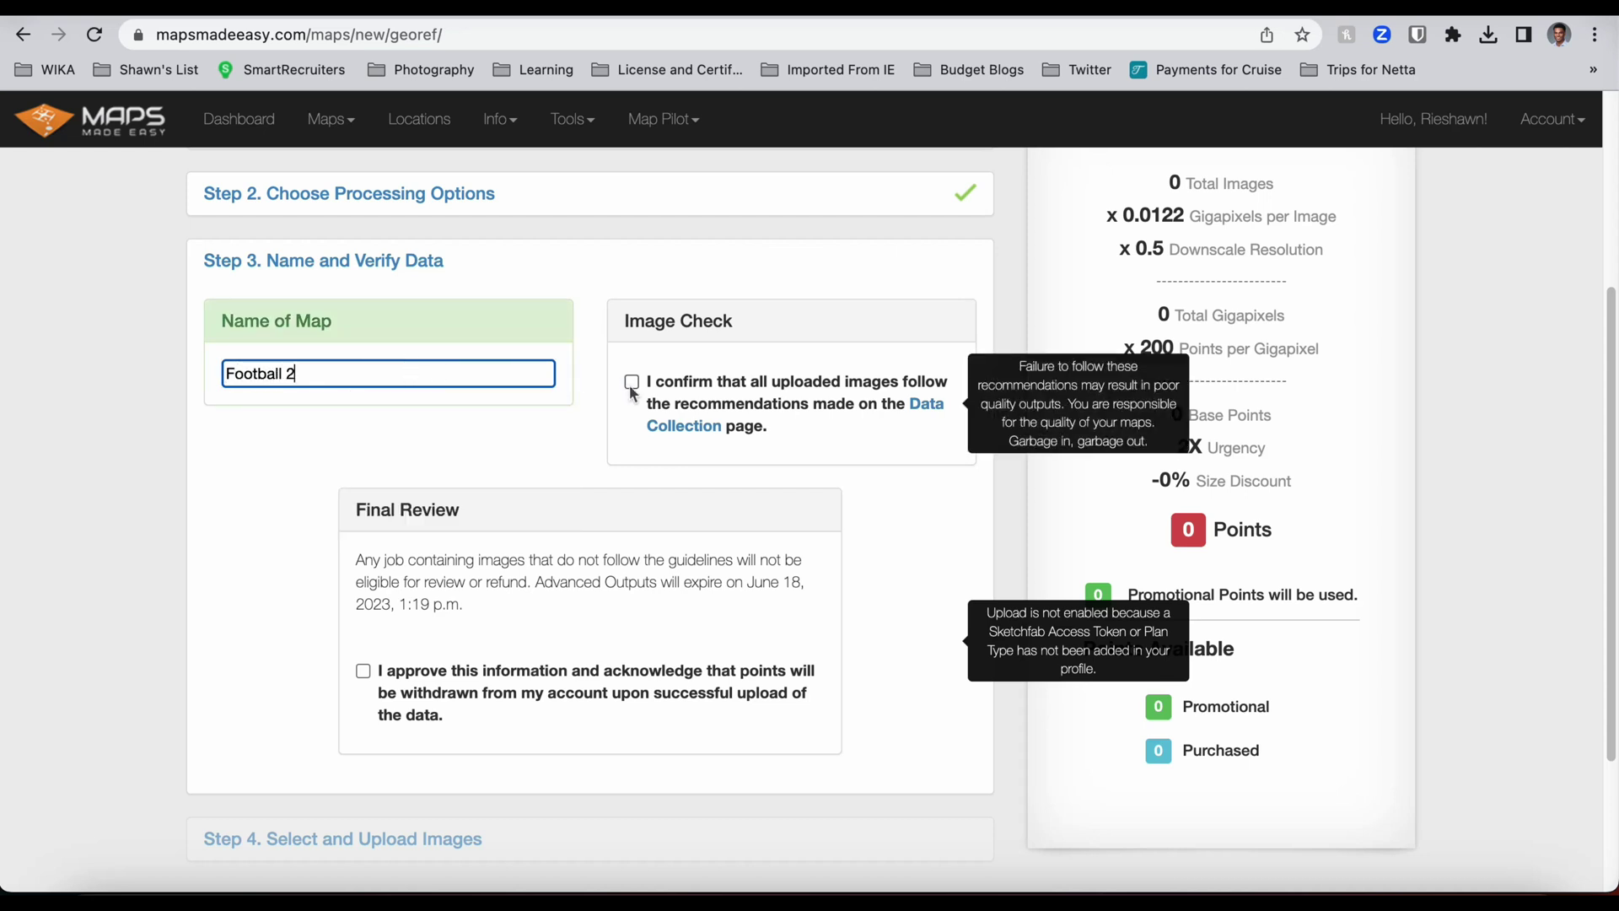
left_click(363, 671)
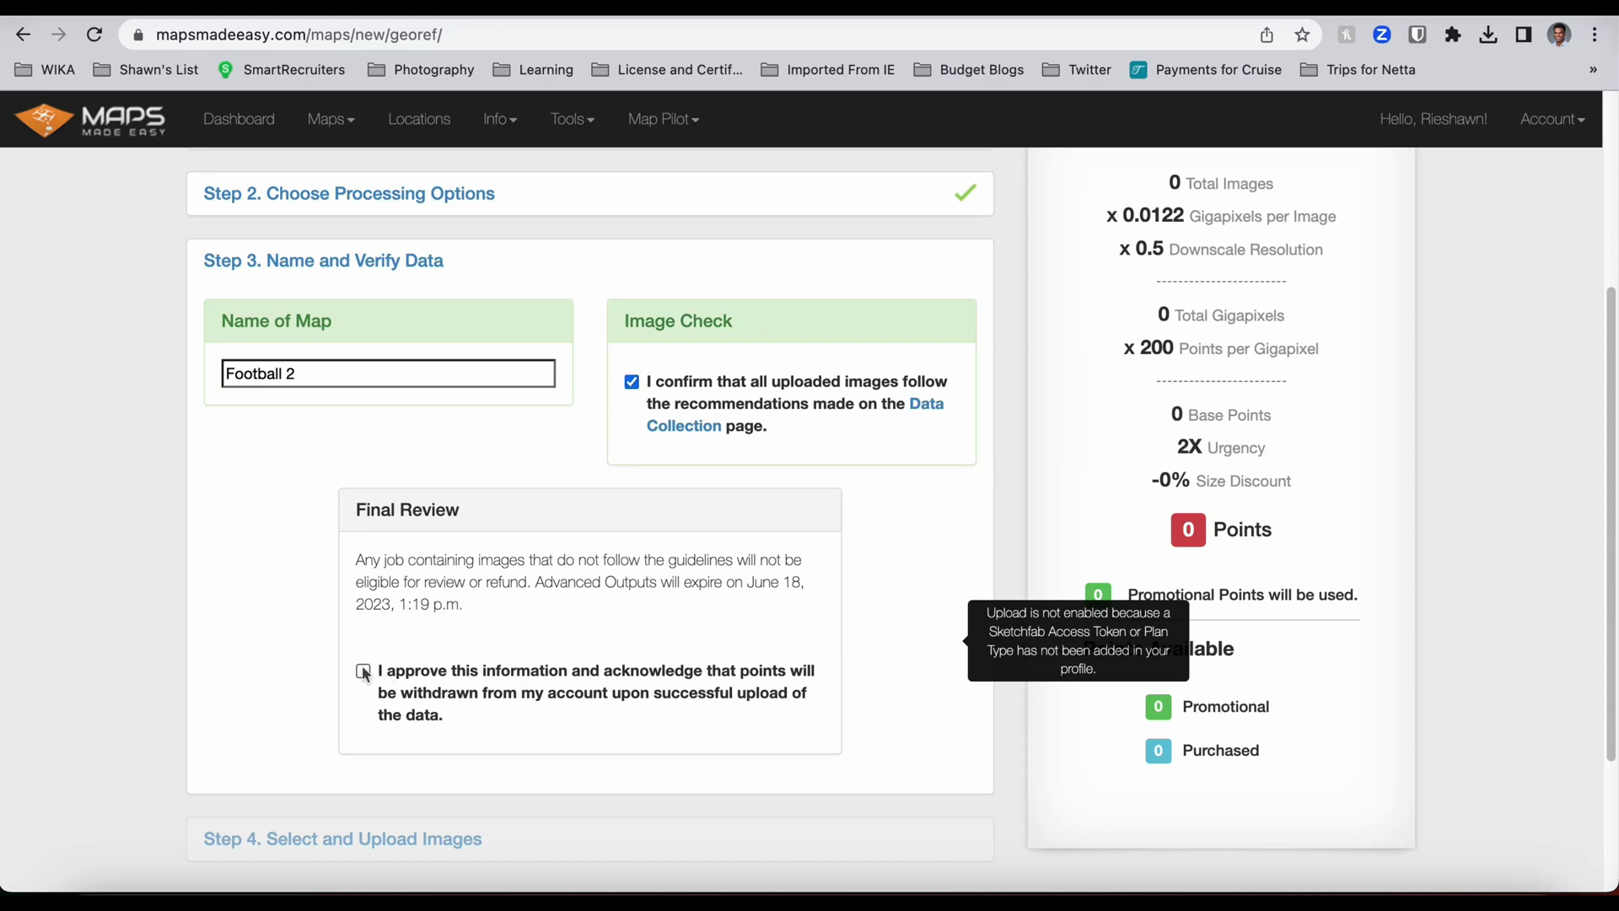
Select all 145 drone images in the folder and add them to the job.
left_click(556, 536)
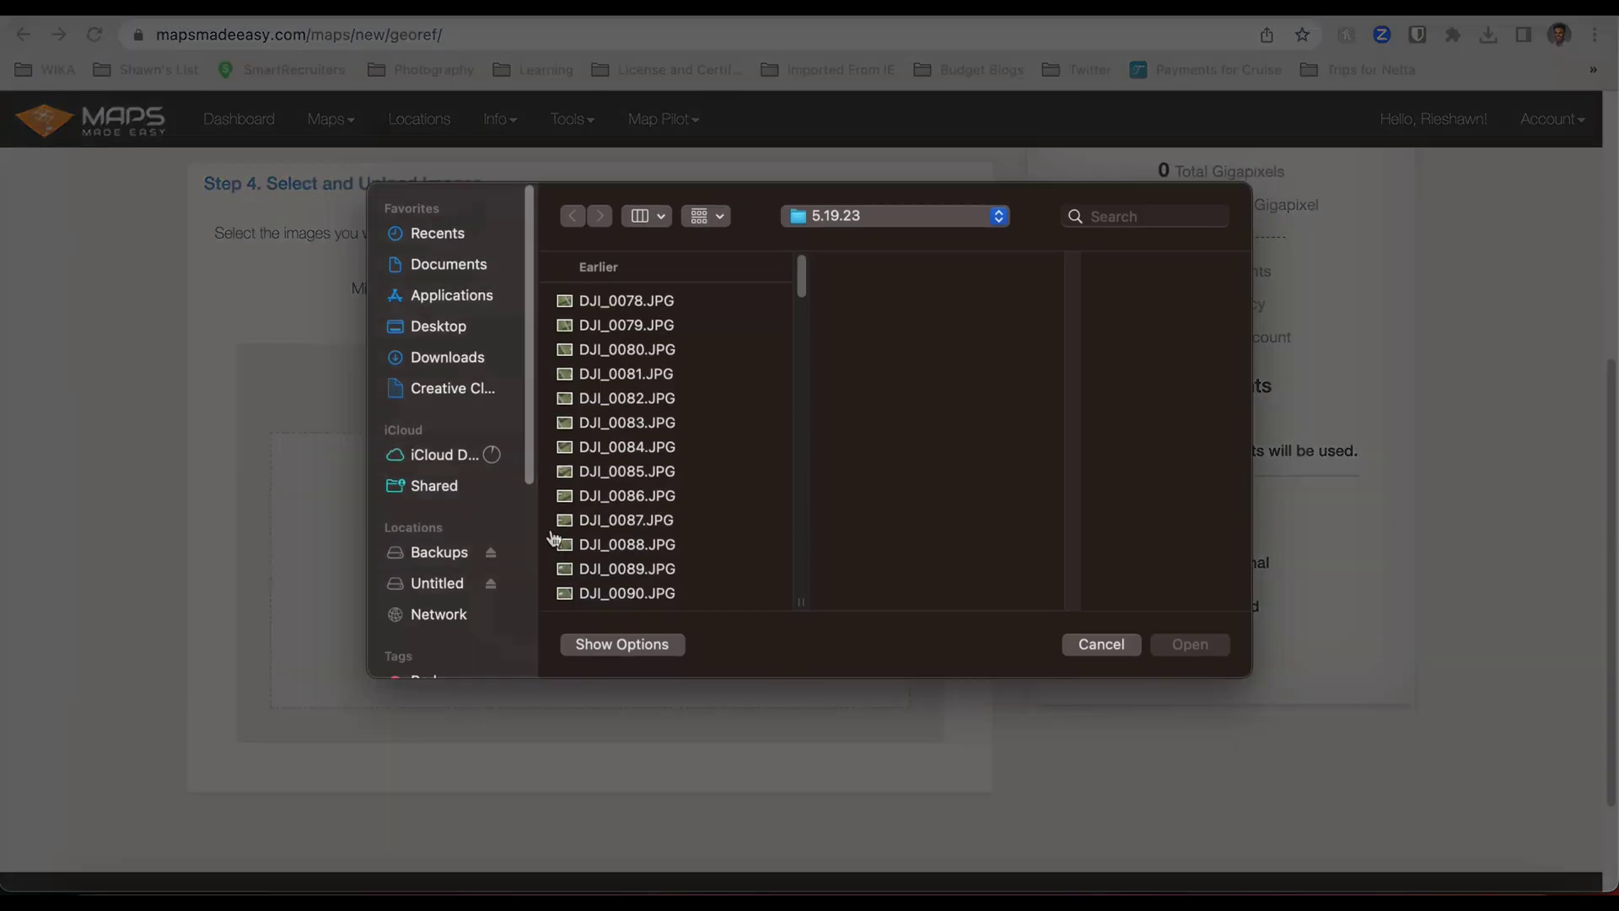
left_click(659, 302)
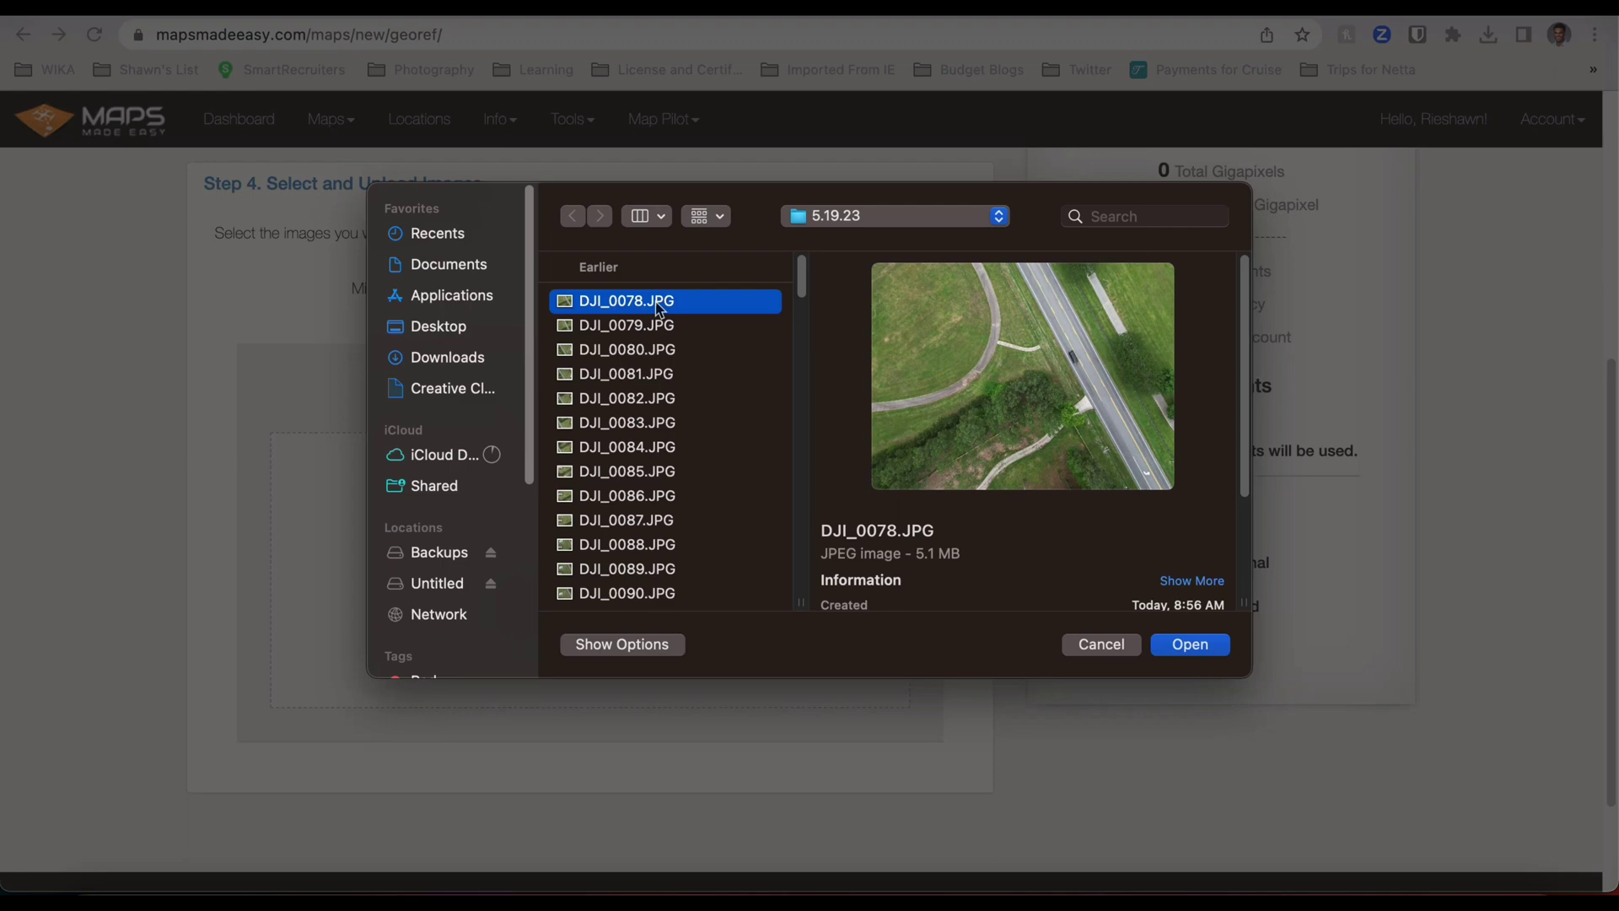
key("super+a")
left_click(1157, 646)
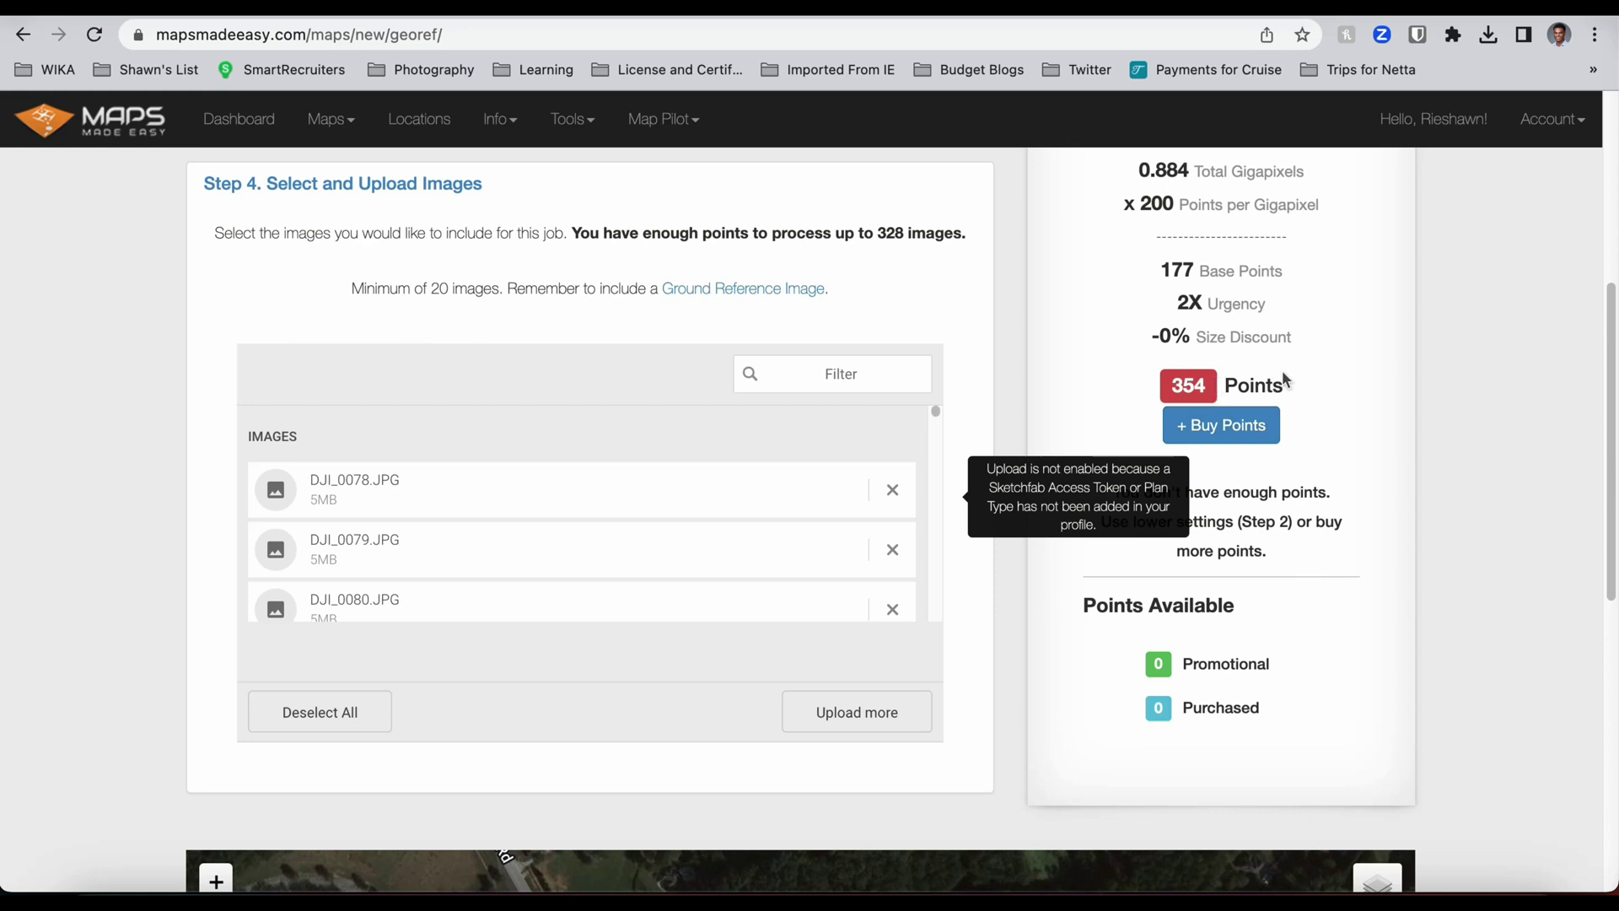
scroll(1227, 371, "down", 1)
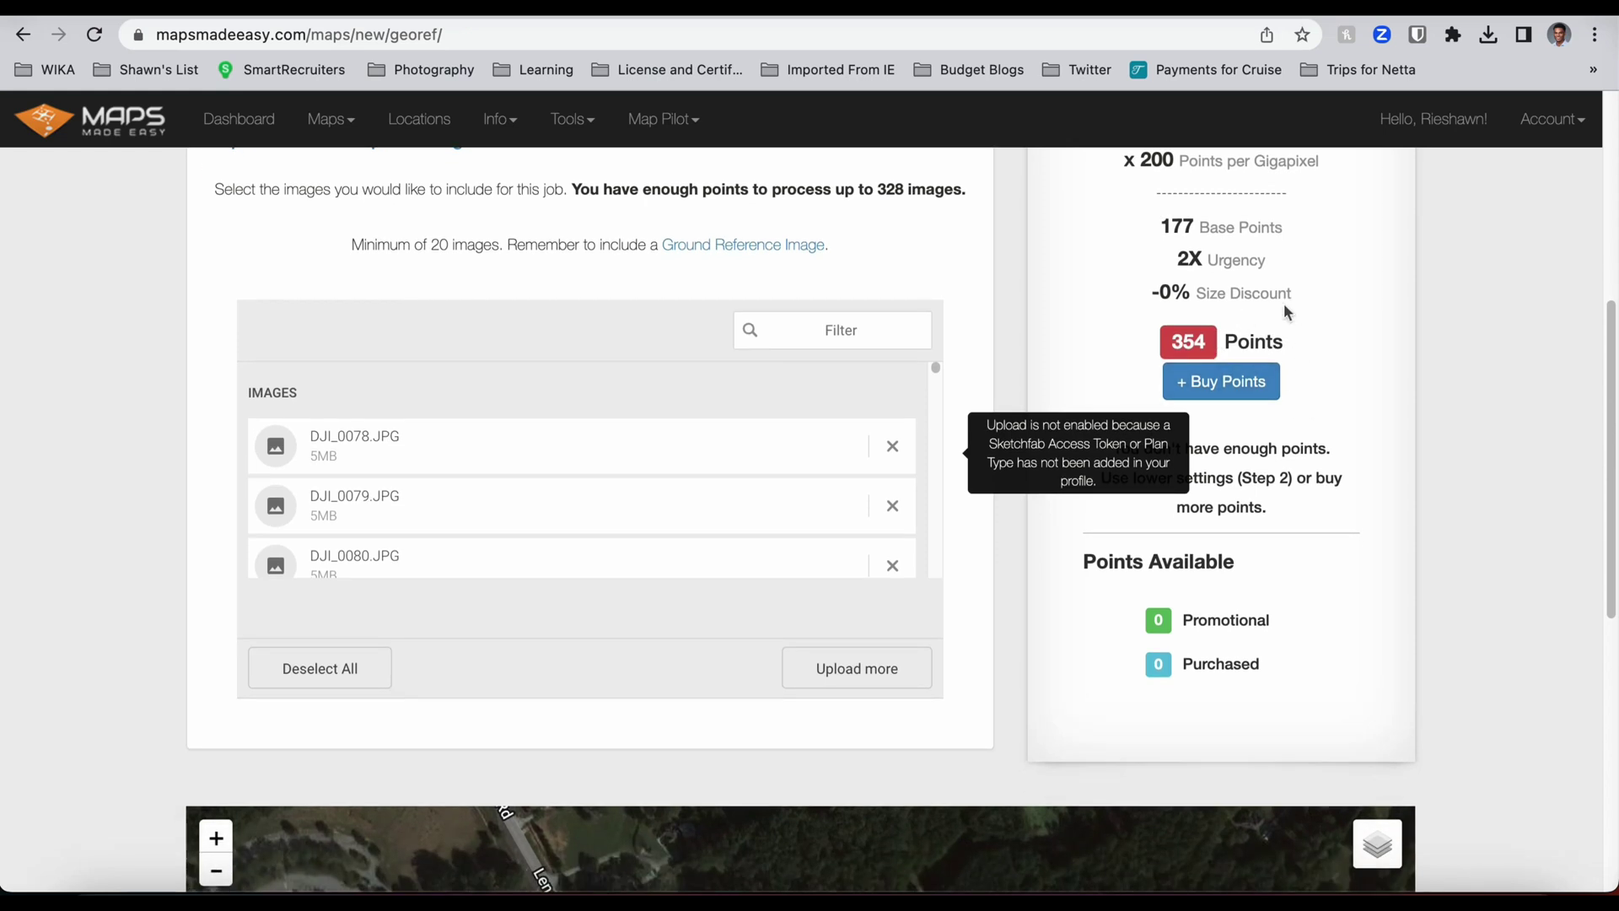
scroll(1283, 304, "up", 3)
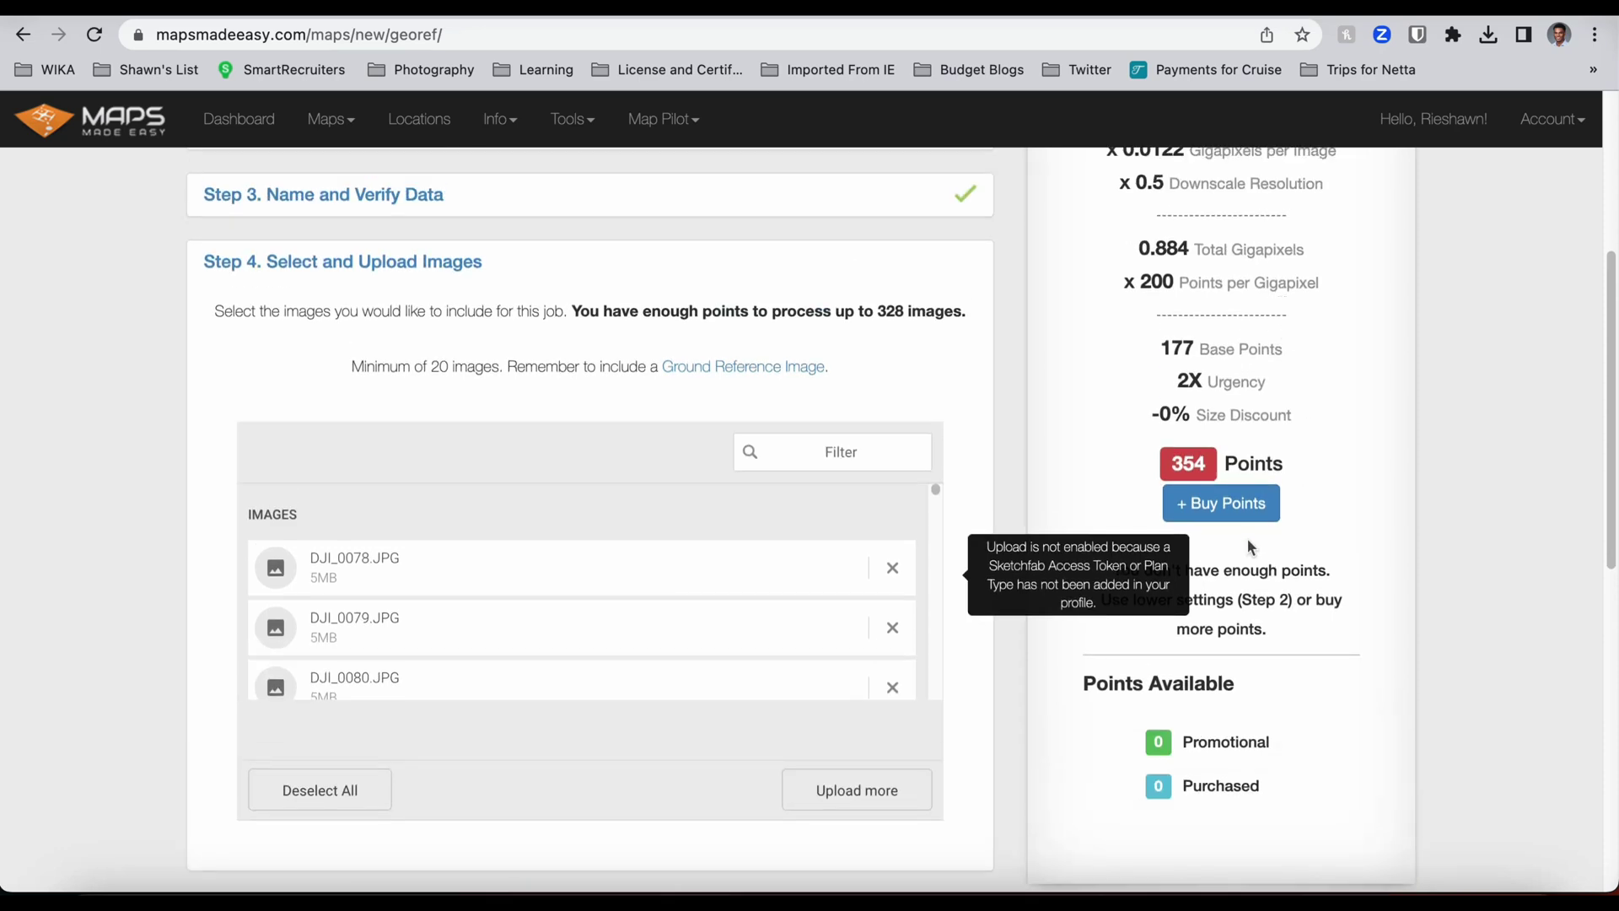
scroll(1214, 521, "up", 2)
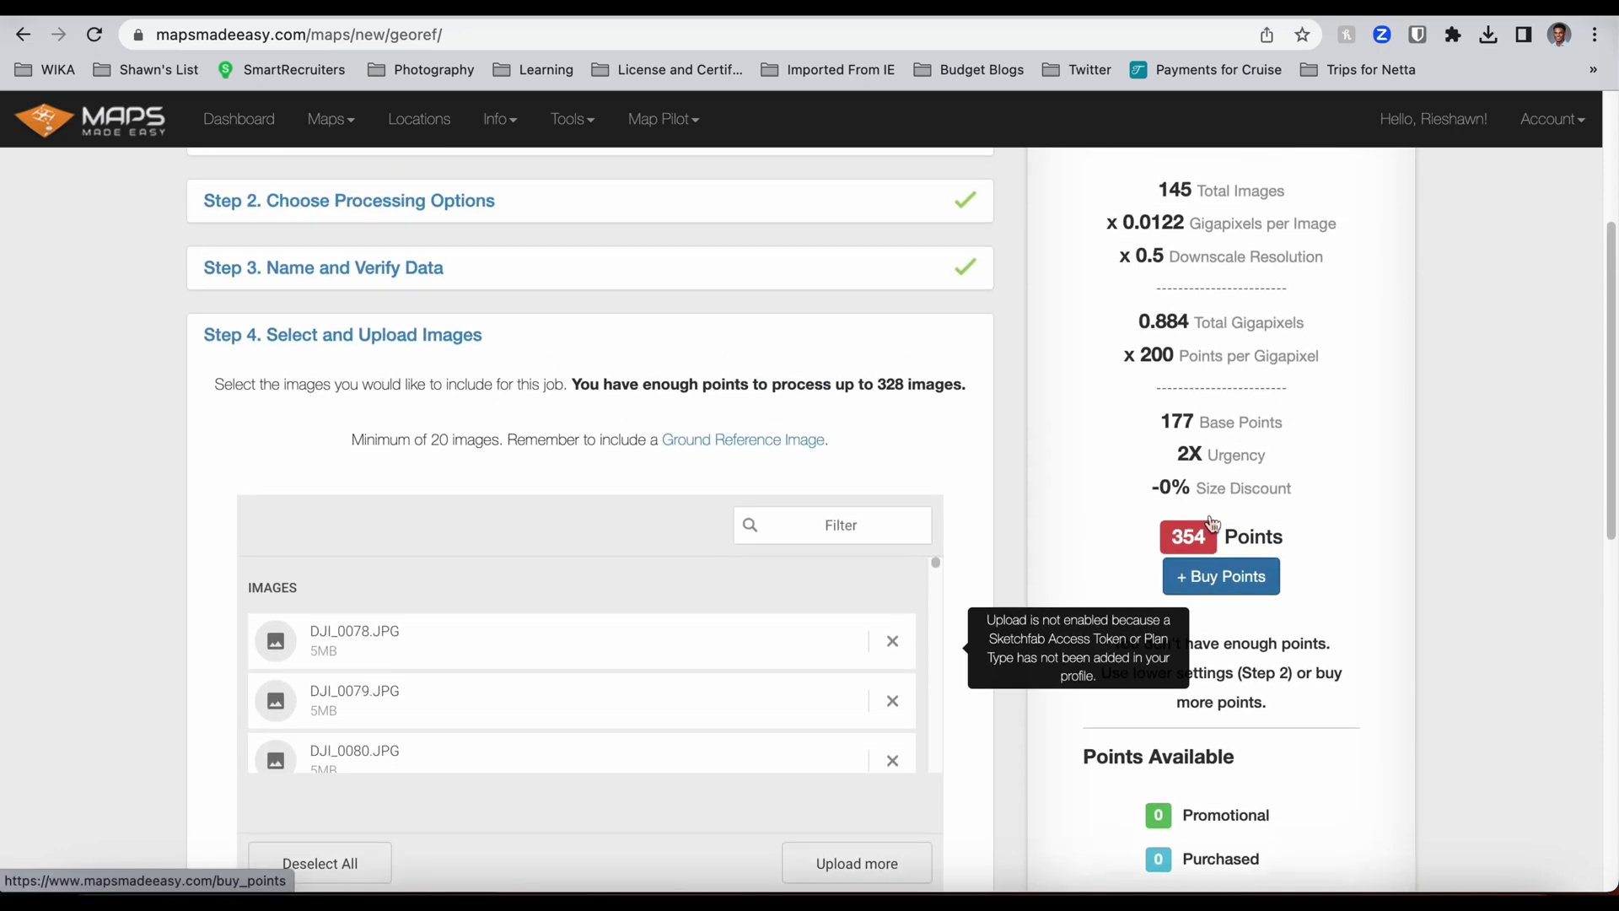
scroll(1212, 523, "down", 9)
scroll(1211, 522, "up", 10)
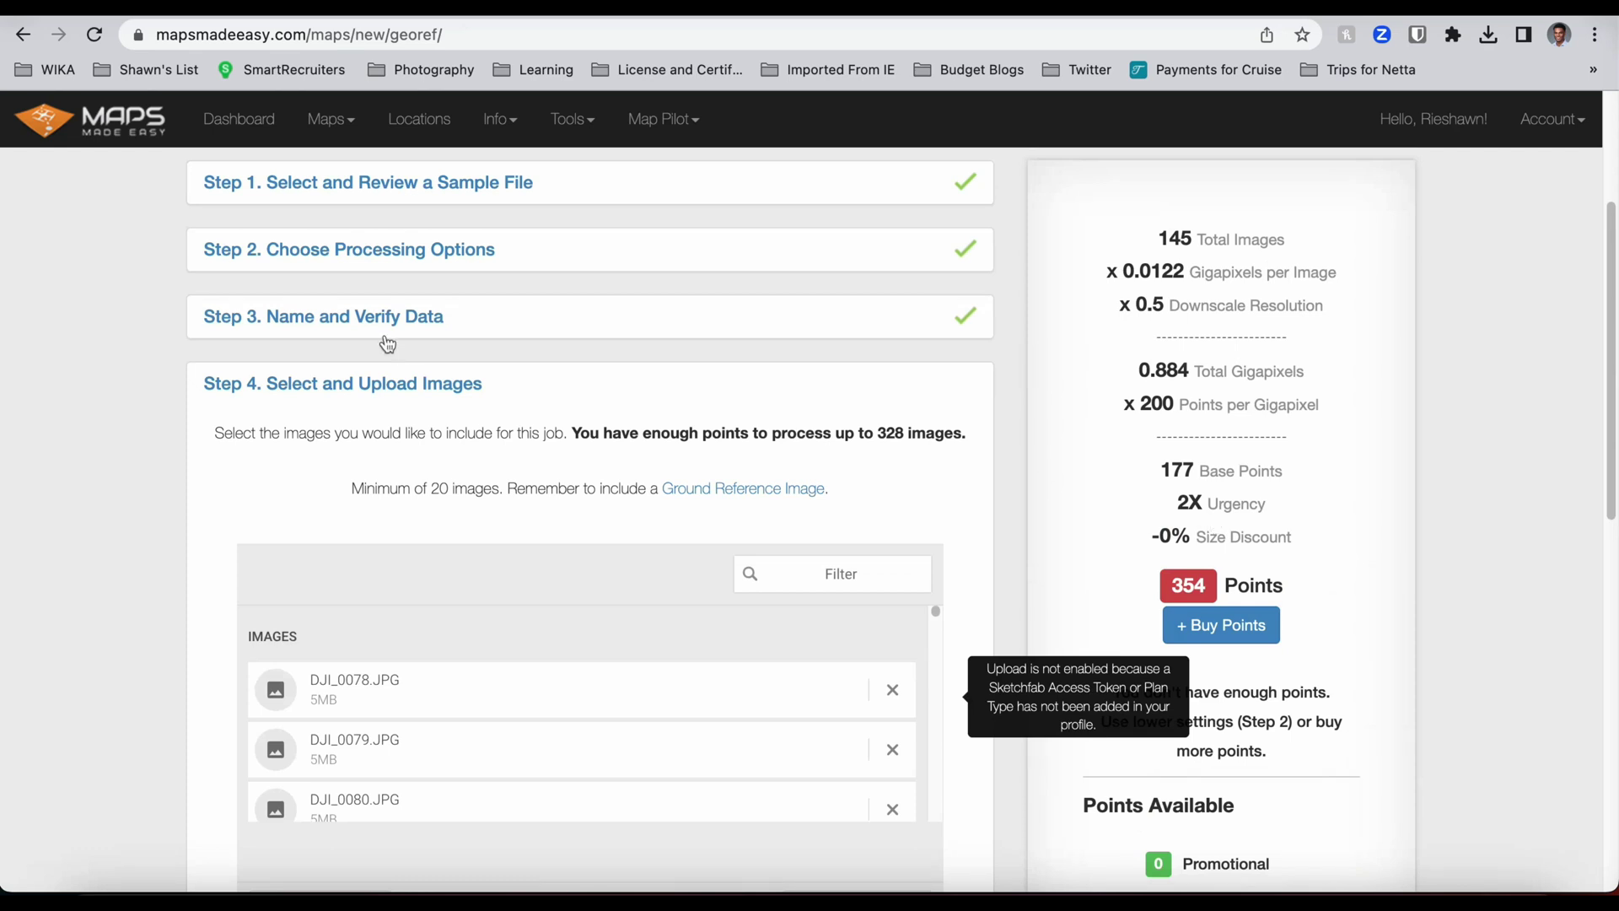
Switch urgency to Normal (1X points) with Full Resolution OBJ still checked, bringing the cost to 0 points.
left_click(384, 266)
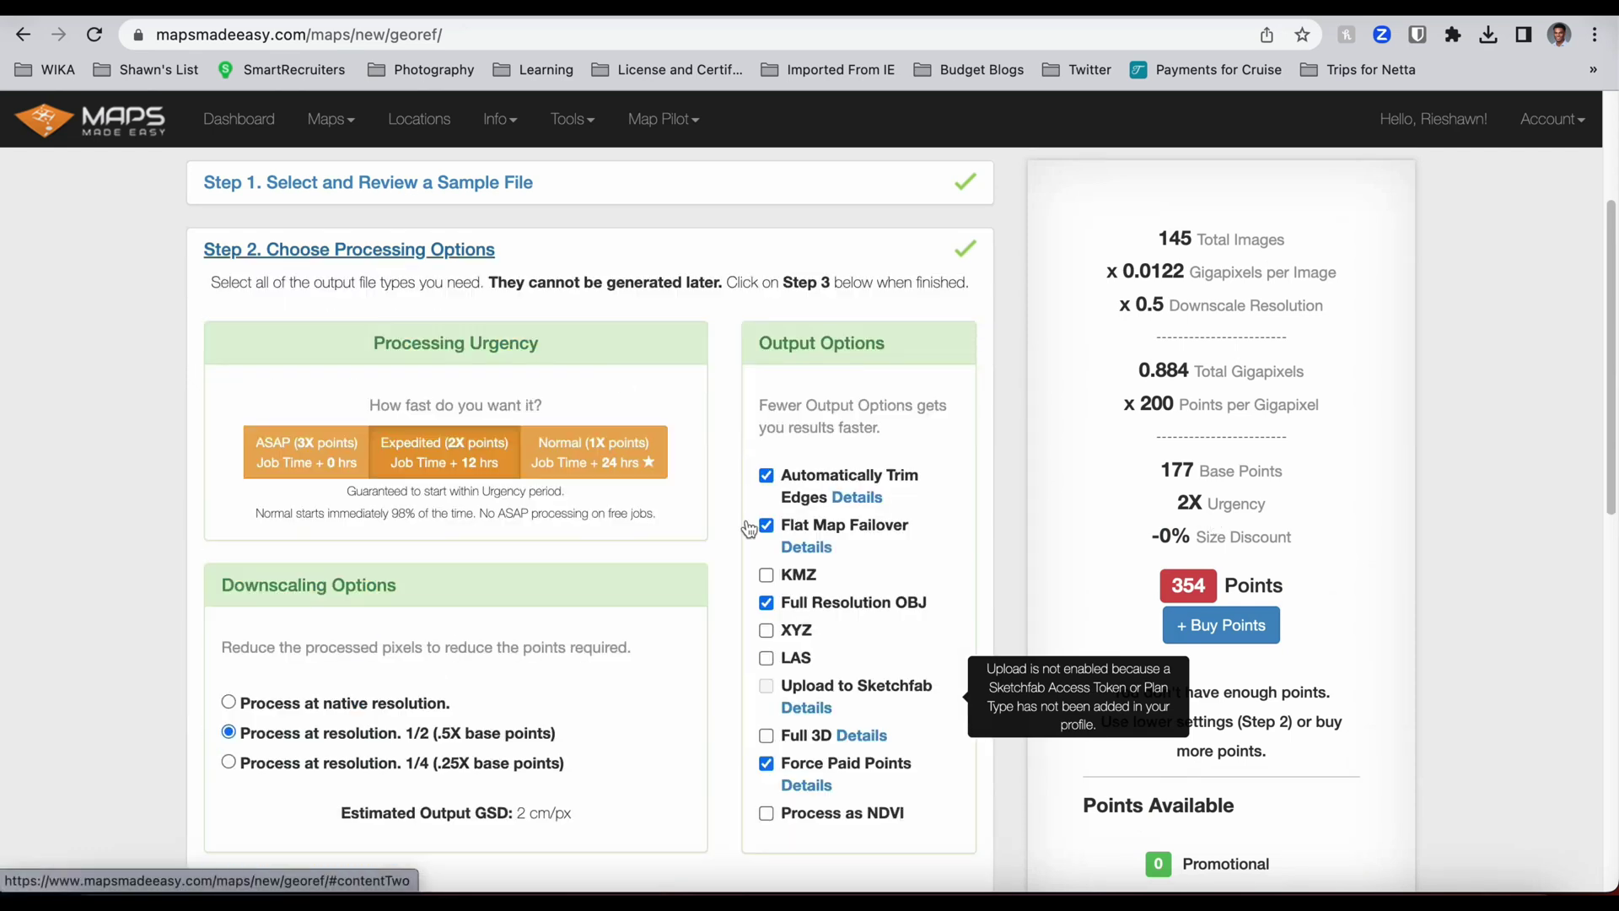
left_click(765, 603)
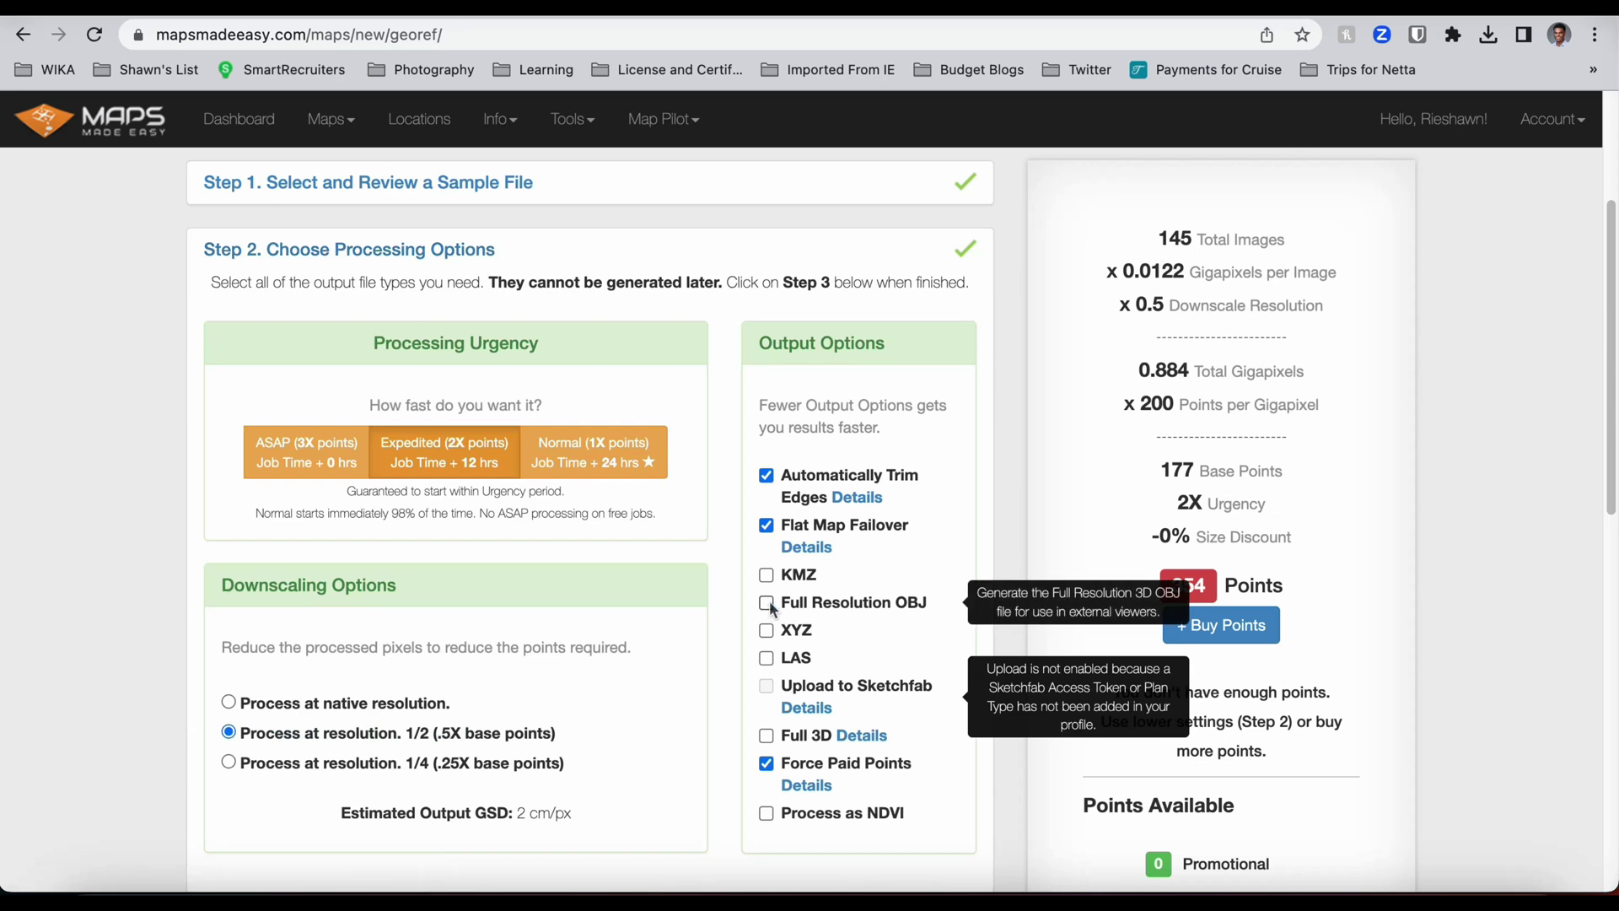
scroll(833, 509, "down", 2)
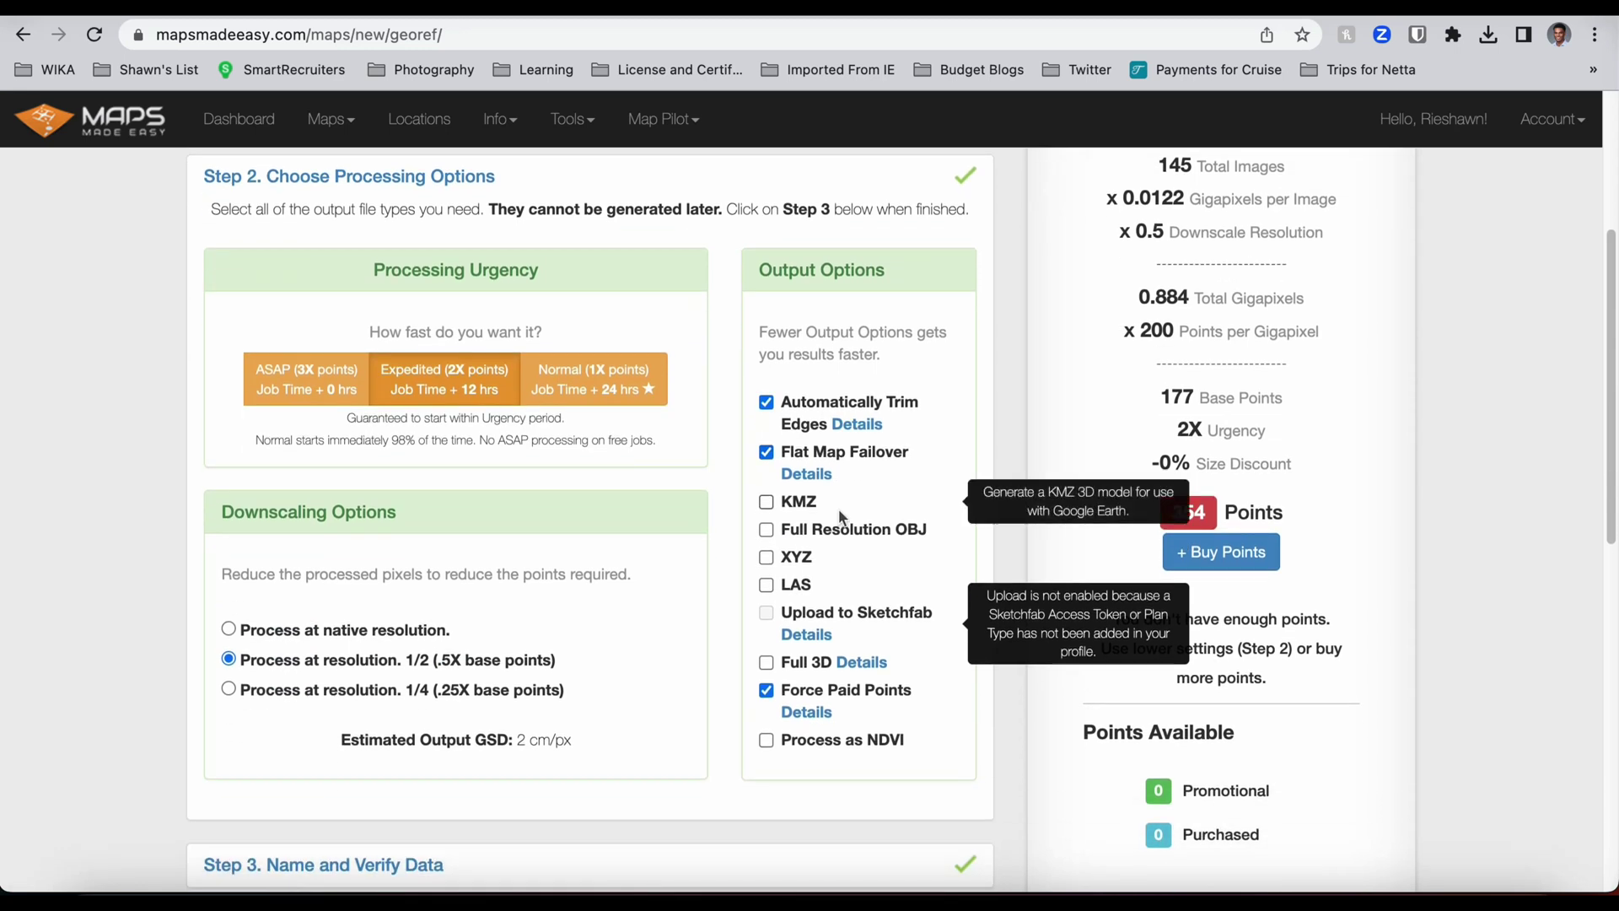
left_click(641, 390)
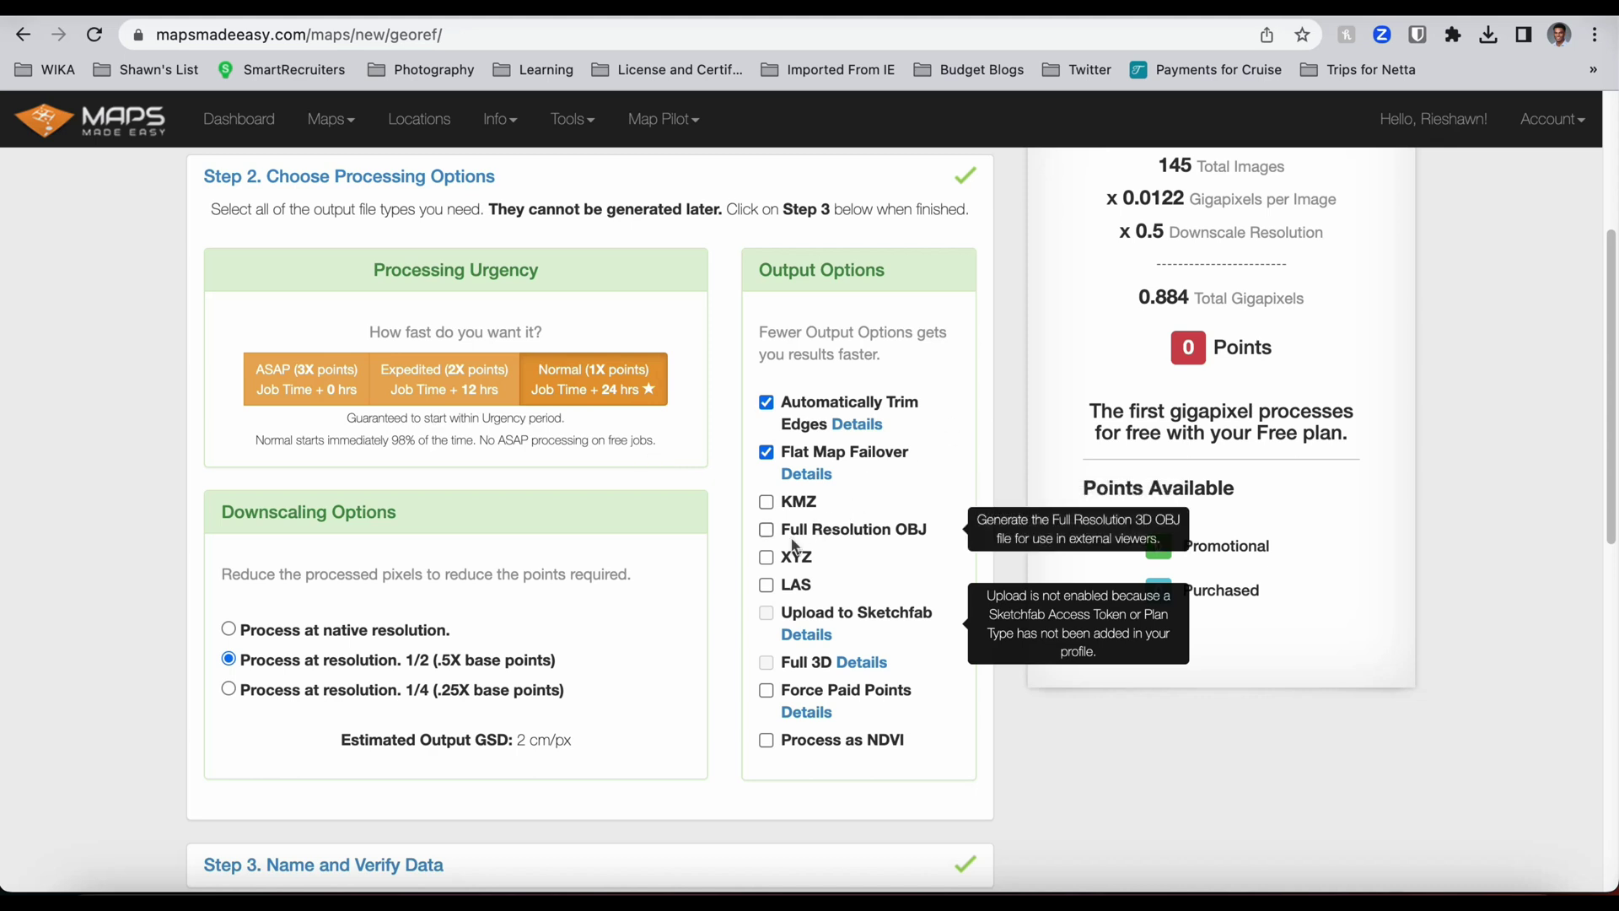
left_click(767, 529)
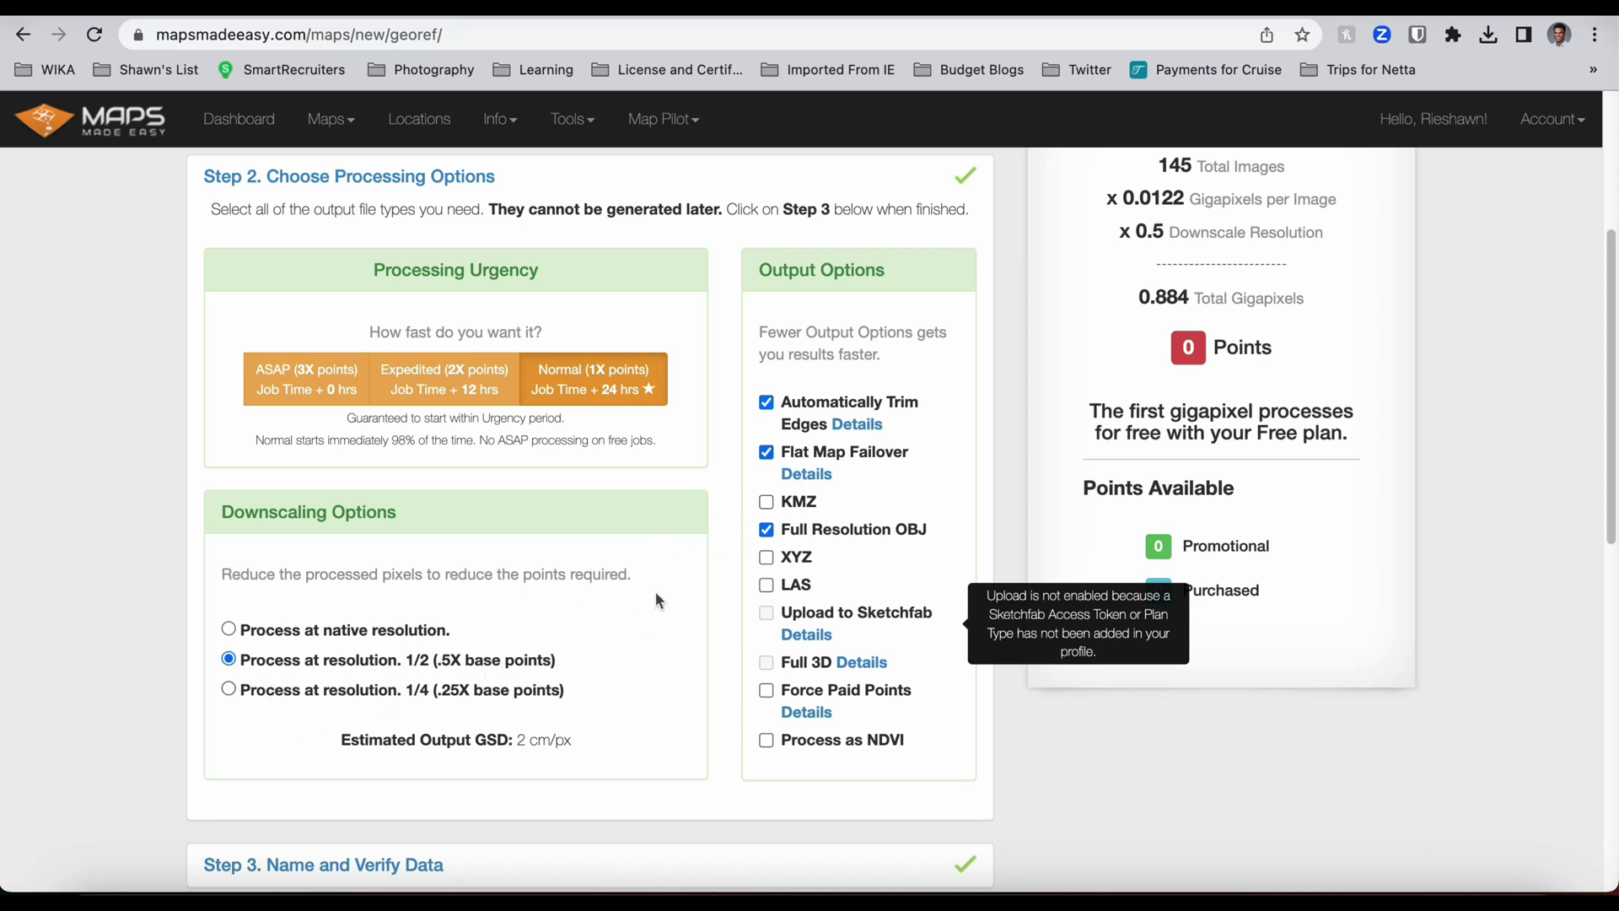
scroll(656, 592, "down", 3)
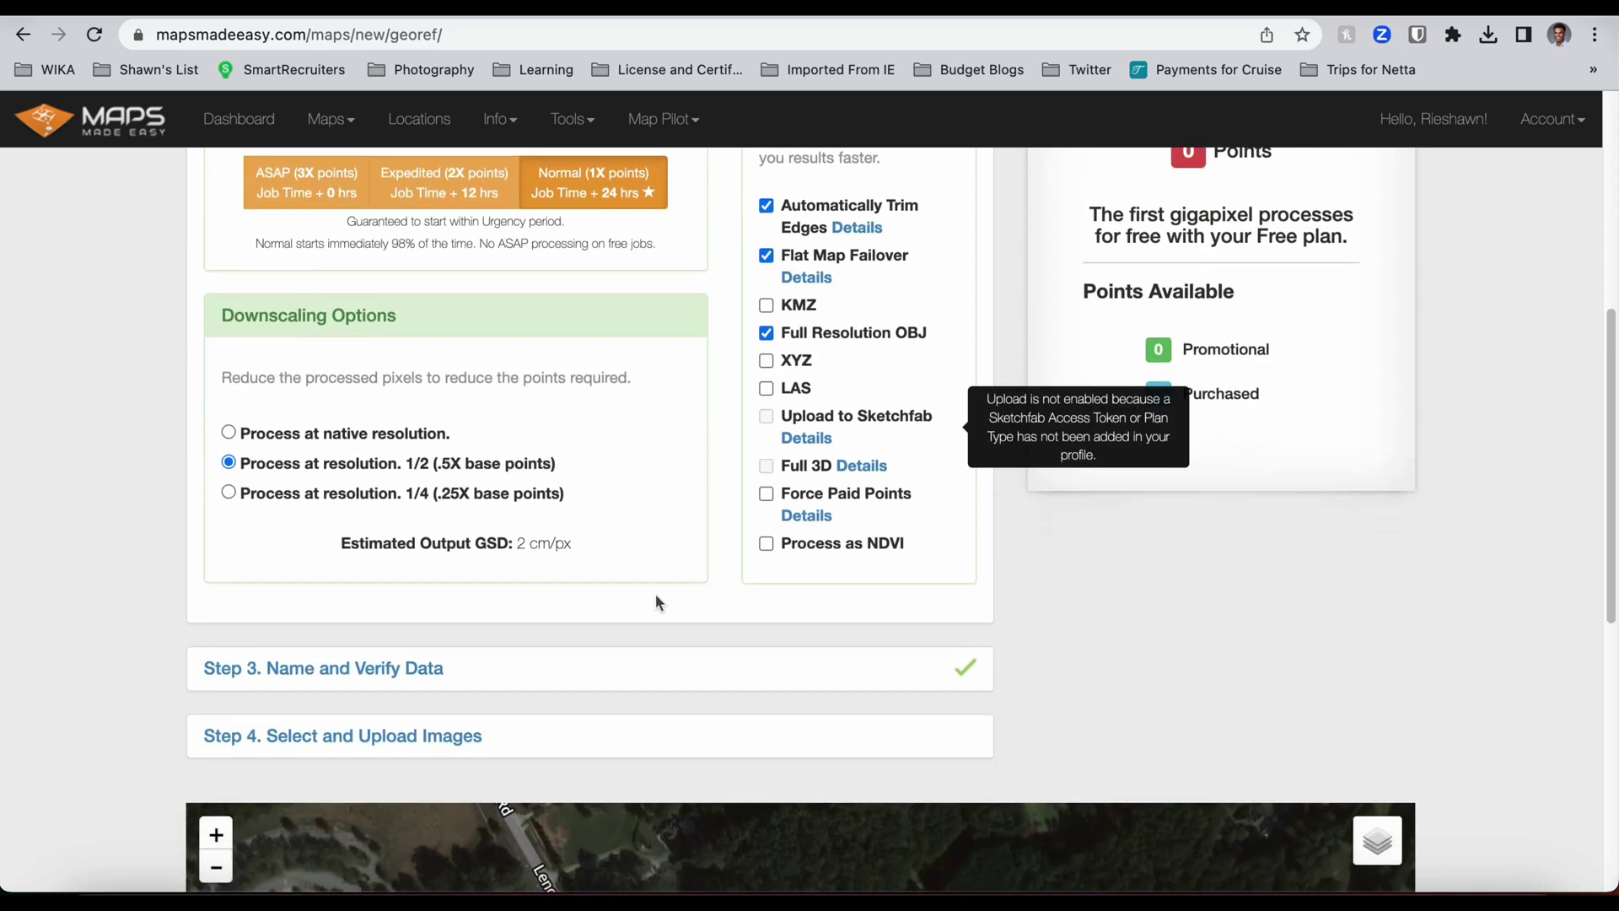
scroll(655, 601, "down", 5)
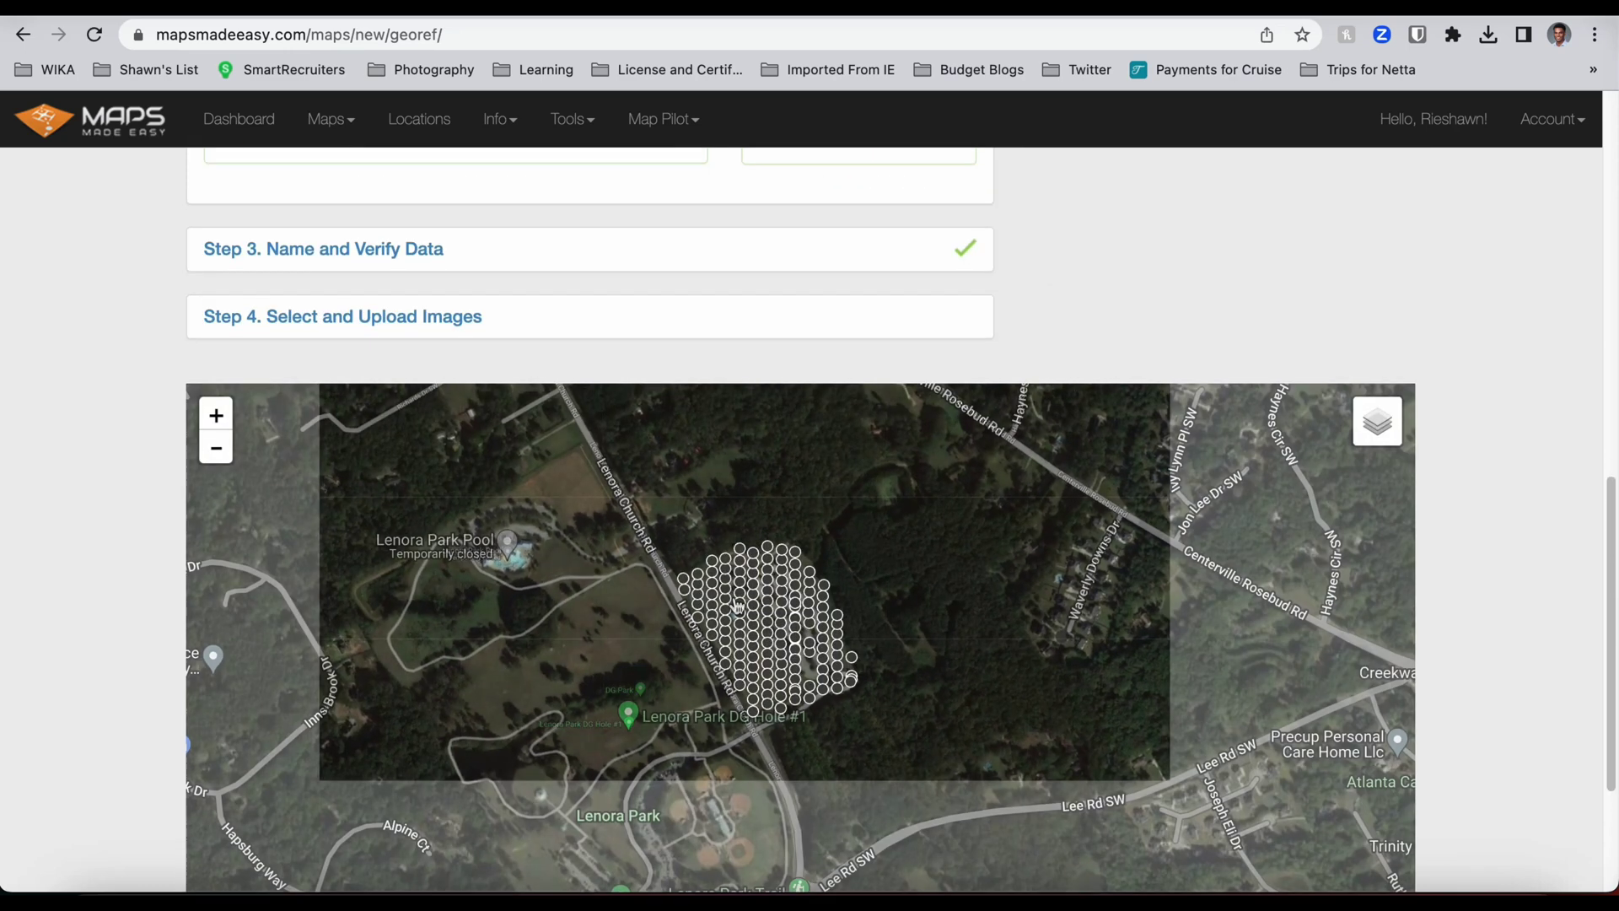
scroll(779, 633, "up", 5)
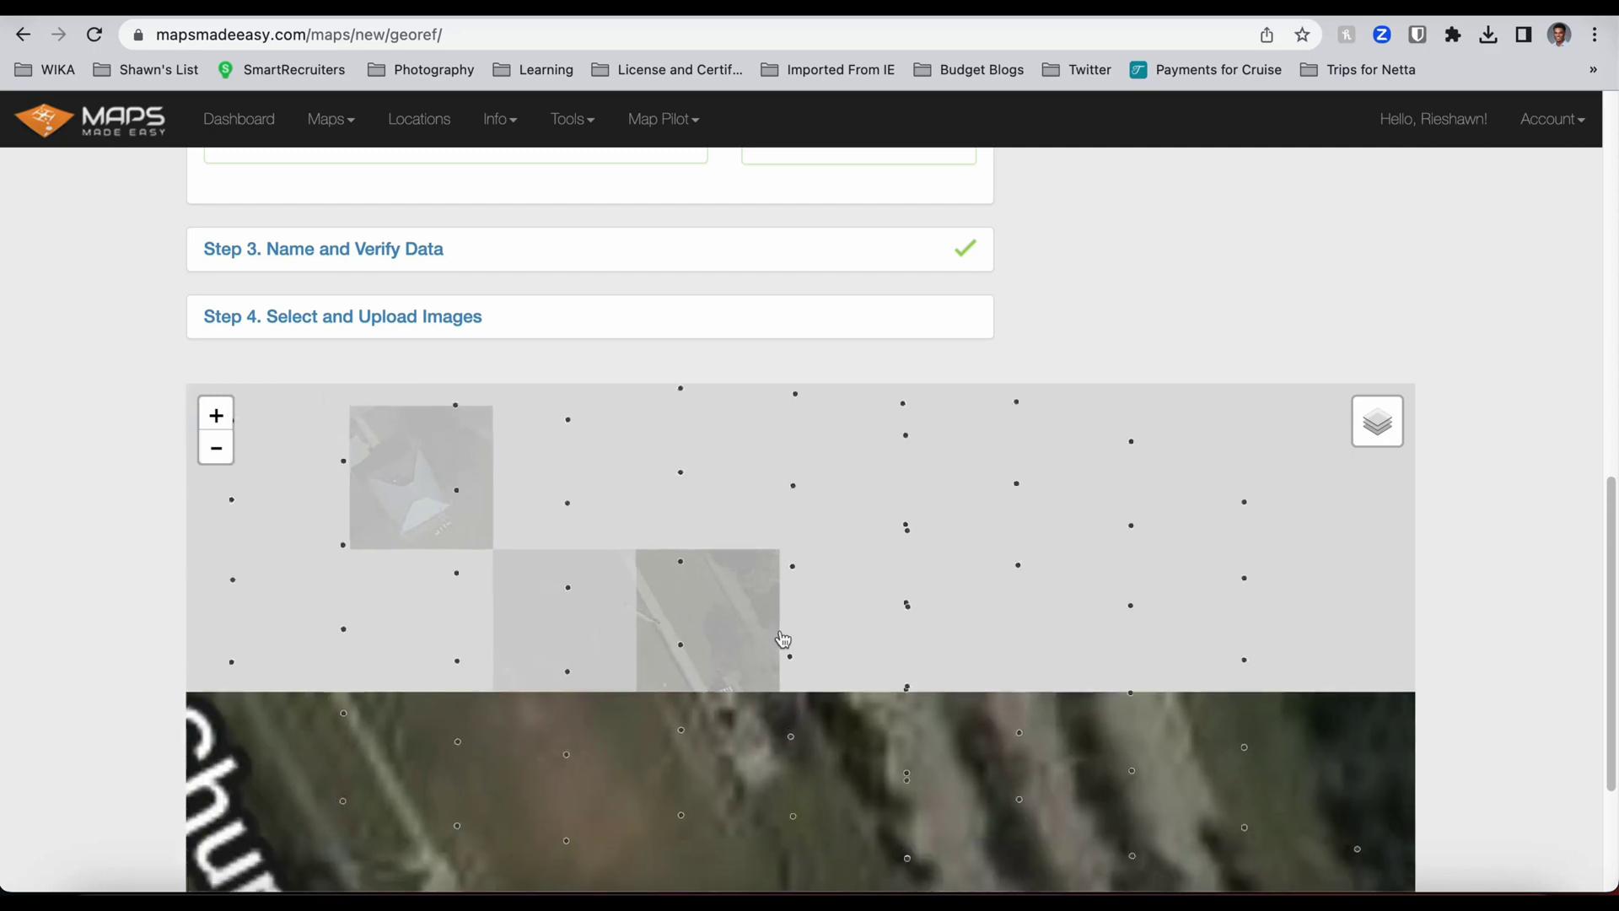
scroll(782, 638, "down", 5)
scroll(783, 638, "up", 2)
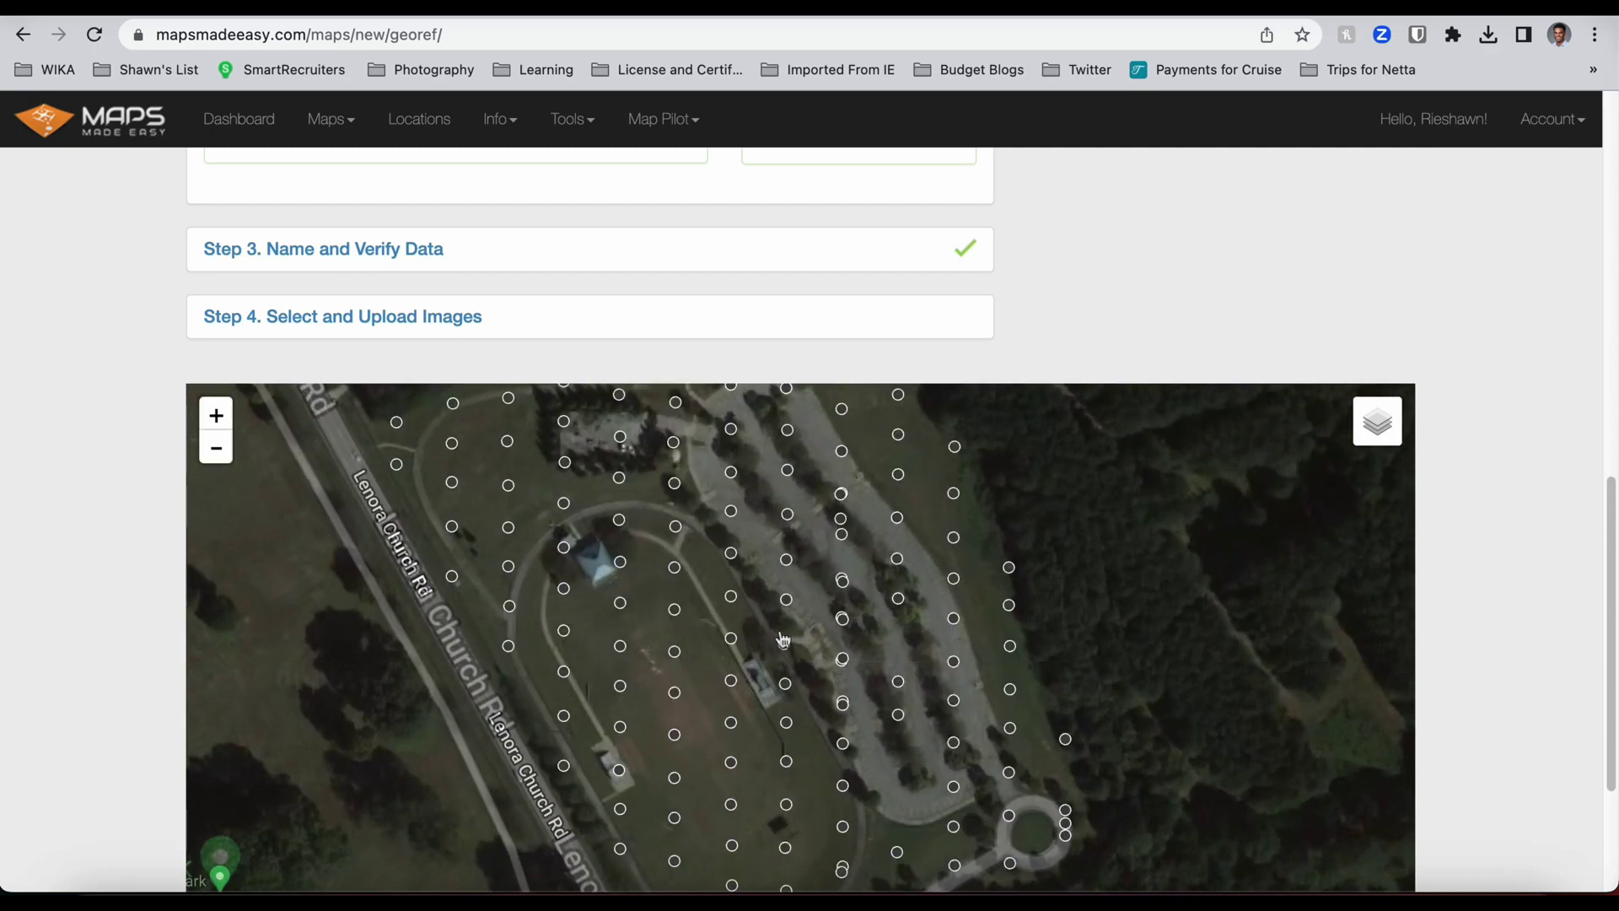
scroll(783, 638, "down", 2)
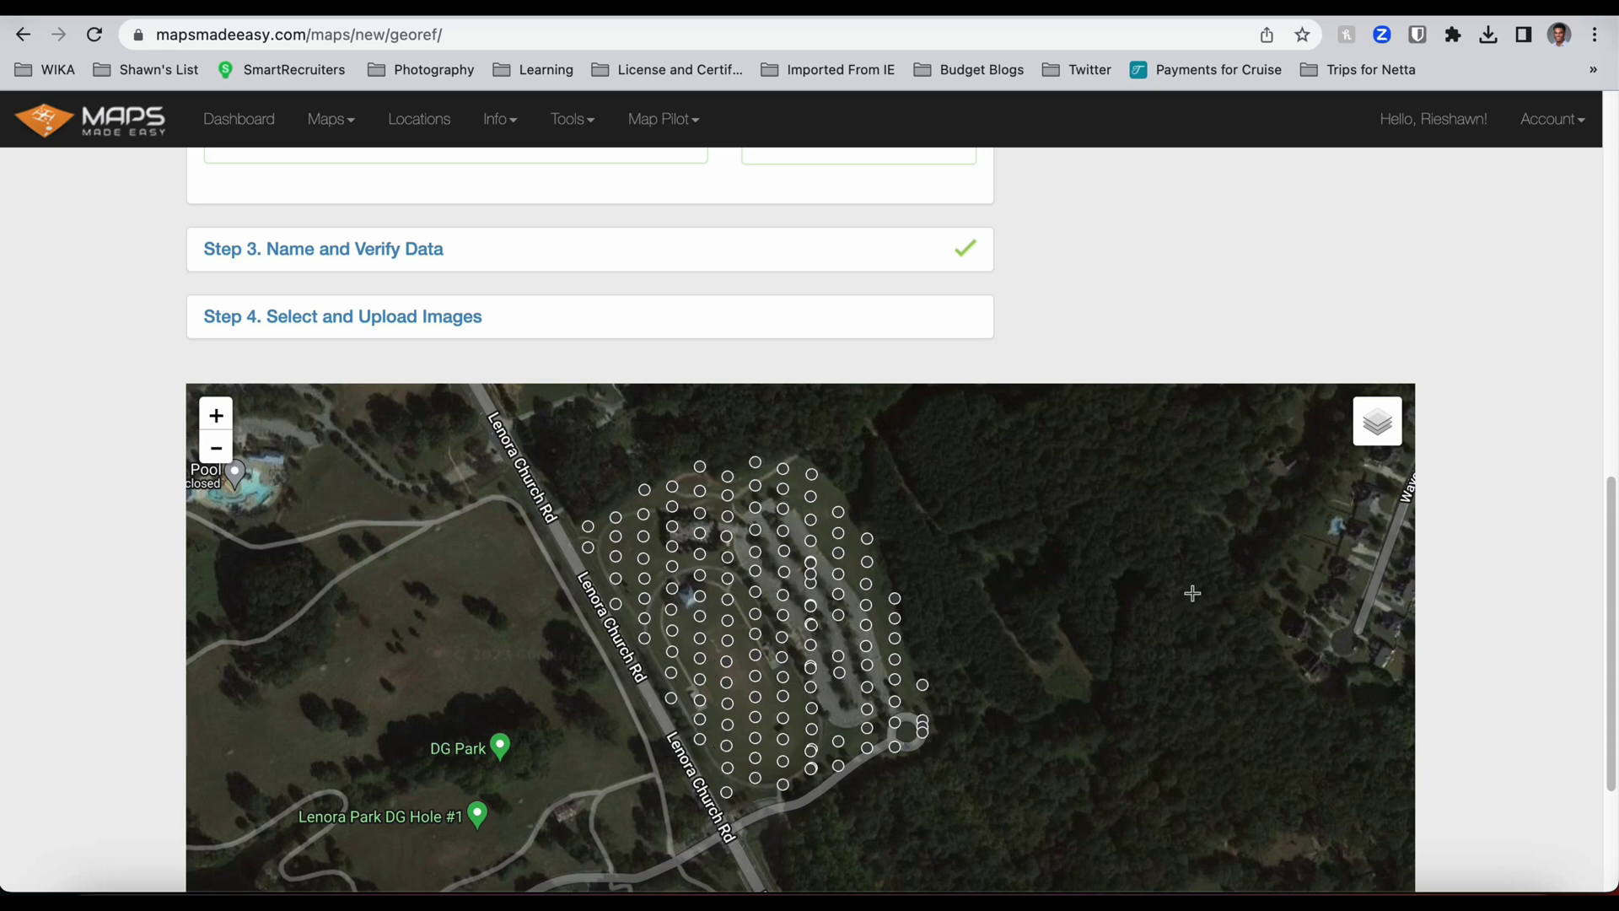
left_click_drag(427, 633, 431, 670)
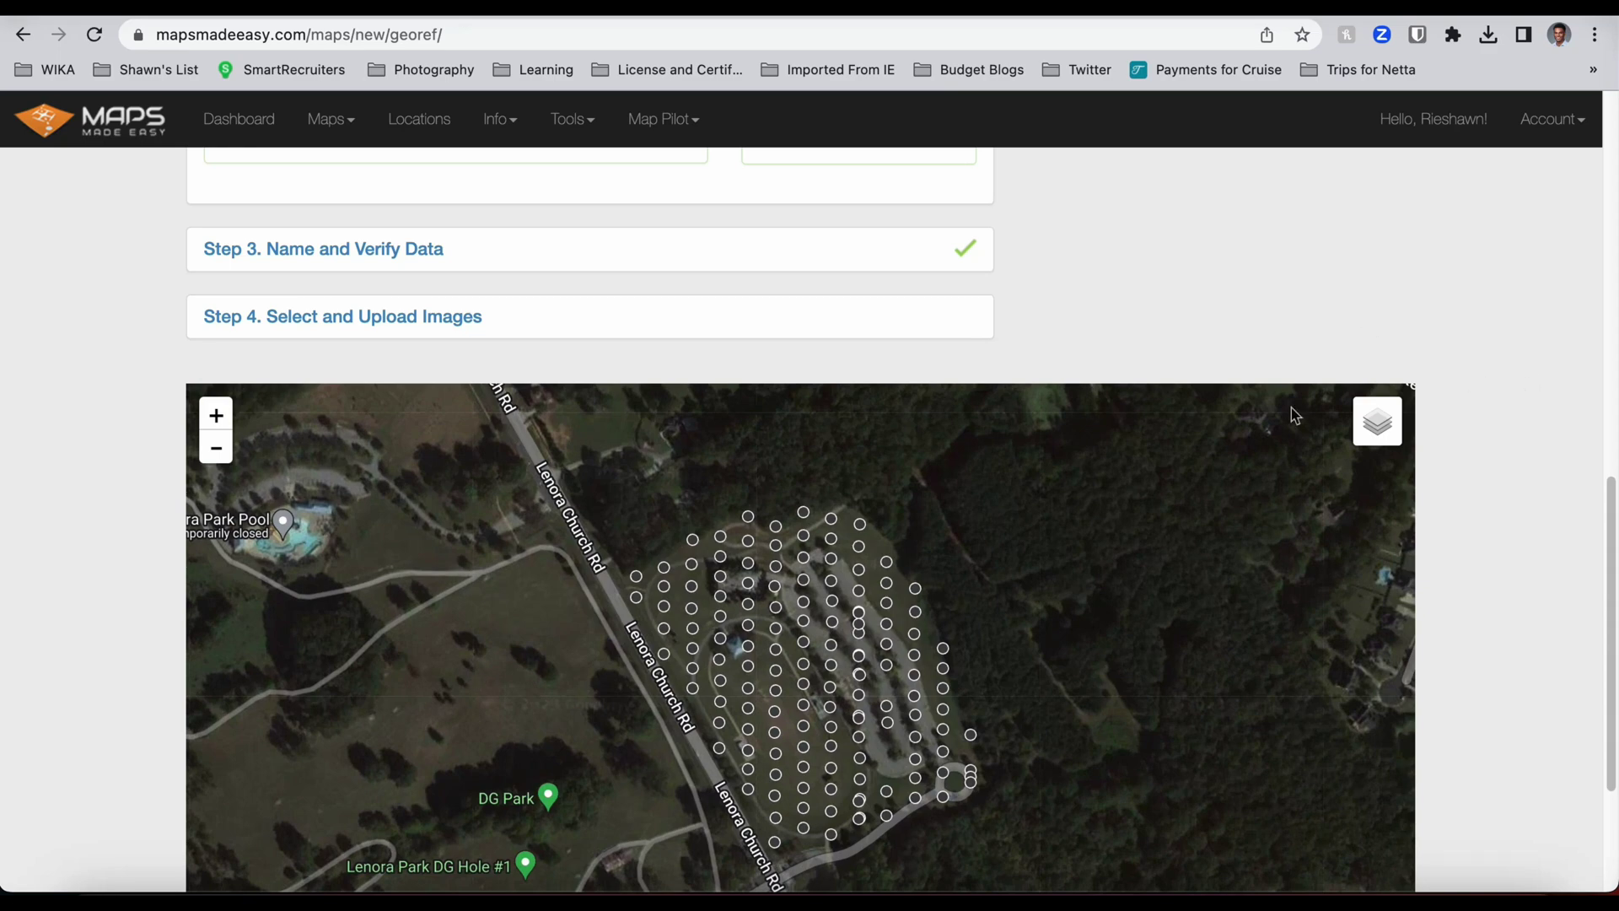
Expand Step 4, Select and Upload Images, to upload the 145 images for processing.
scroll(1477, 366, "down", 3)
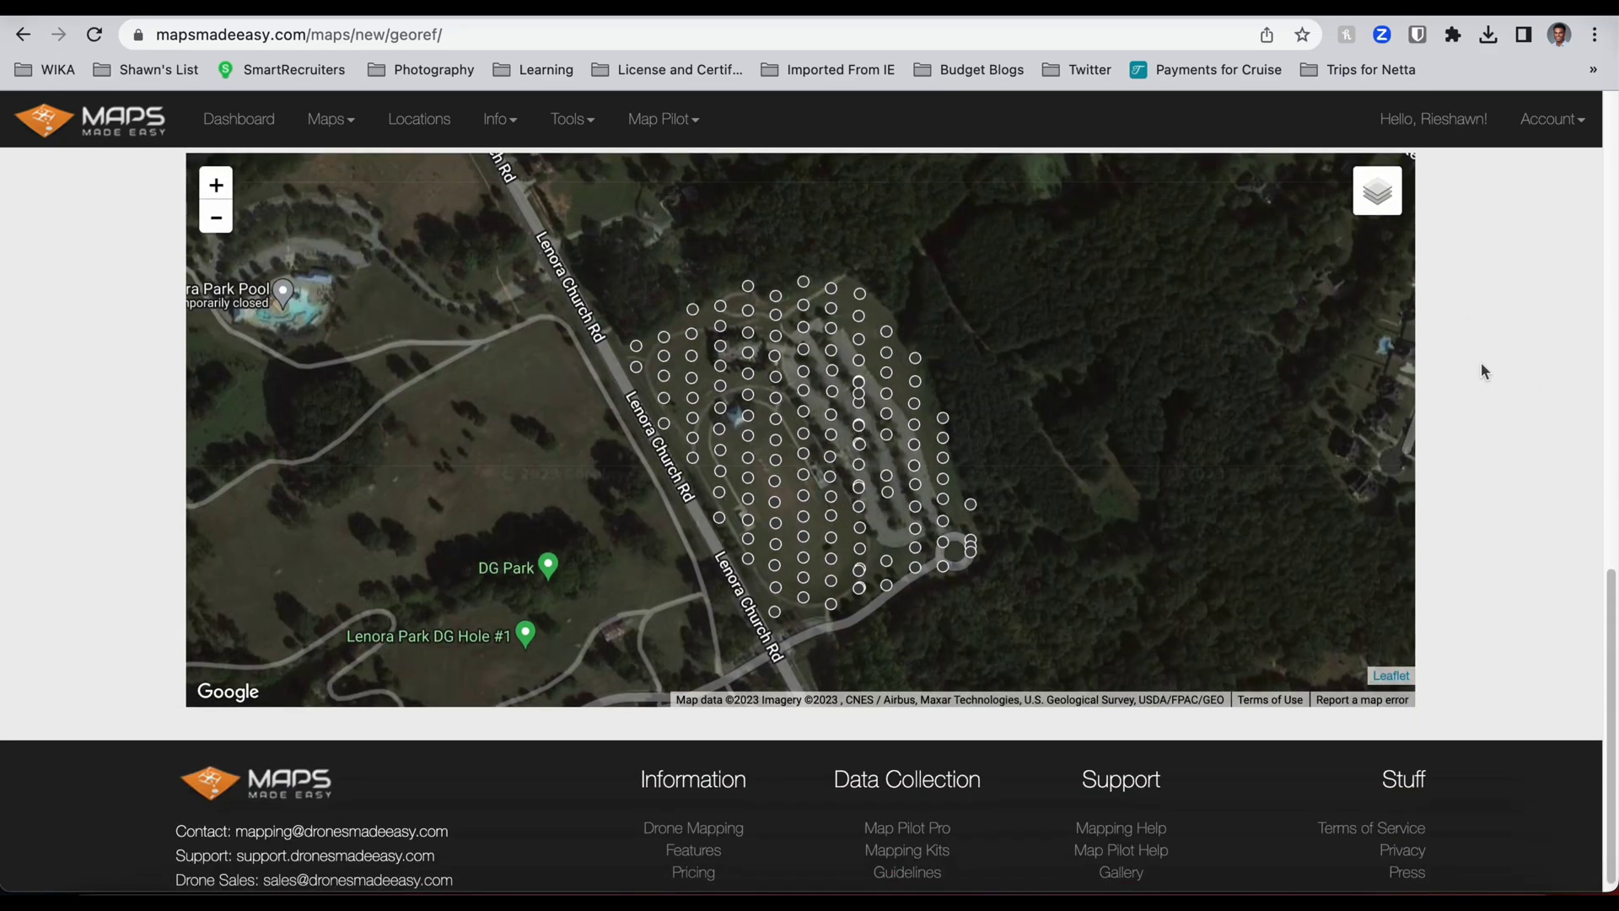
scroll(1481, 369, "up", 8)
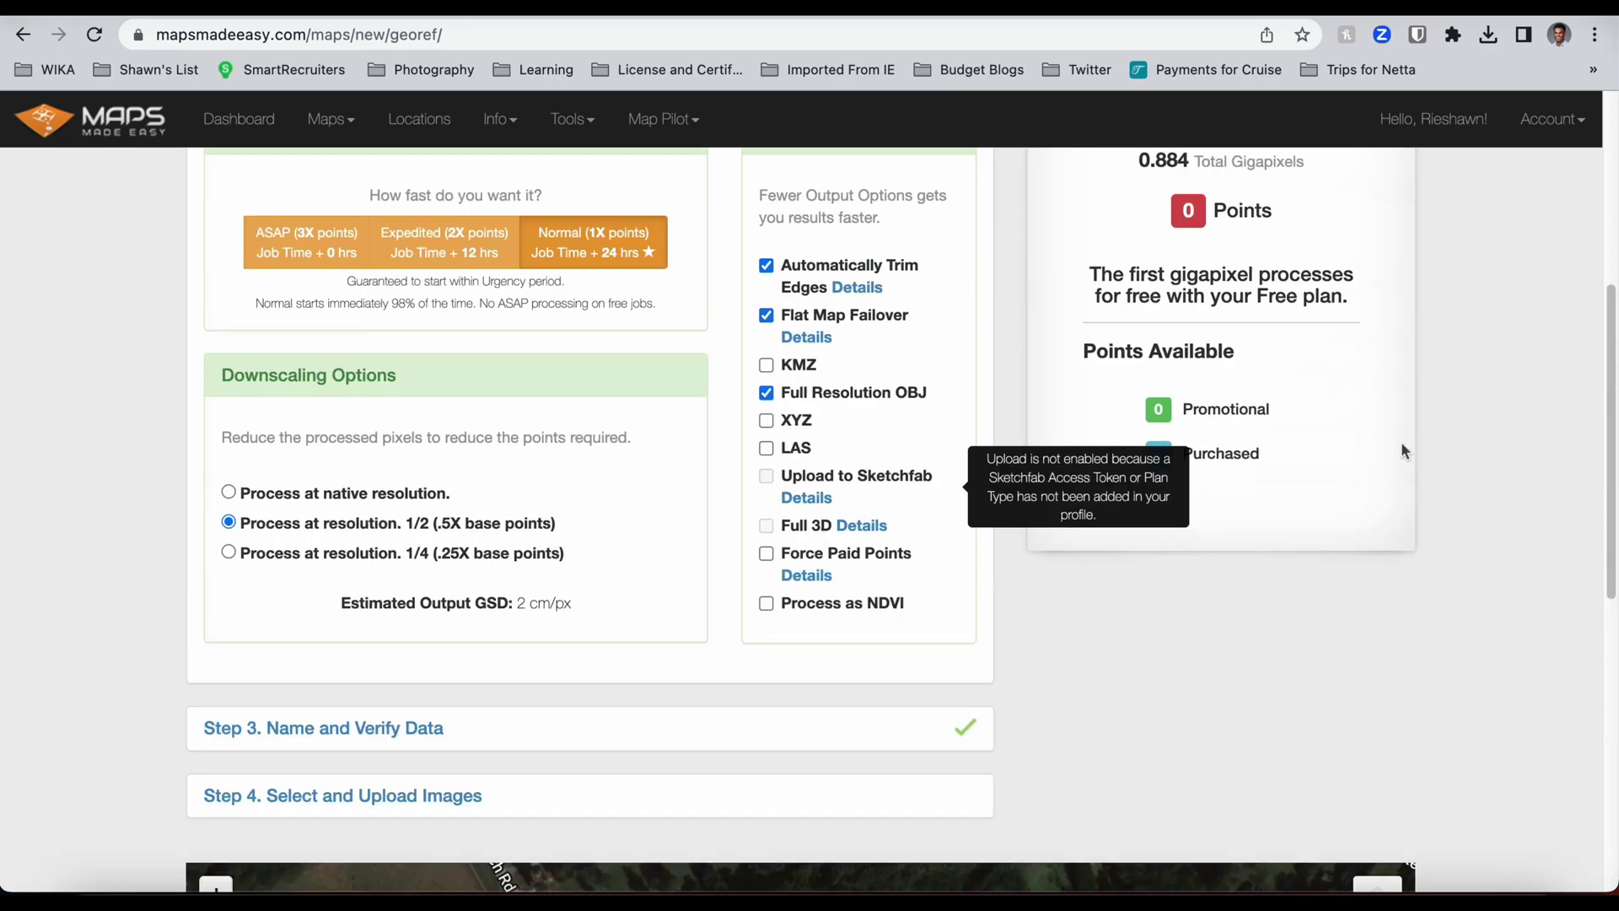
scroll(809, 717, "down", 1)
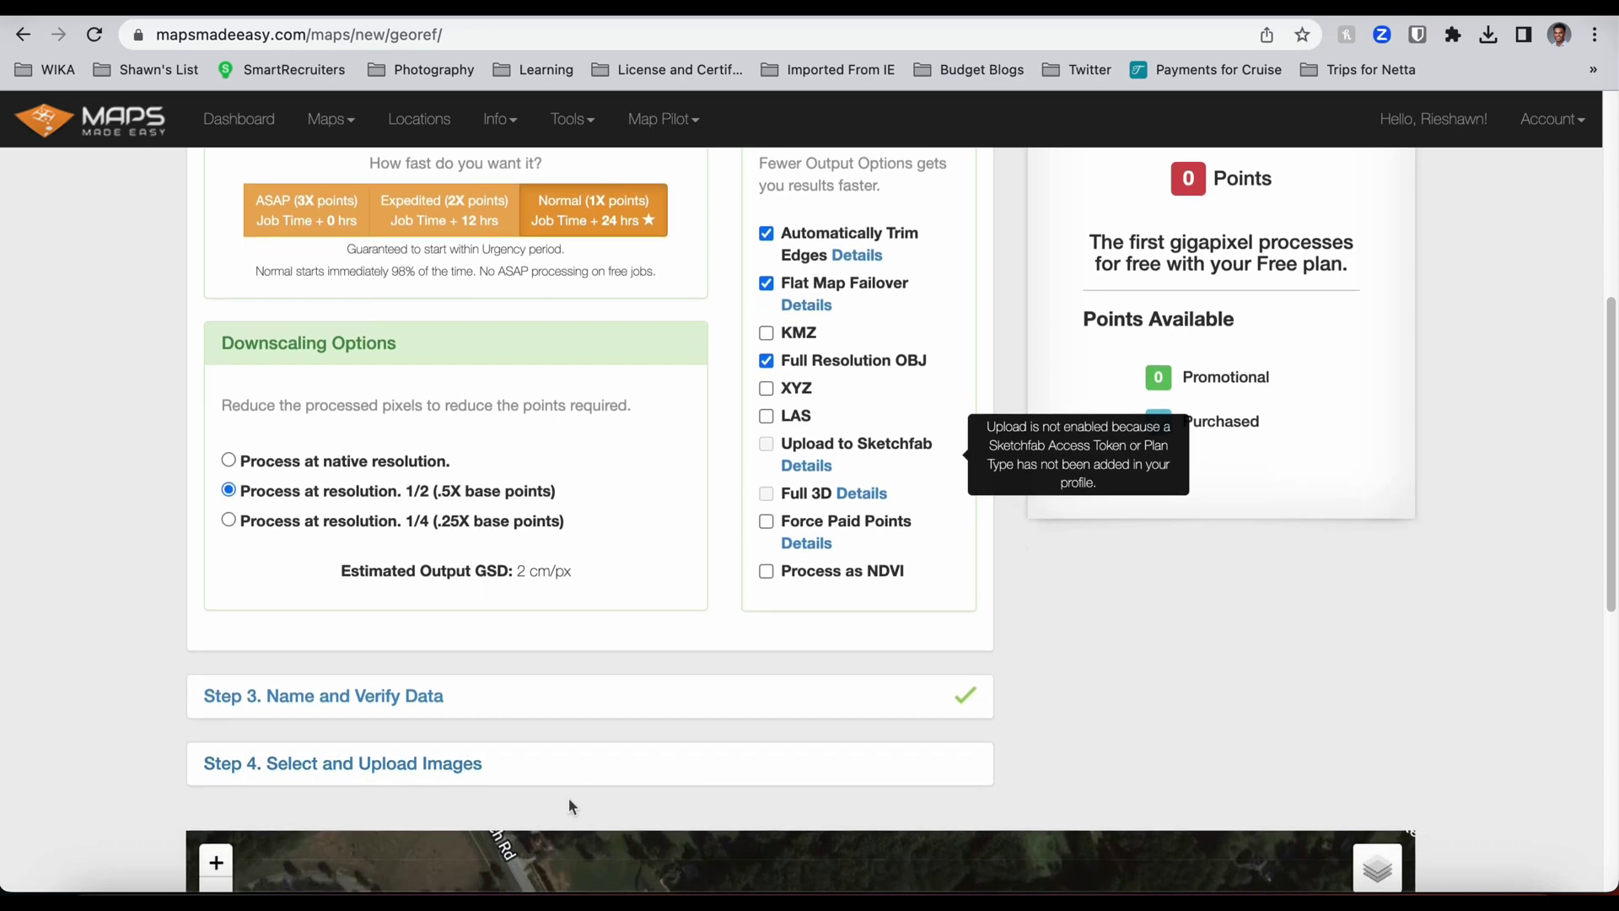
left_click(568, 784)
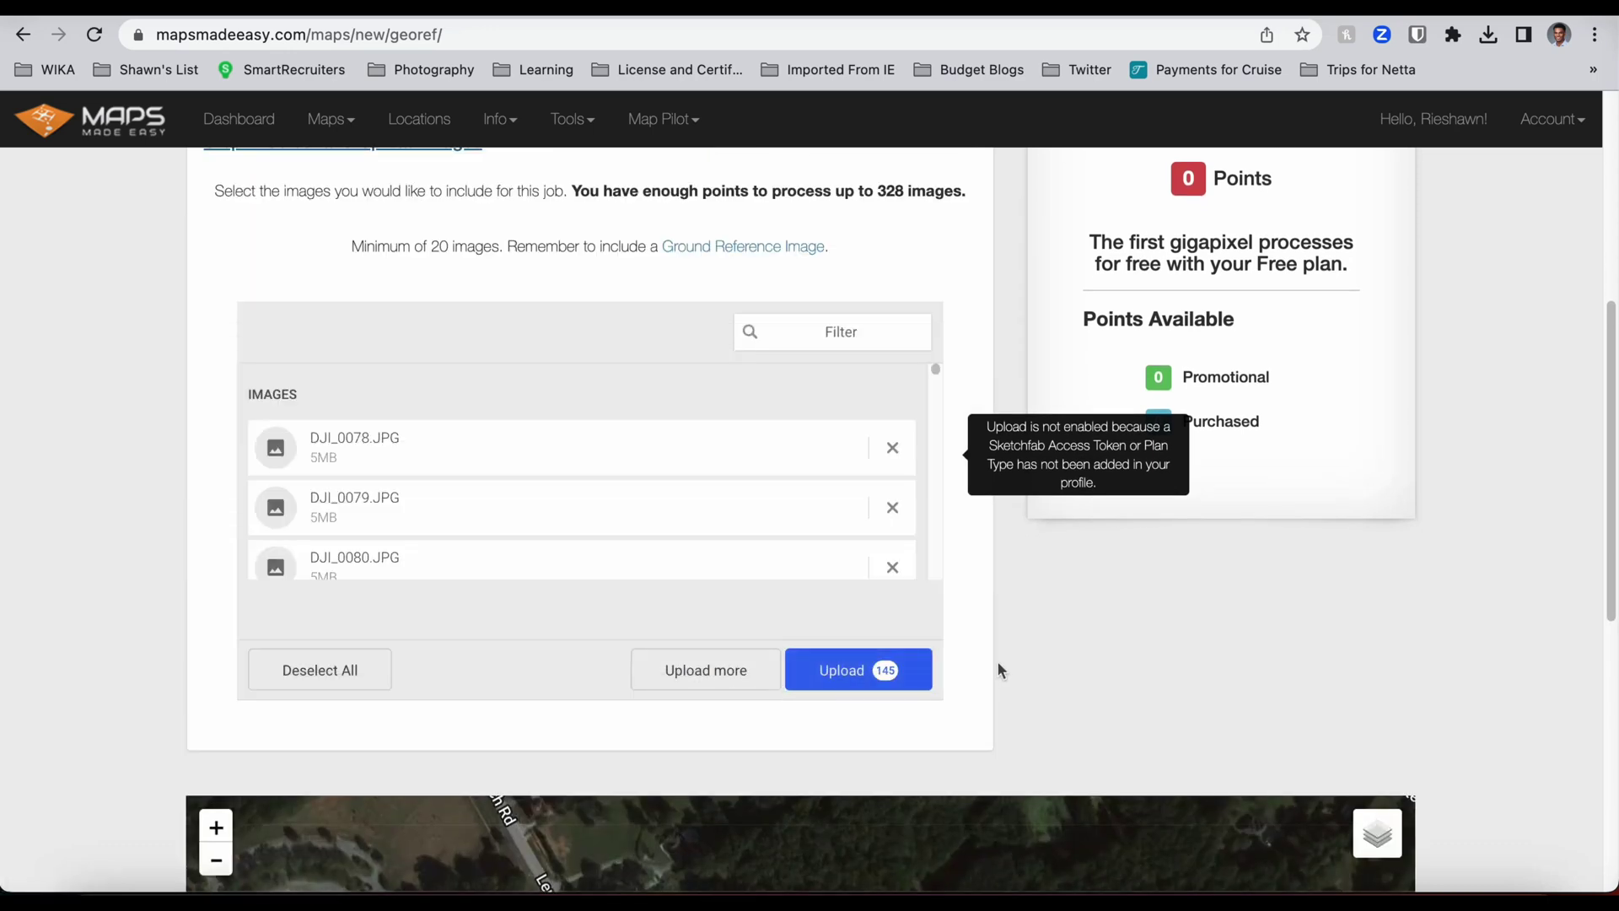
scroll(1402, 624, "up", 3)
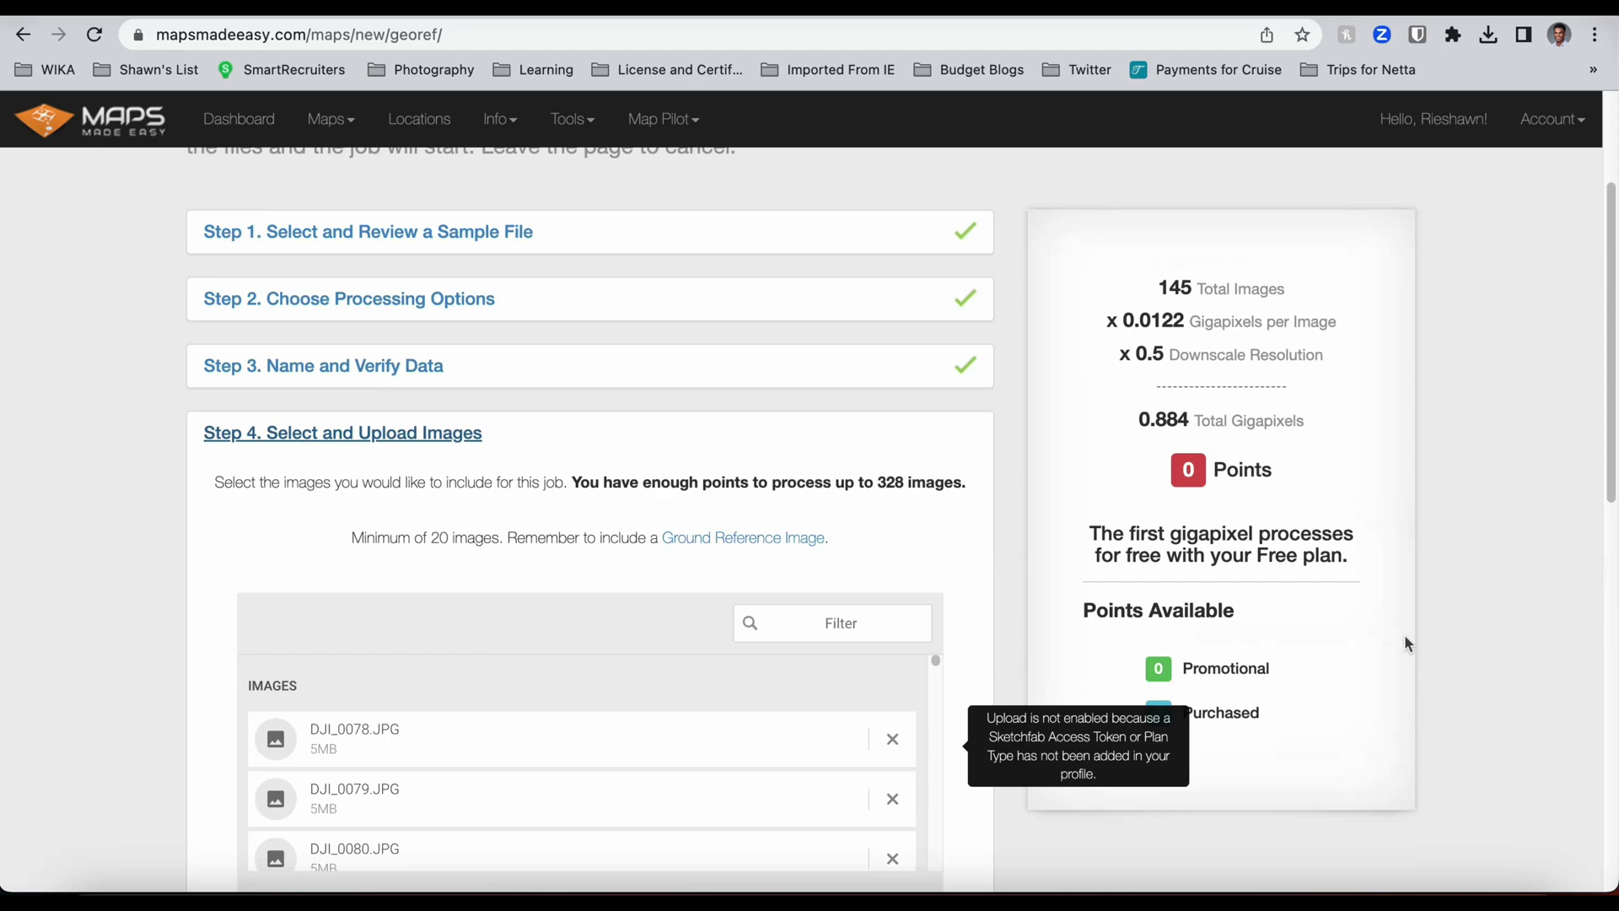
scroll(1464, 609, "up", 2)
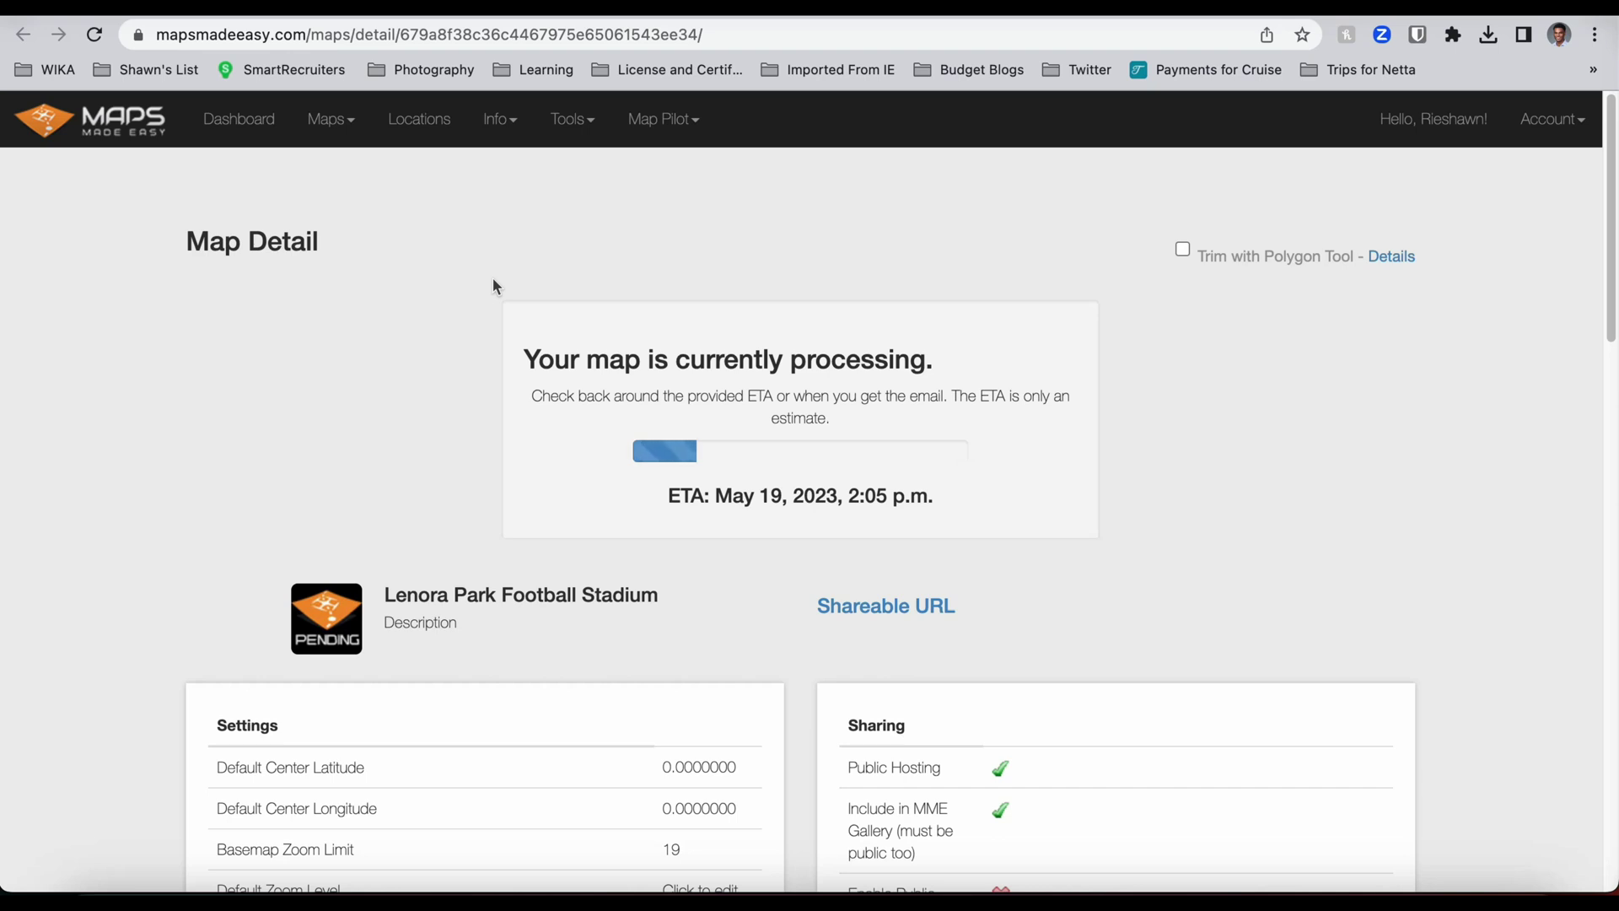
scroll(637, 370, "down", 1)
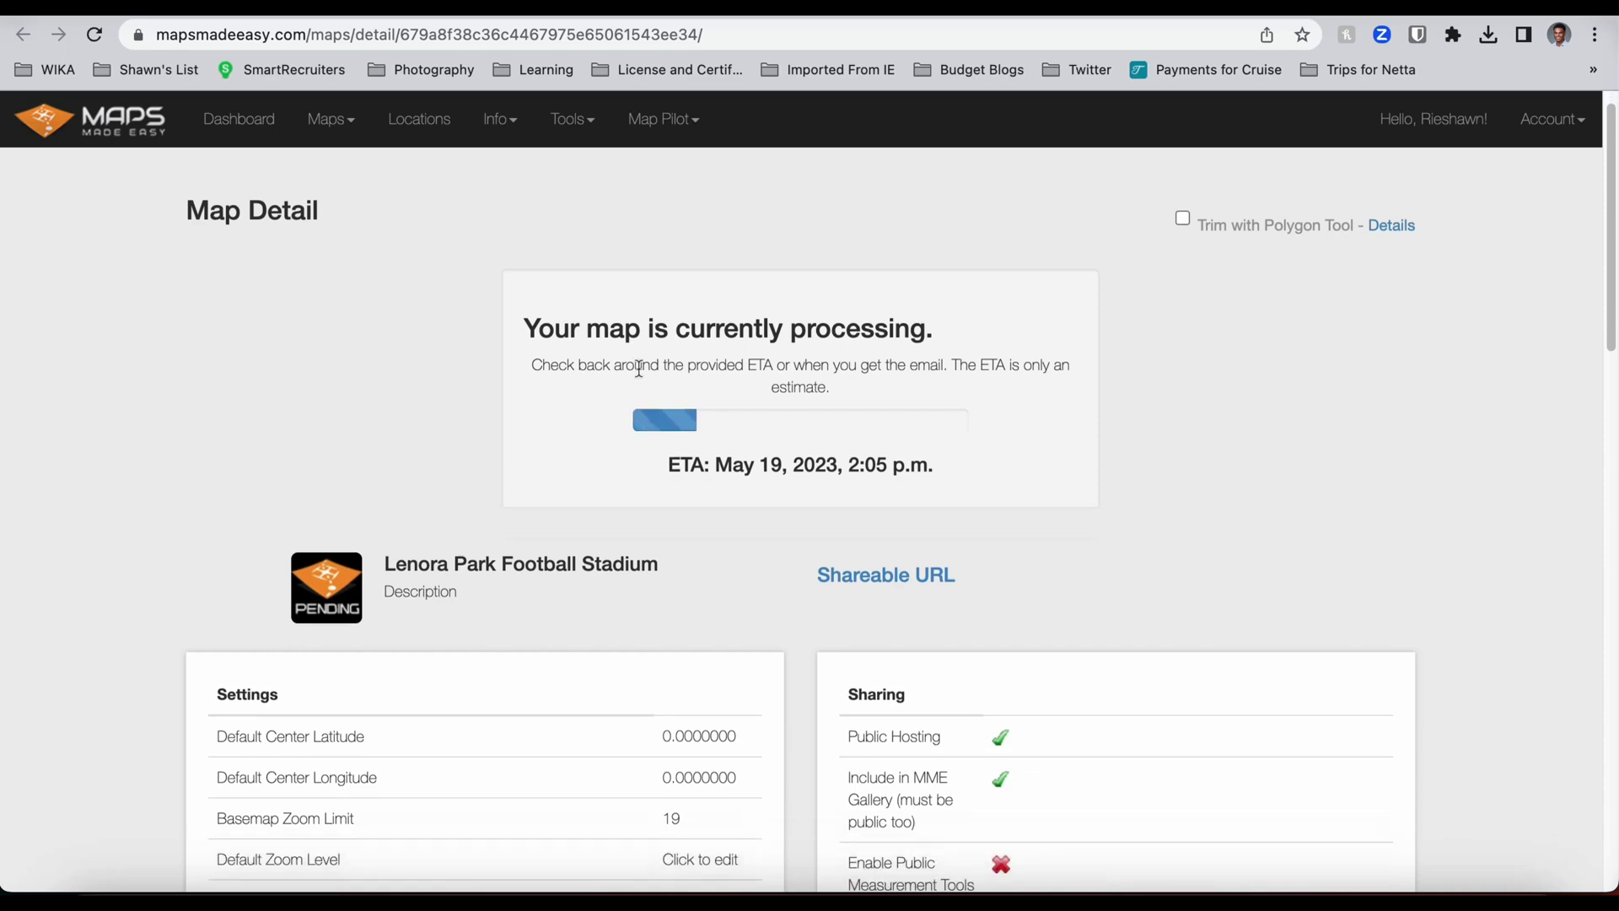
scroll(641, 369, "down", 10)
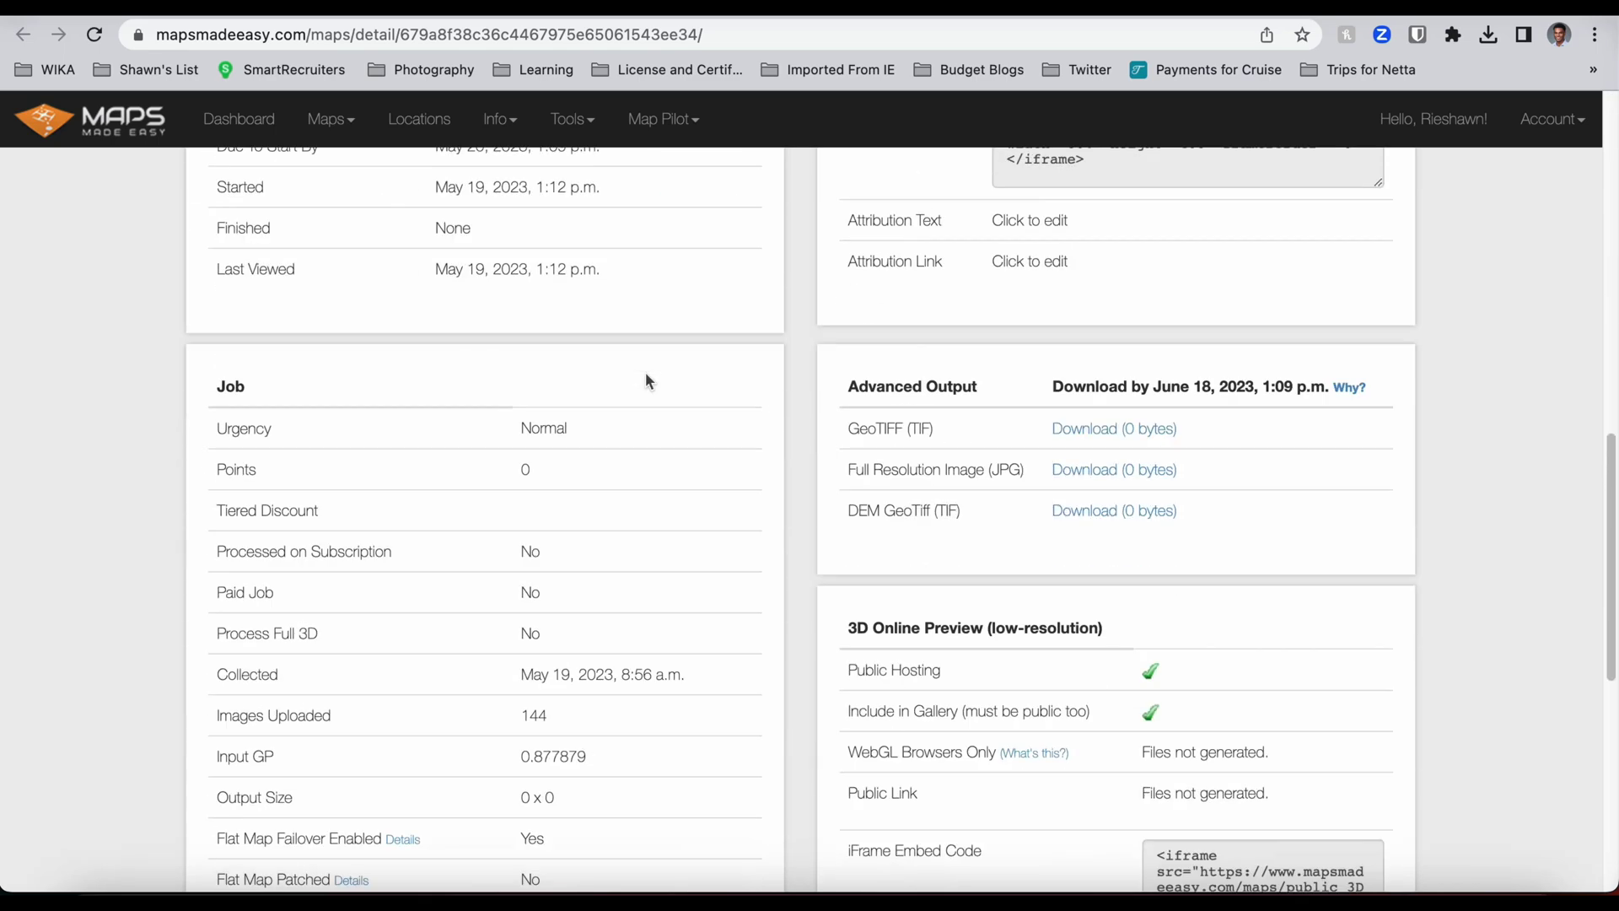
scroll(646, 373, "down", 5)
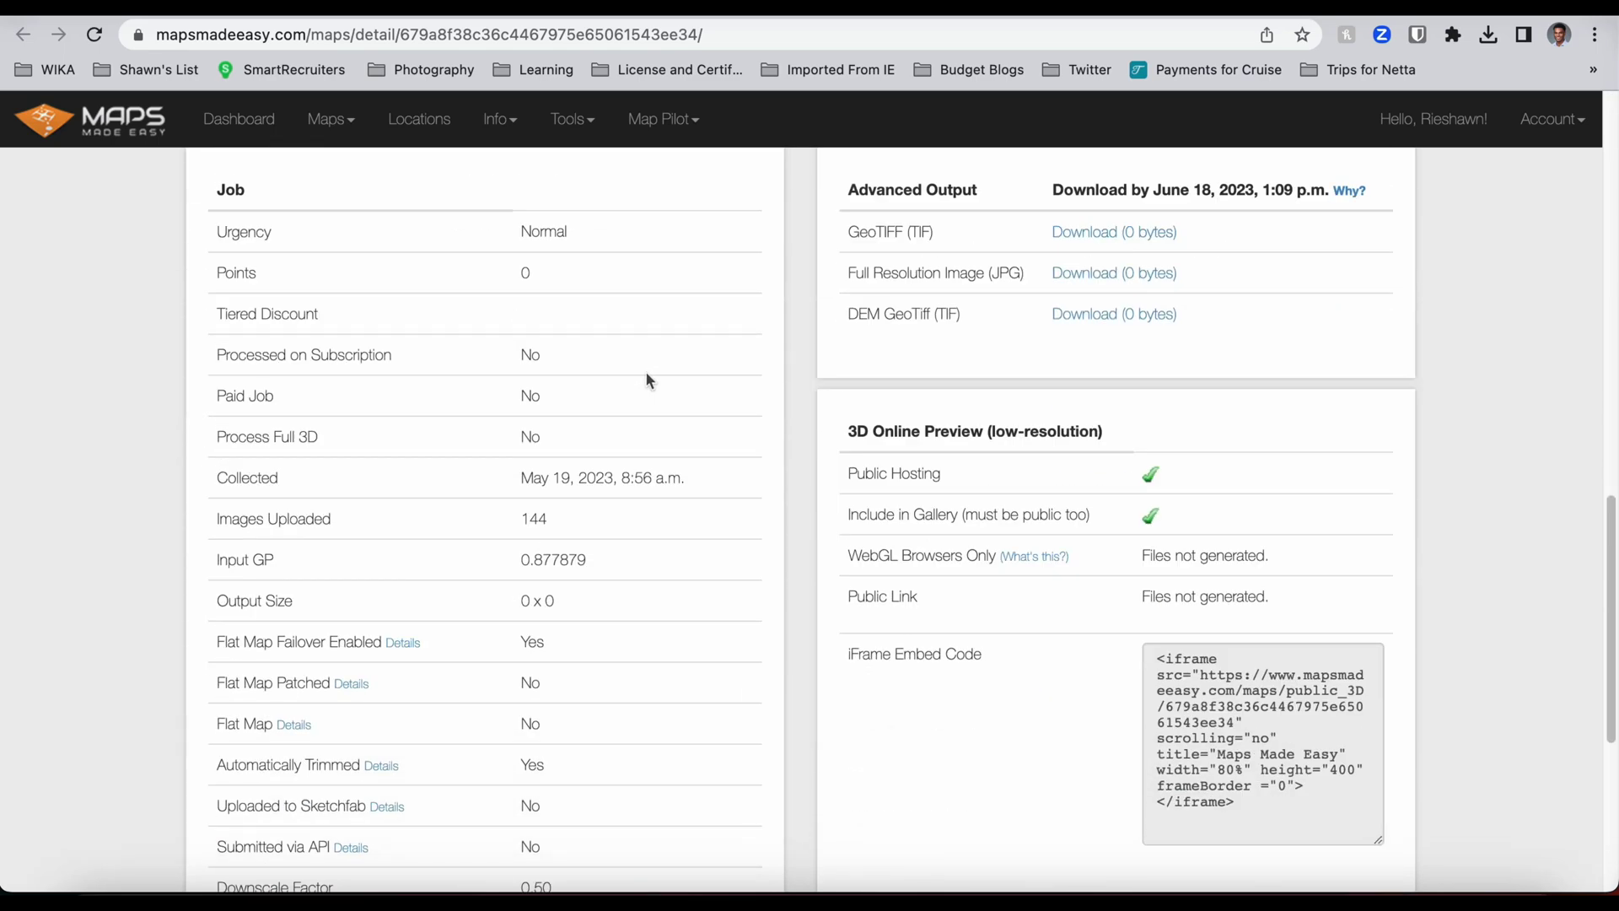
scroll(647, 375, "down", 10)
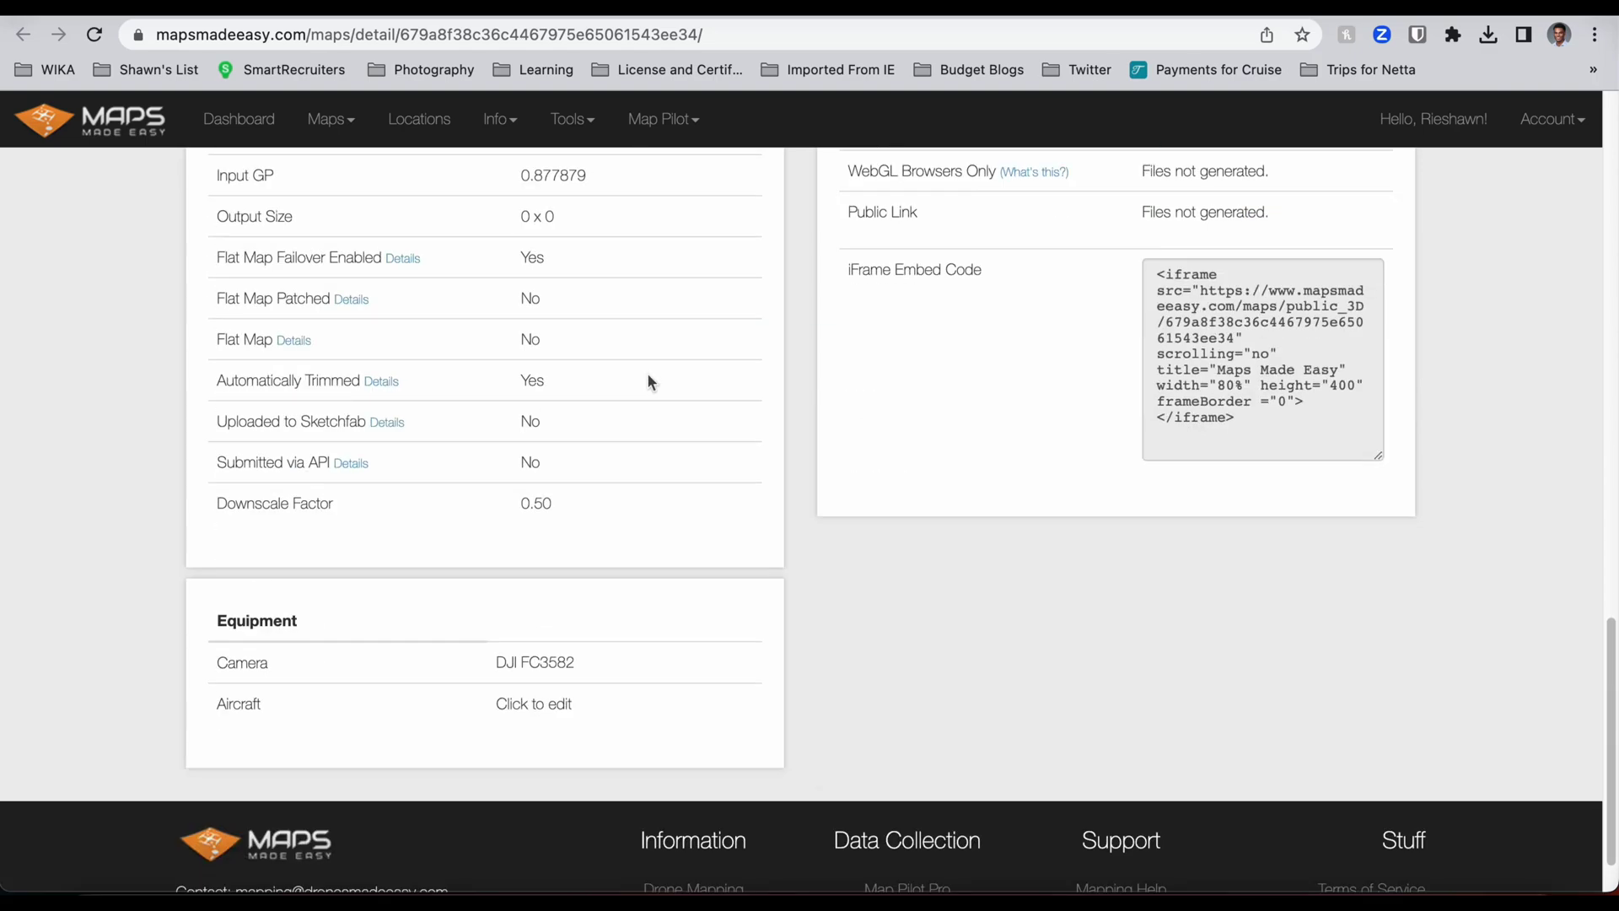
scroll(647, 380, "up", 13)
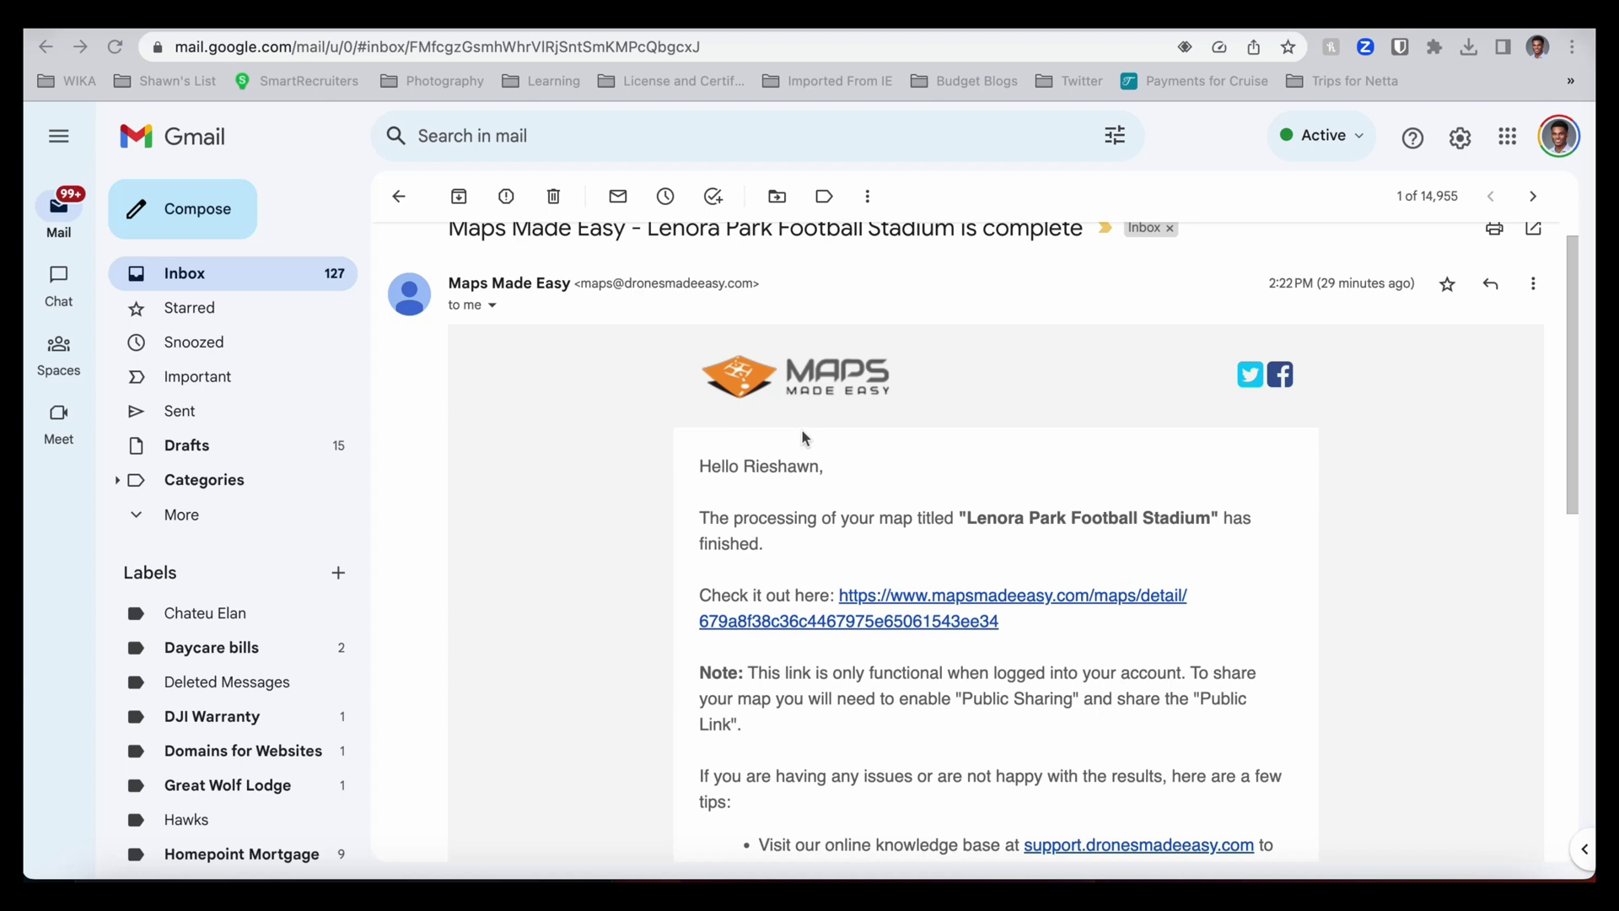
scroll(801, 428, "down", 1)
scroll(799, 425, "up", 1)
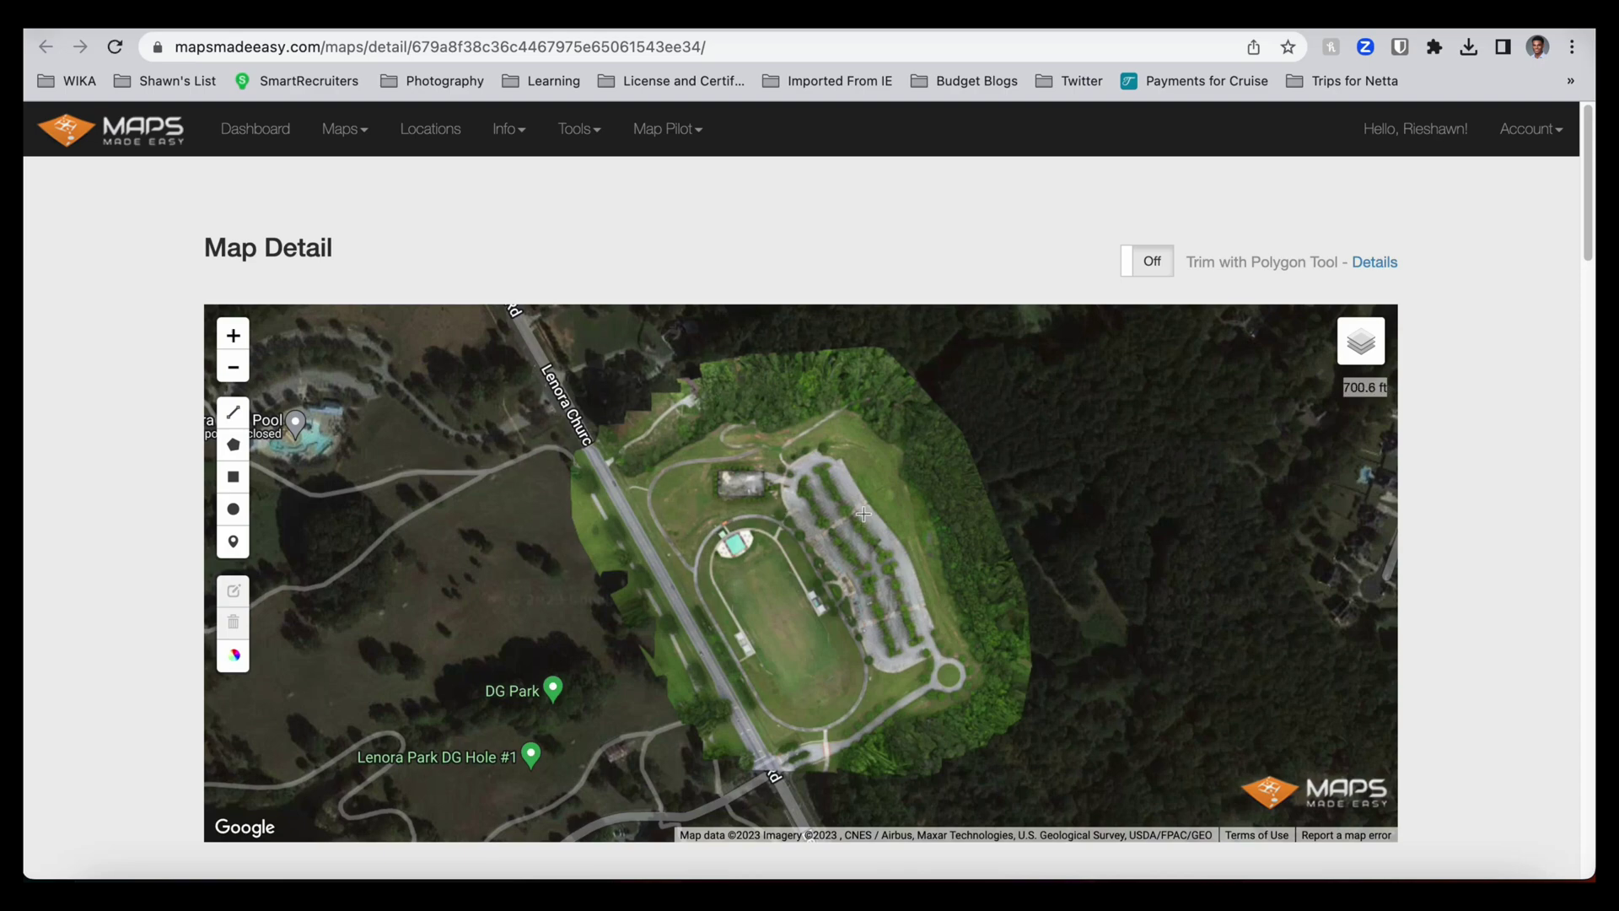
Pan and zoom across the parking lot, its diagonal crosswalk and the curved road.
scroll(863, 513, "down", 2)
scroll(862, 513, "up", 2)
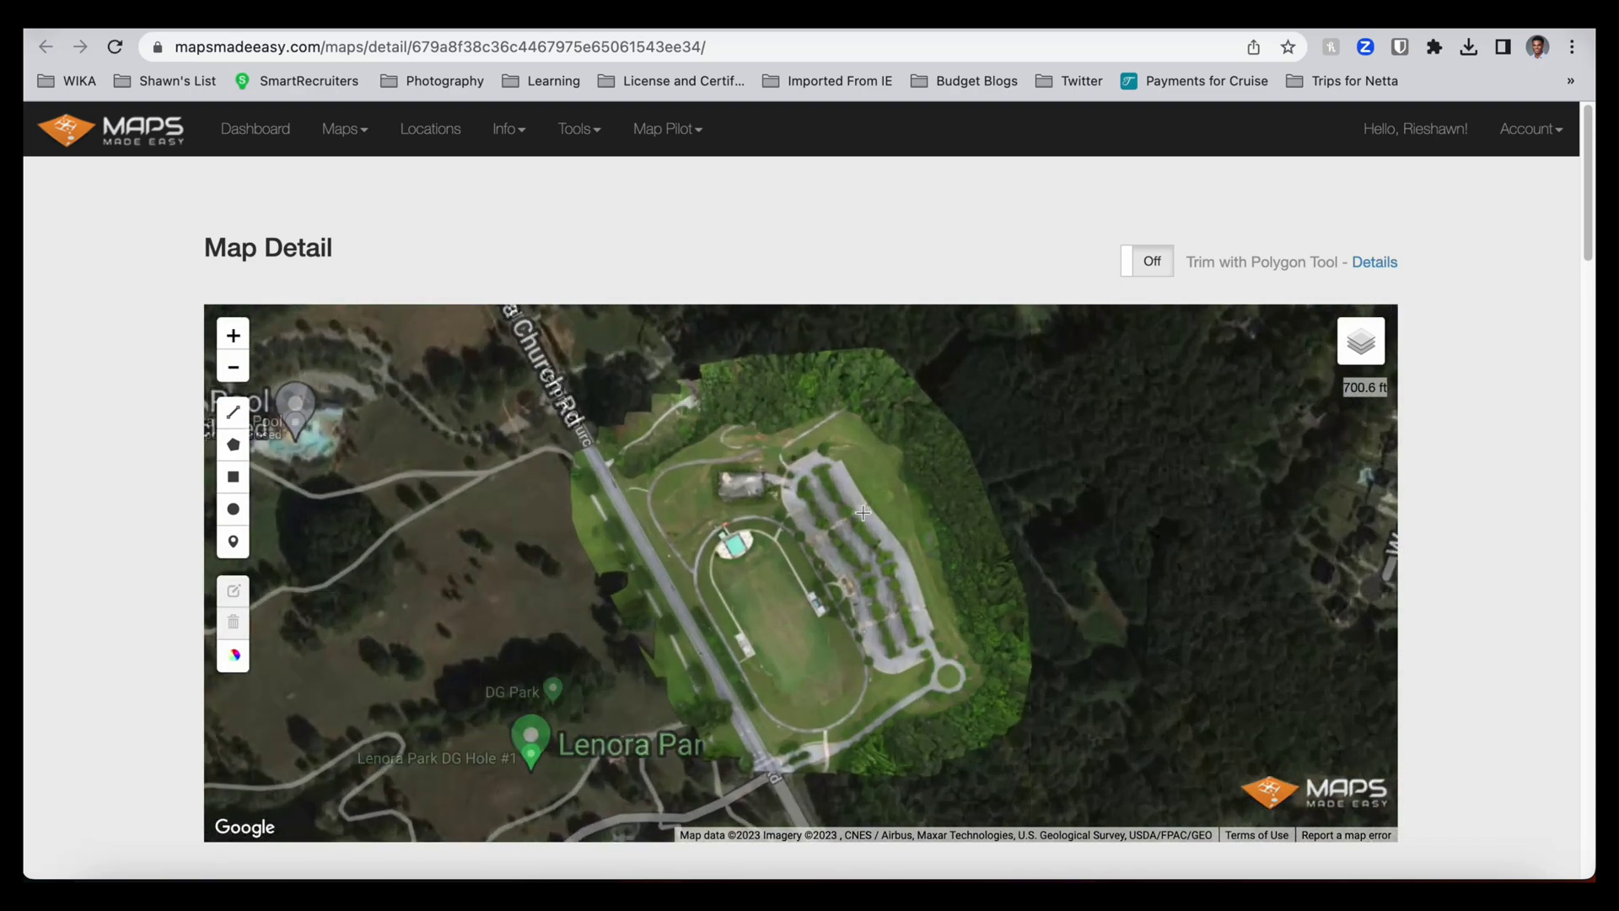
scroll(863, 513, "up", 1)
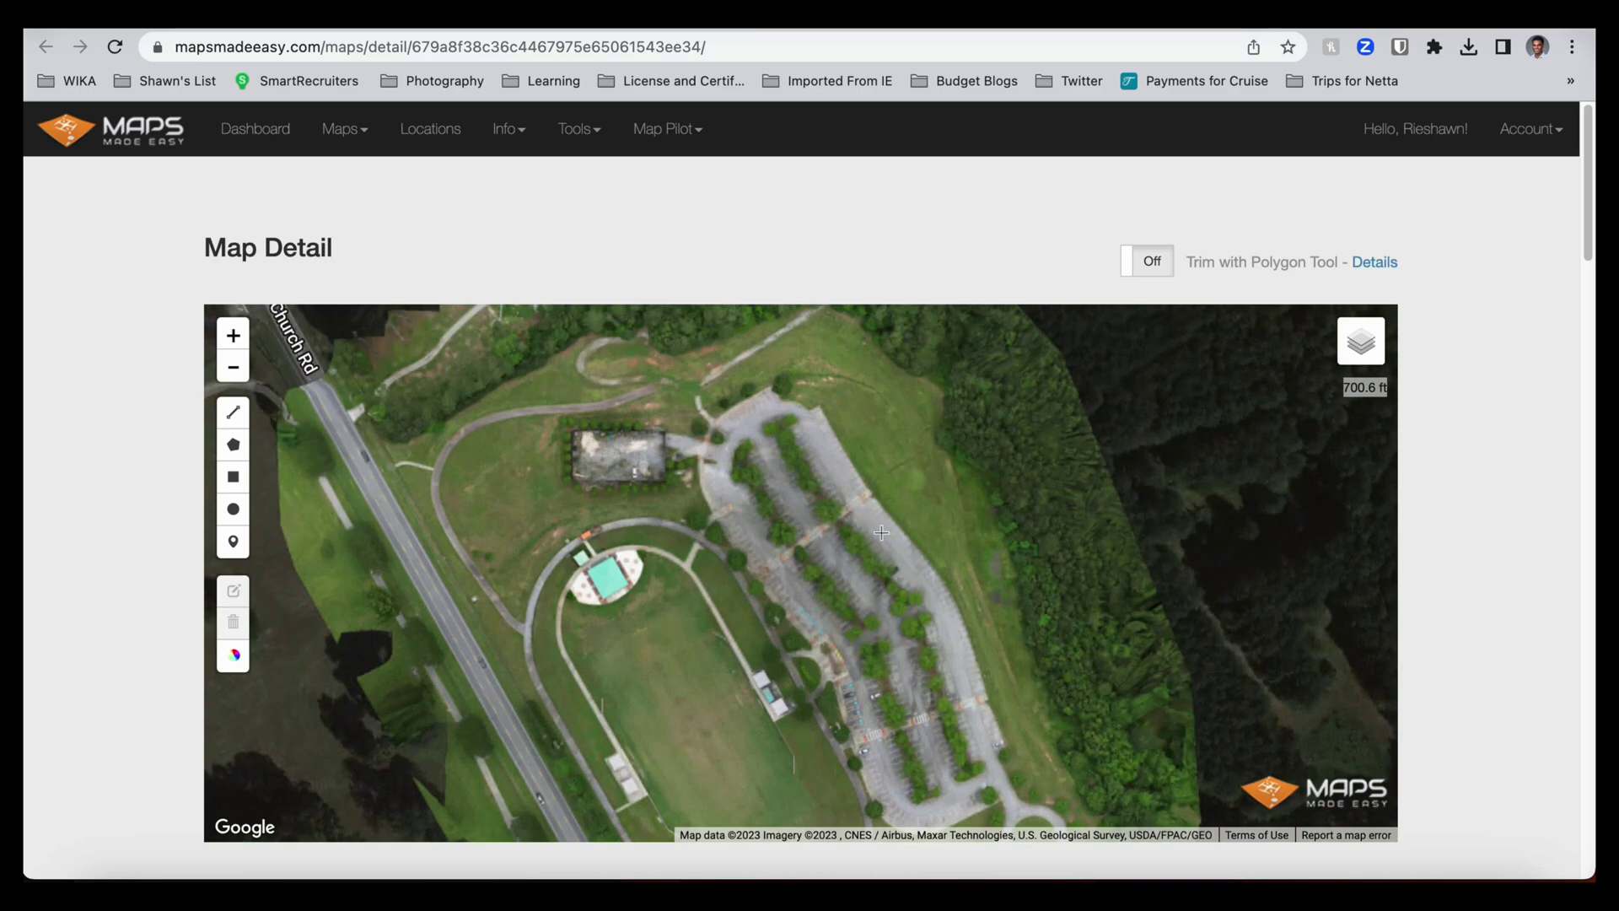
left_click_drag(877, 527, 857, 408)
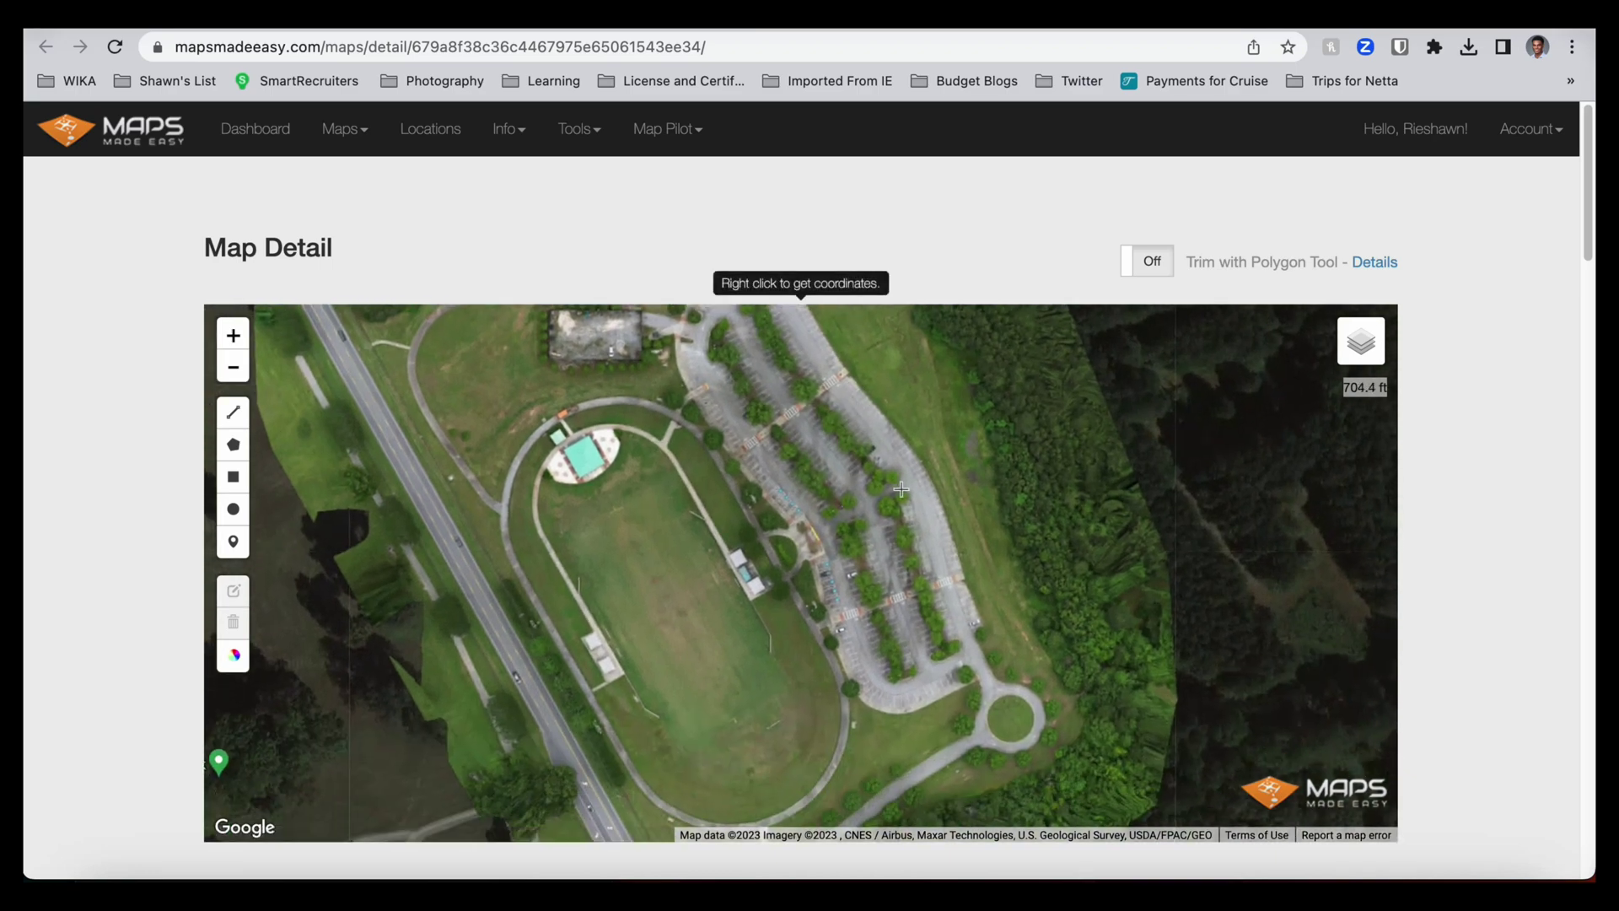
scroll(901, 491, "down", 2)
scroll(900, 491, "up", 2)
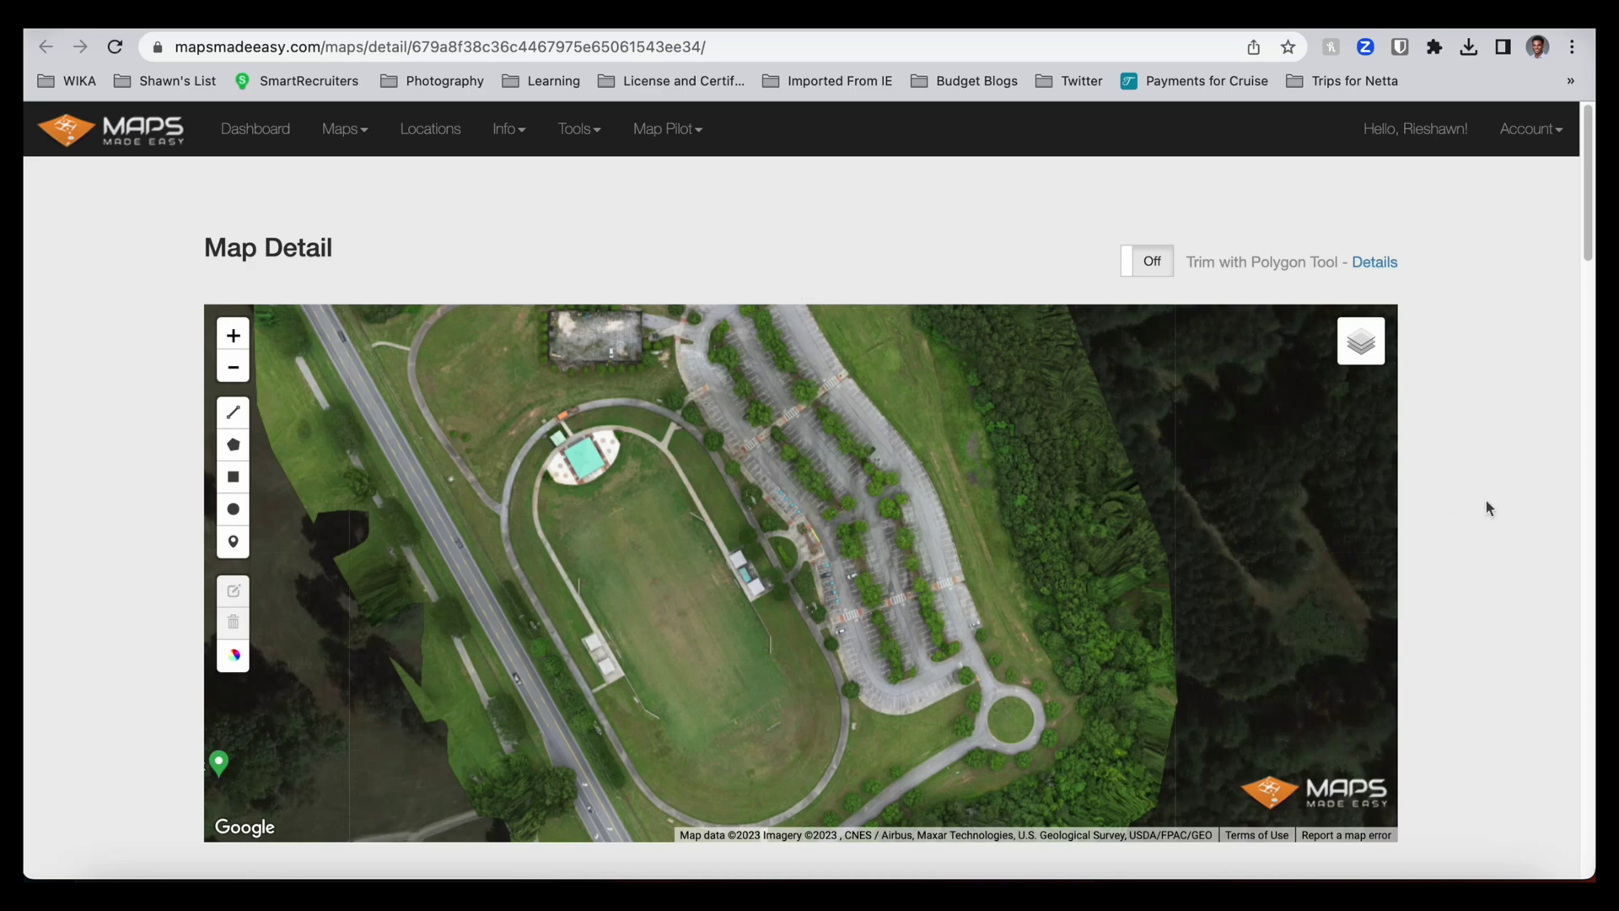
scroll(1486, 507, "down", 2)
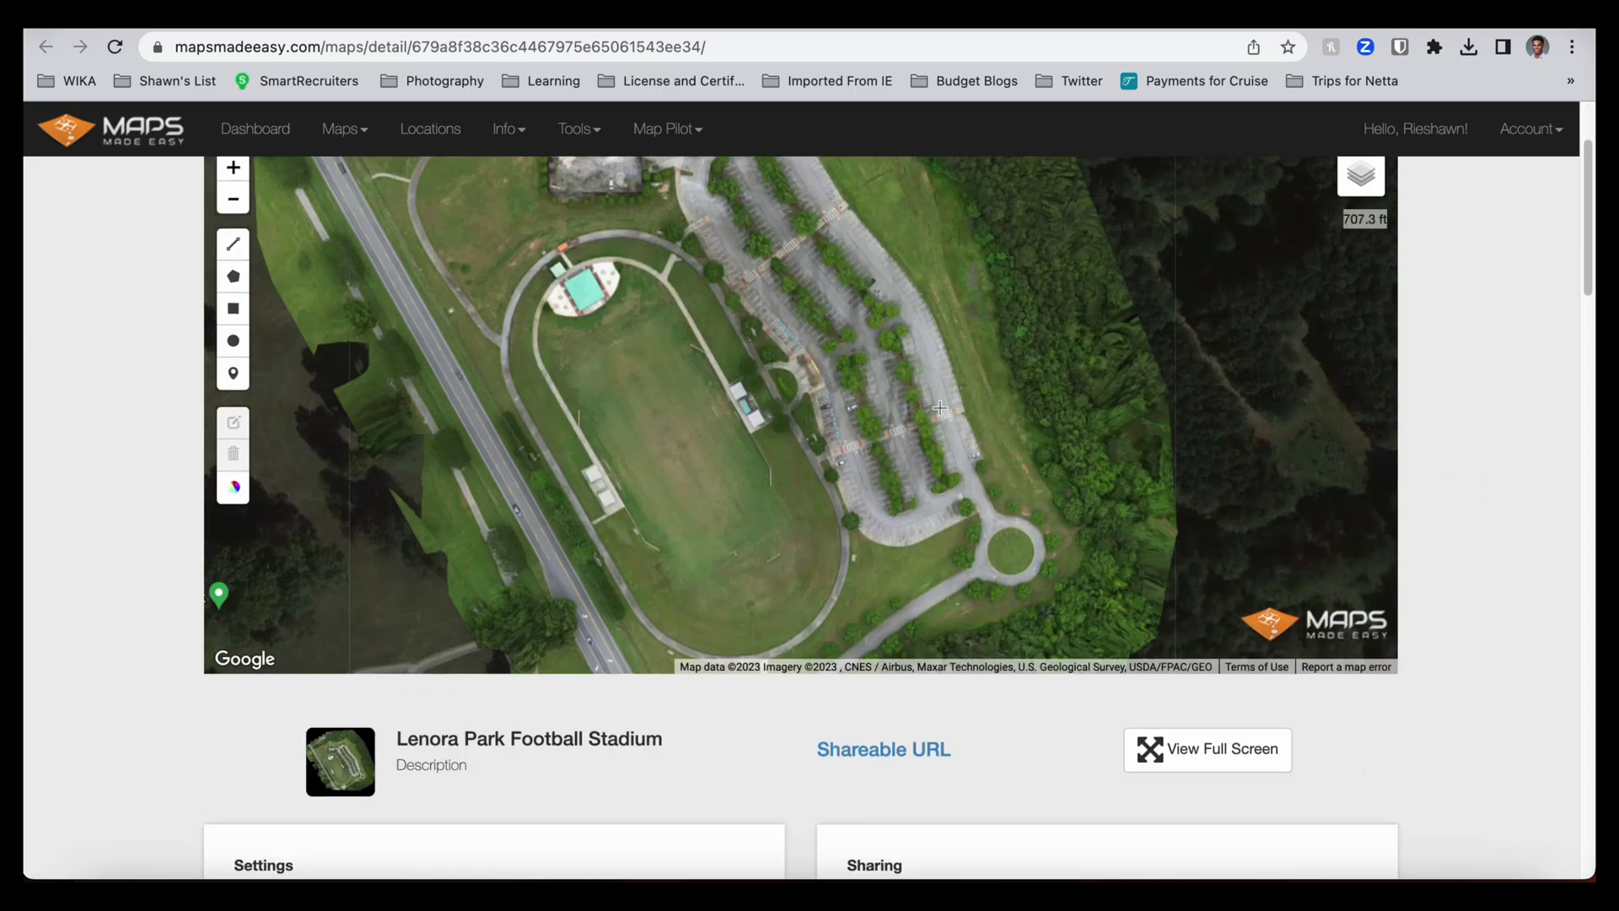
scroll(939, 409, "up", 2)
scroll(939, 408, "up", 2)
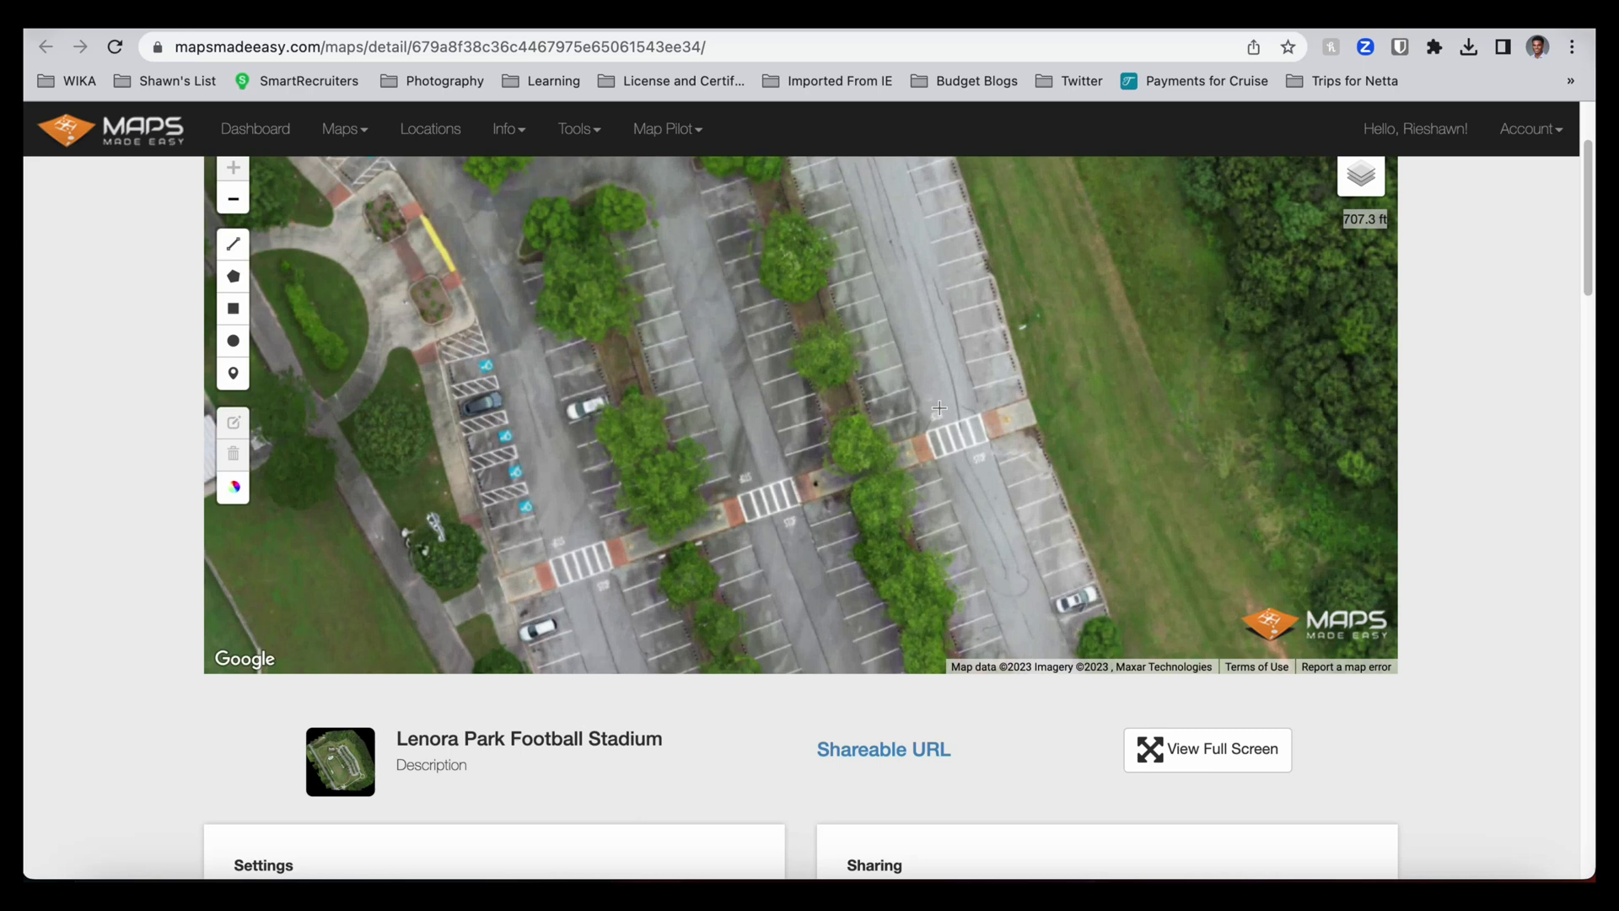
left_click_drag(854, 411, 961, 472)
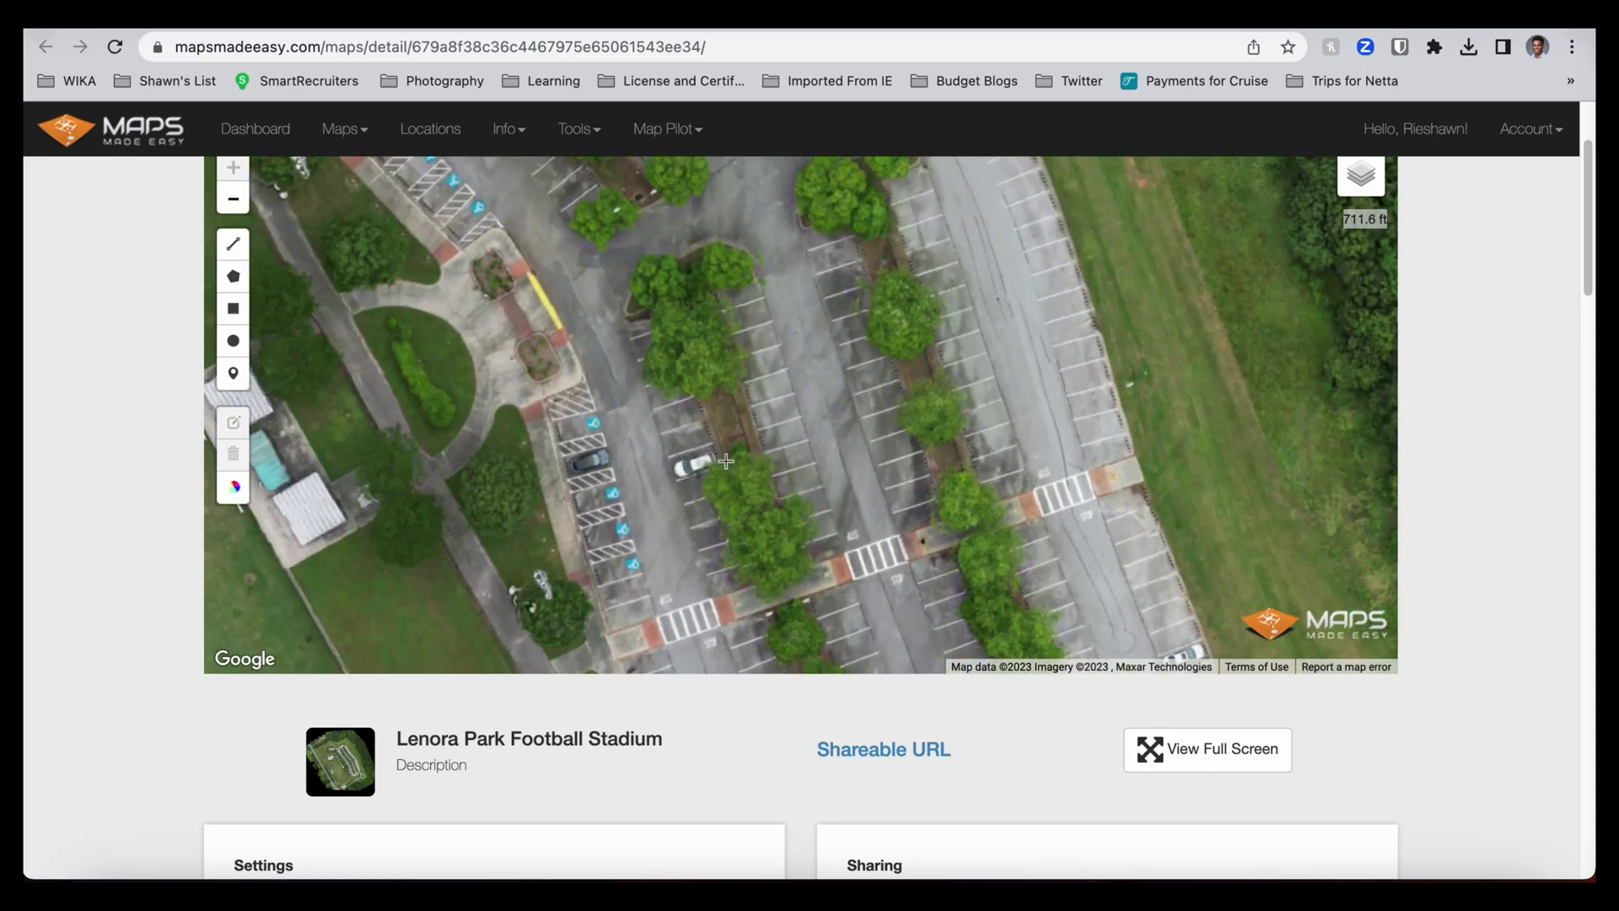
left_click_drag(861, 469, 879, 340)
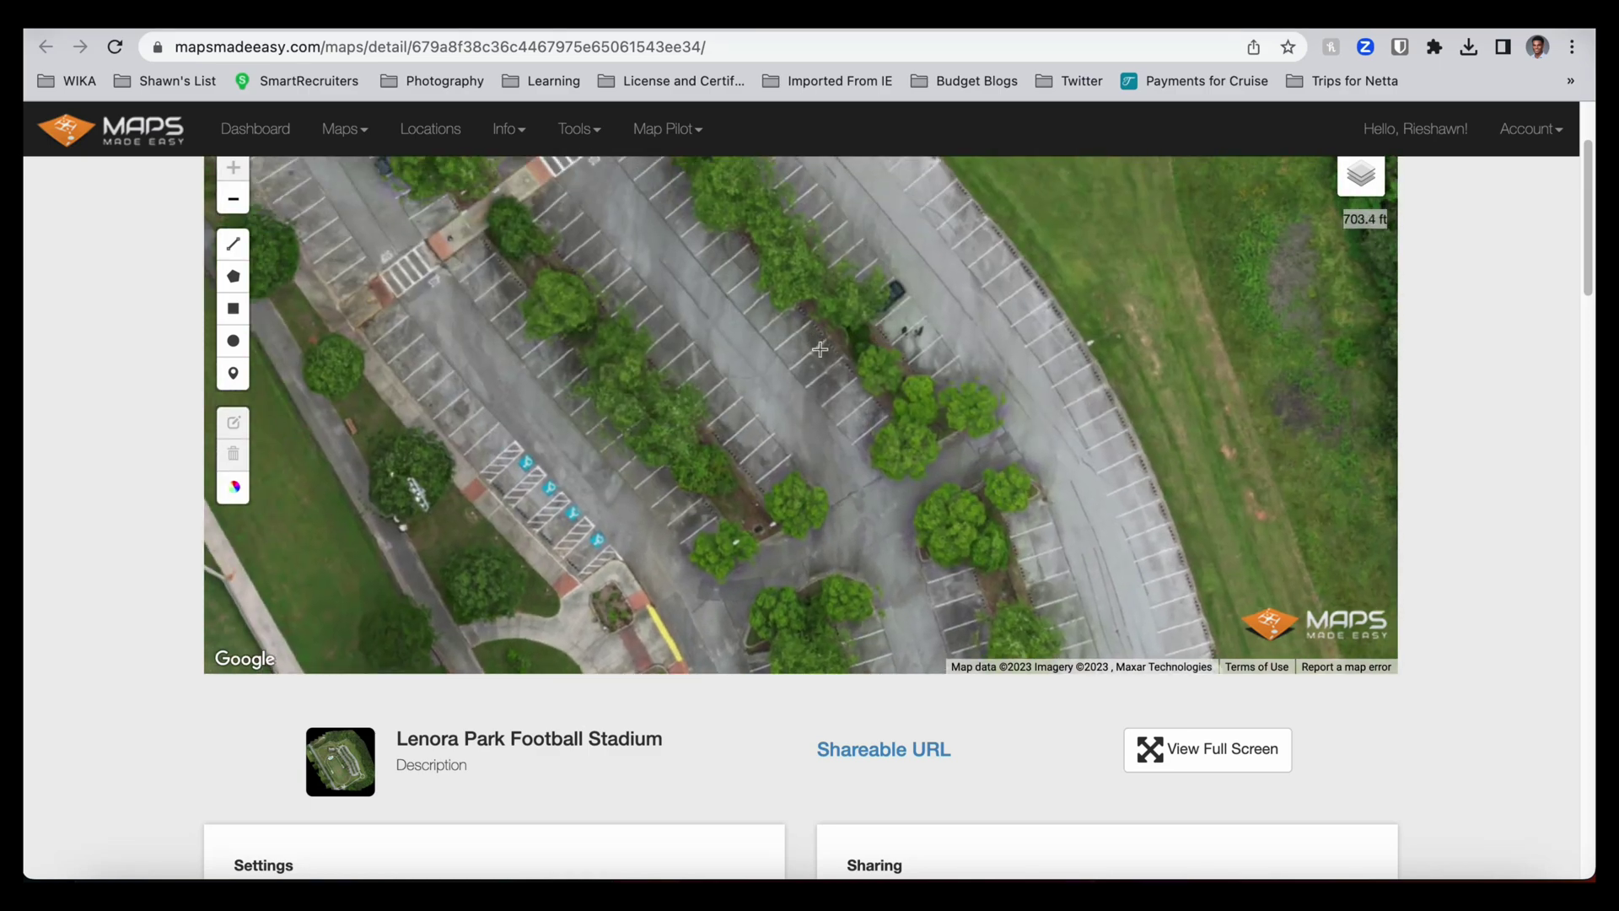
left_click_drag(851, 356, 903, 476)
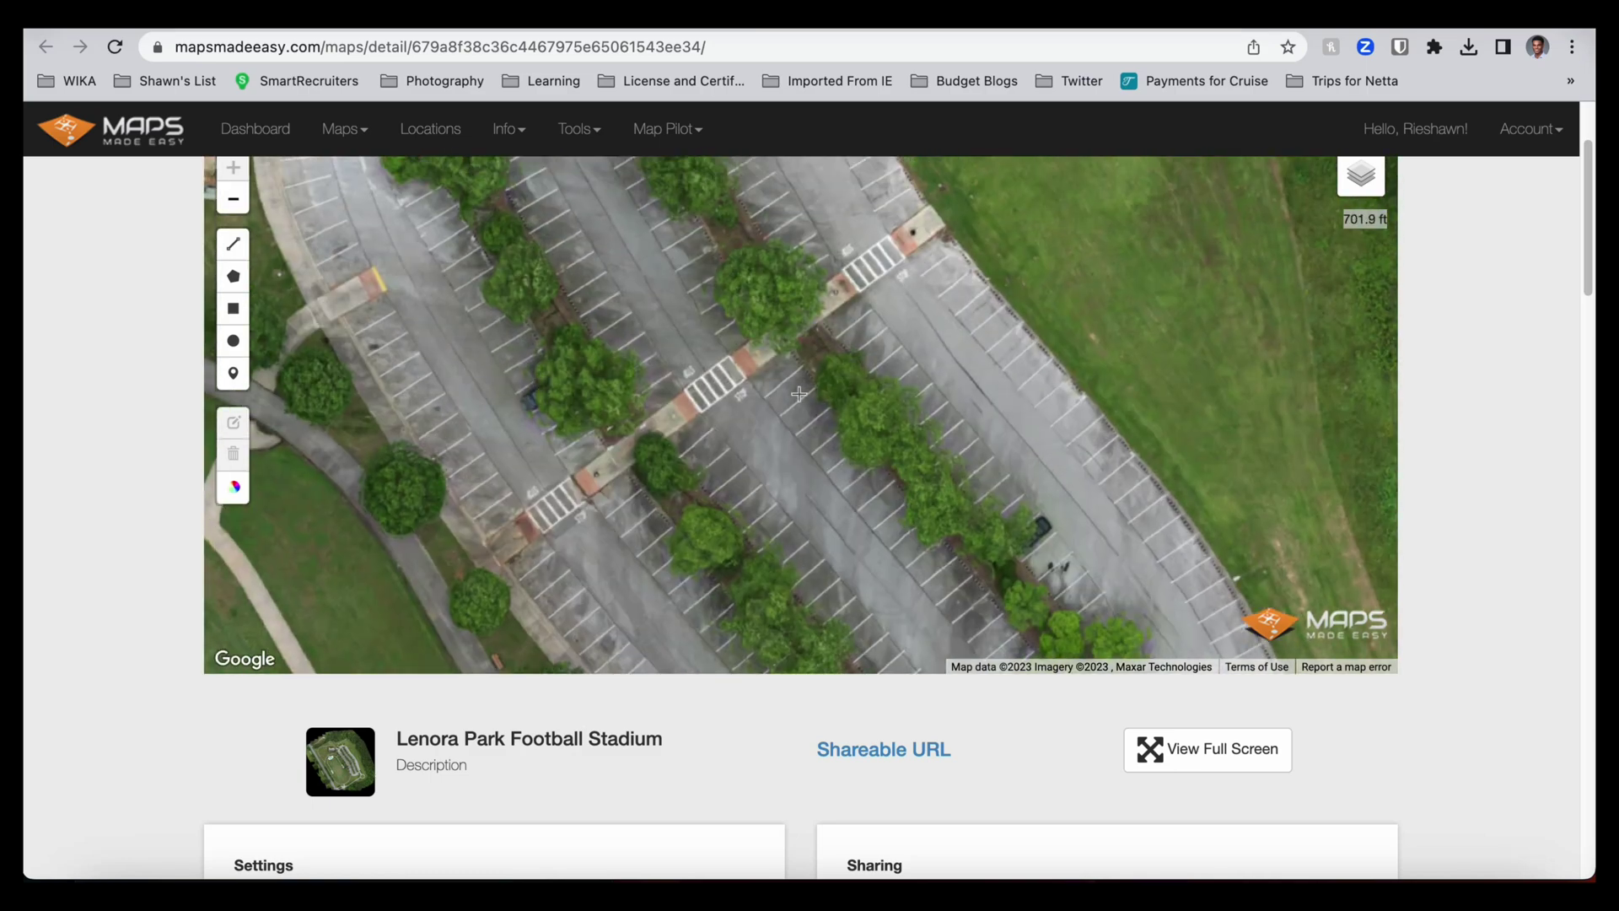
left_click_drag(800, 394, 674, 386)
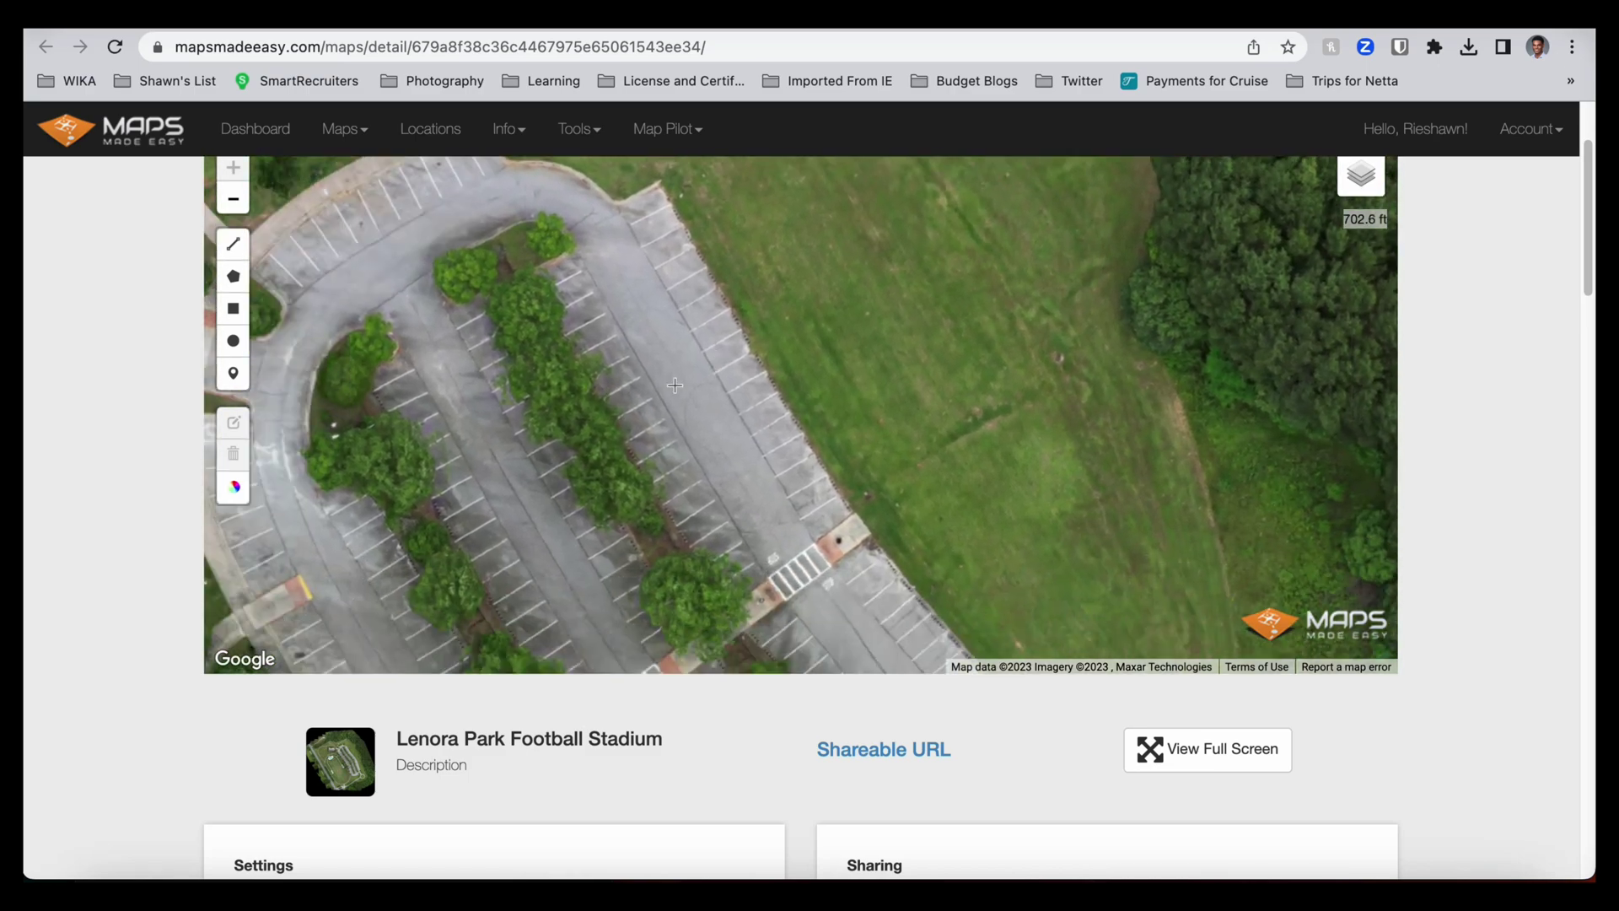
scroll(674, 385, "down", 3)
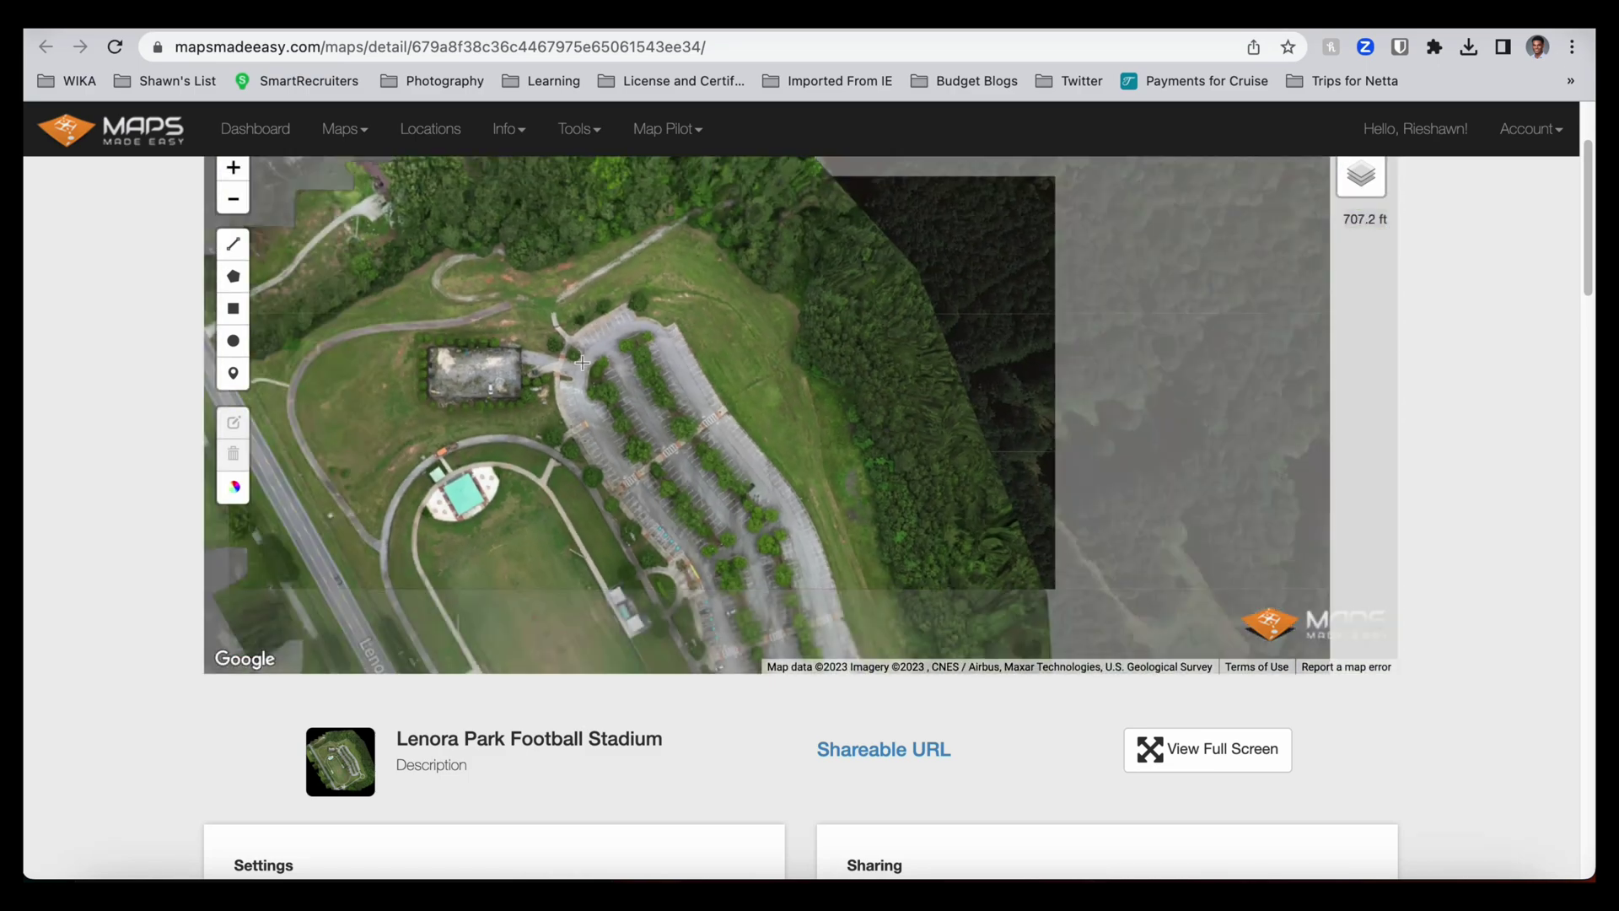
Inspect the football field, stadium and pavilion up close.
left_click_drag(581, 363, 579, 291)
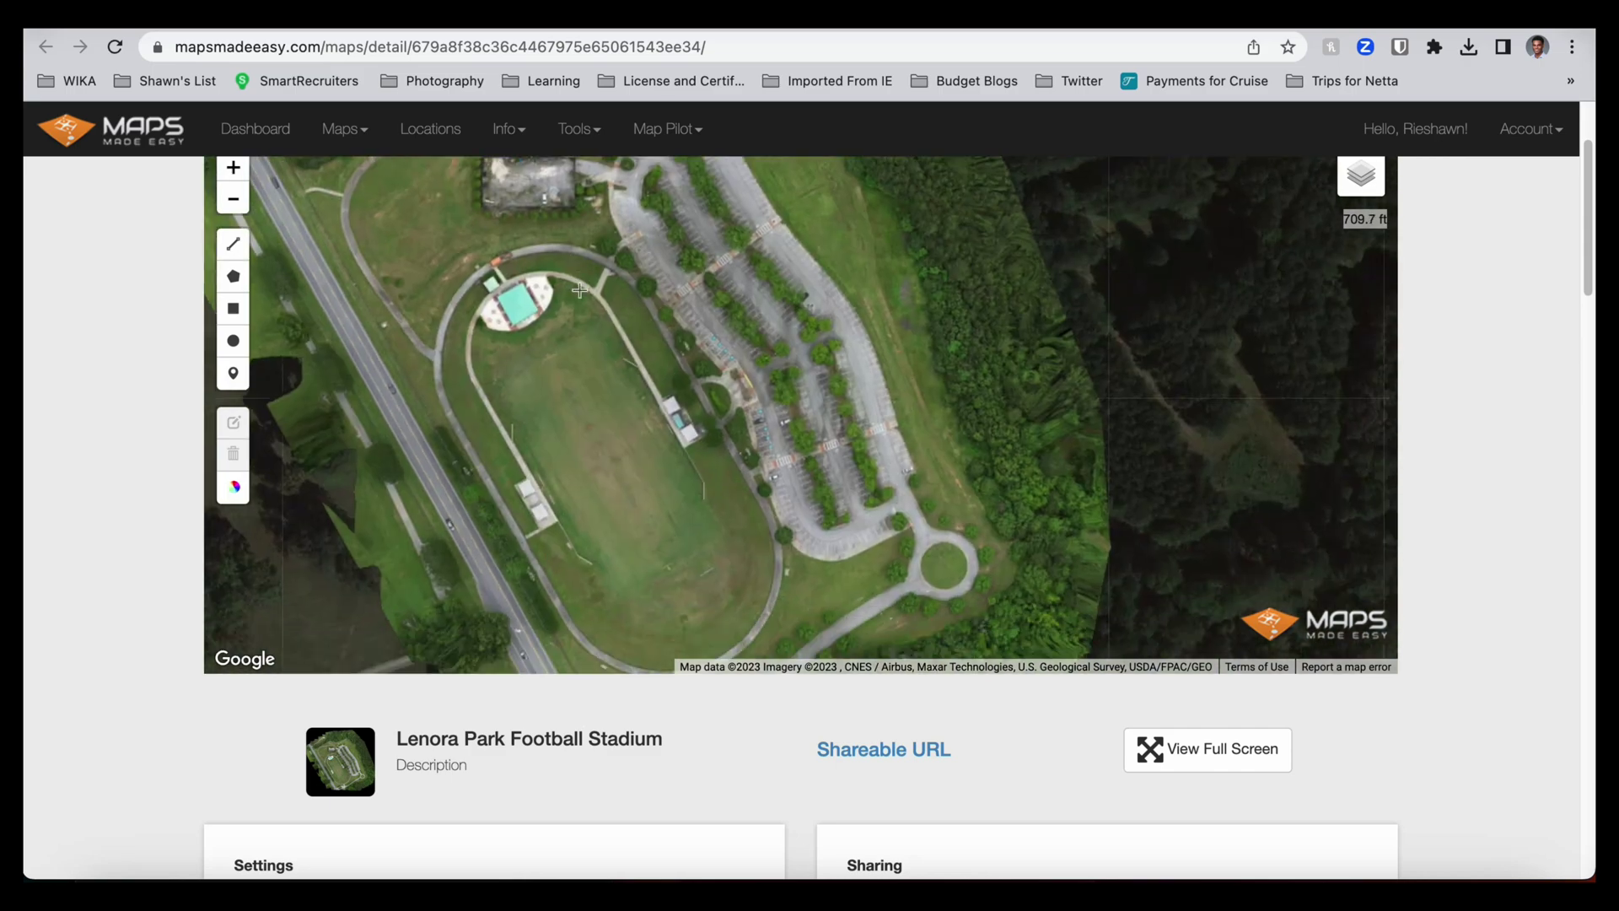
scroll(509, 308, "up", 3)
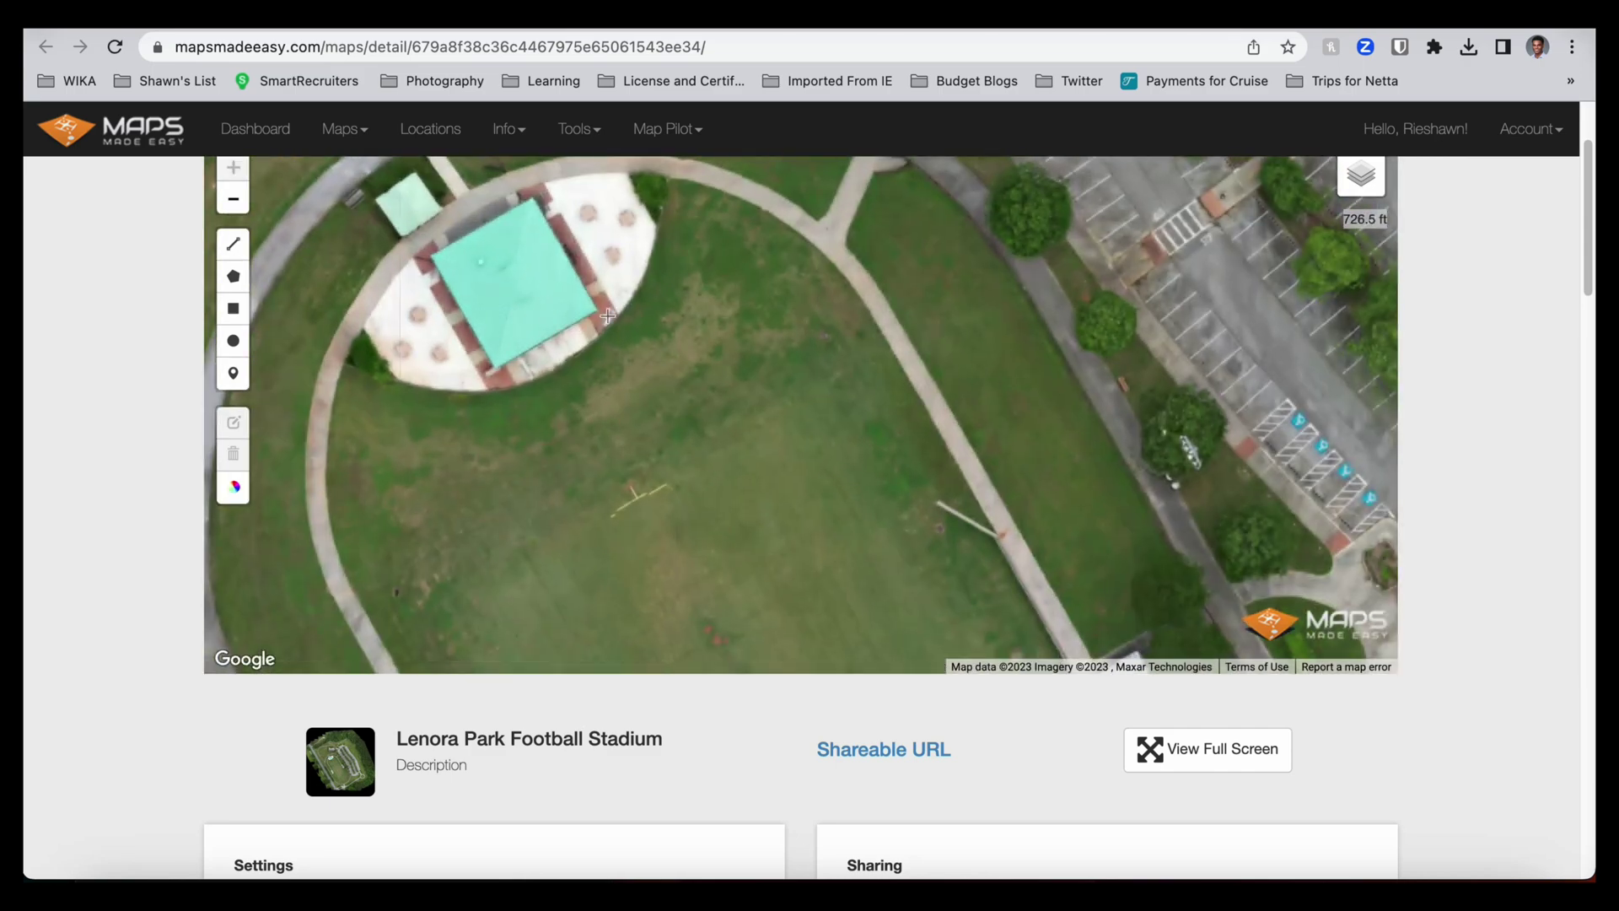
scroll(634, 320, "down", 3)
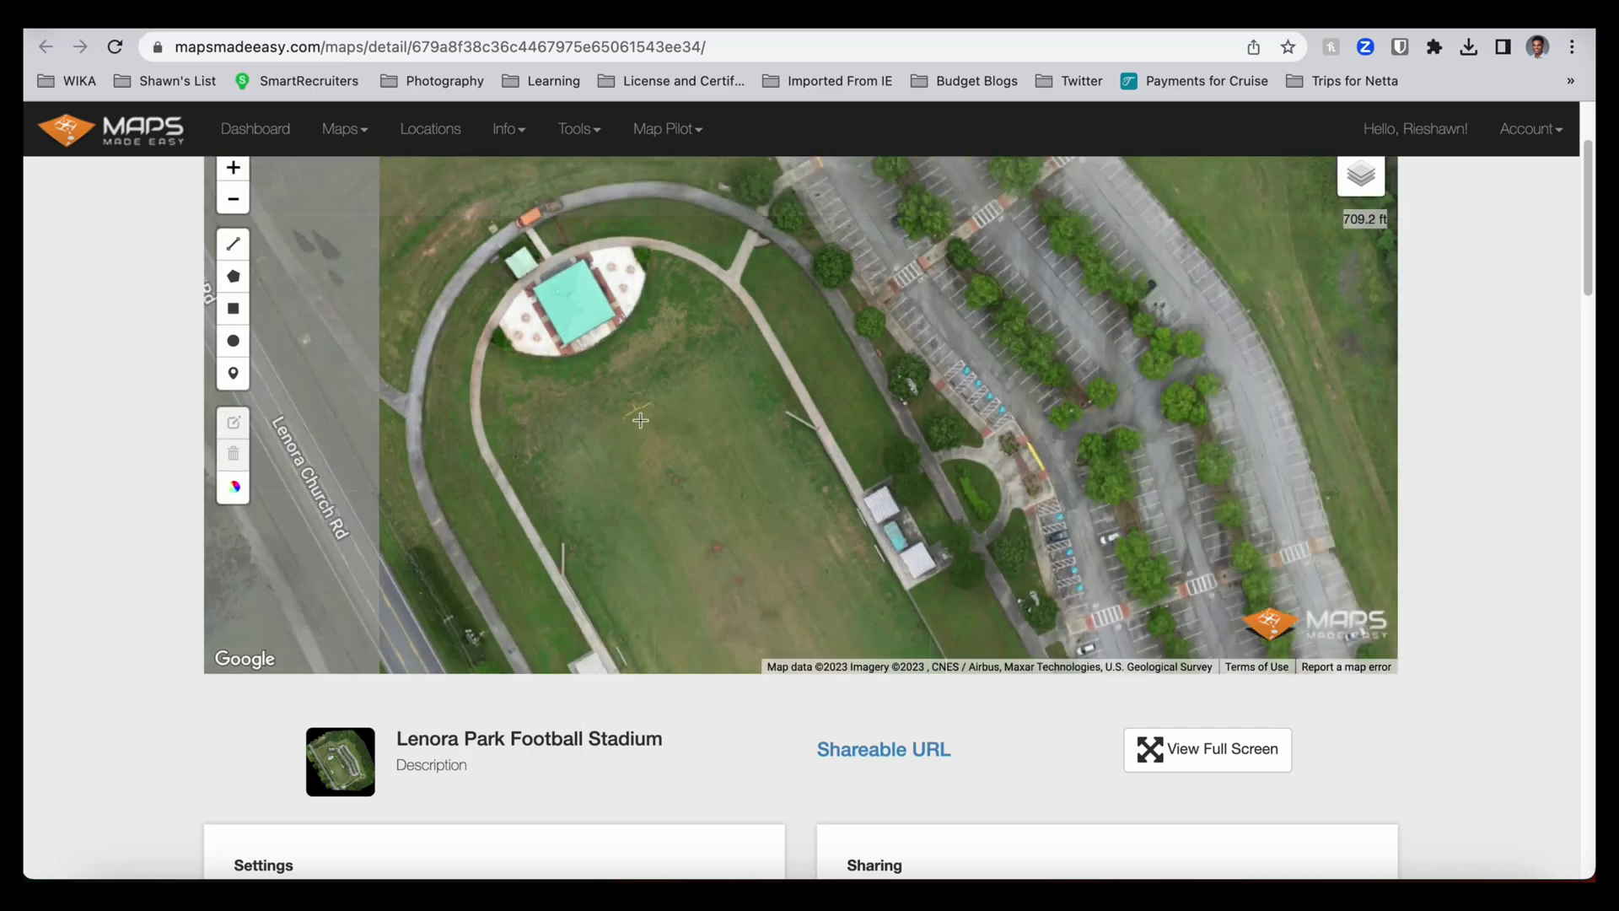
scroll(650, 426, "up", 3)
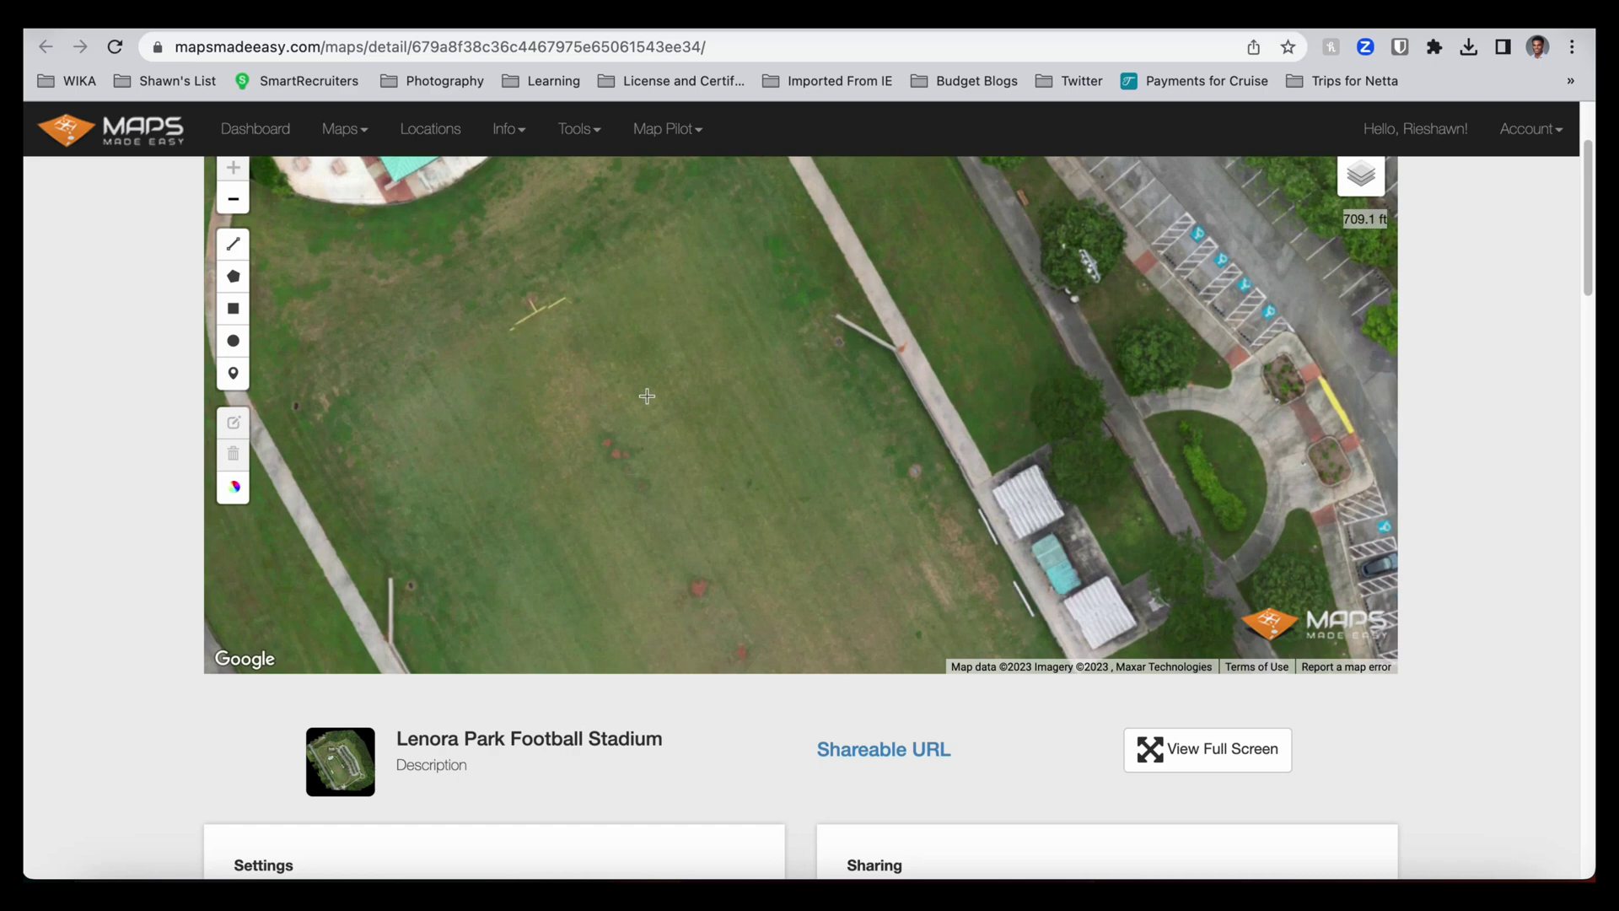
left_click_drag(647, 395, 654, 486)
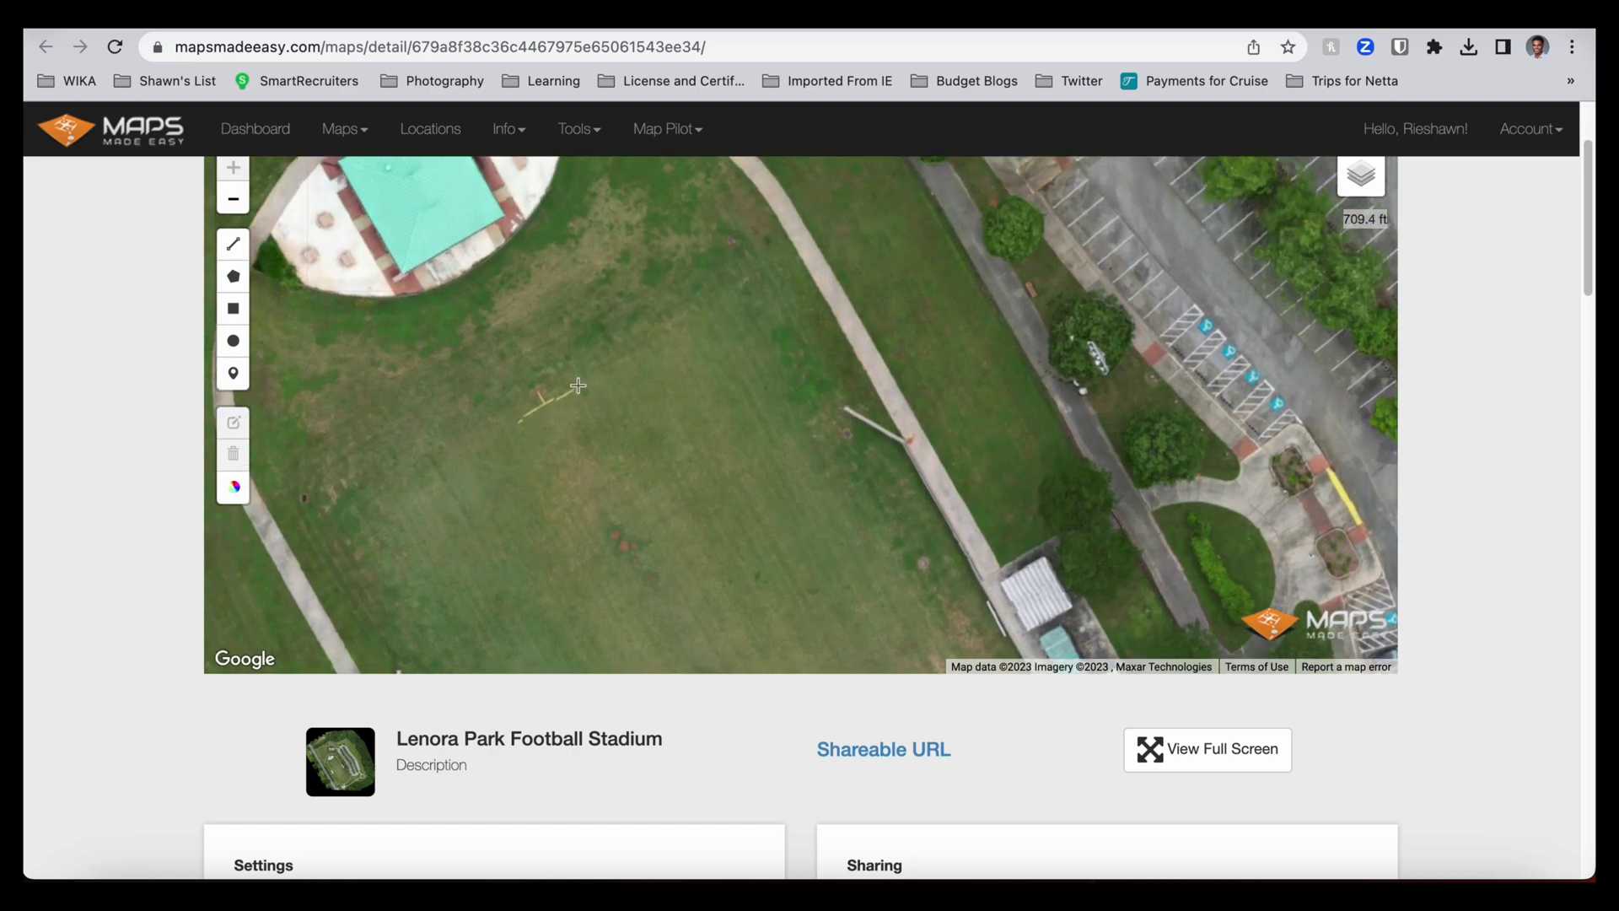
left_click_drag(830, 434, 665, 289)
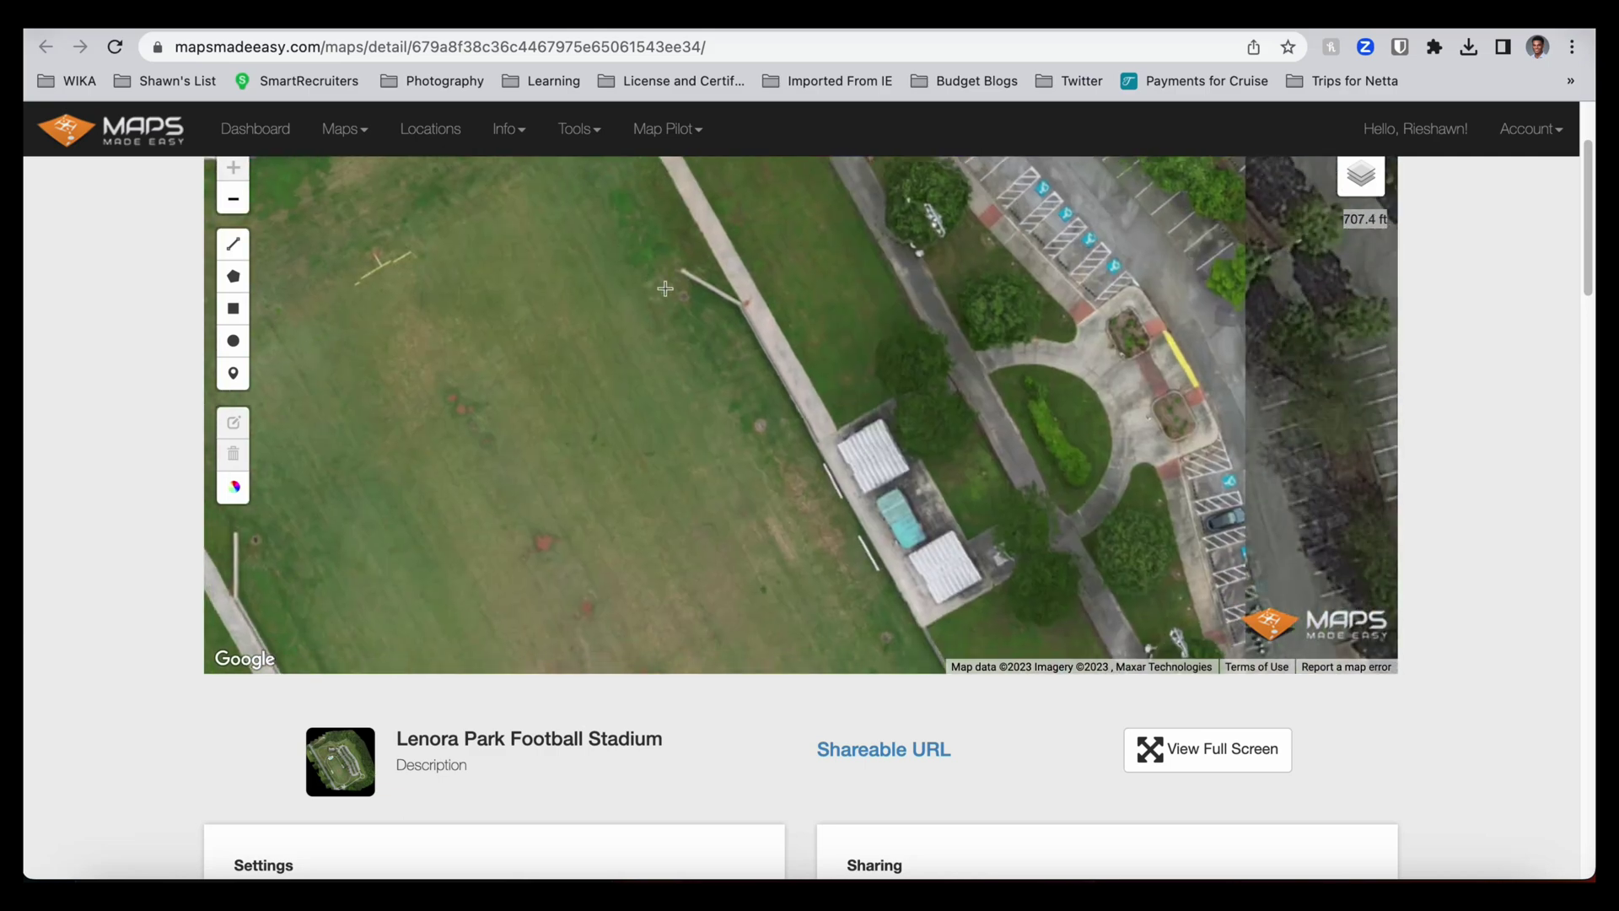
left_click_drag(839, 589, 780, 402)
scroll(779, 402, "down", 2)
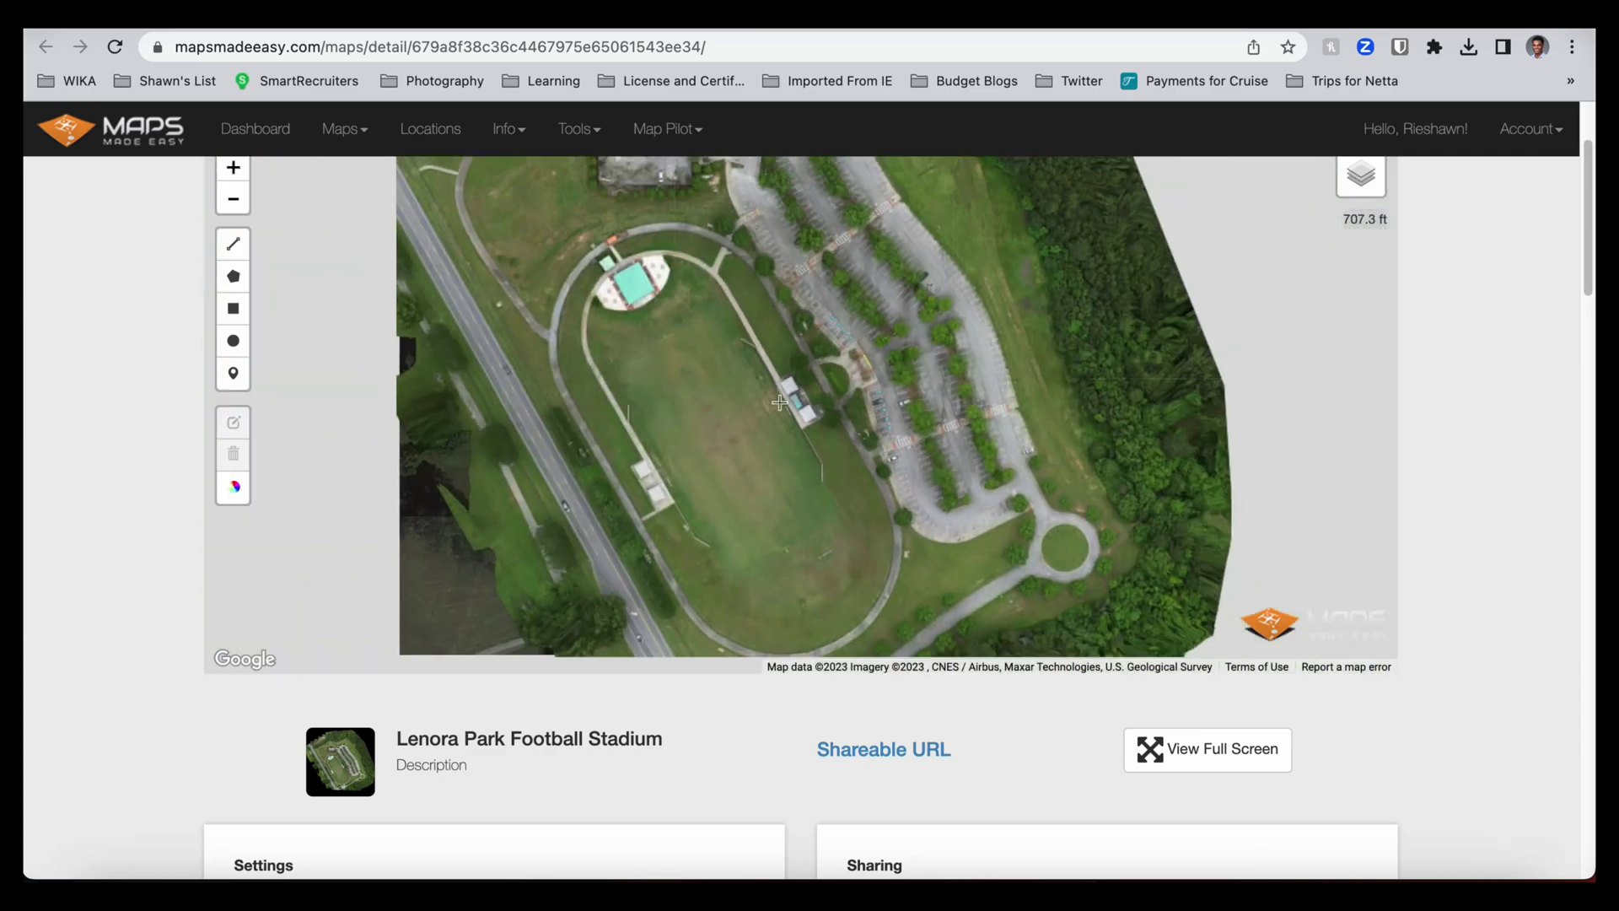
scroll(883, 439, "up", 1)
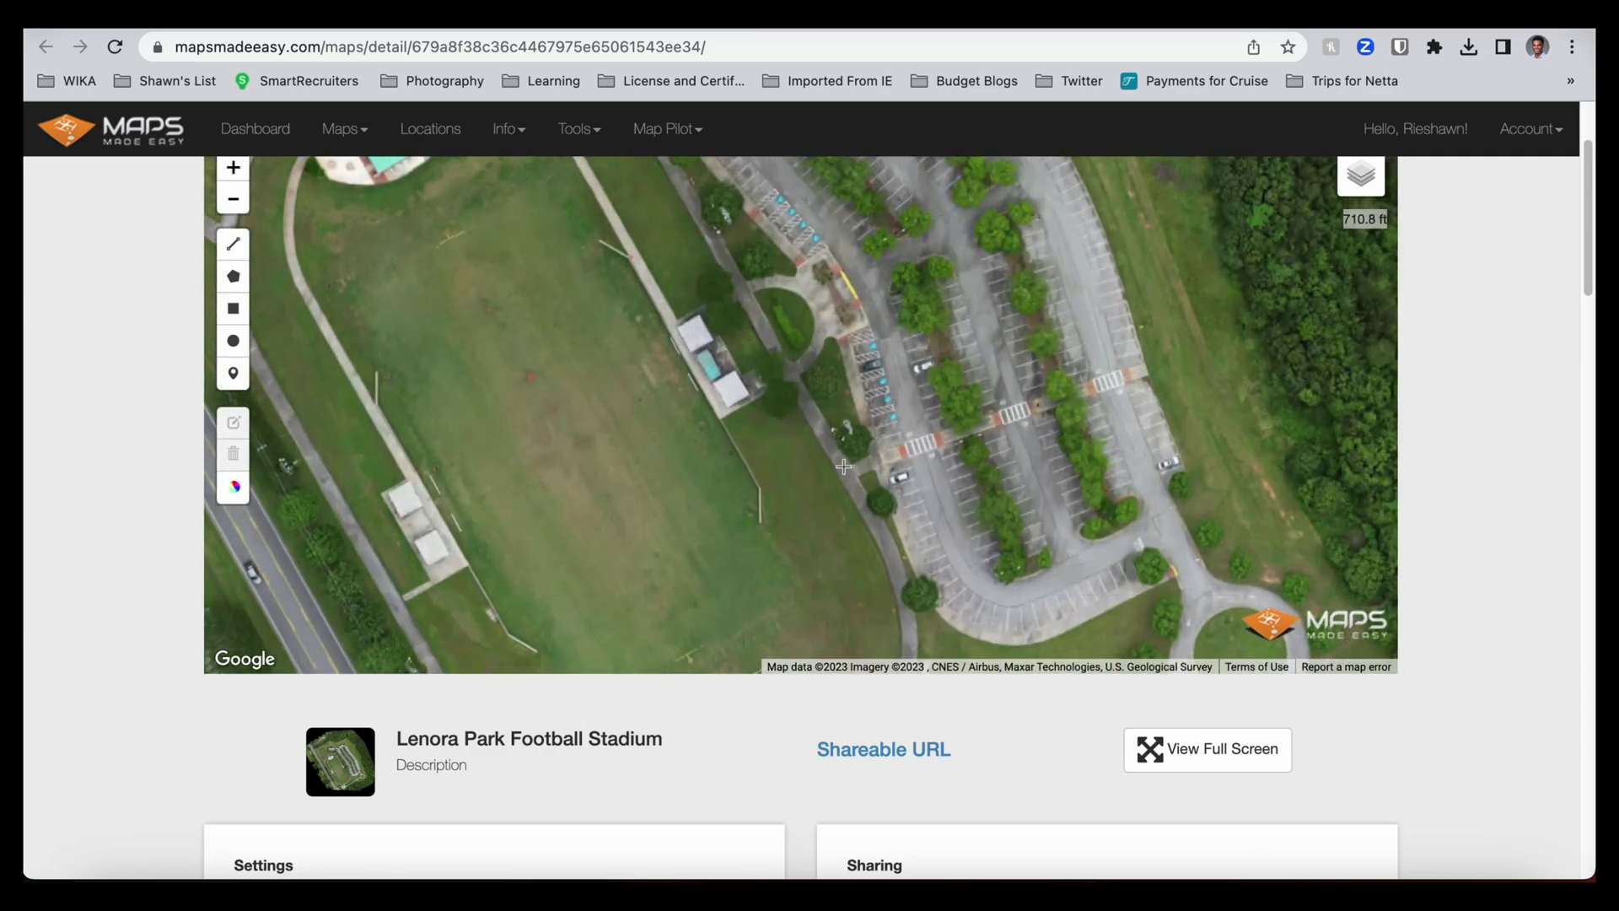
Pan over the field and road to view the roundabout beyond the parking lot.
left_click_drag(754, 527, 826, 177)
left_click_drag(991, 370, 1034, 564)
scroll(978, 486, "down", 3)
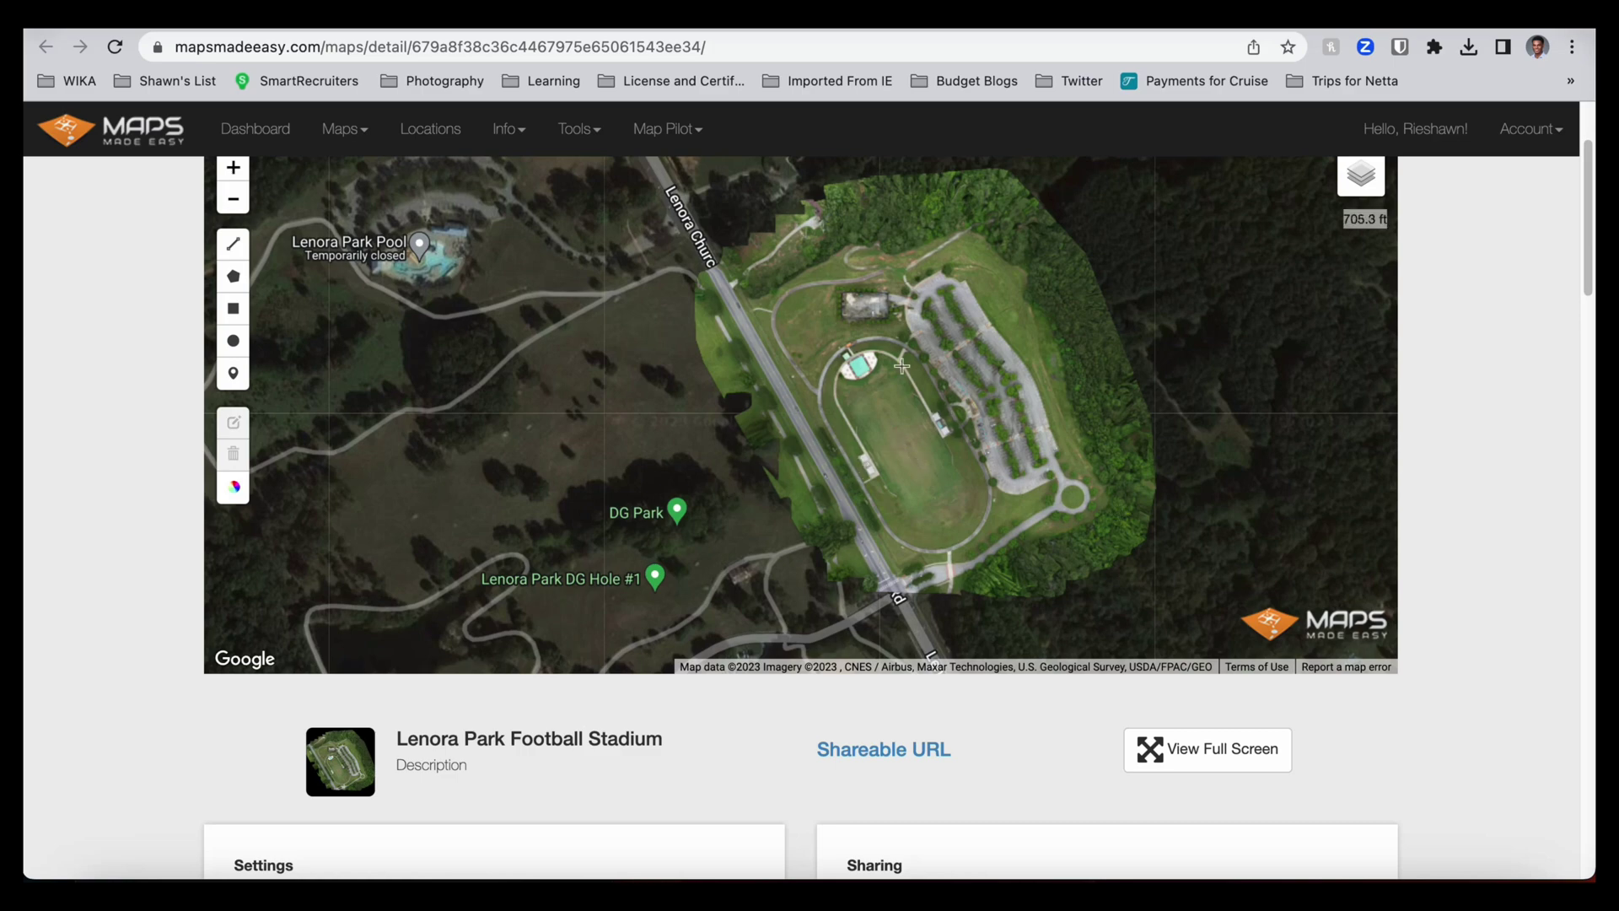
scroll(1028, 445, "up", 3)
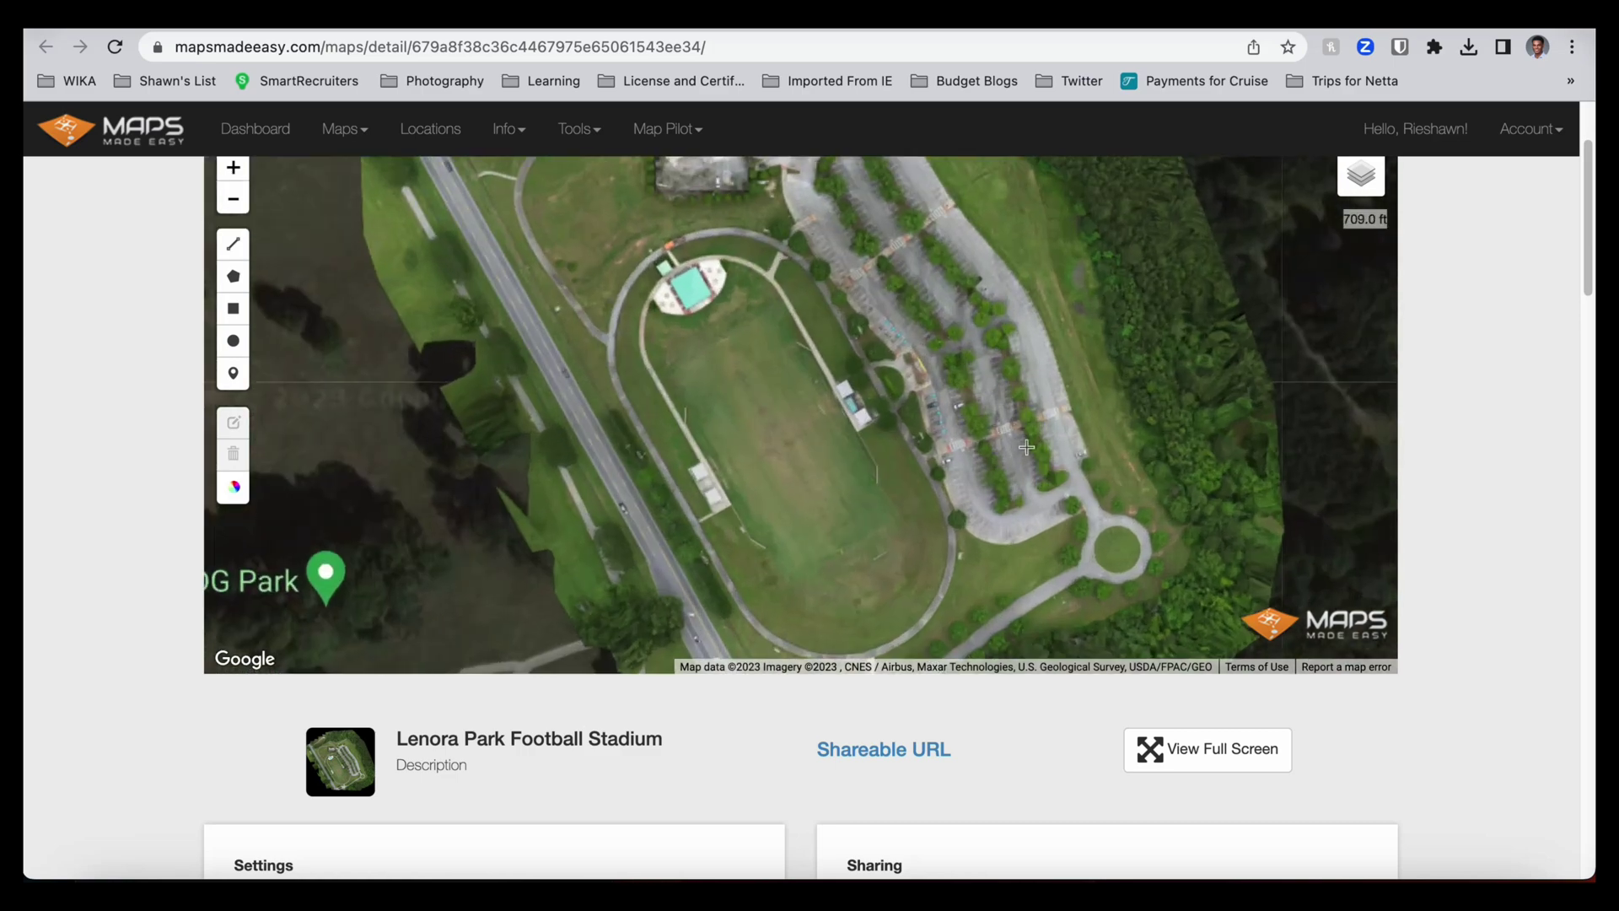
left_click_drag(968, 534, 1104, 337)
left_click_drag(870, 460, 852, 346)
left_click_drag(387, 527, 210, 620)
scroll(210, 620, "up", 2)
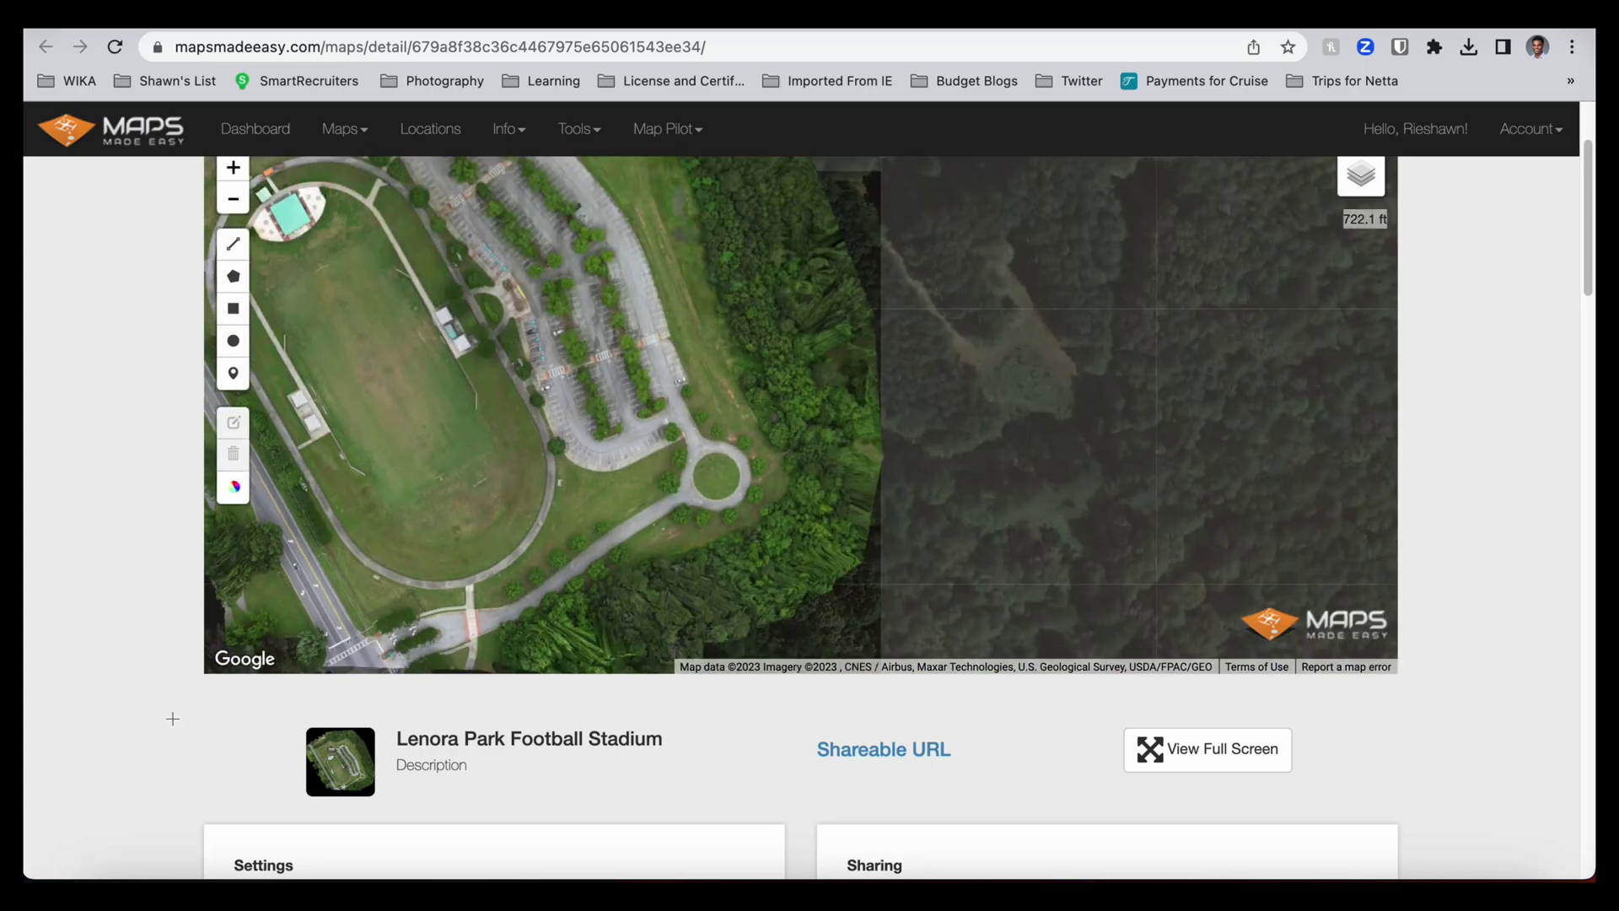
scroll(149, 686, "down", 6)
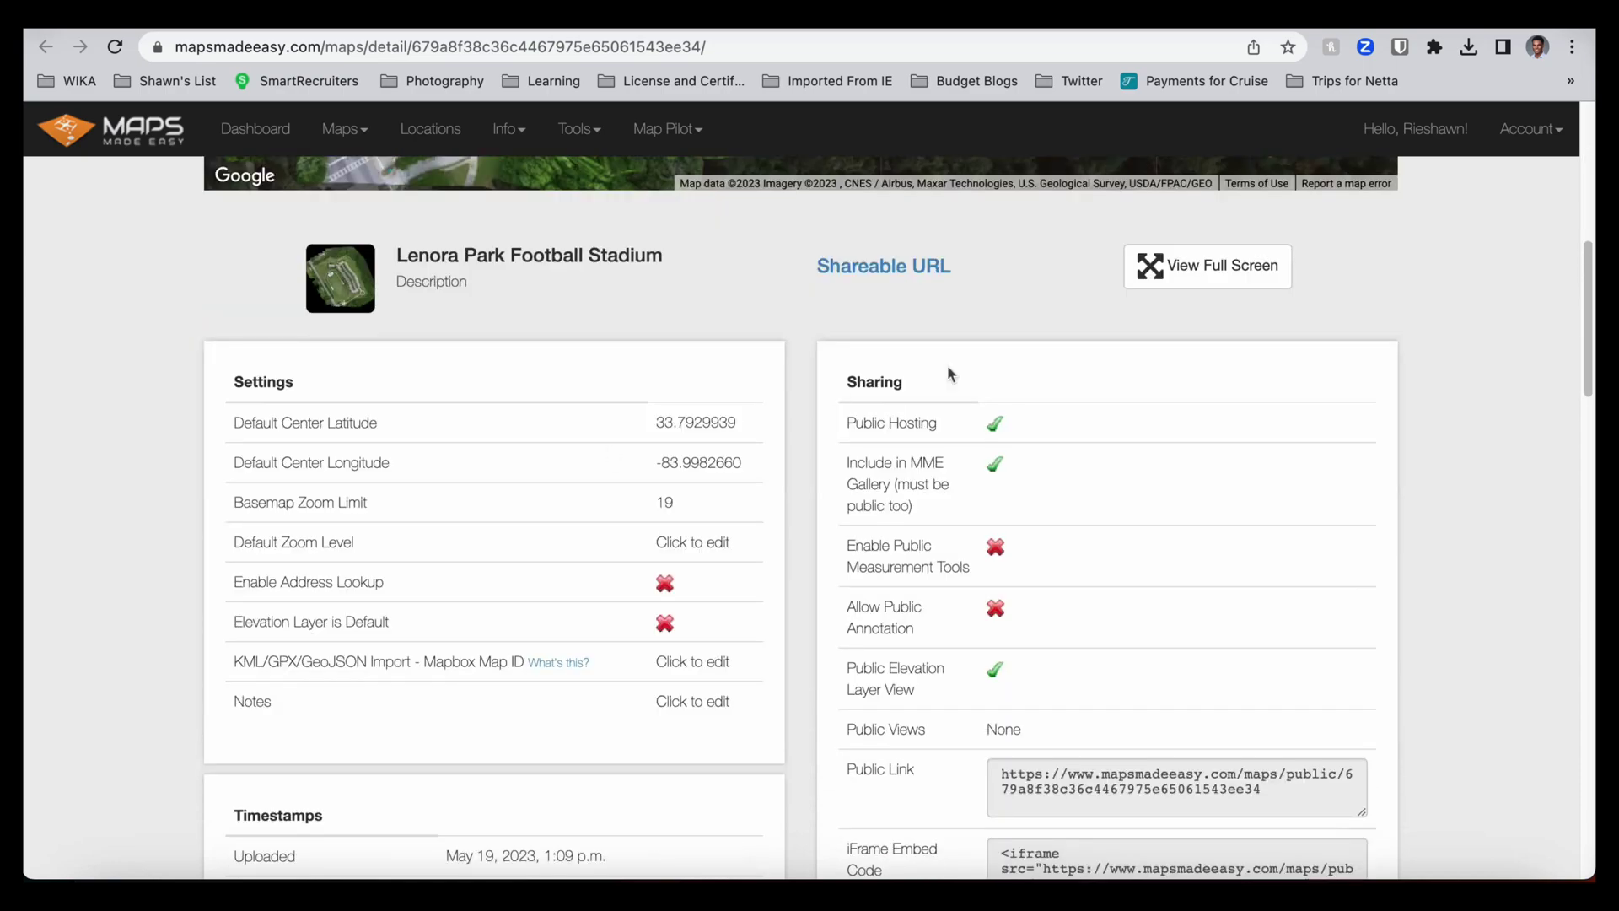
Scroll the map page past Settings, Sharing, Timestamps, Job and Advanced Output to the 3D Online Preview table.
scroll(1018, 409, "down", 3)
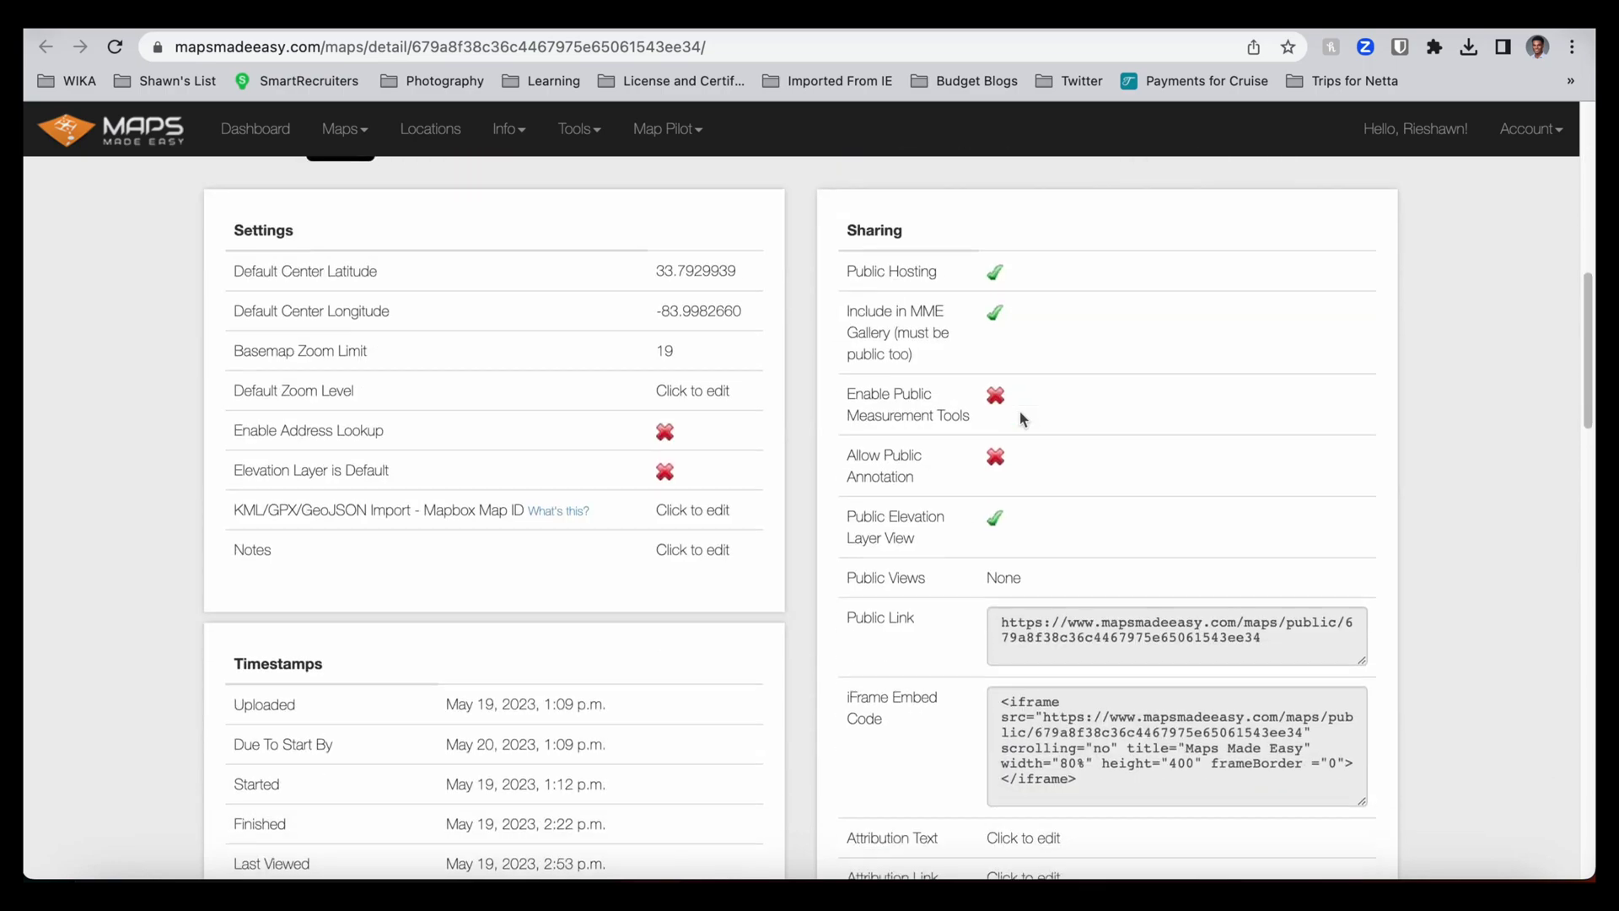
scroll(1019, 408, "down", 4)
scroll(1019, 408, "down", 1)
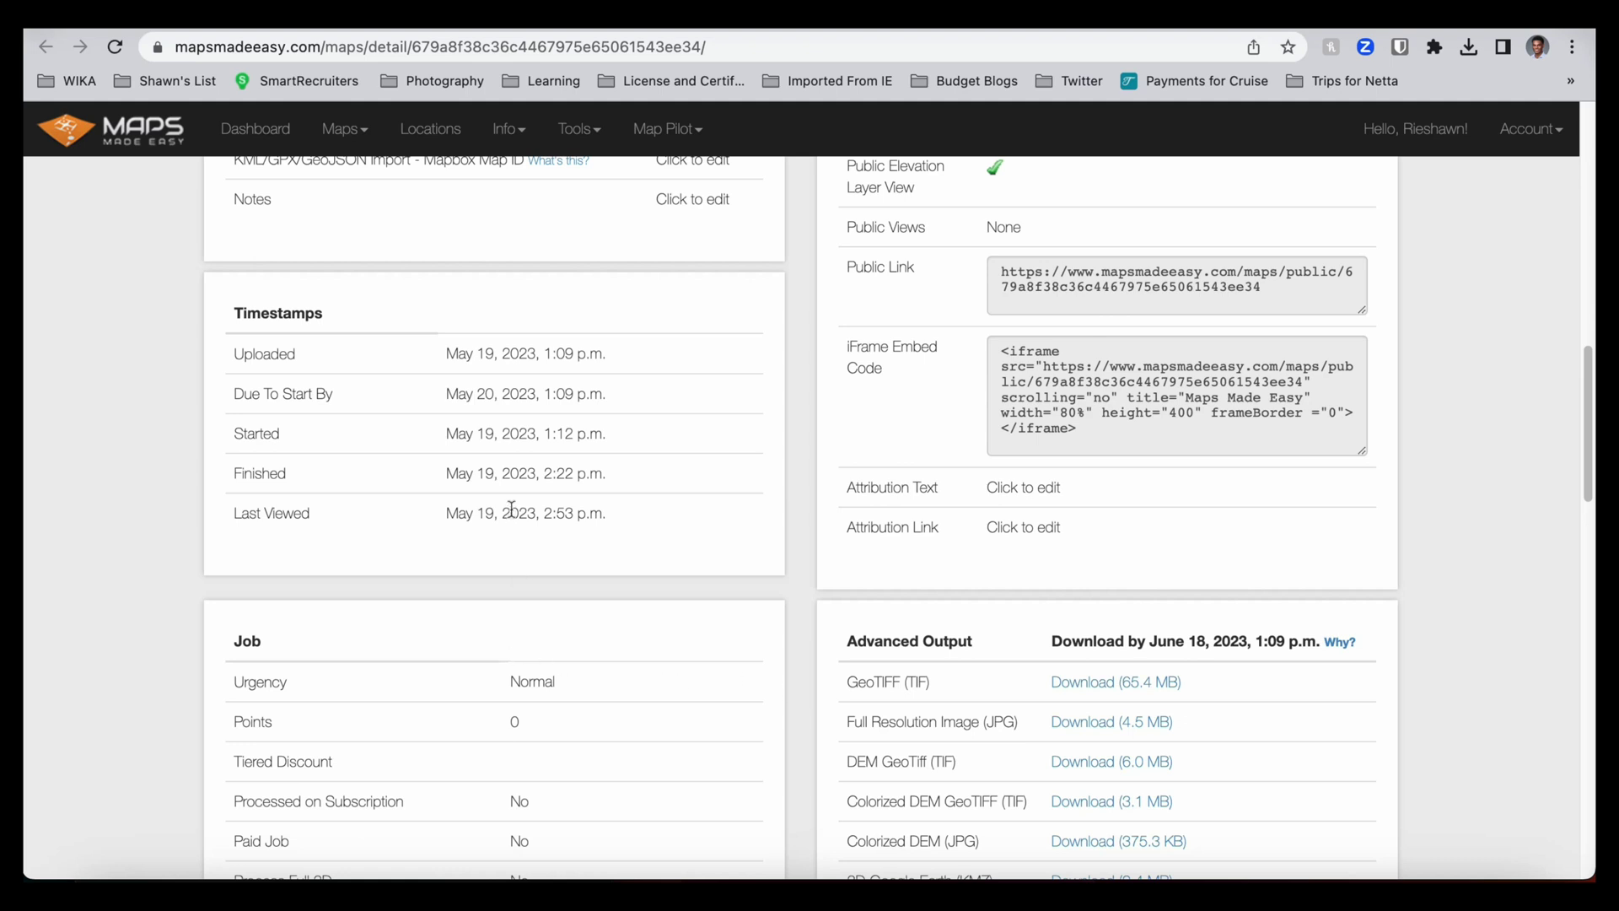
scroll(511, 509, "up", 2)
scroll(511, 509, "up", 1)
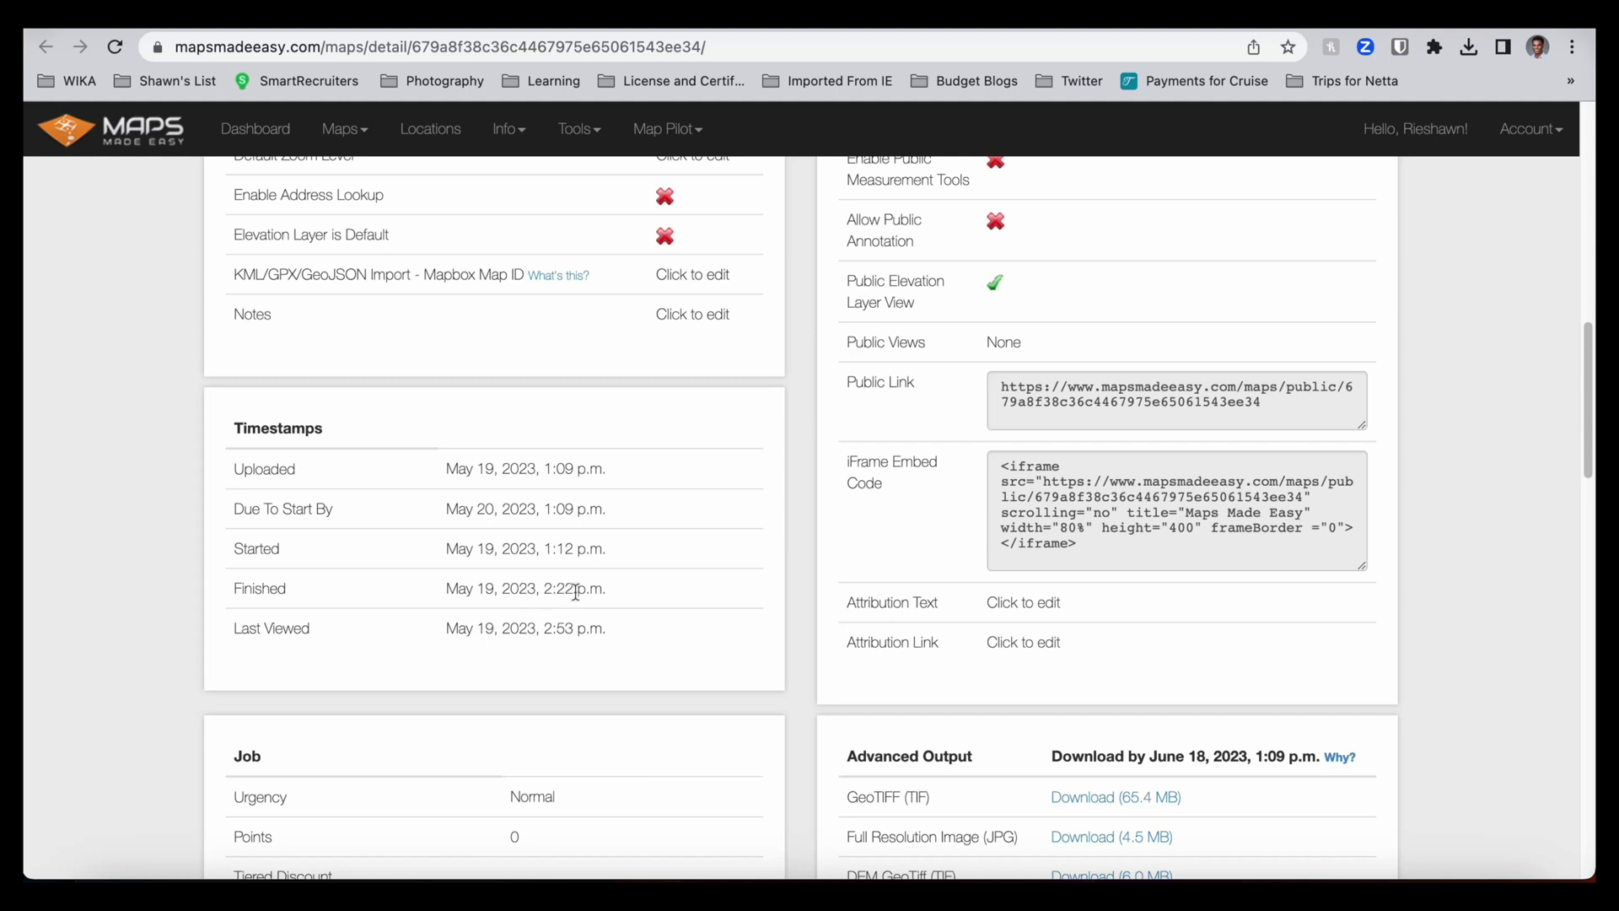
scroll(576, 590, "down", 3)
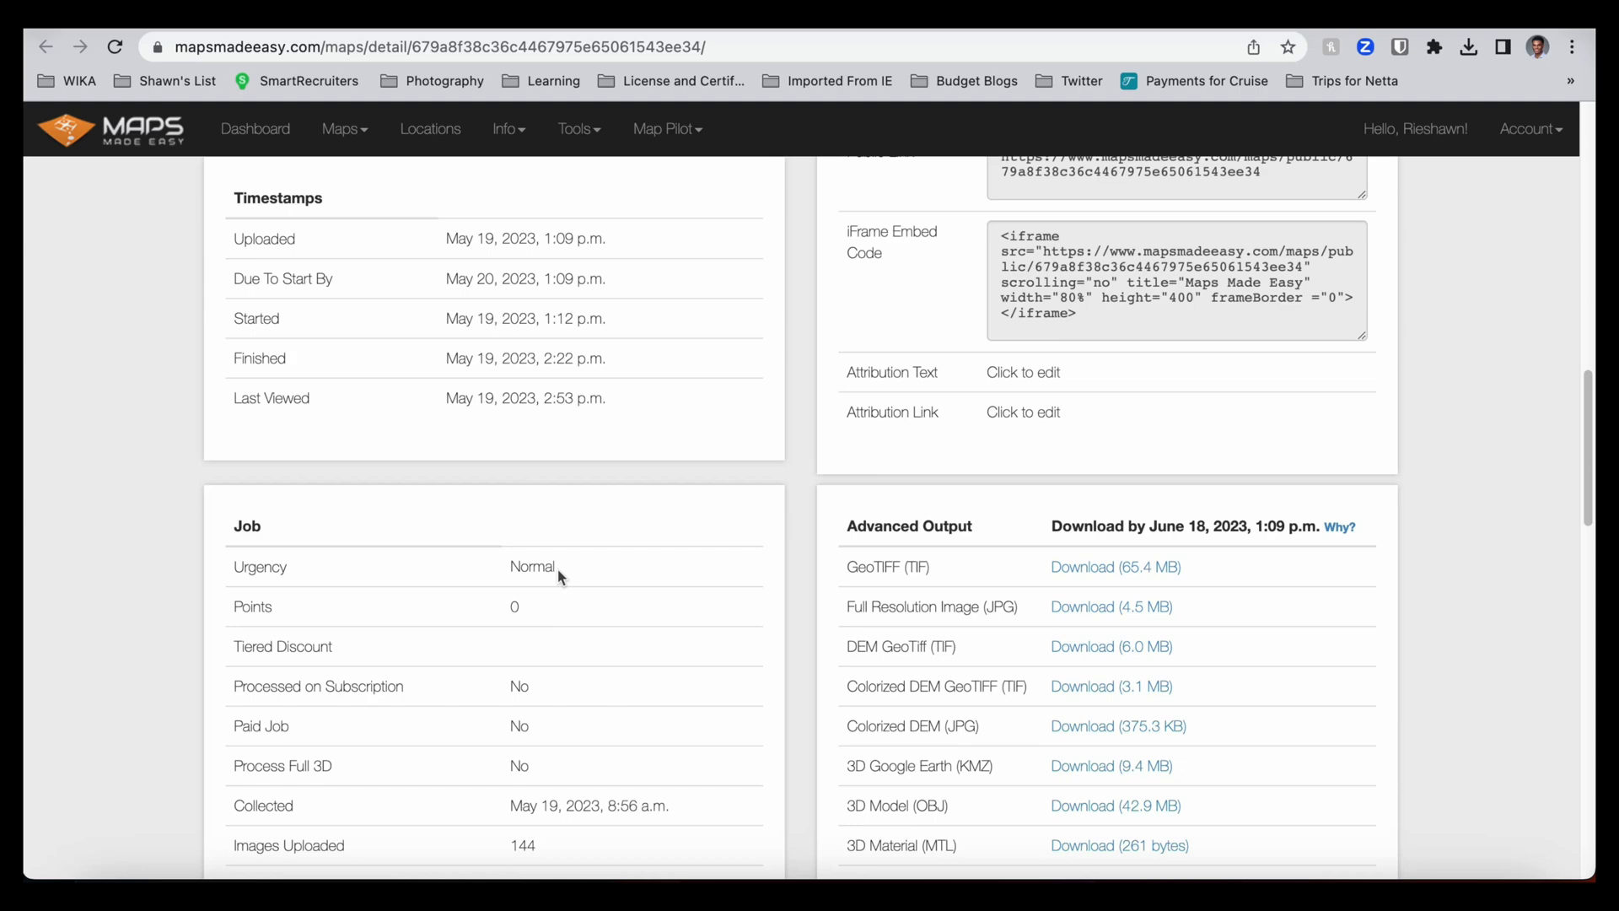
scroll(559, 573, "down", 2)
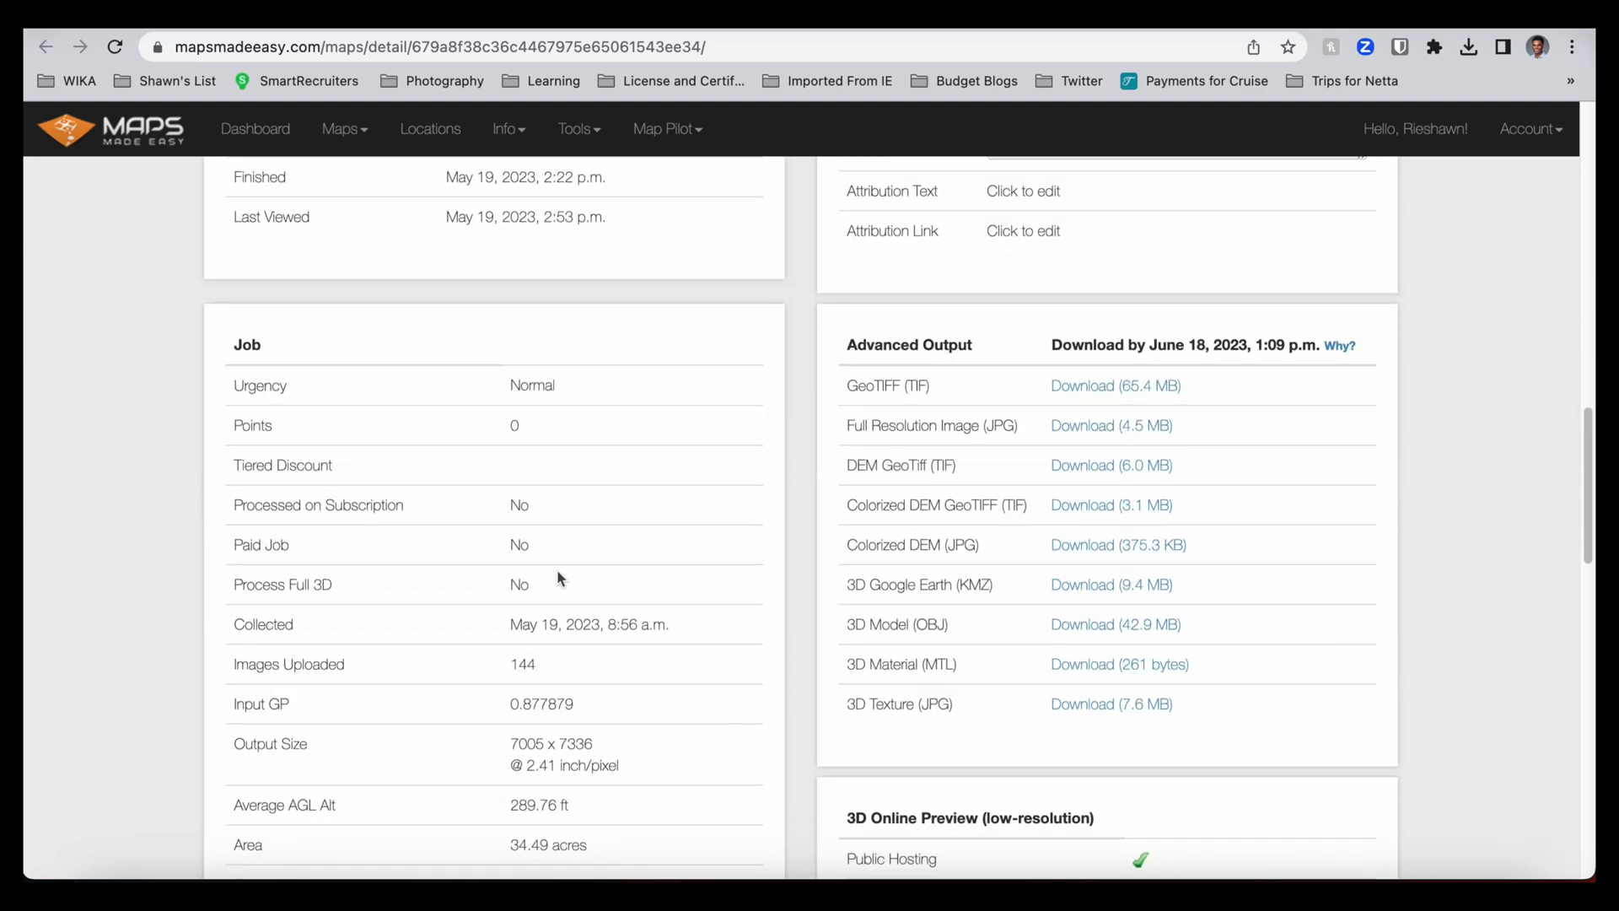
scroll(556, 569, "down", 2)
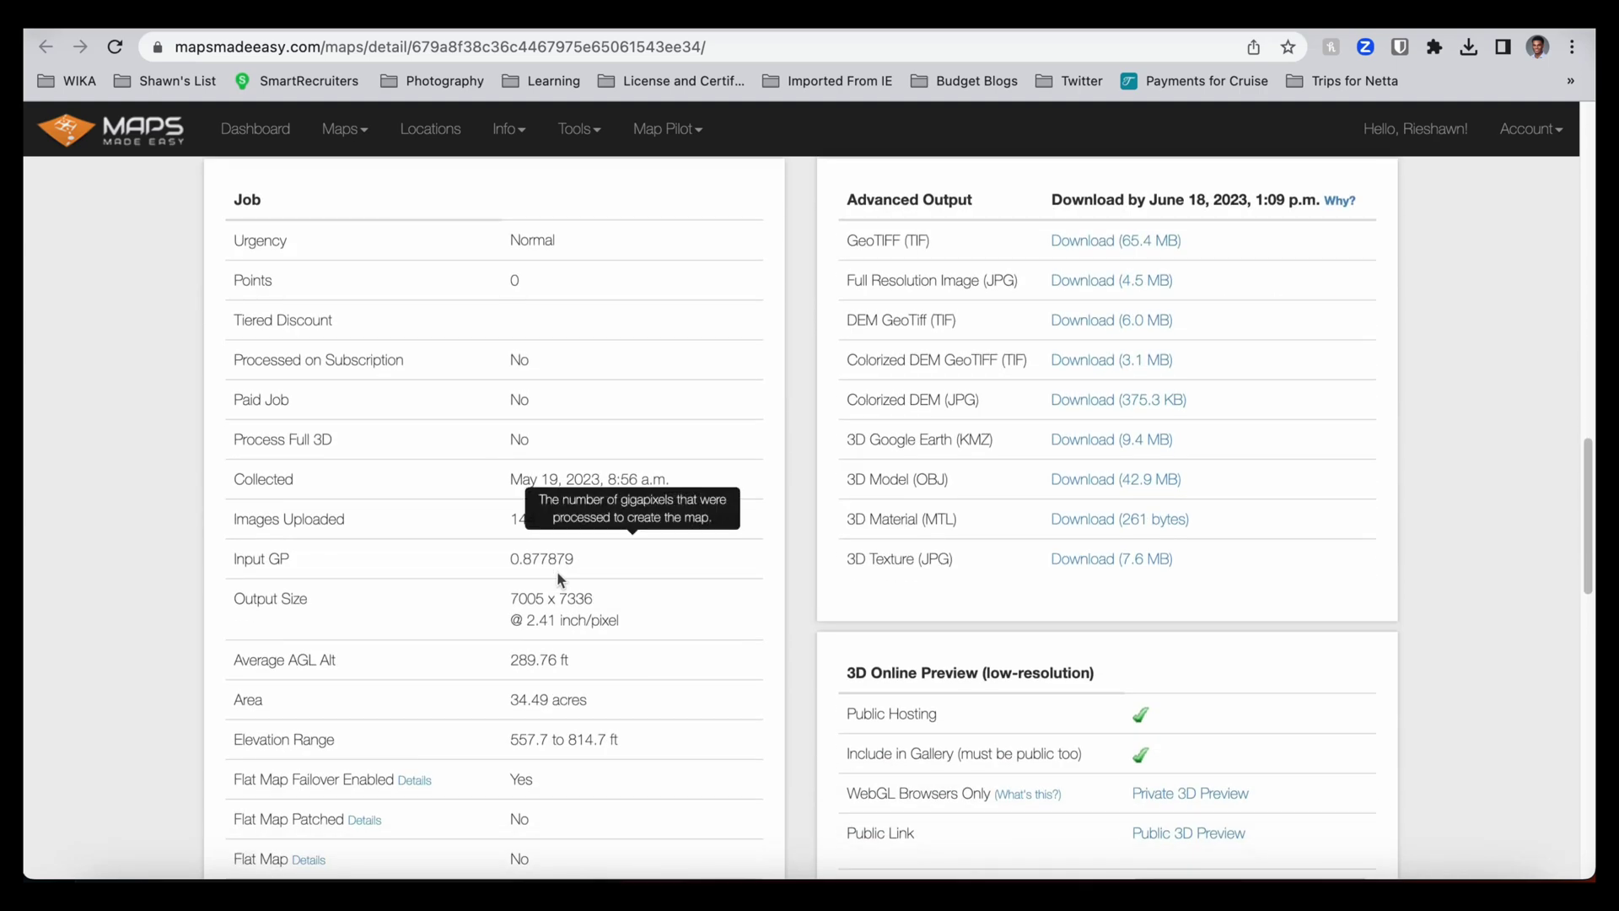
scroll(557, 573, "down", 1)
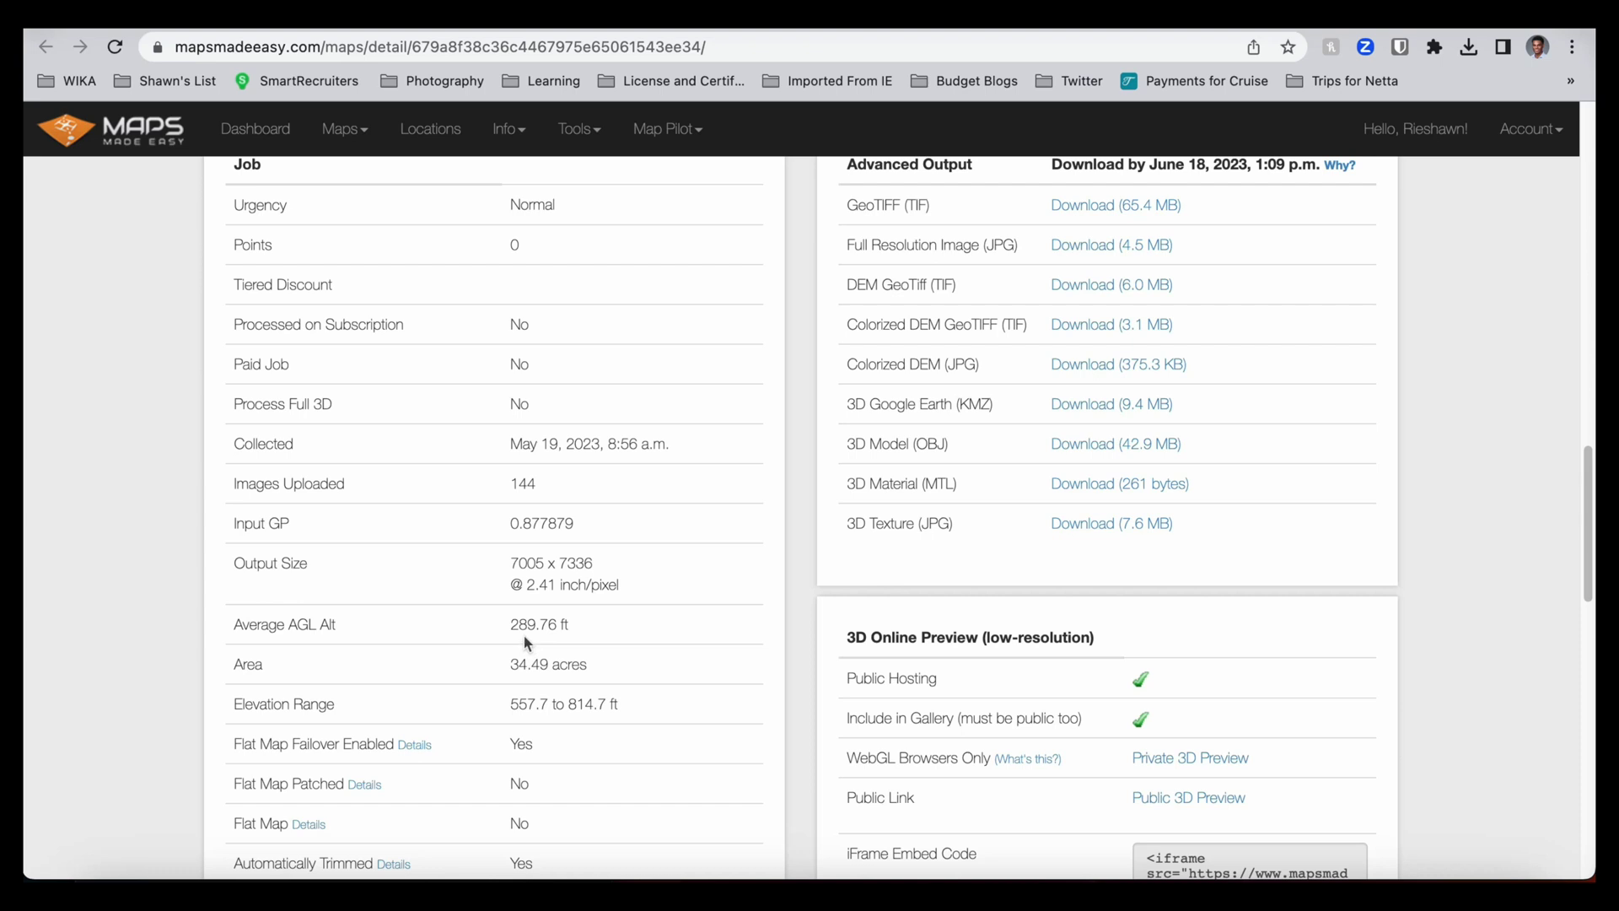
scroll(620, 605, "down", 2)
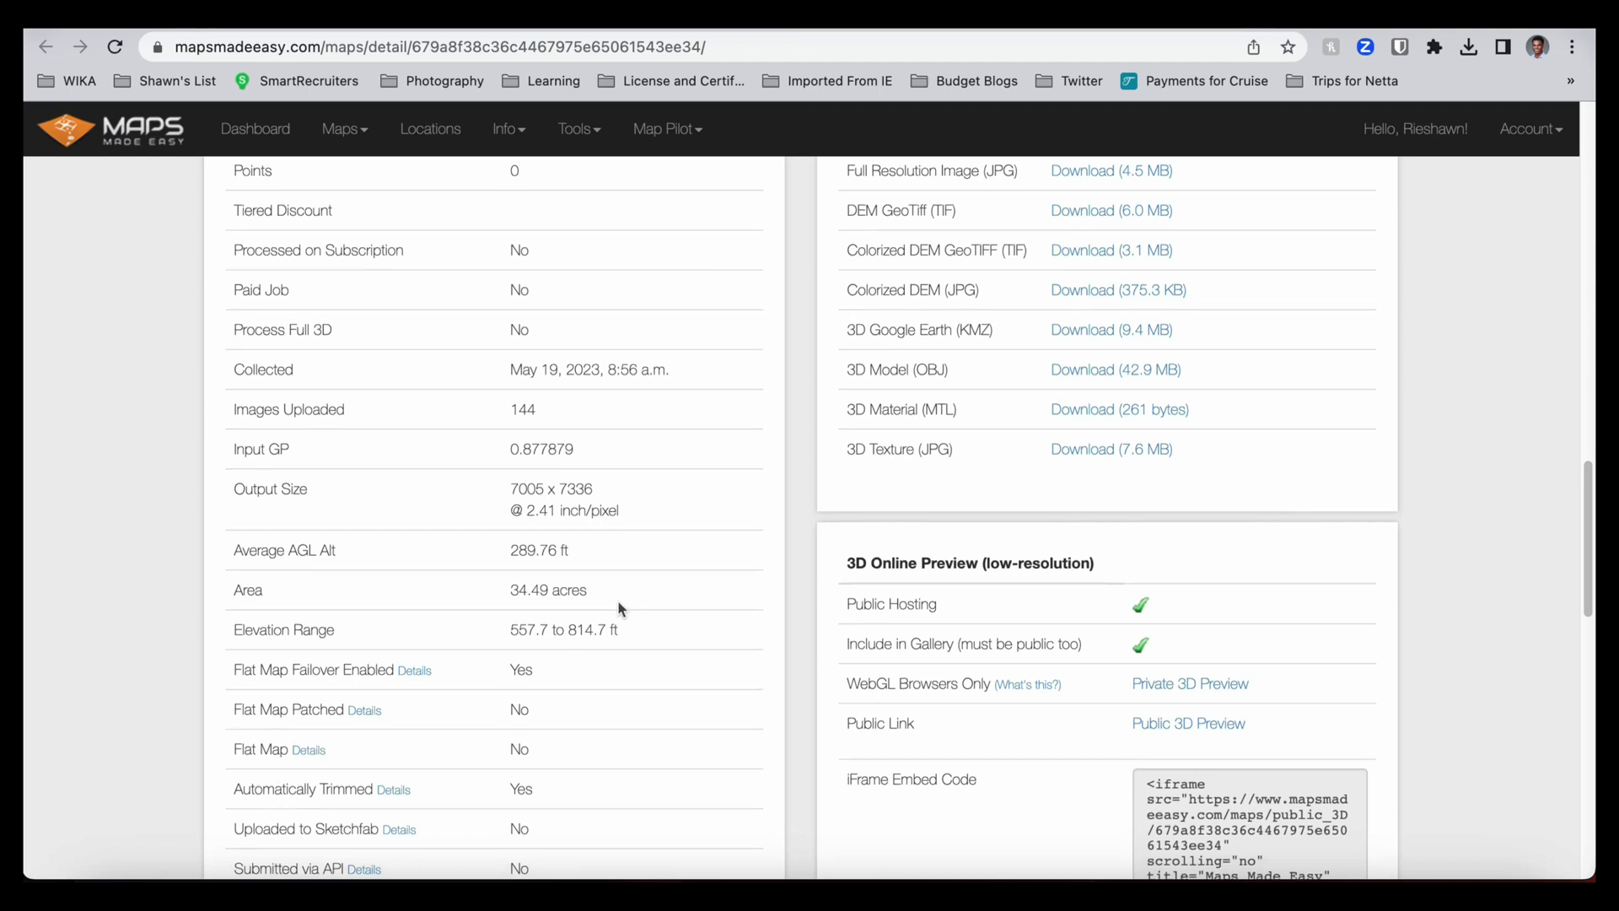
scroll(618, 607, "down", 3)
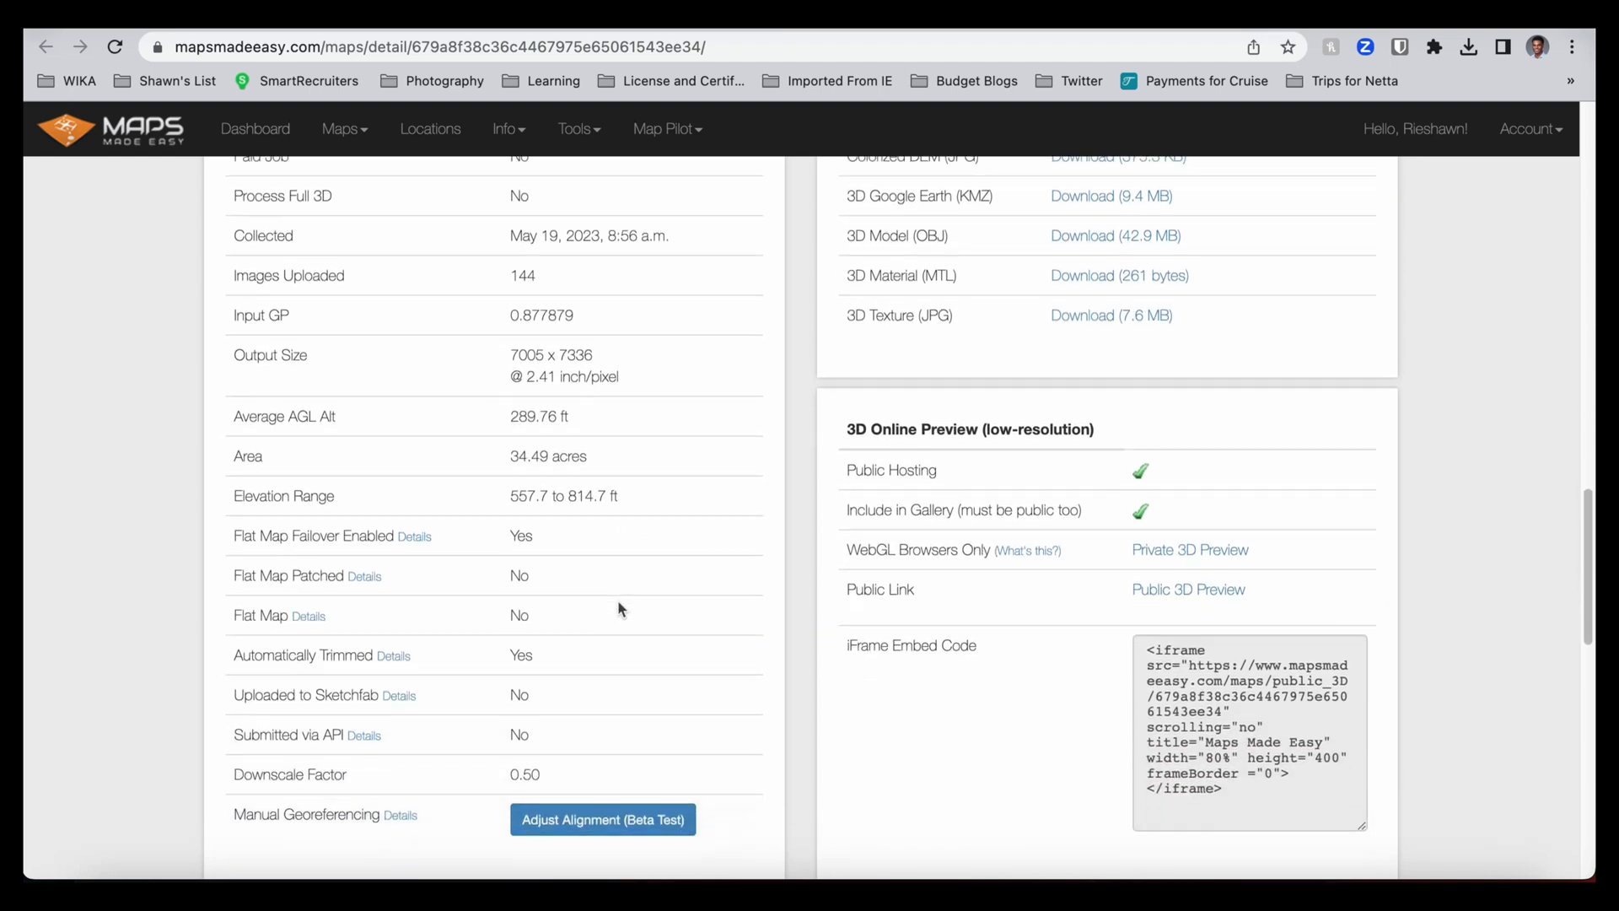
scroll(618, 601, "down", 1)
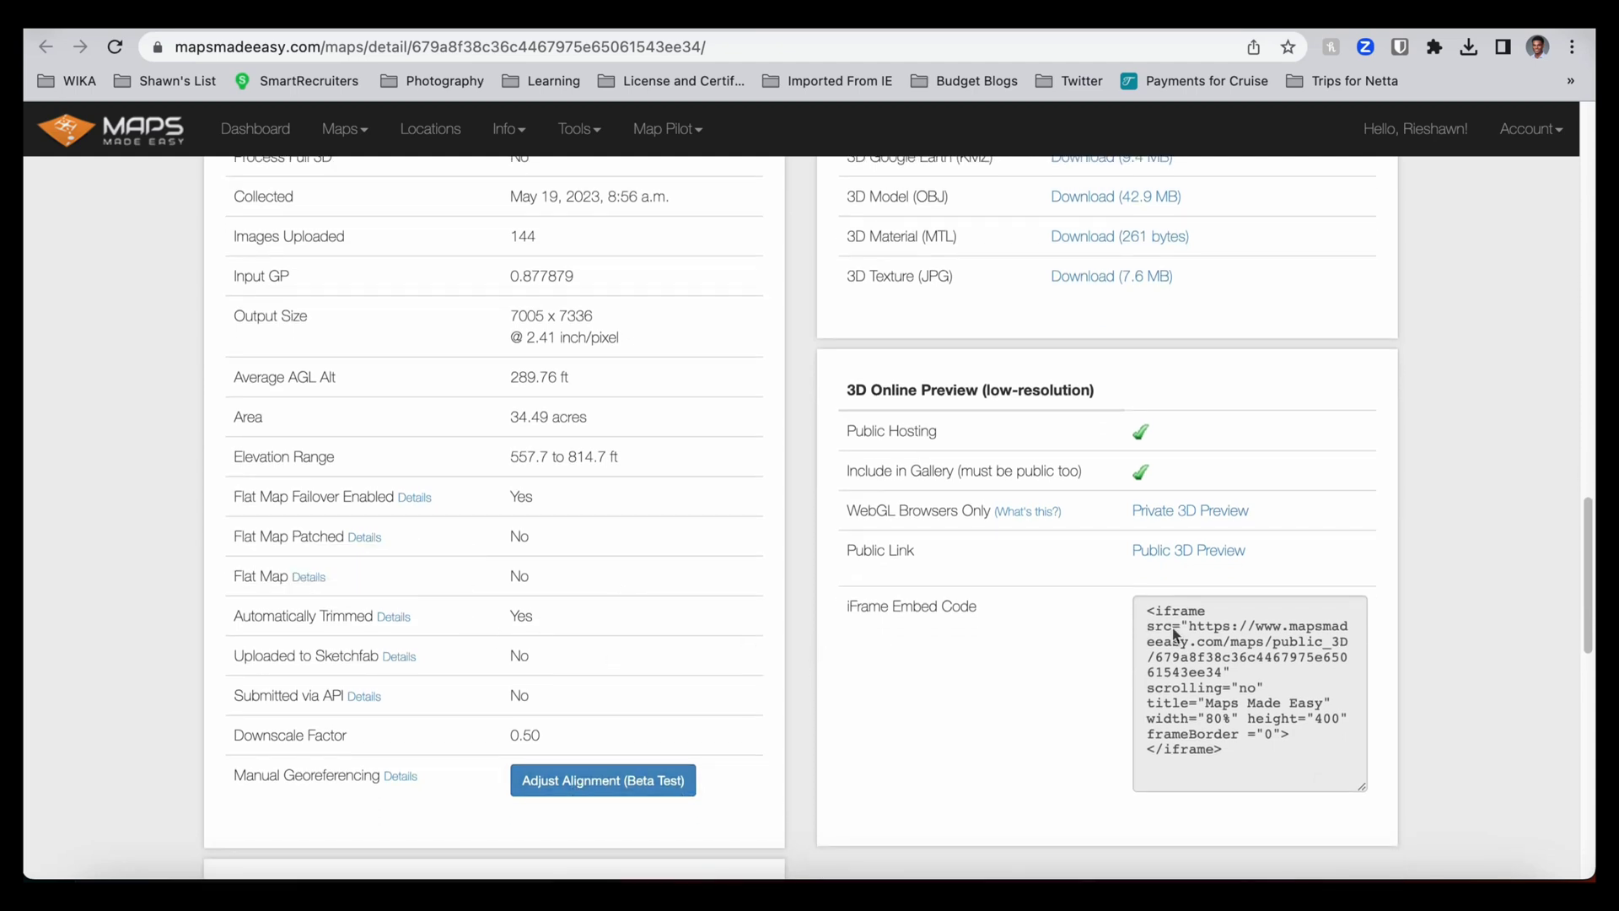
scroll(1233, 640, "up", 1)
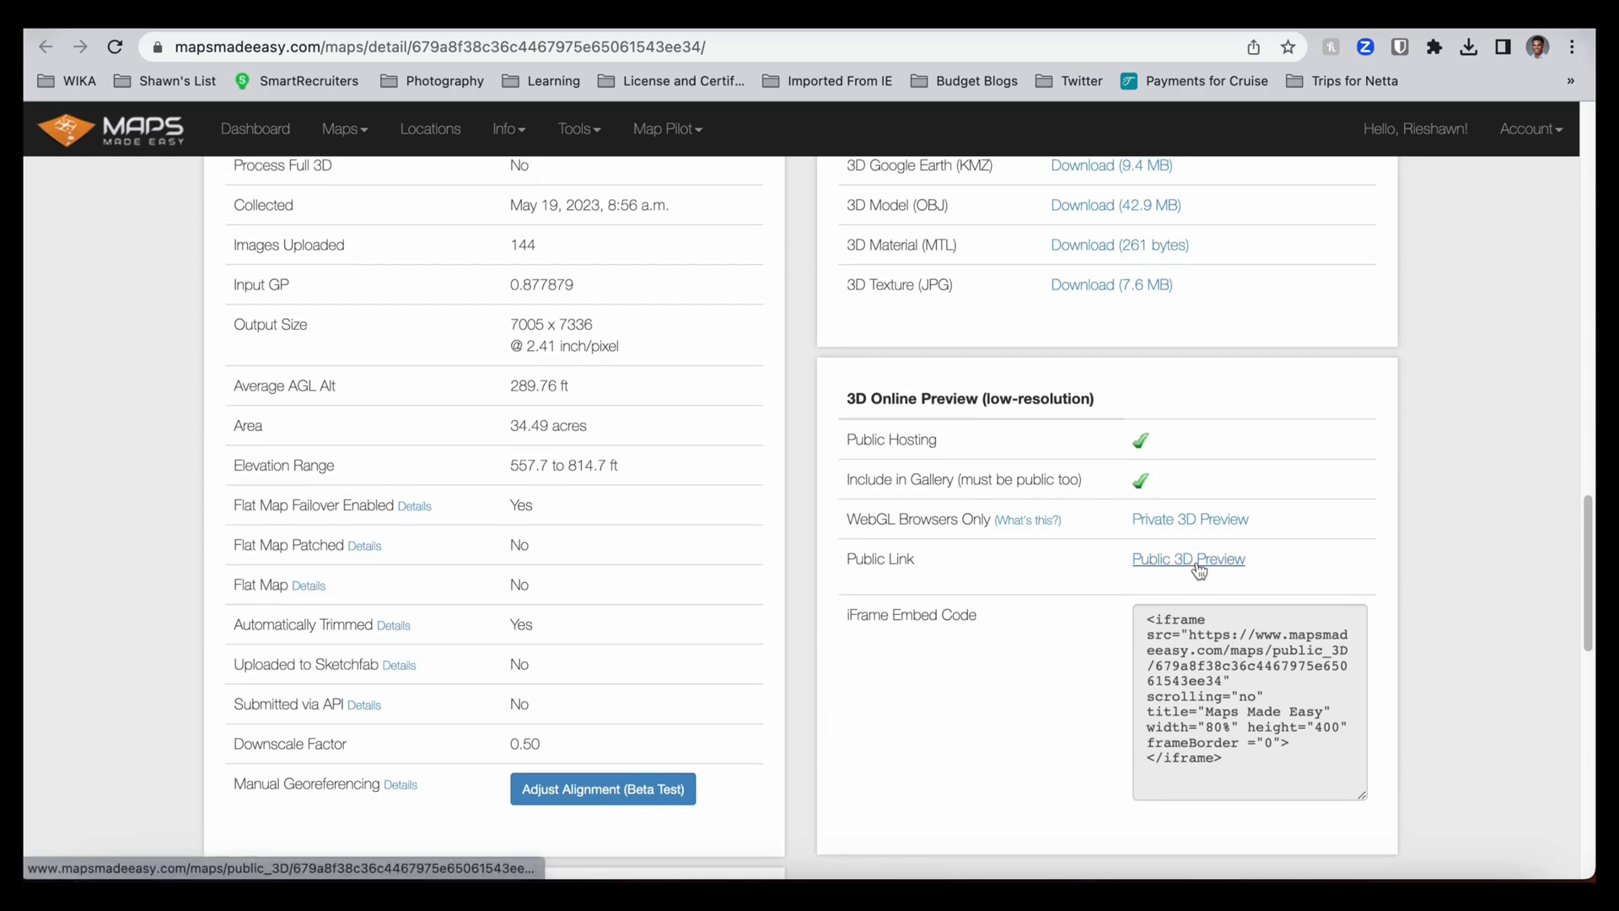
scroll(1196, 566, "down", 10)
scroll(1194, 573, "down", 6)
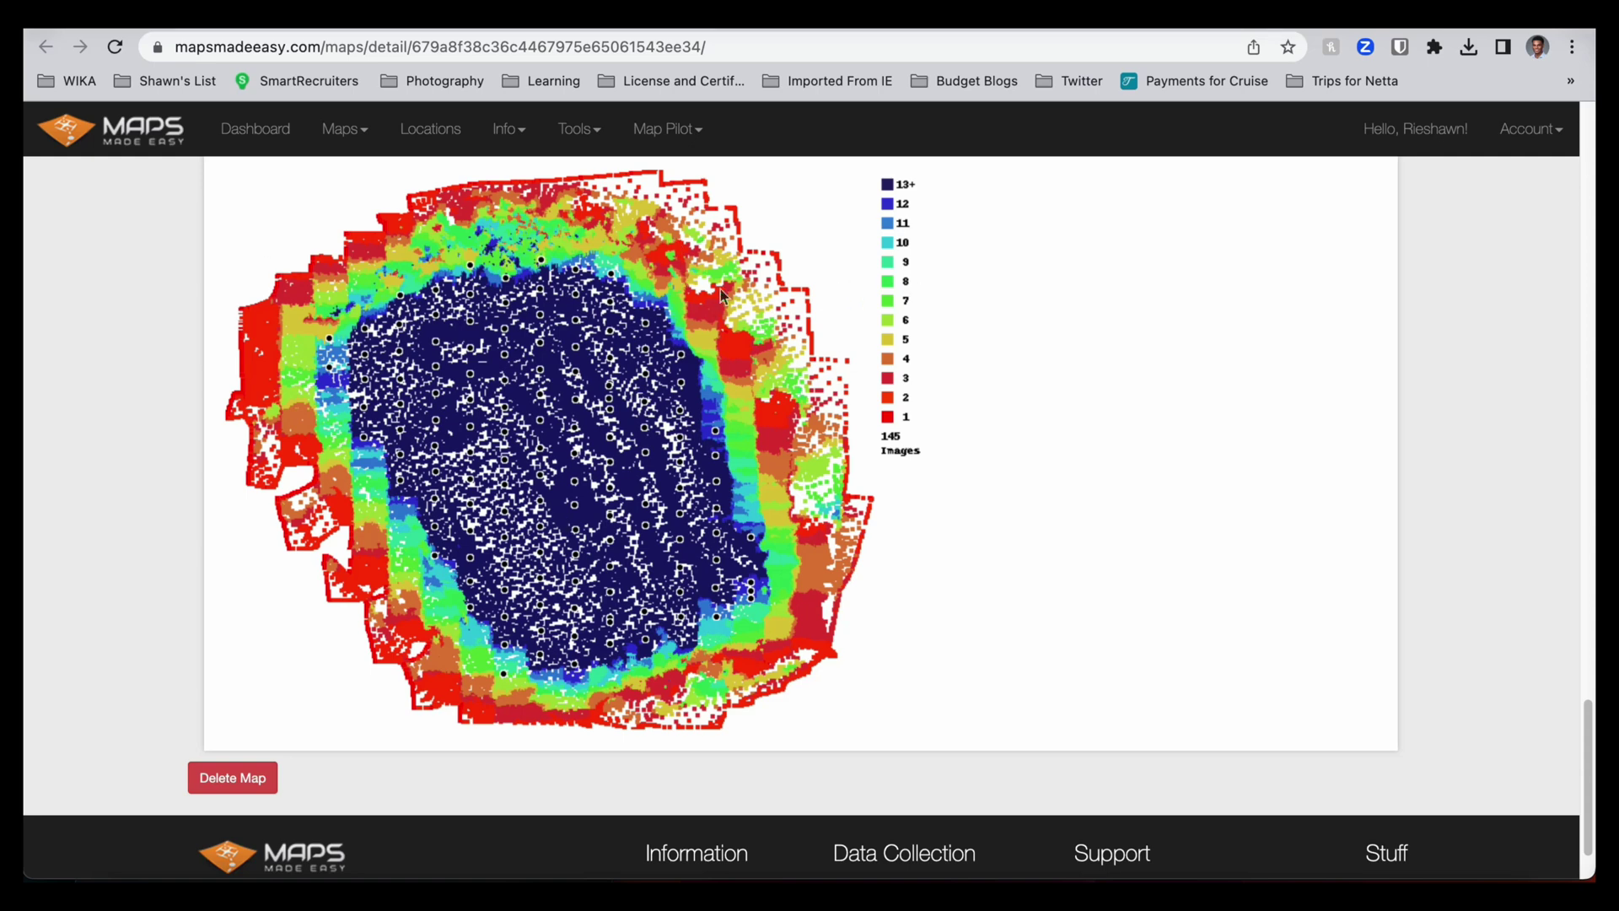
Scroll down to the Overlap Report, then back up to the Advanced Output download table.
scroll(1150, 452, "down", 10)
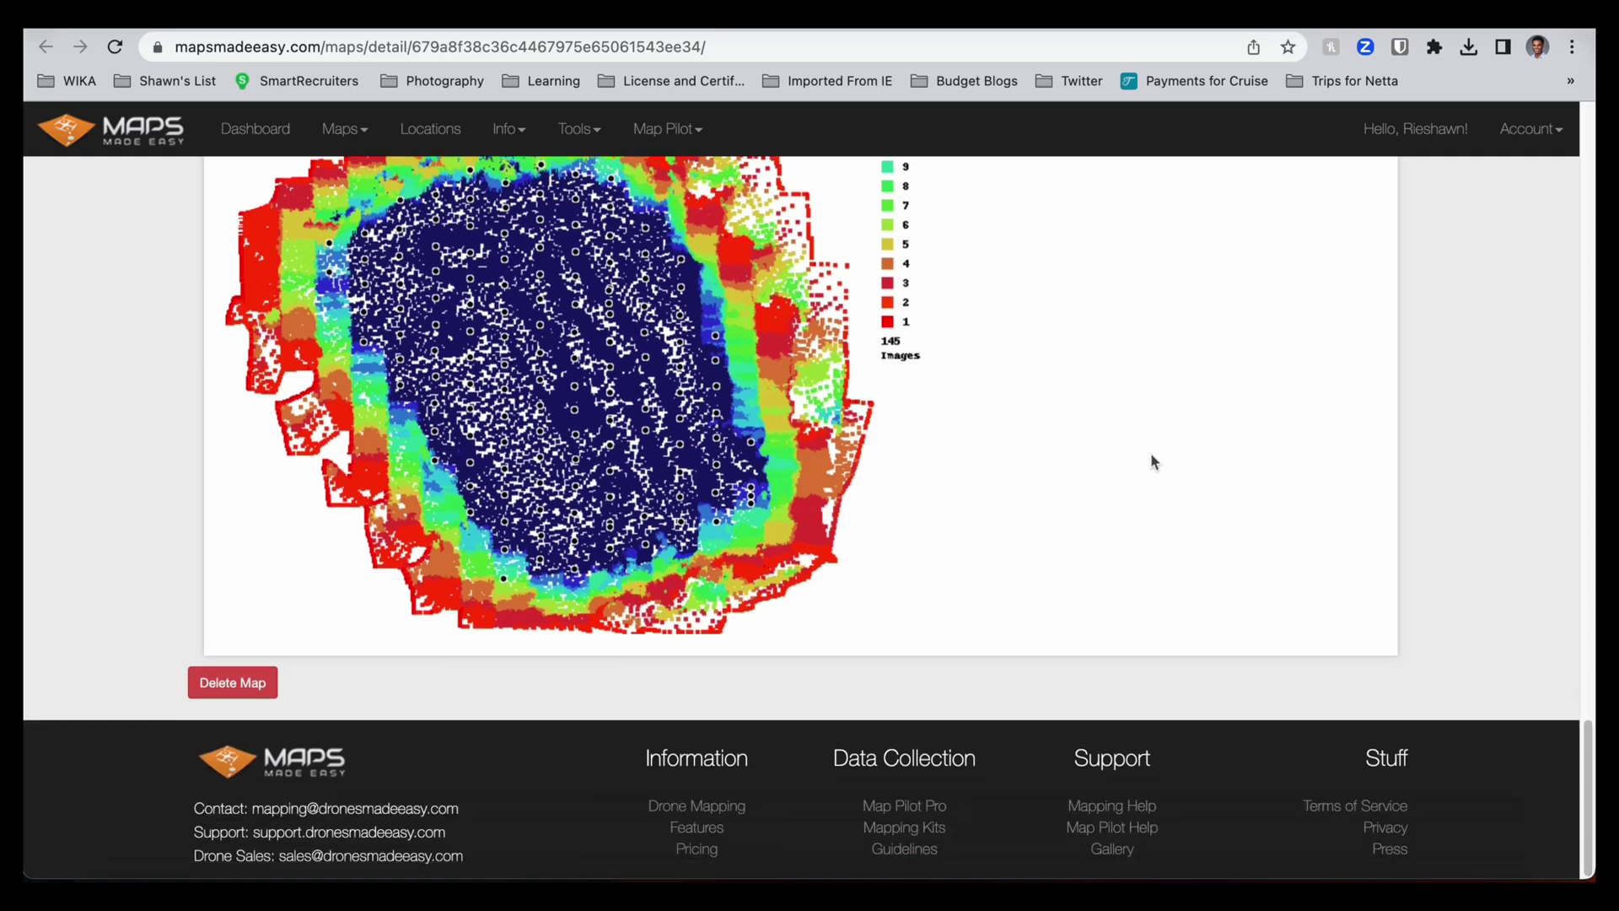
scroll(1151, 450, "up", 1)
scroll(1194, 454, "up", 1)
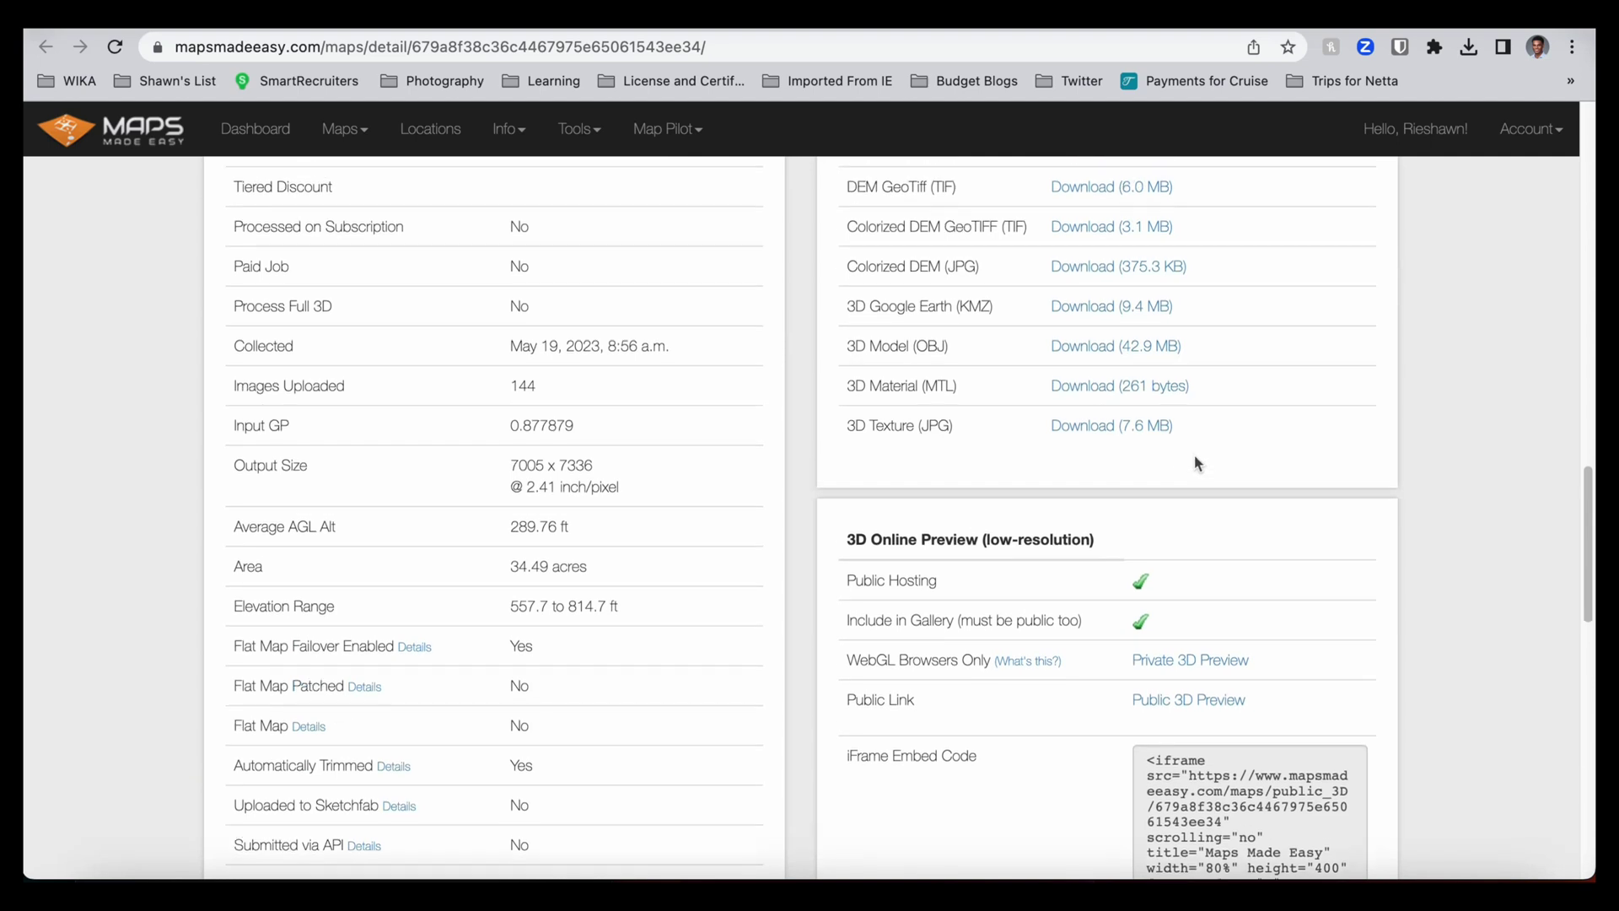
scroll(1200, 465, "up", 2)
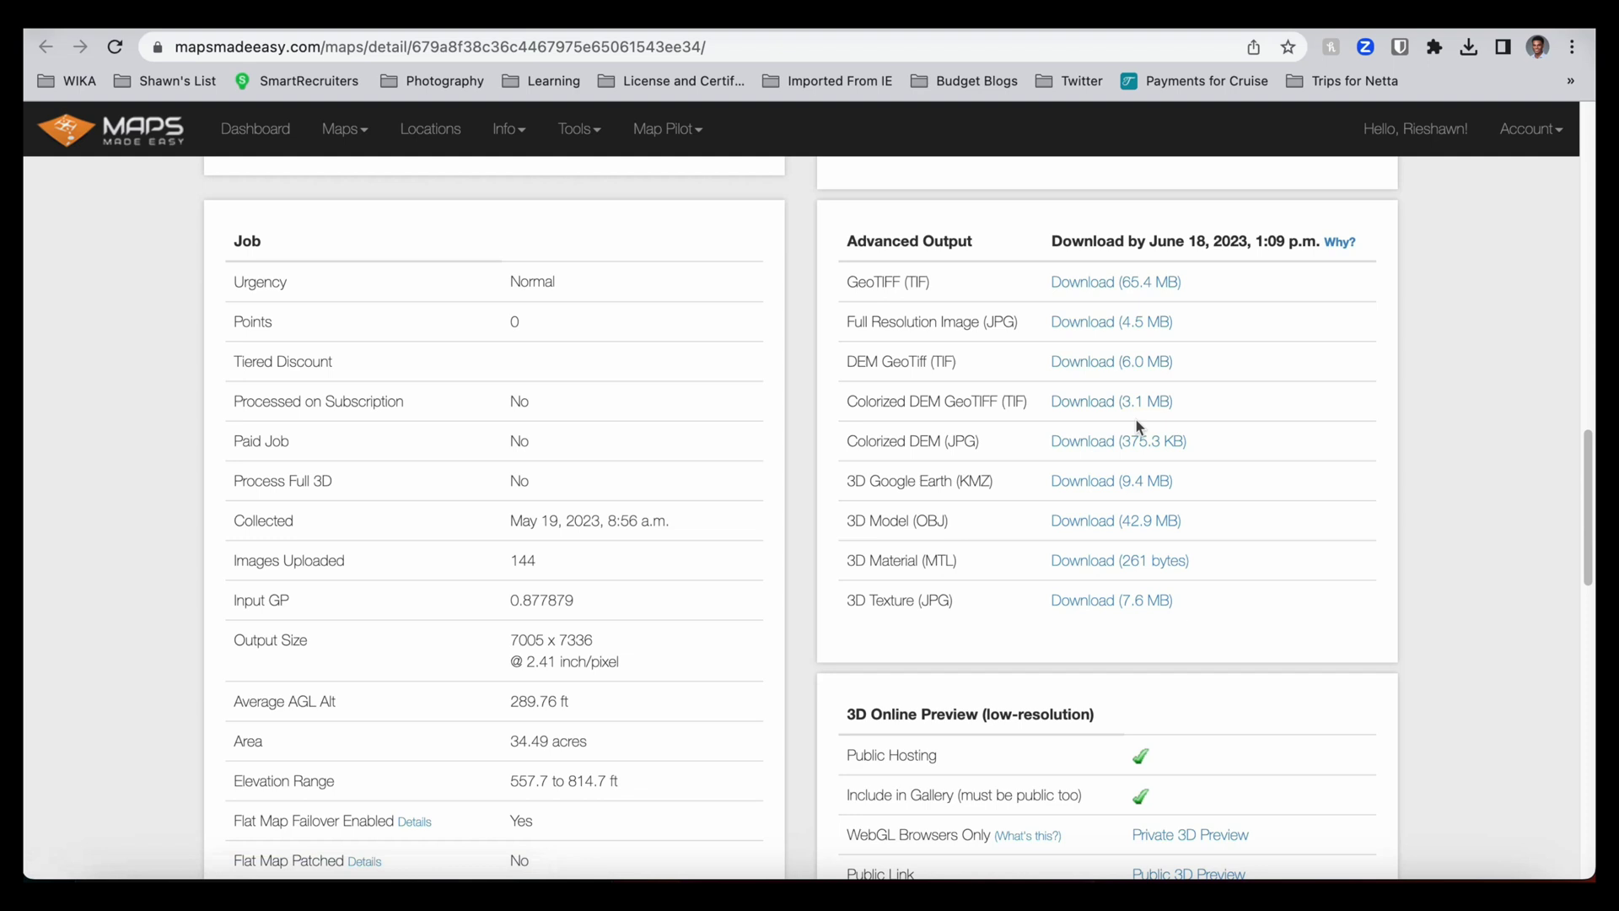
scroll(1135, 418, "down", 3)
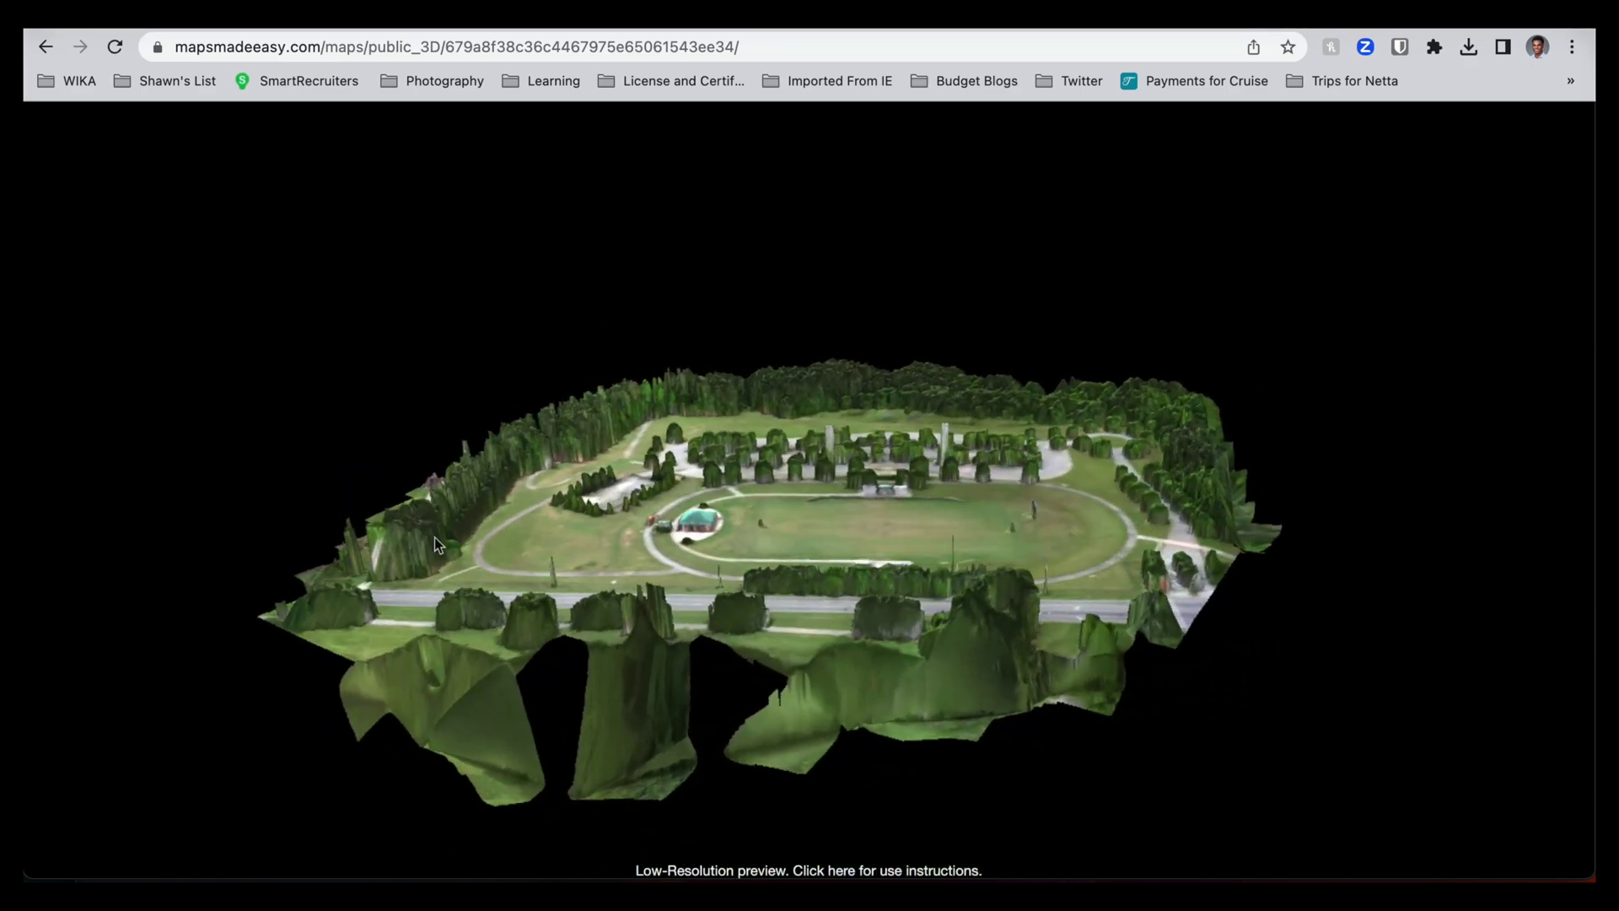
Orbit and tilt the public 3D park model around the stadium, then return to the map page.
scroll(692, 582, "up", 5)
scroll(690, 582, "up", 2)
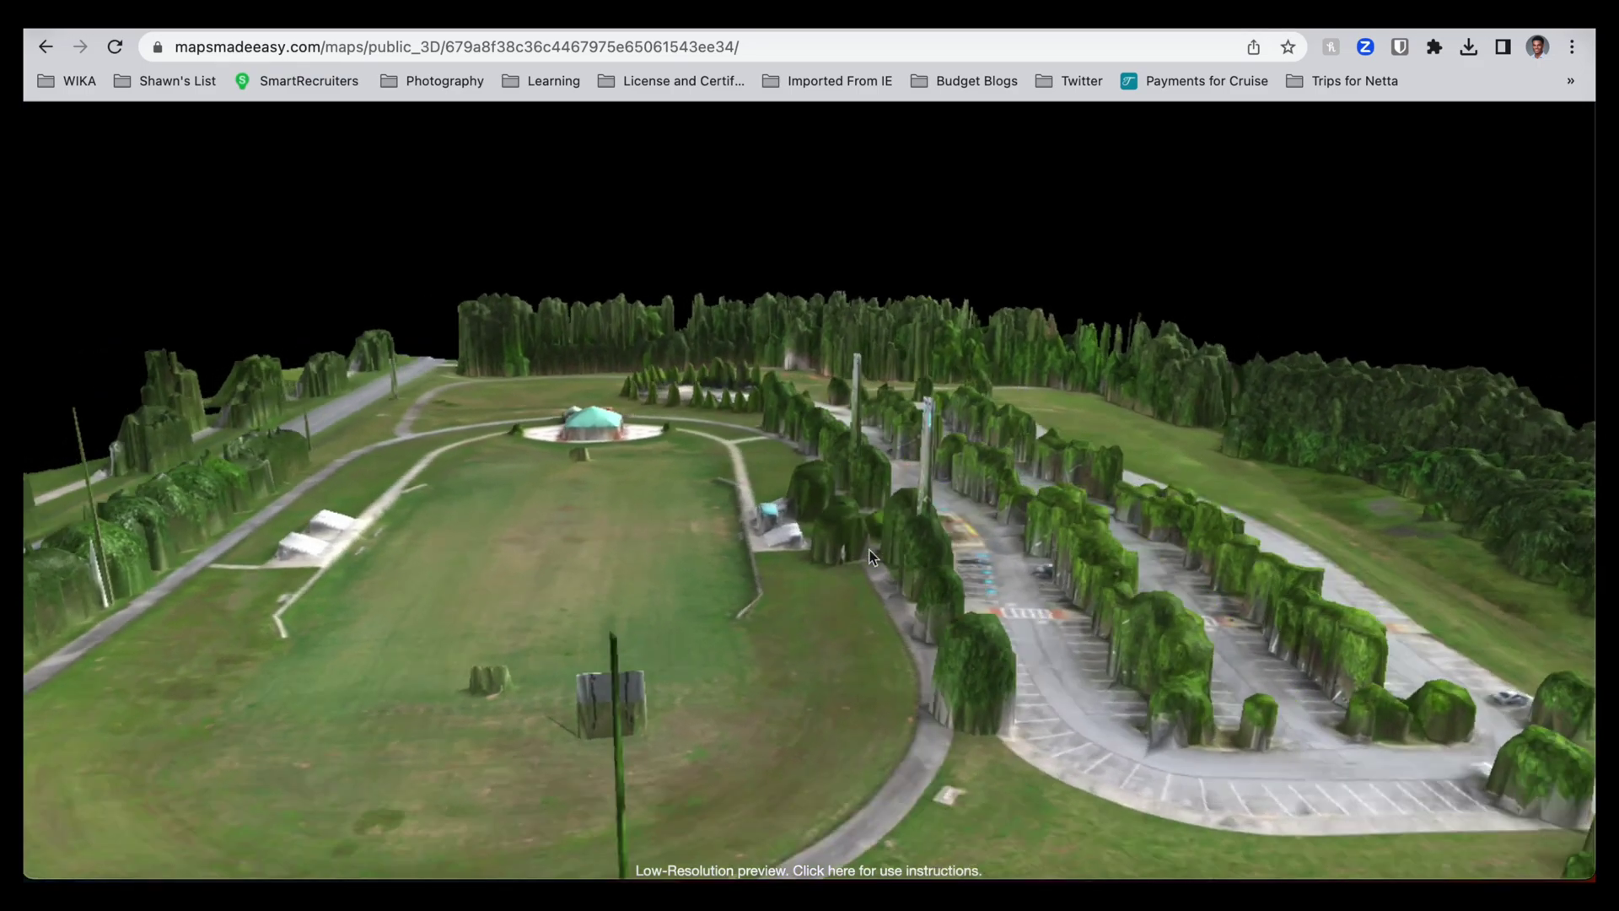
left_click_drag(869, 549, 808, 553)
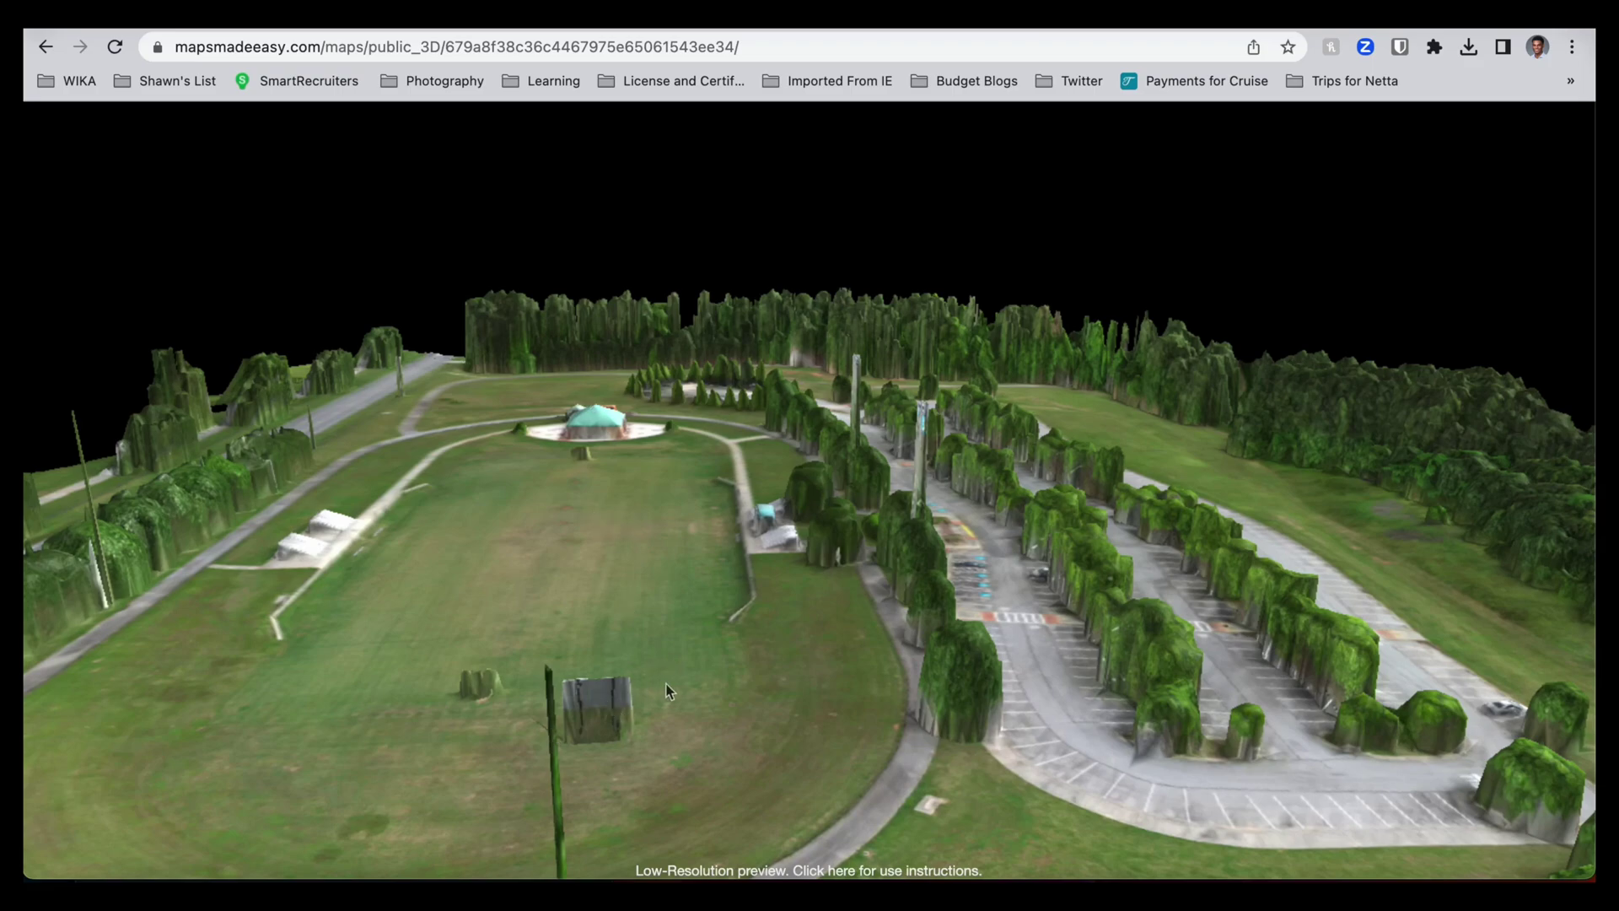
left_click_drag(668, 685, 984, 584)
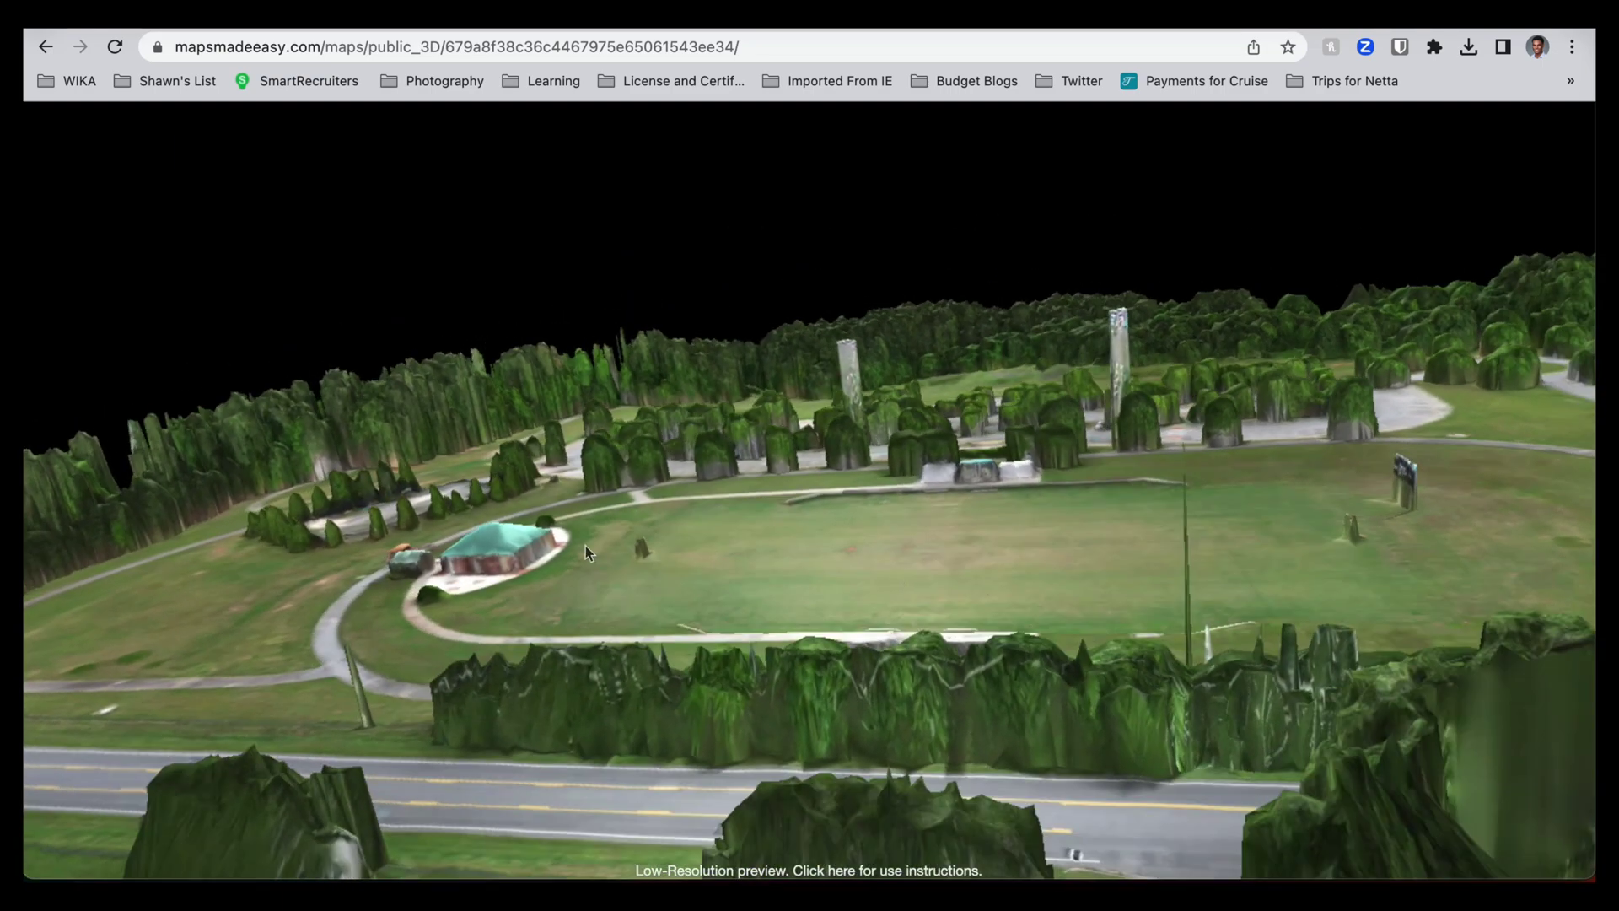
left_click_drag(588, 552, 803, 539)
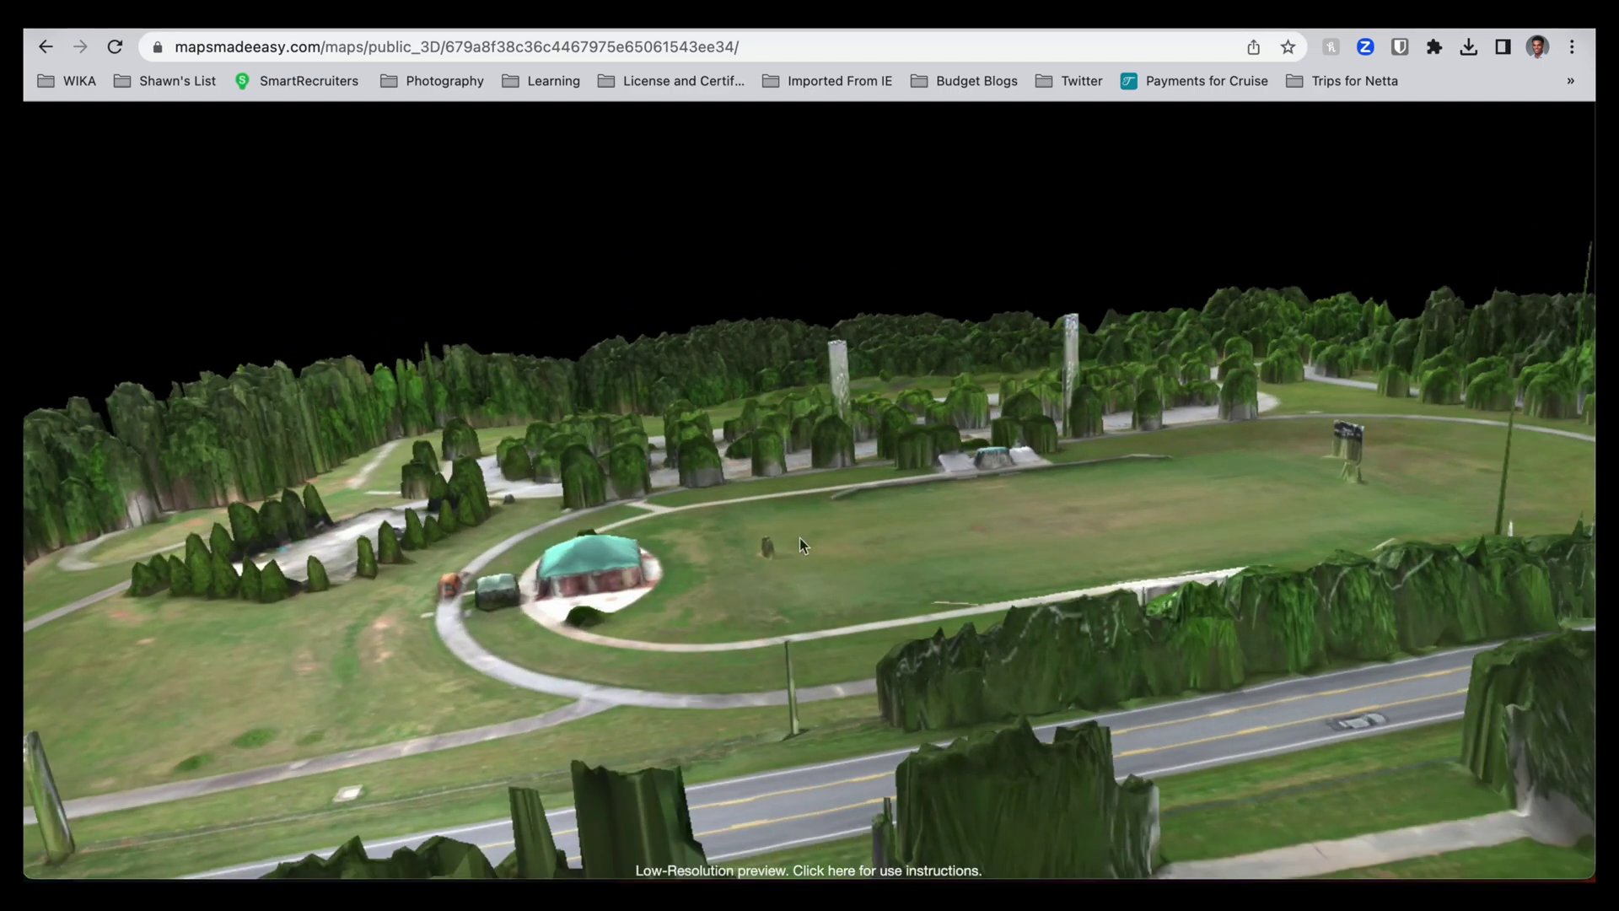
left_click_drag(963, 564, 709, 291)
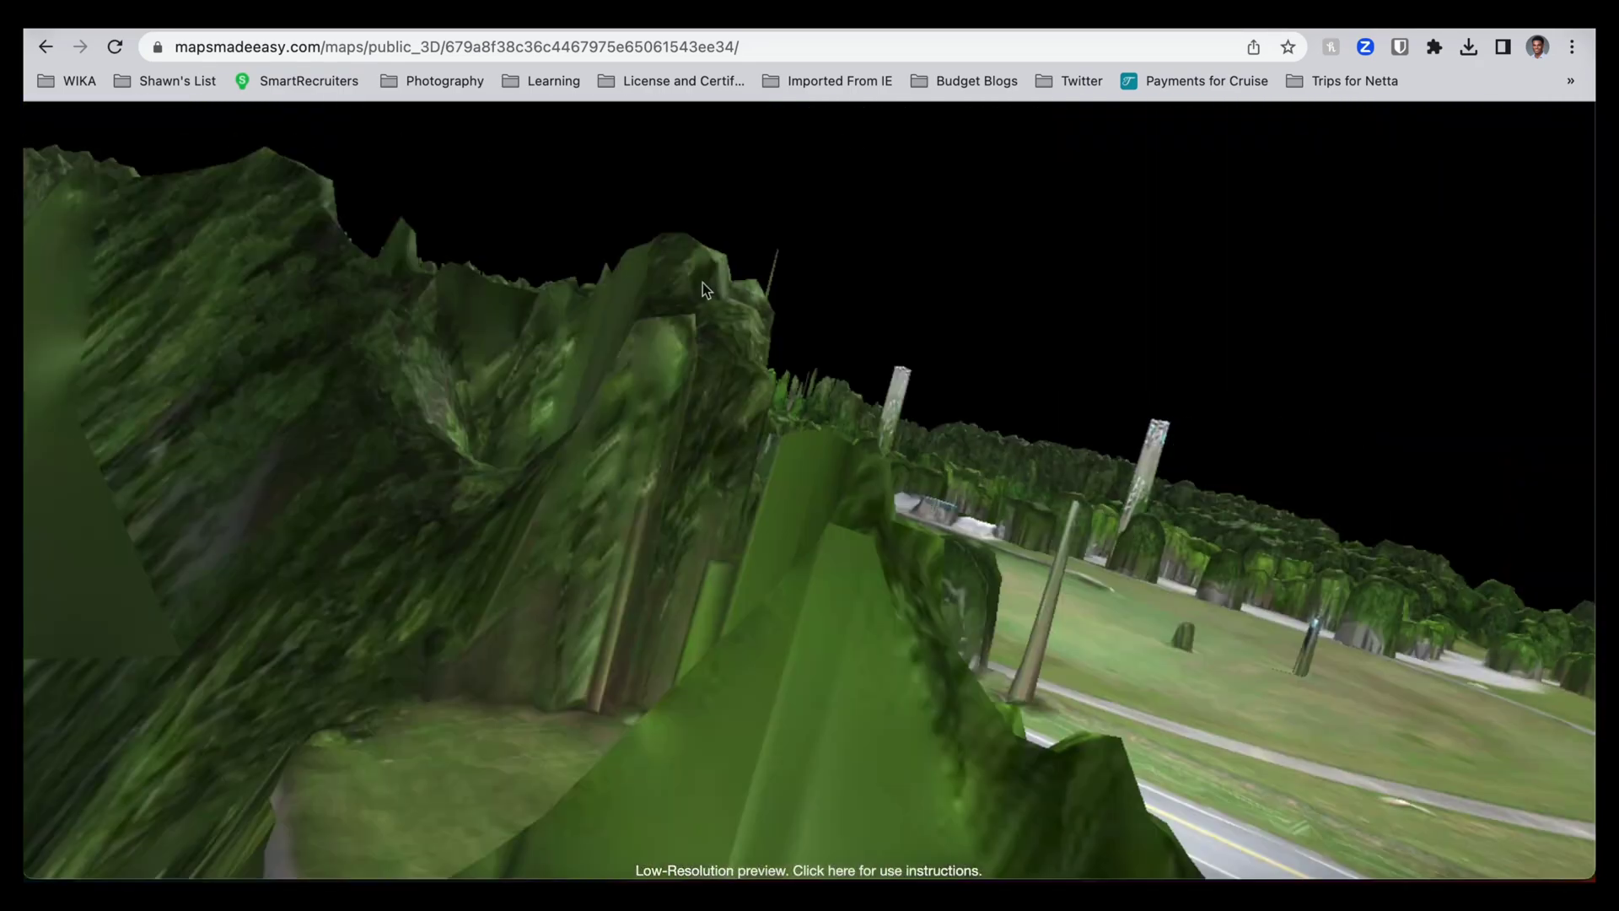
left_click(46, 53)
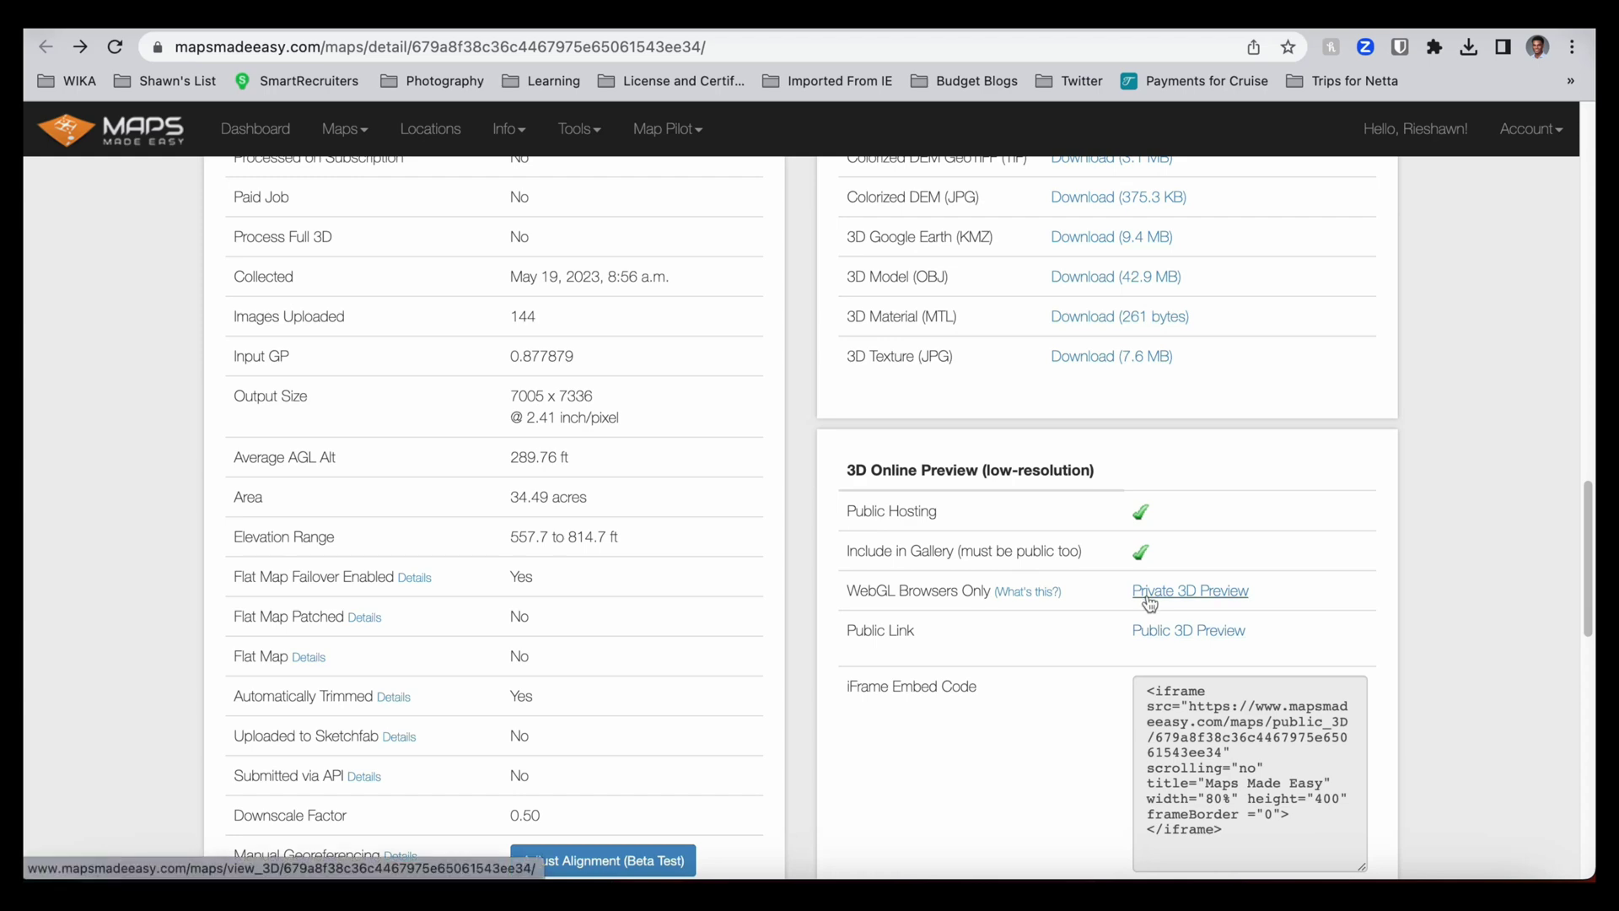
View the private 3D preview at an oblique tilt, then return to the output download links.
left_click(1182, 603)
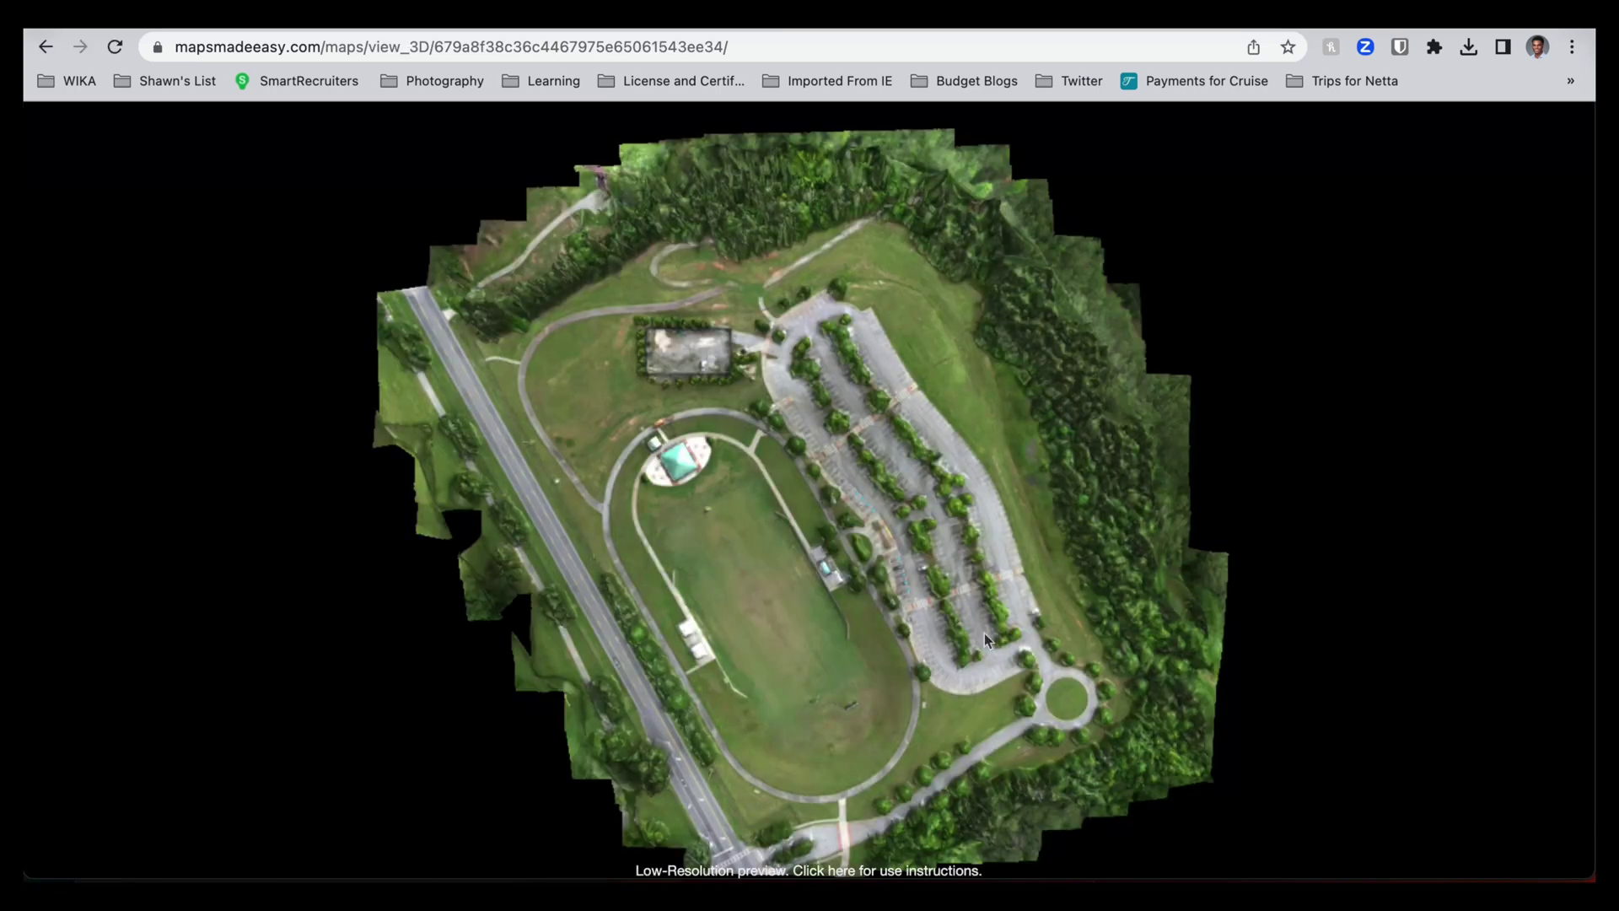
left_click_drag(984, 632, 843, 674)
left_click(46, 47)
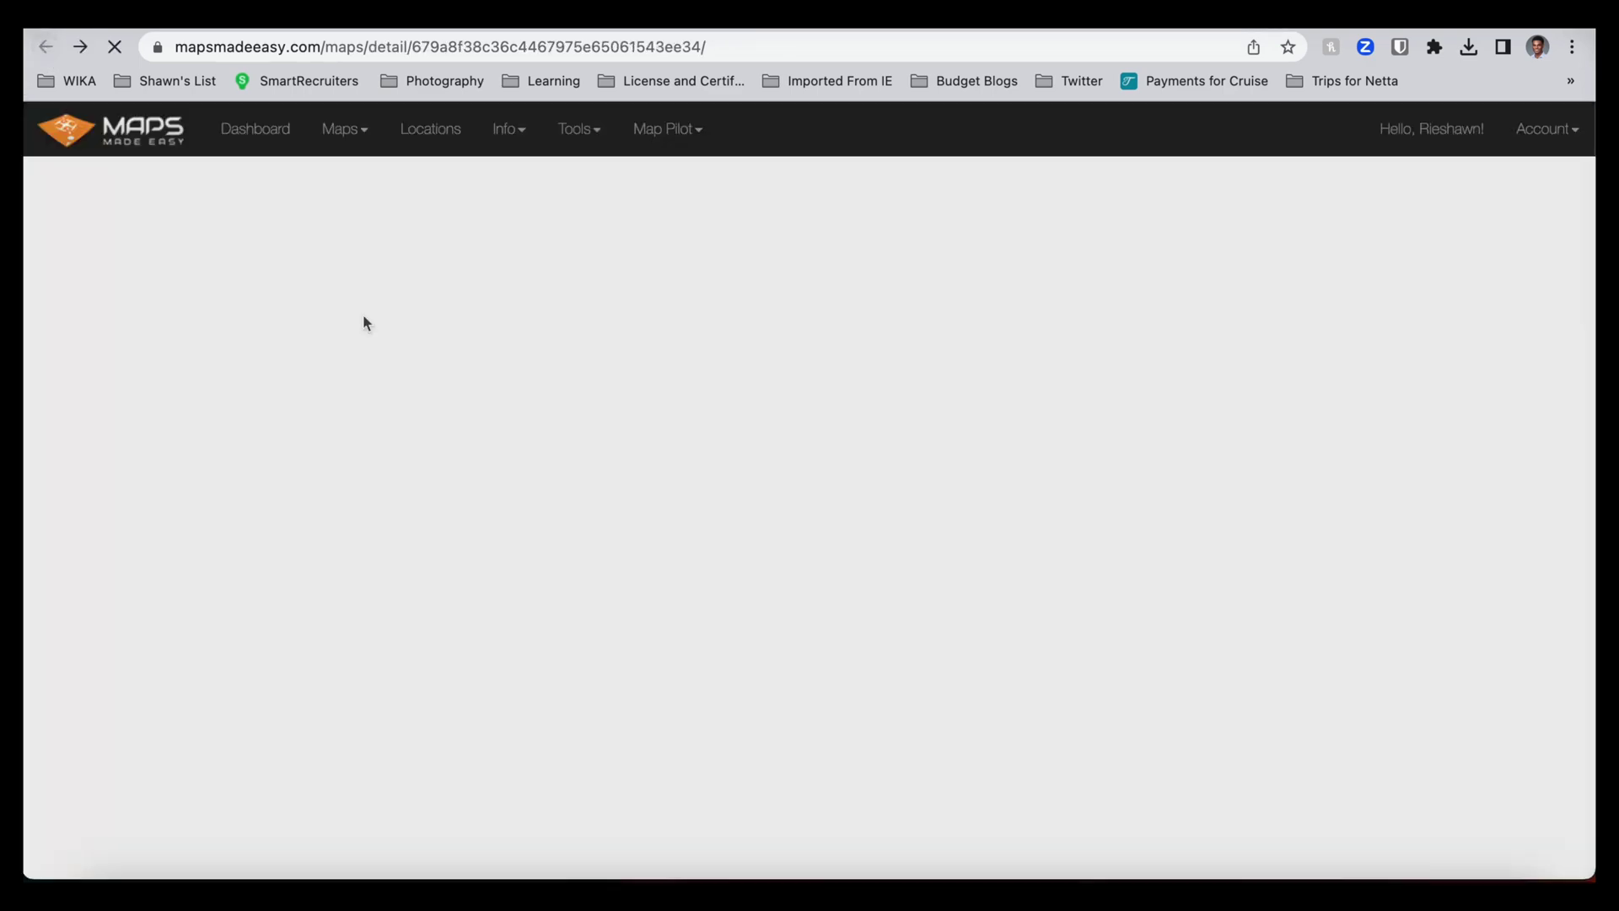
scroll(1118, 482, "up", 1)
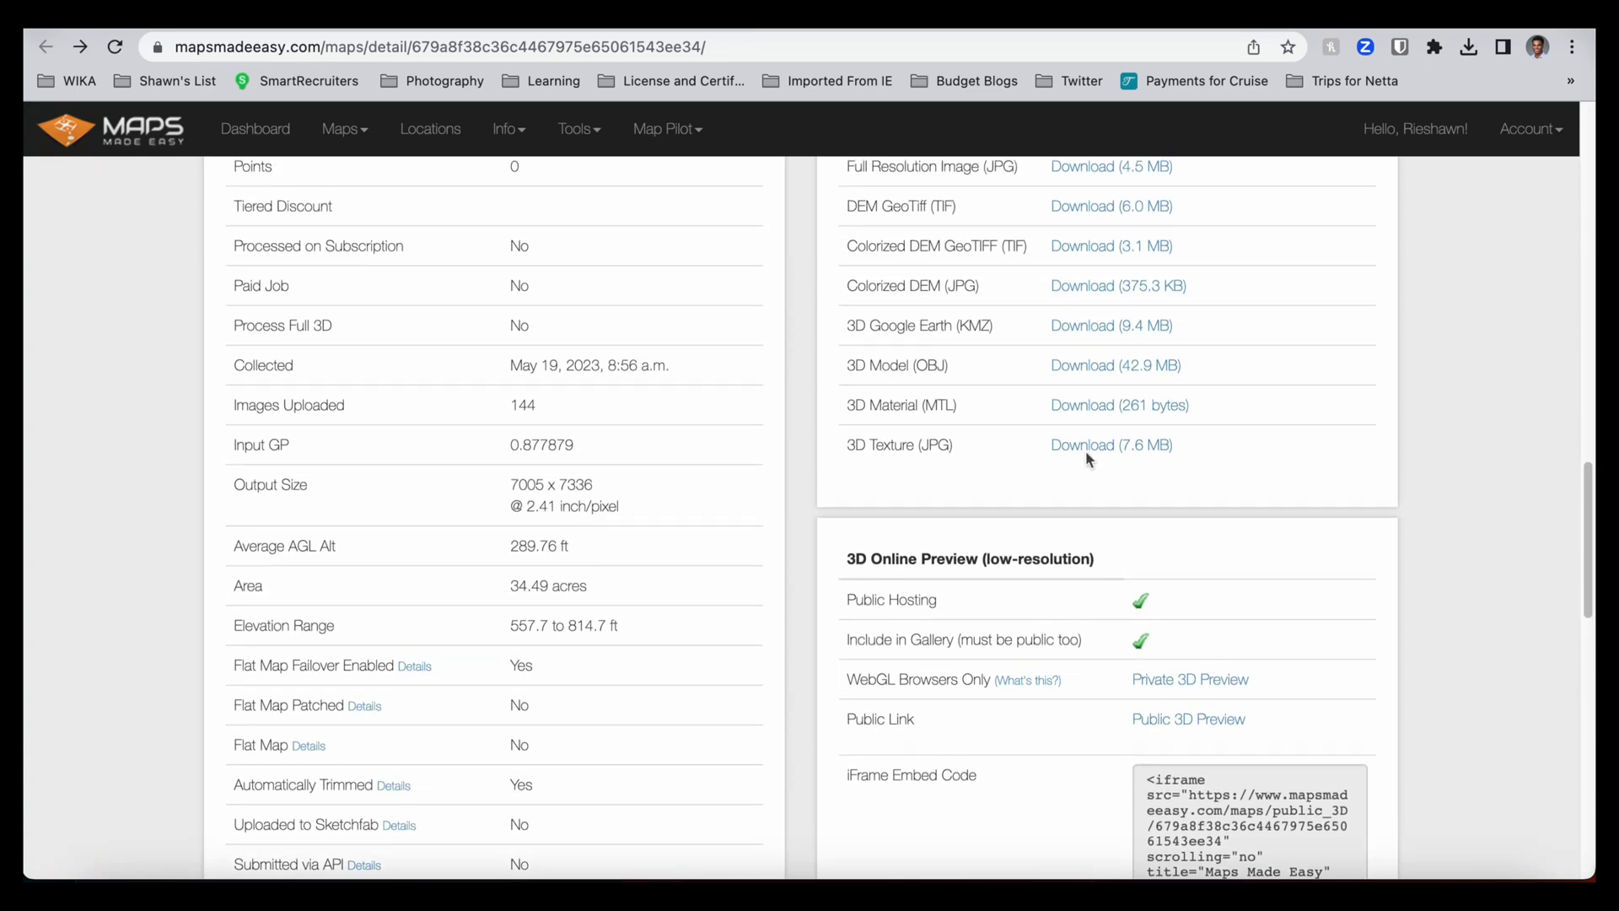
Open the 7.6 MB 3D Texture JPG and zoom into the track field at full size.
left_click(1089, 446)
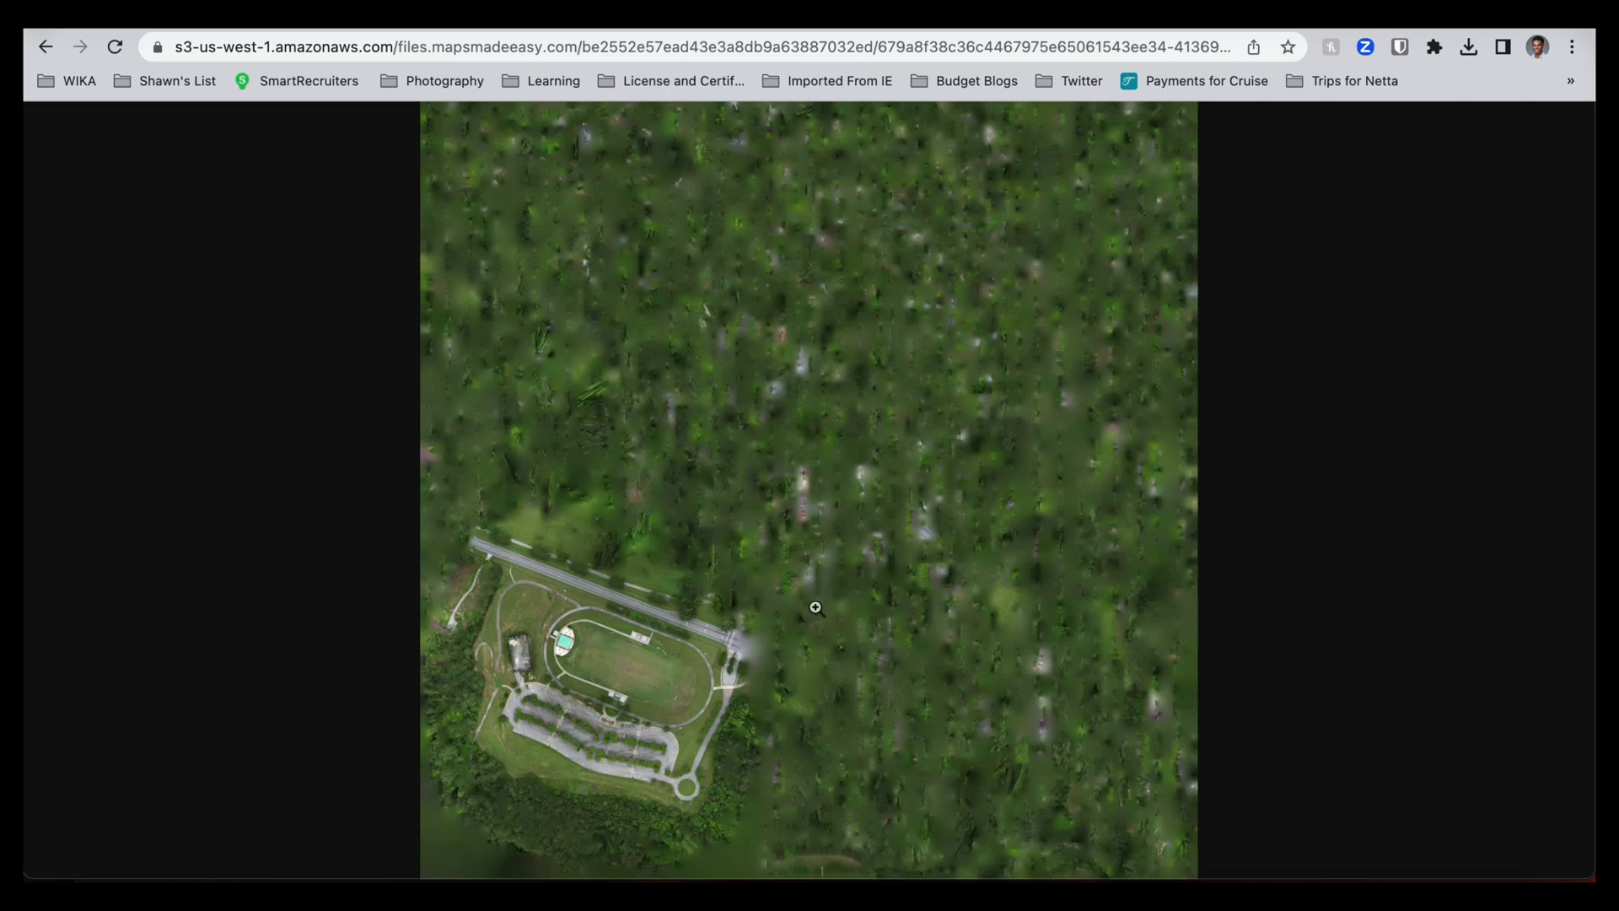
left_click(643, 674)
left_click(643, 674)
left_click(644, 674)
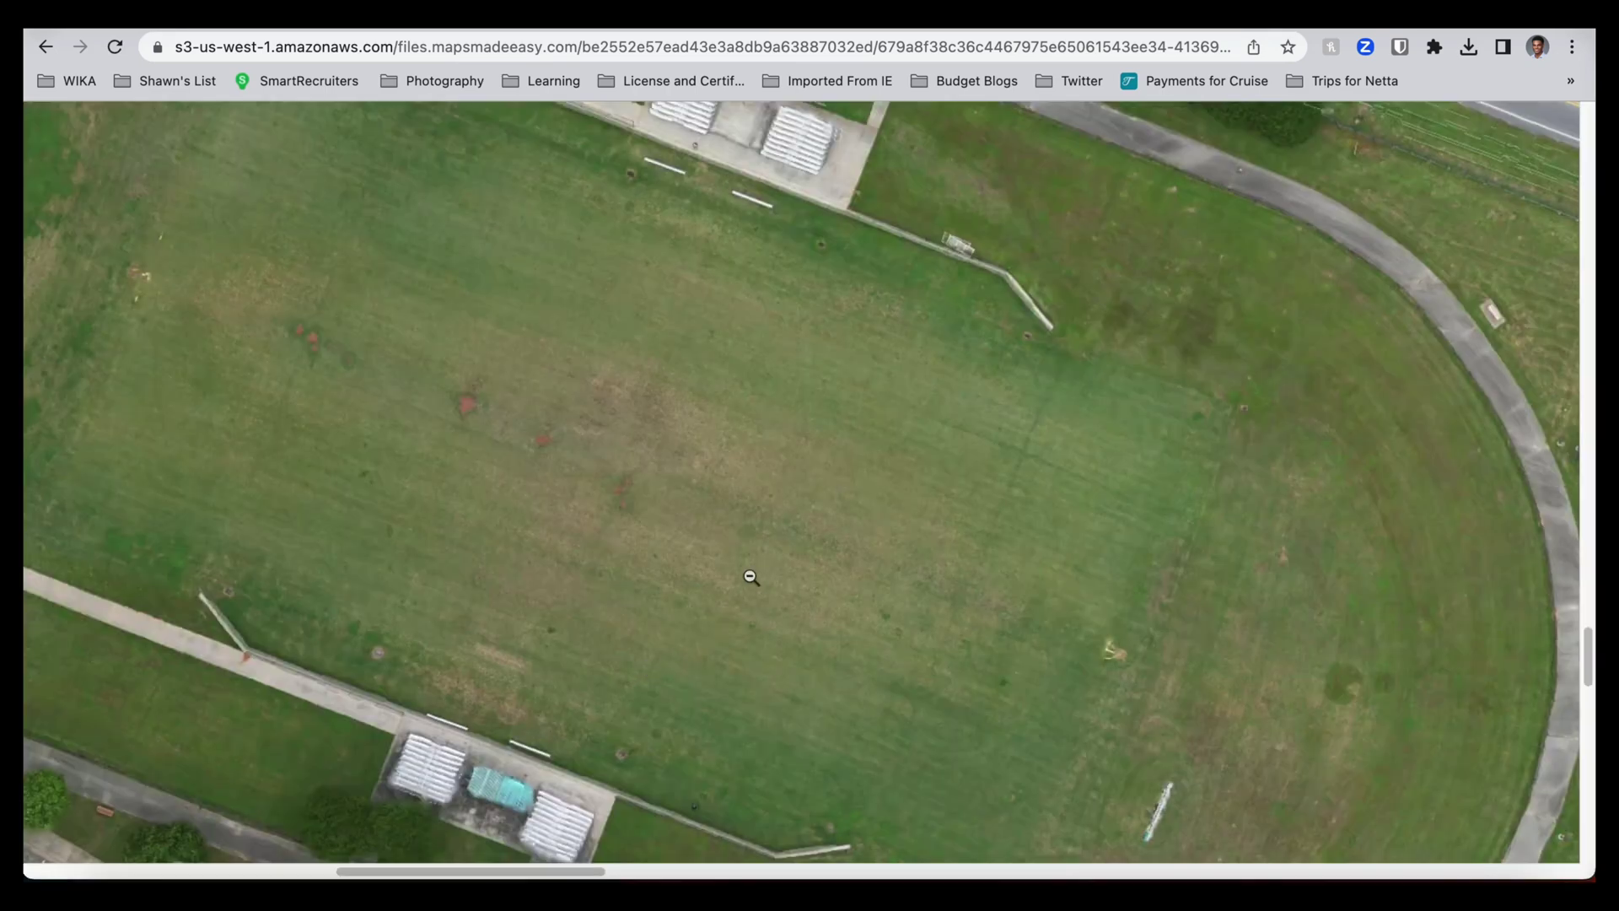
Pan around the full-size texture image, then return to the map detail page.
scroll(1005, 559, "down", 5)
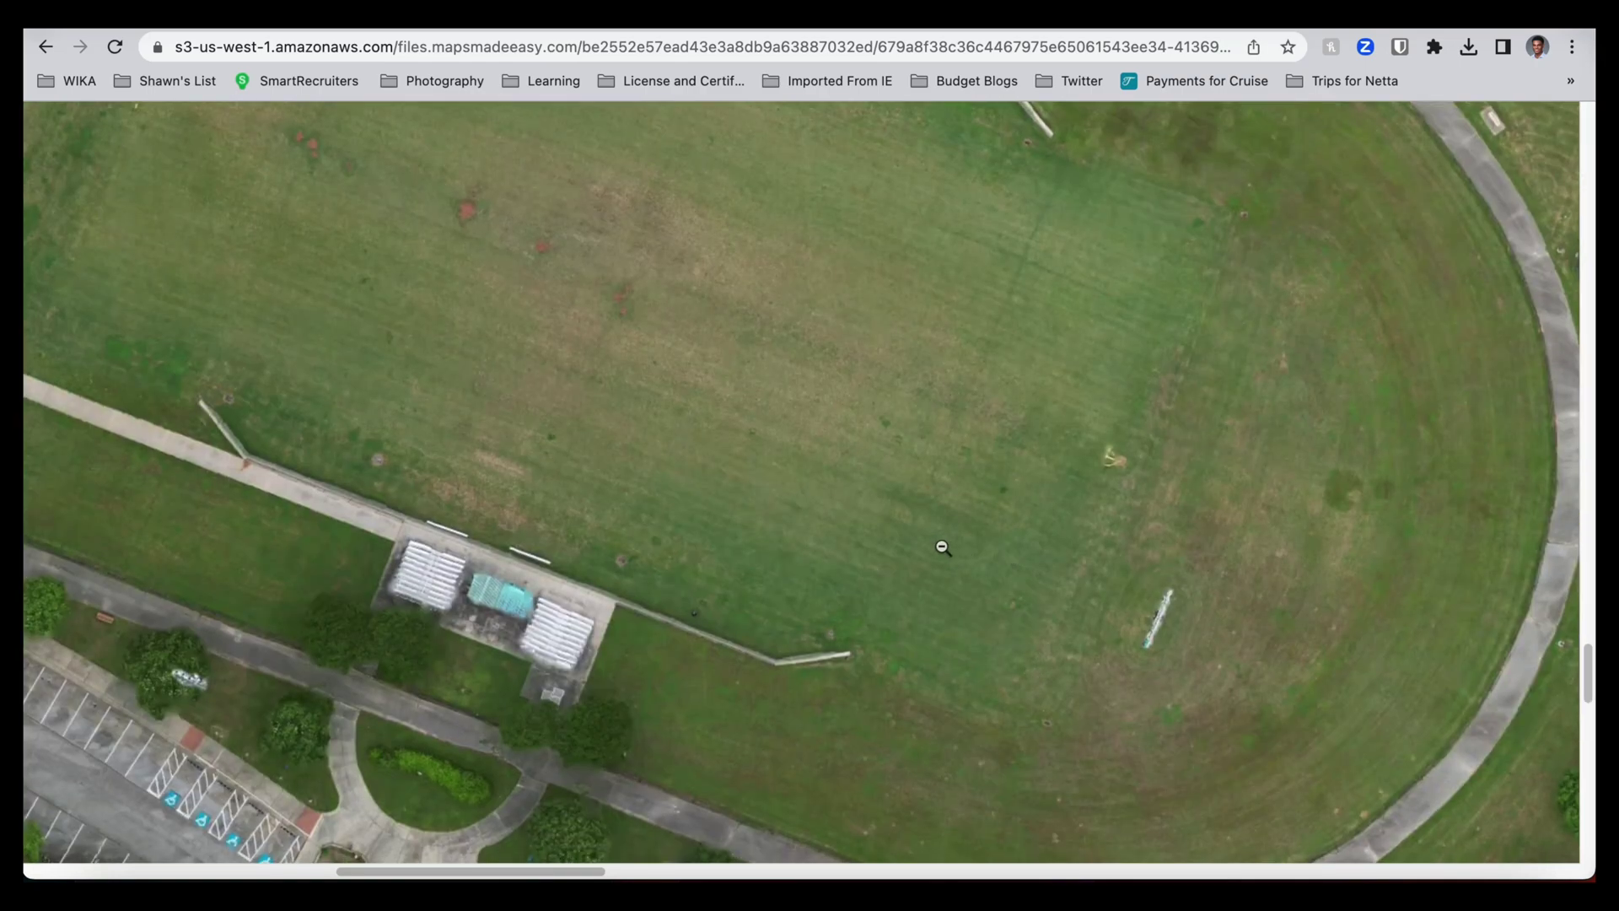
scroll(702, 585, "down", 5)
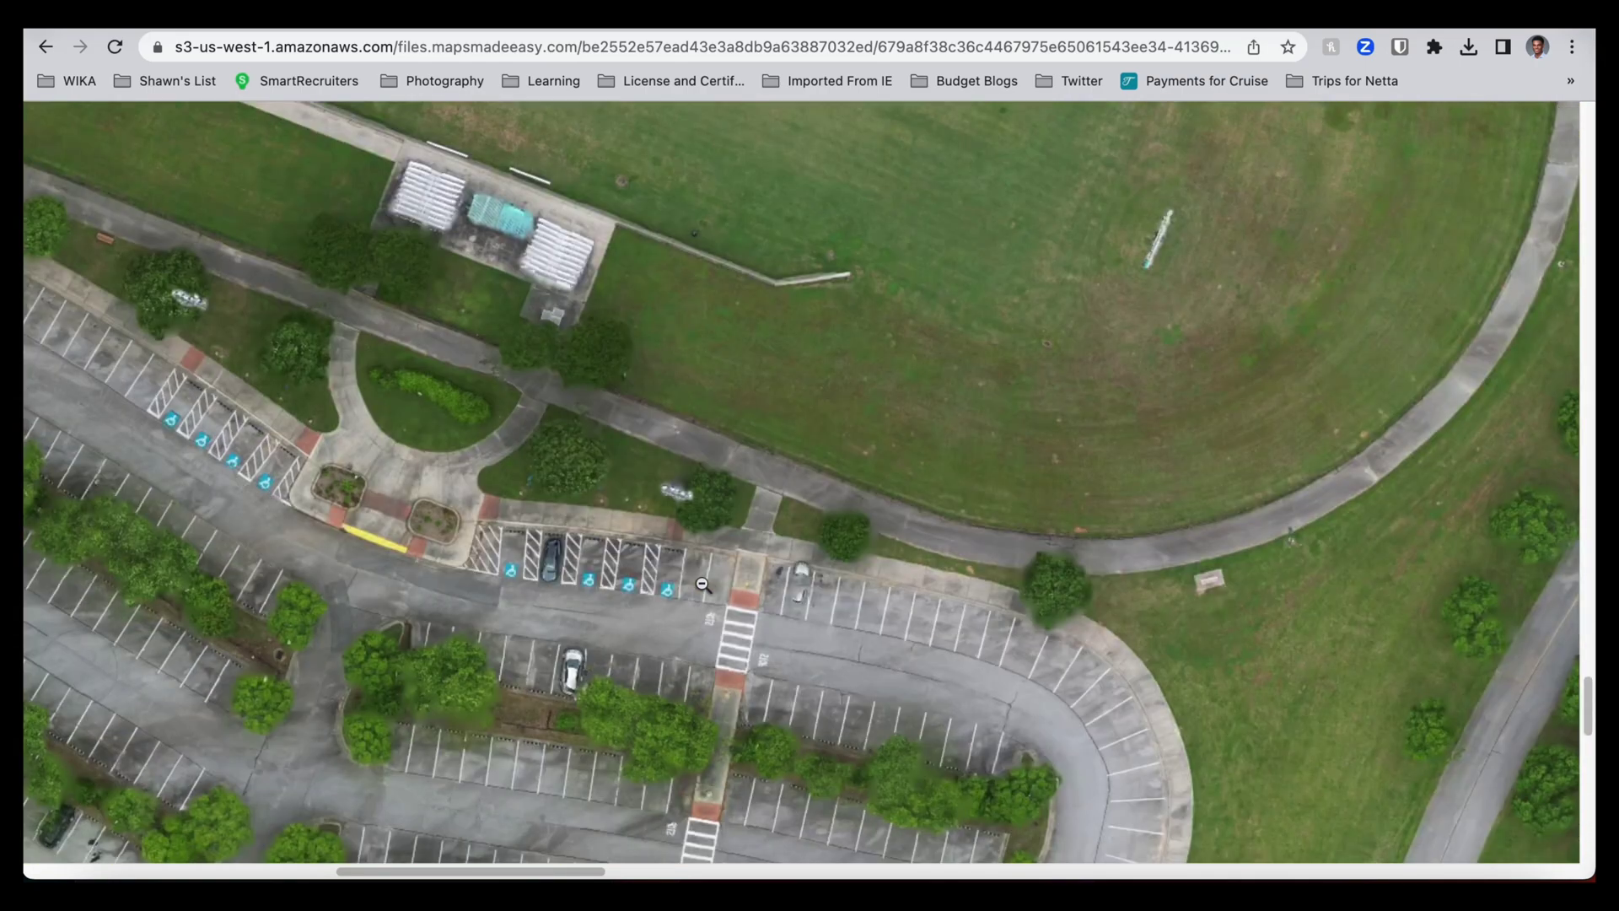
scroll(703, 585, "down", 3)
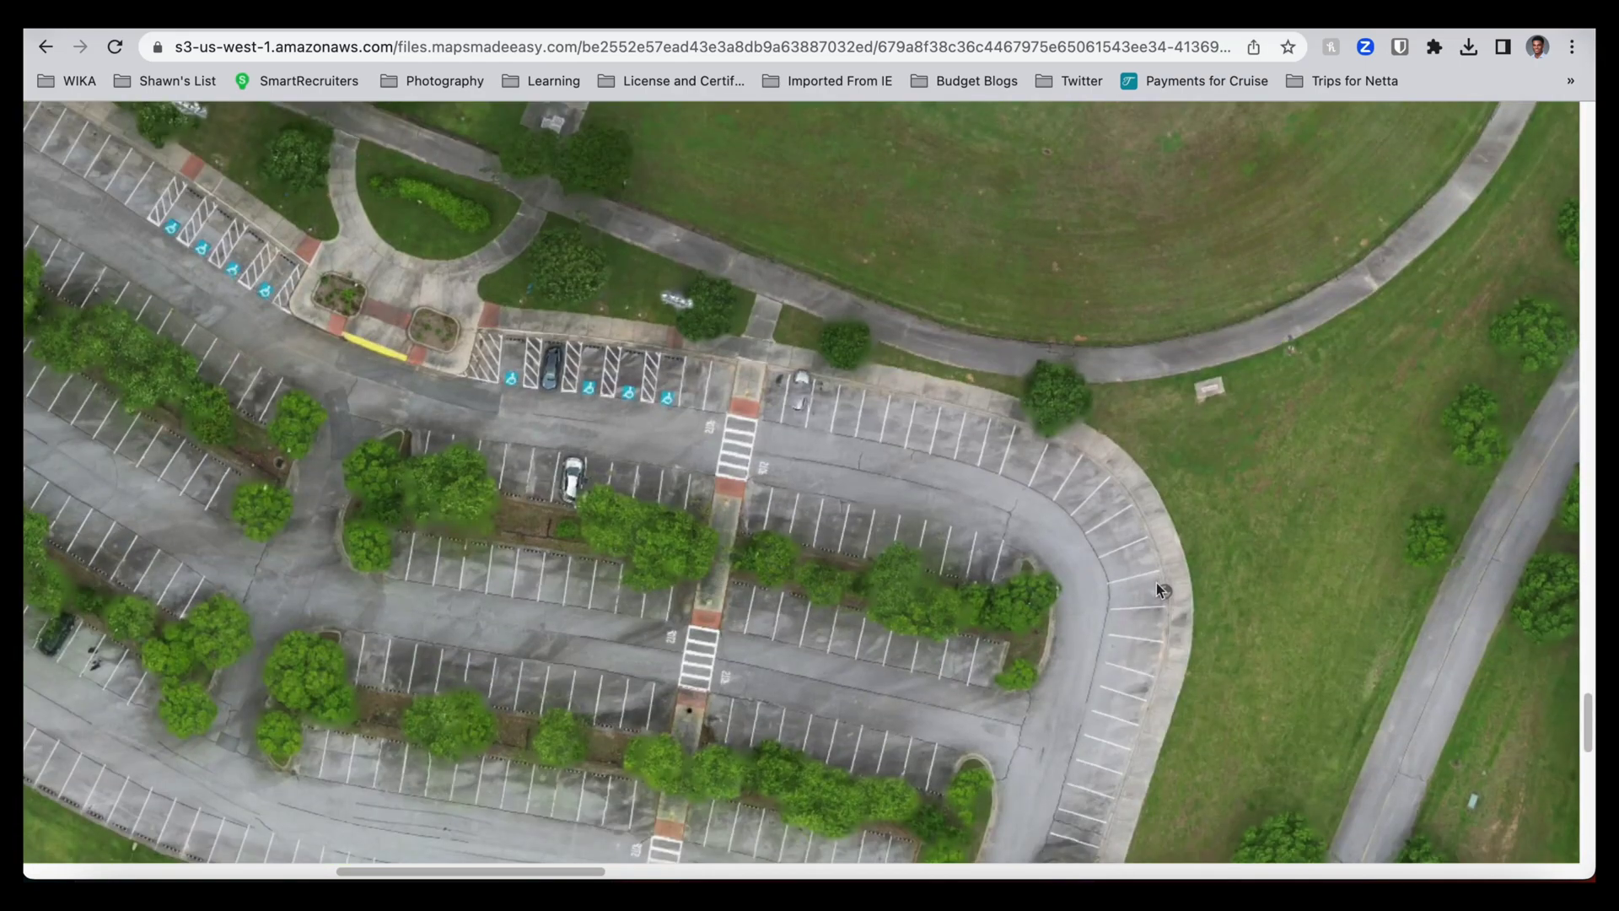
scroll(1116, 582, "right", 10)
scroll(1108, 582, "left", 20)
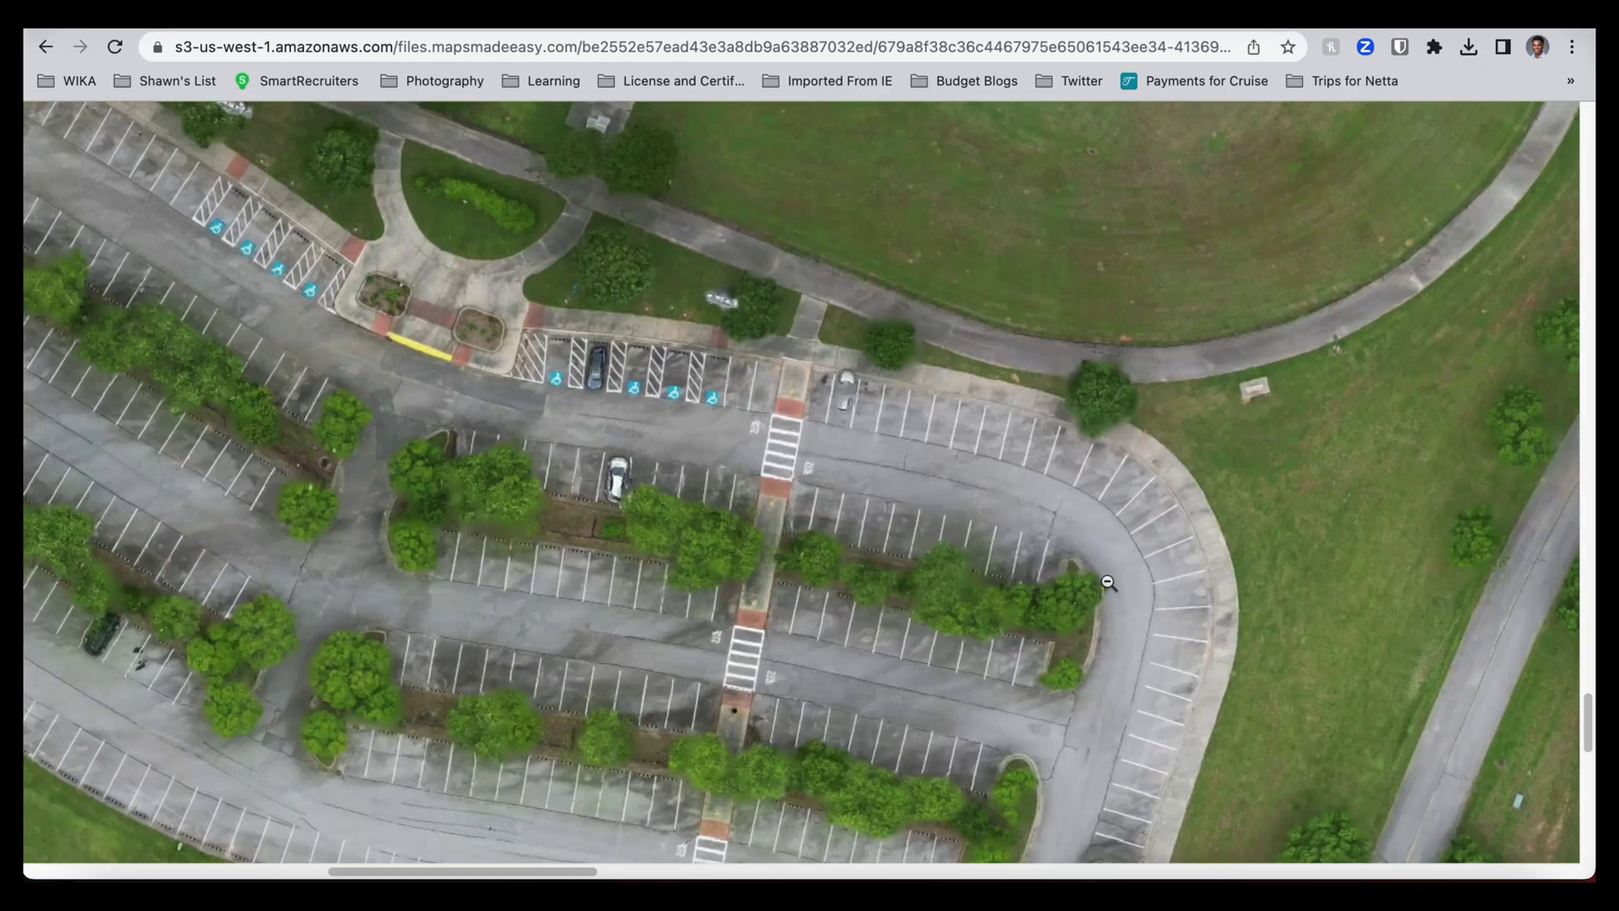
scroll(1108, 581, "right", 10)
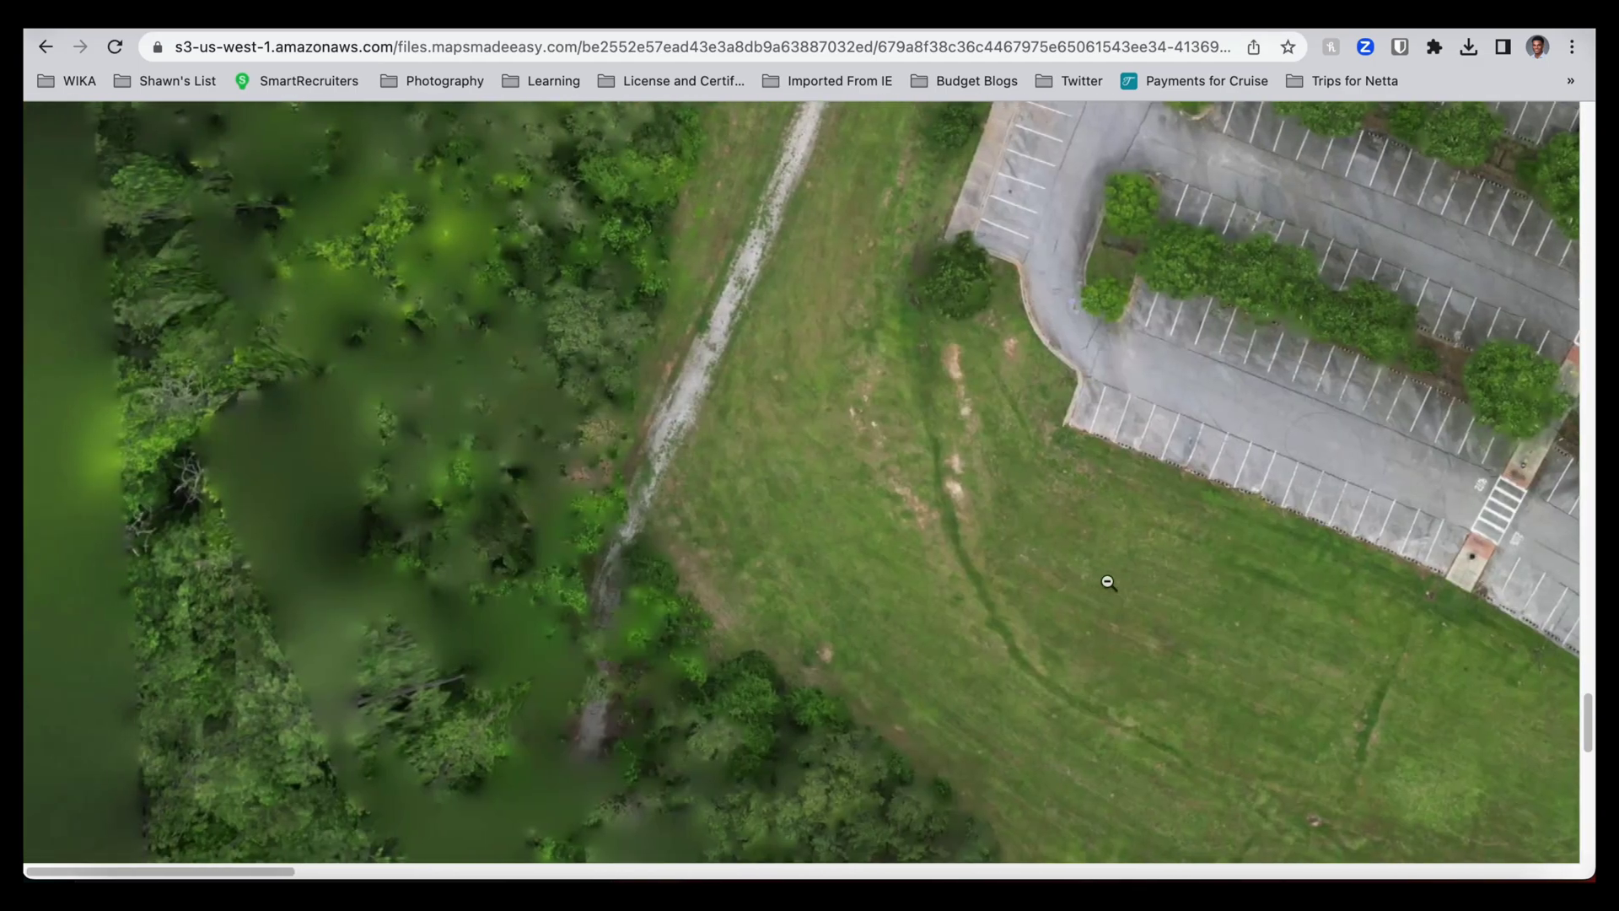
scroll(1108, 581, "up", 8)
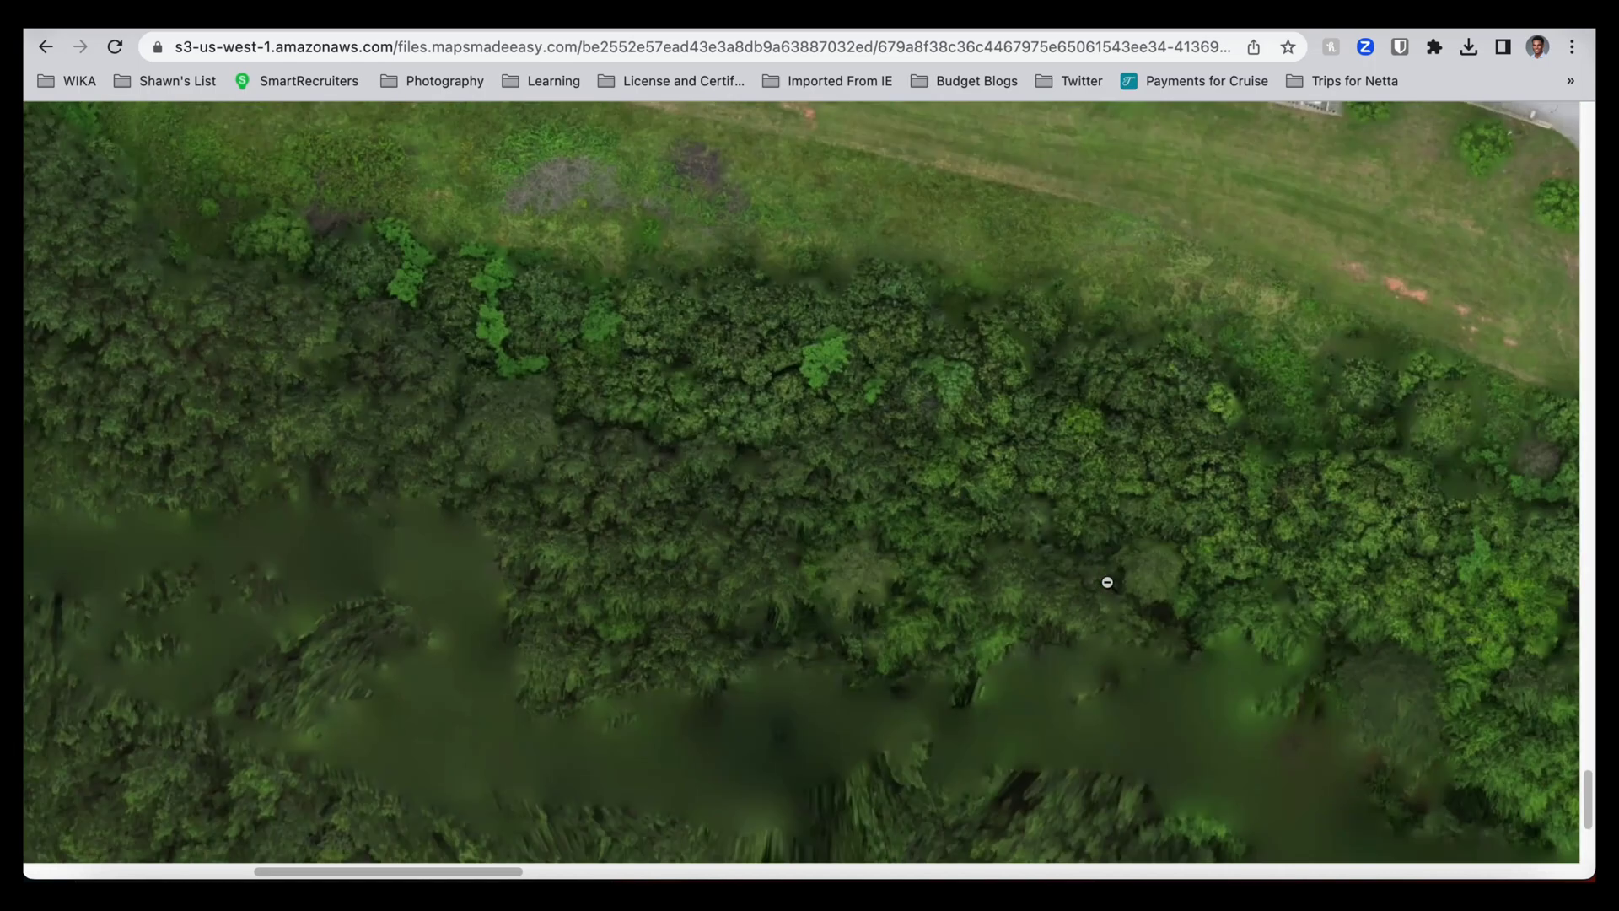
scroll(929, 569, "up", 8)
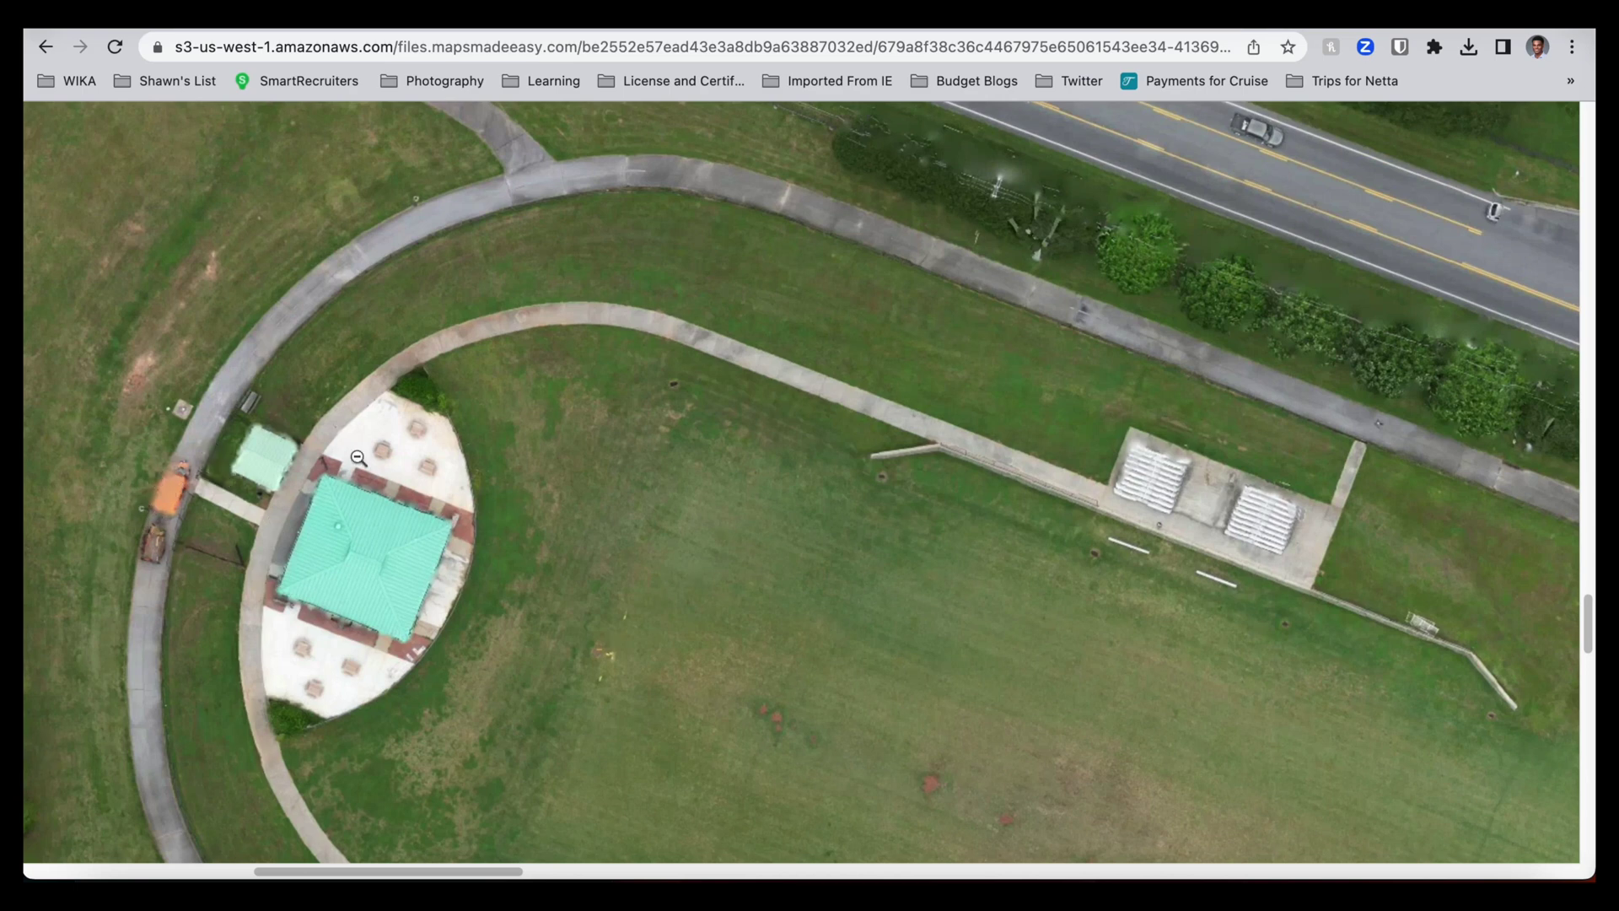
left_click(45, 47)
Download the 9.4 MB 3D Google Earth KMZ and open it, denying Photoshop Documents access.
scroll(998, 472, "up", 1)
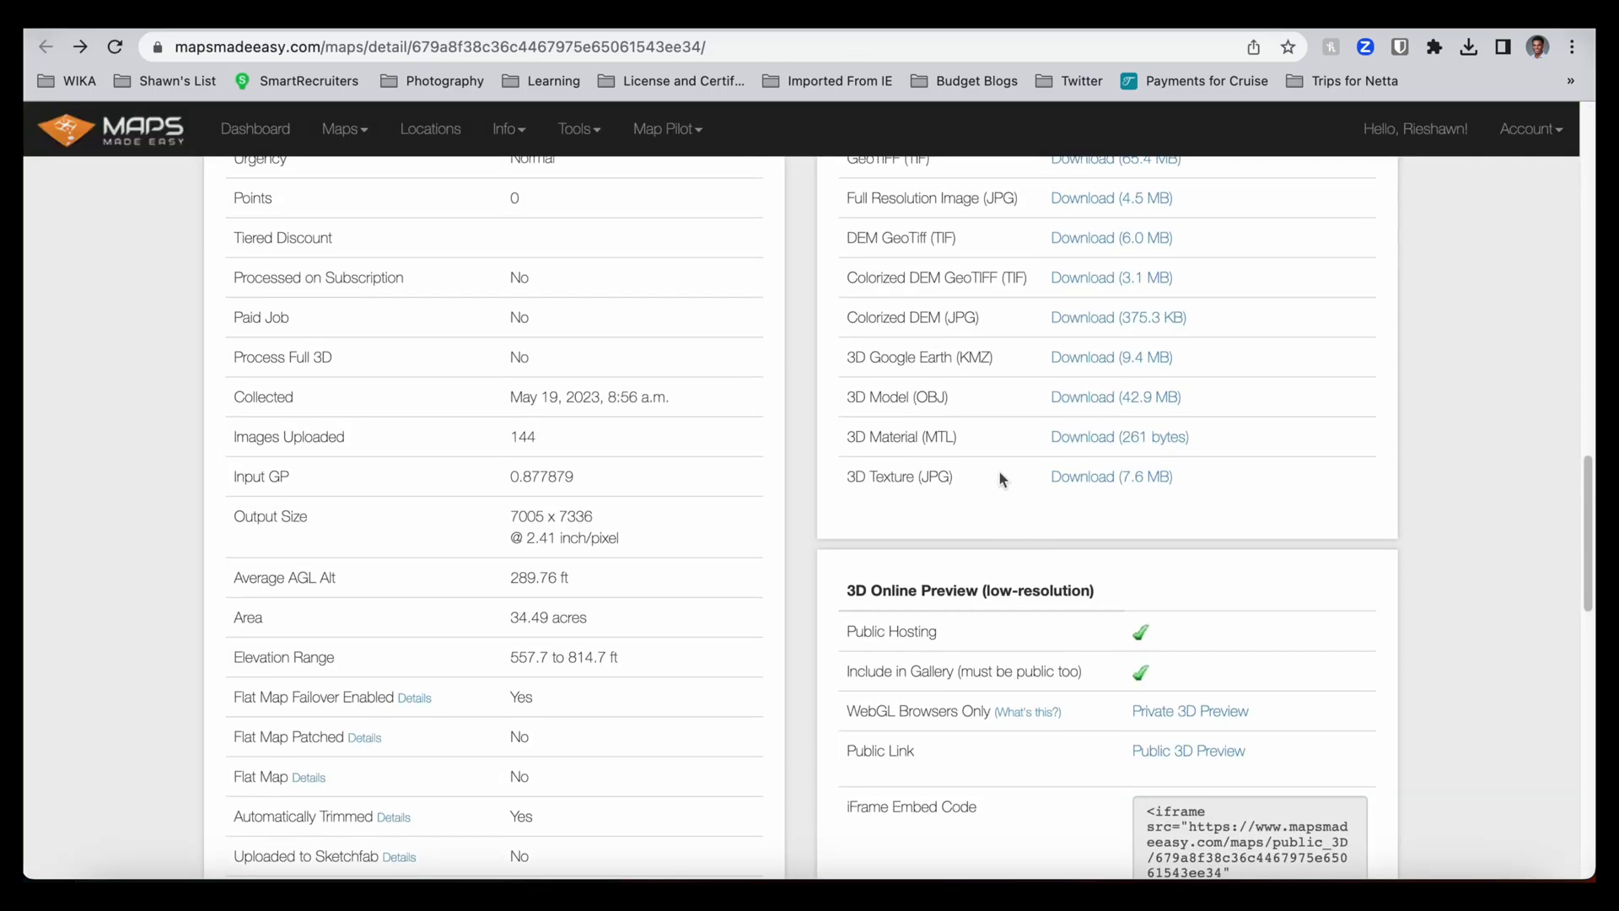
scroll(1081, 403, "up", 1)
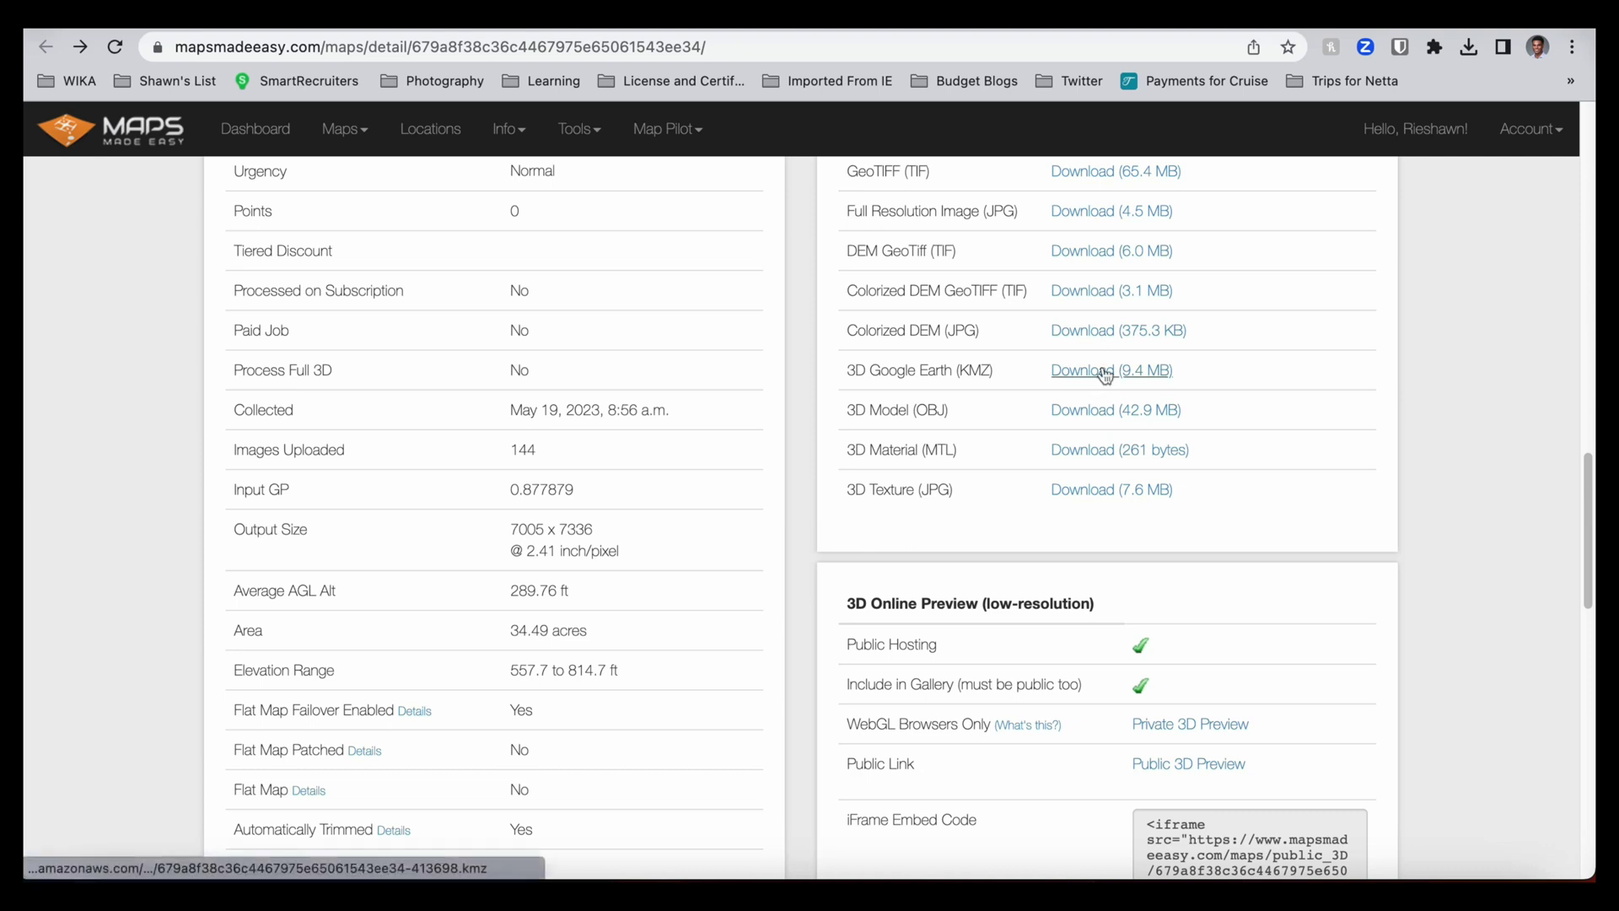
left_click(1096, 372)
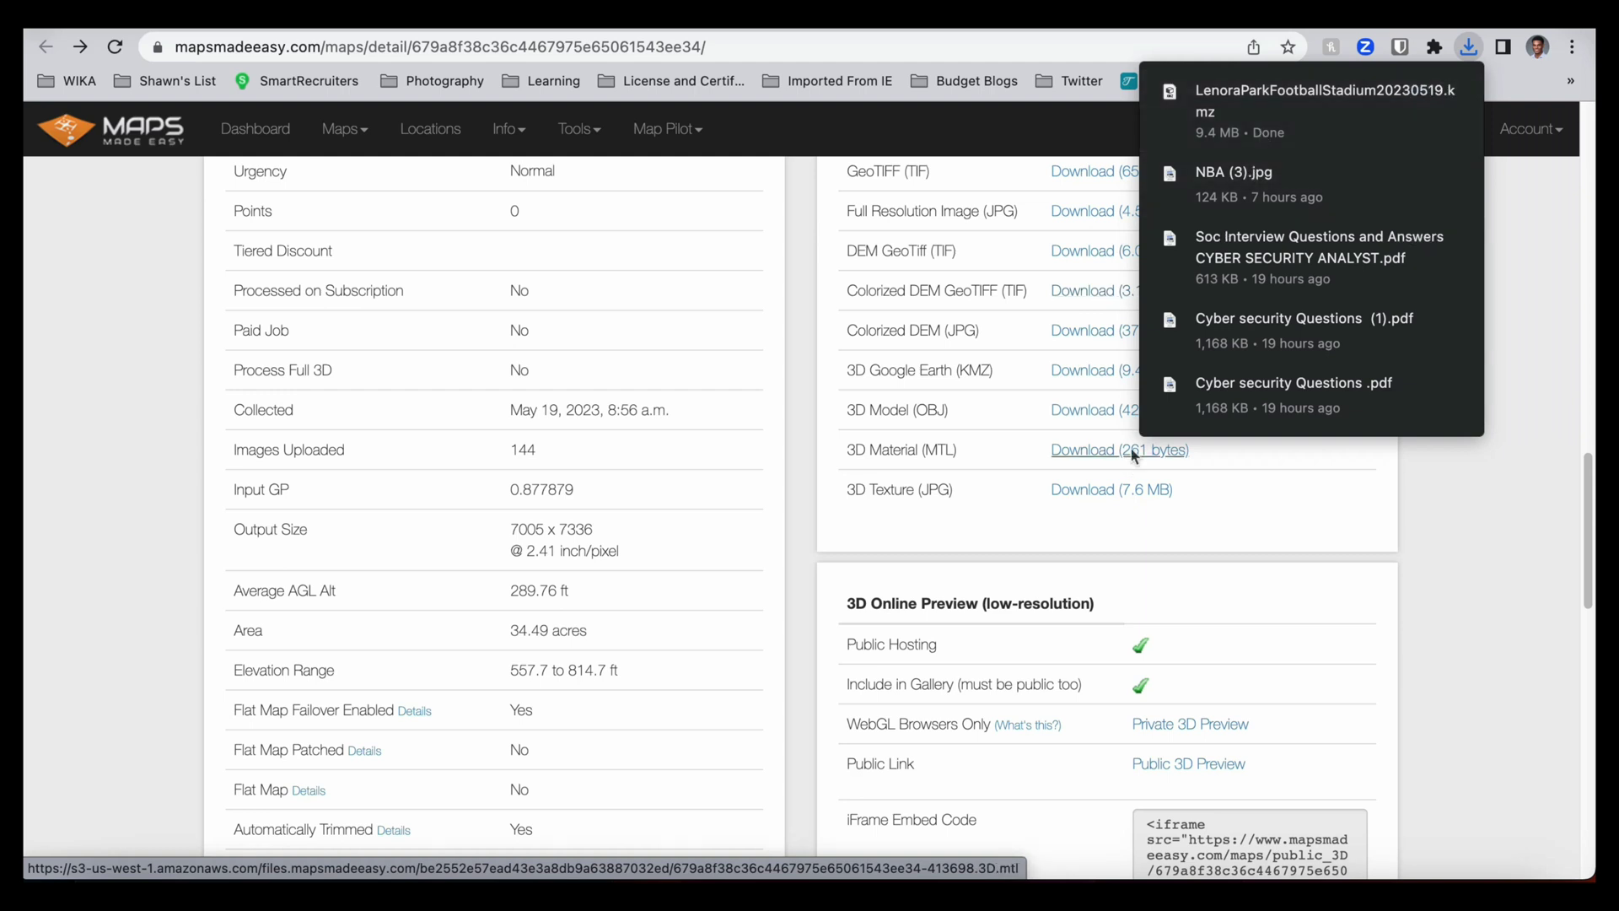
left_click(1439, 482)
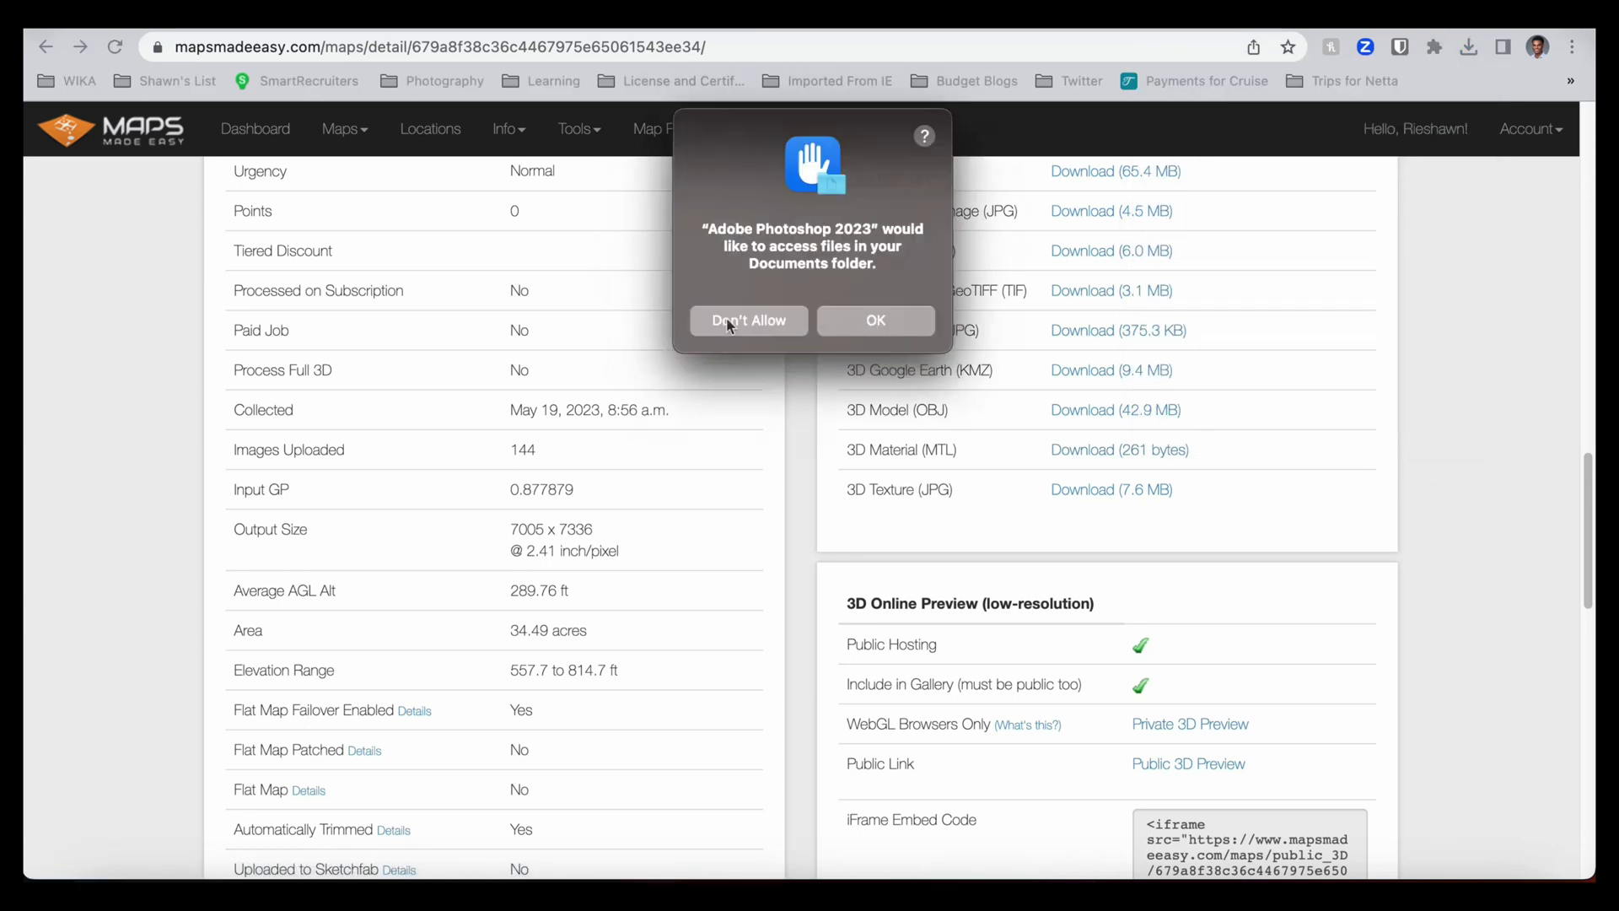
left_click(851, 324)
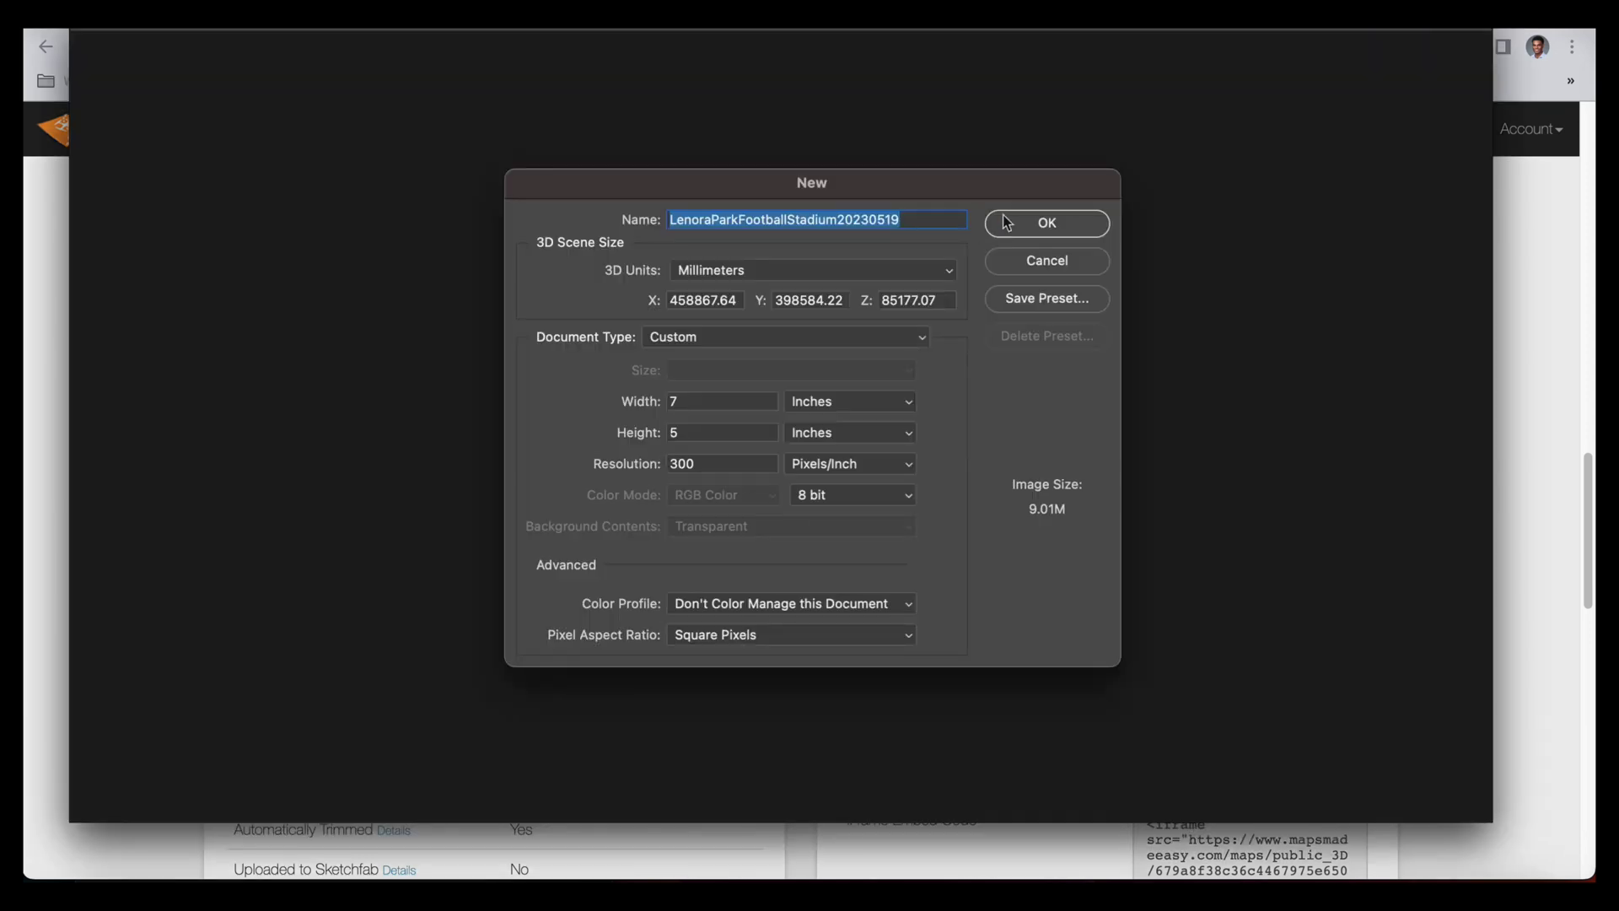
Create the KMZ as a new 3D document in Photoshop's 3D workspace, acknowledging the discontinued notice.
key("Return")
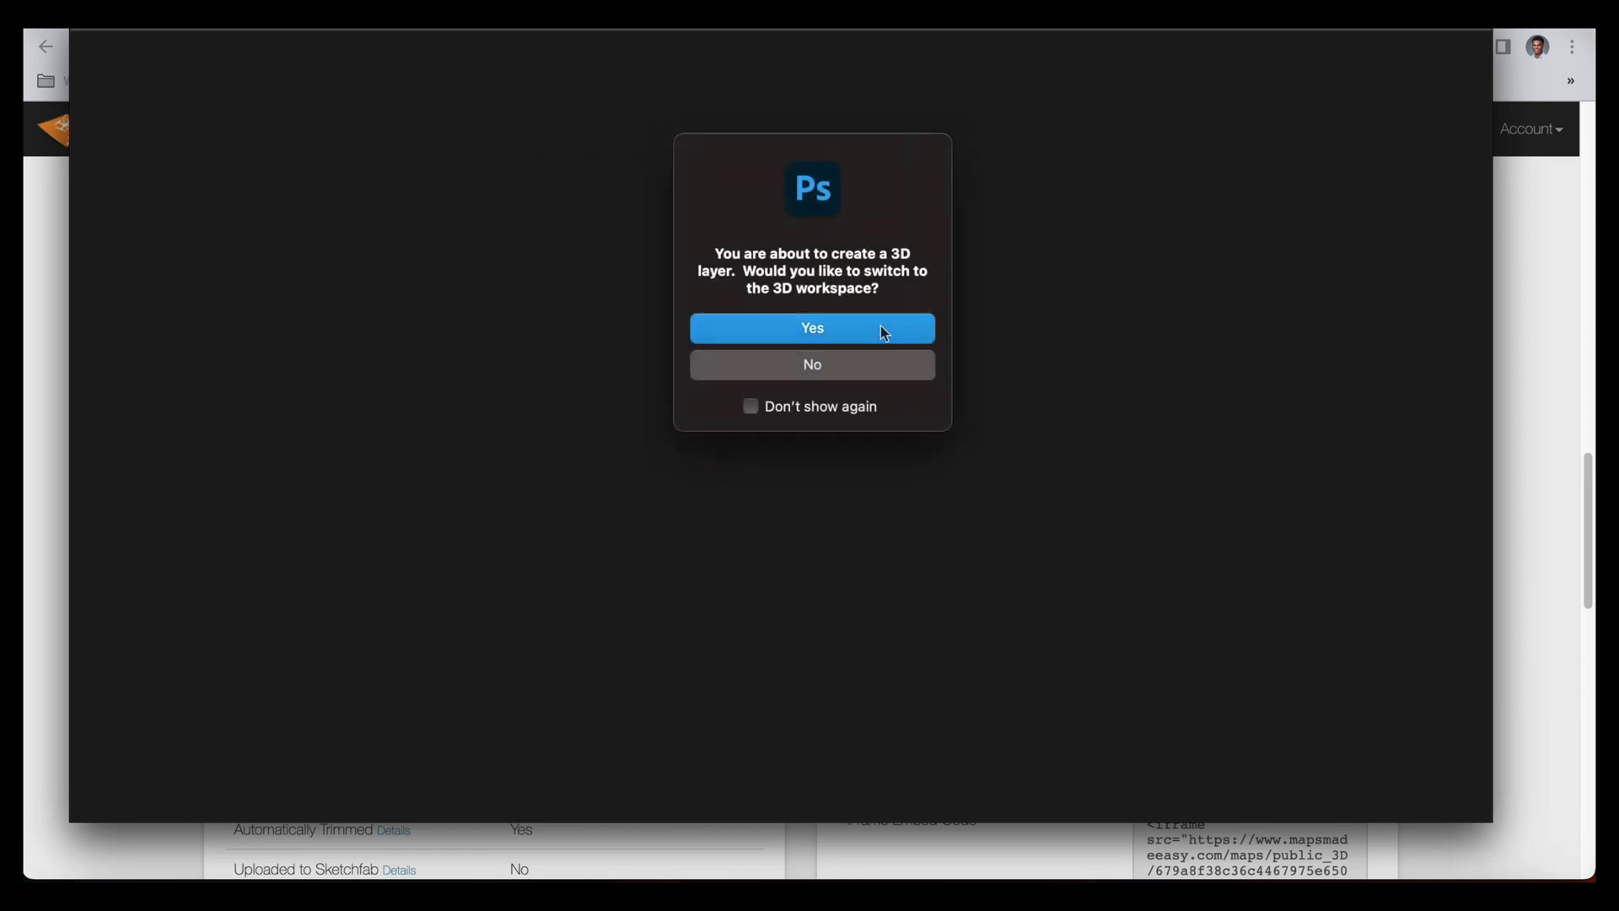
left_click(815, 330)
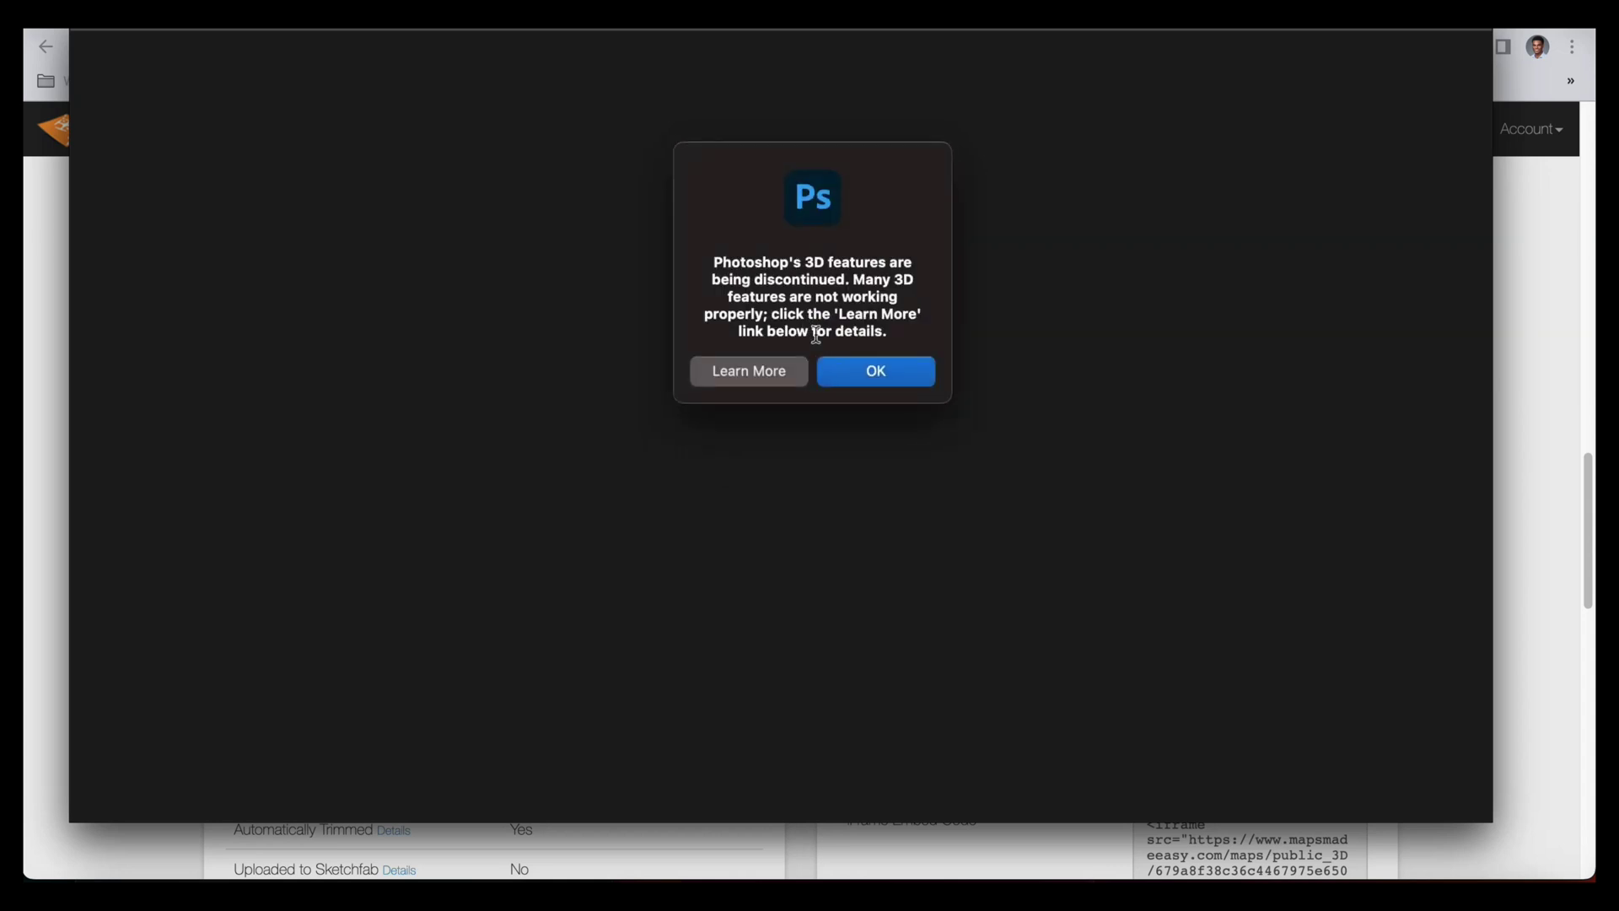
left_click(875, 374)
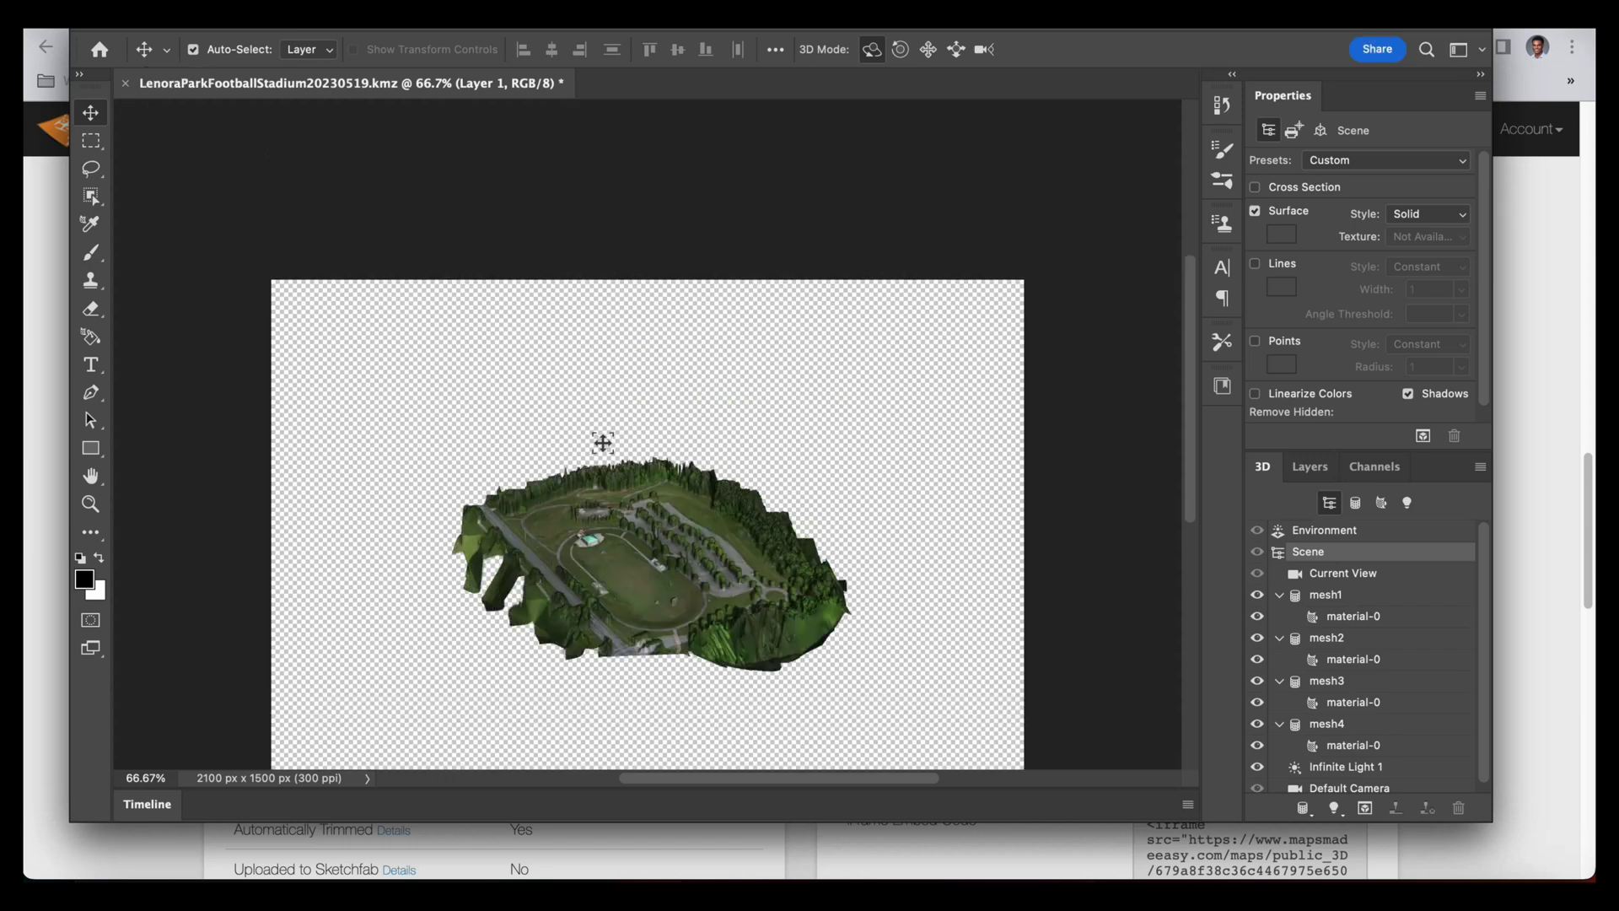
Orbit the stadium model between top-down and low edge-on views.
left_click_drag(504, 591, 534, 533)
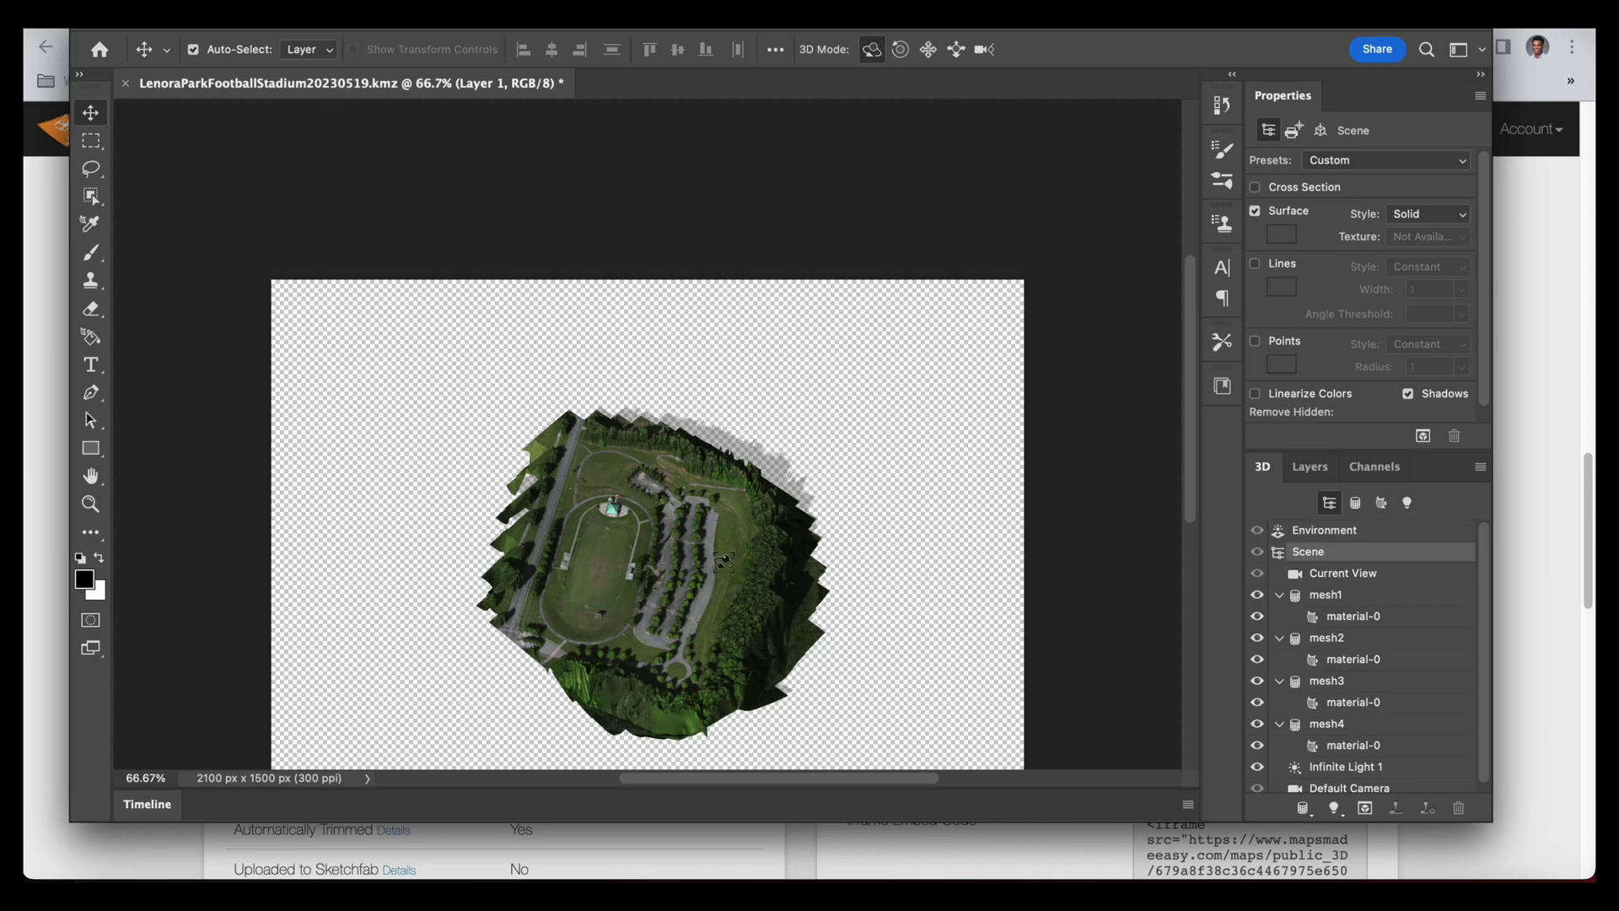
left_click_drag(732, 430, 730, 396)
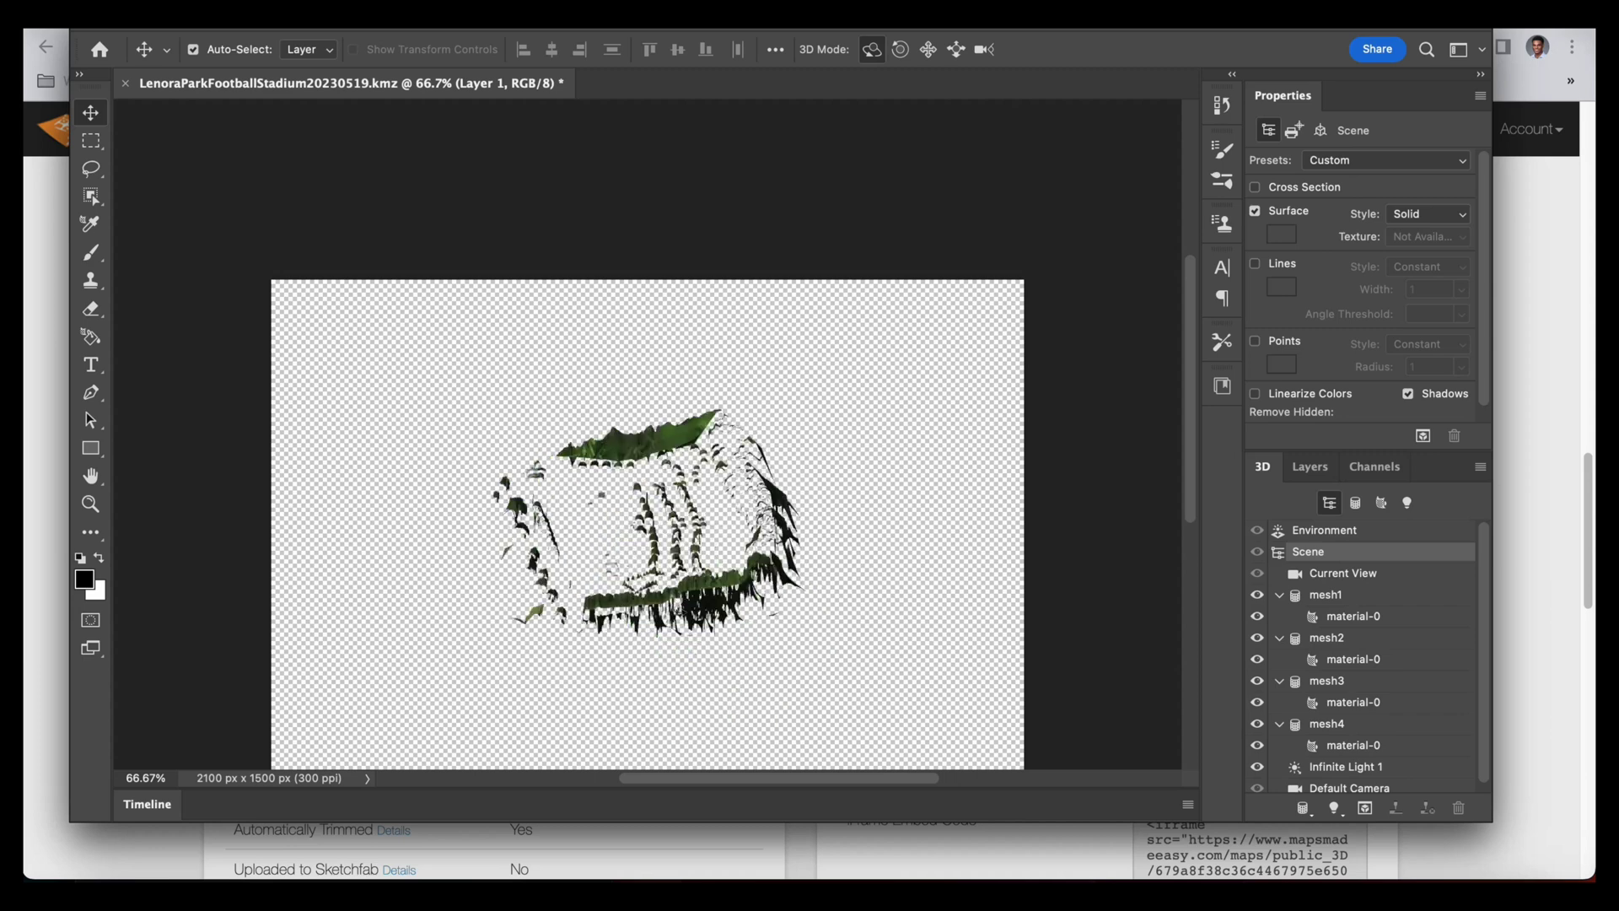
left_click_drag(688, 581, 678, 550)
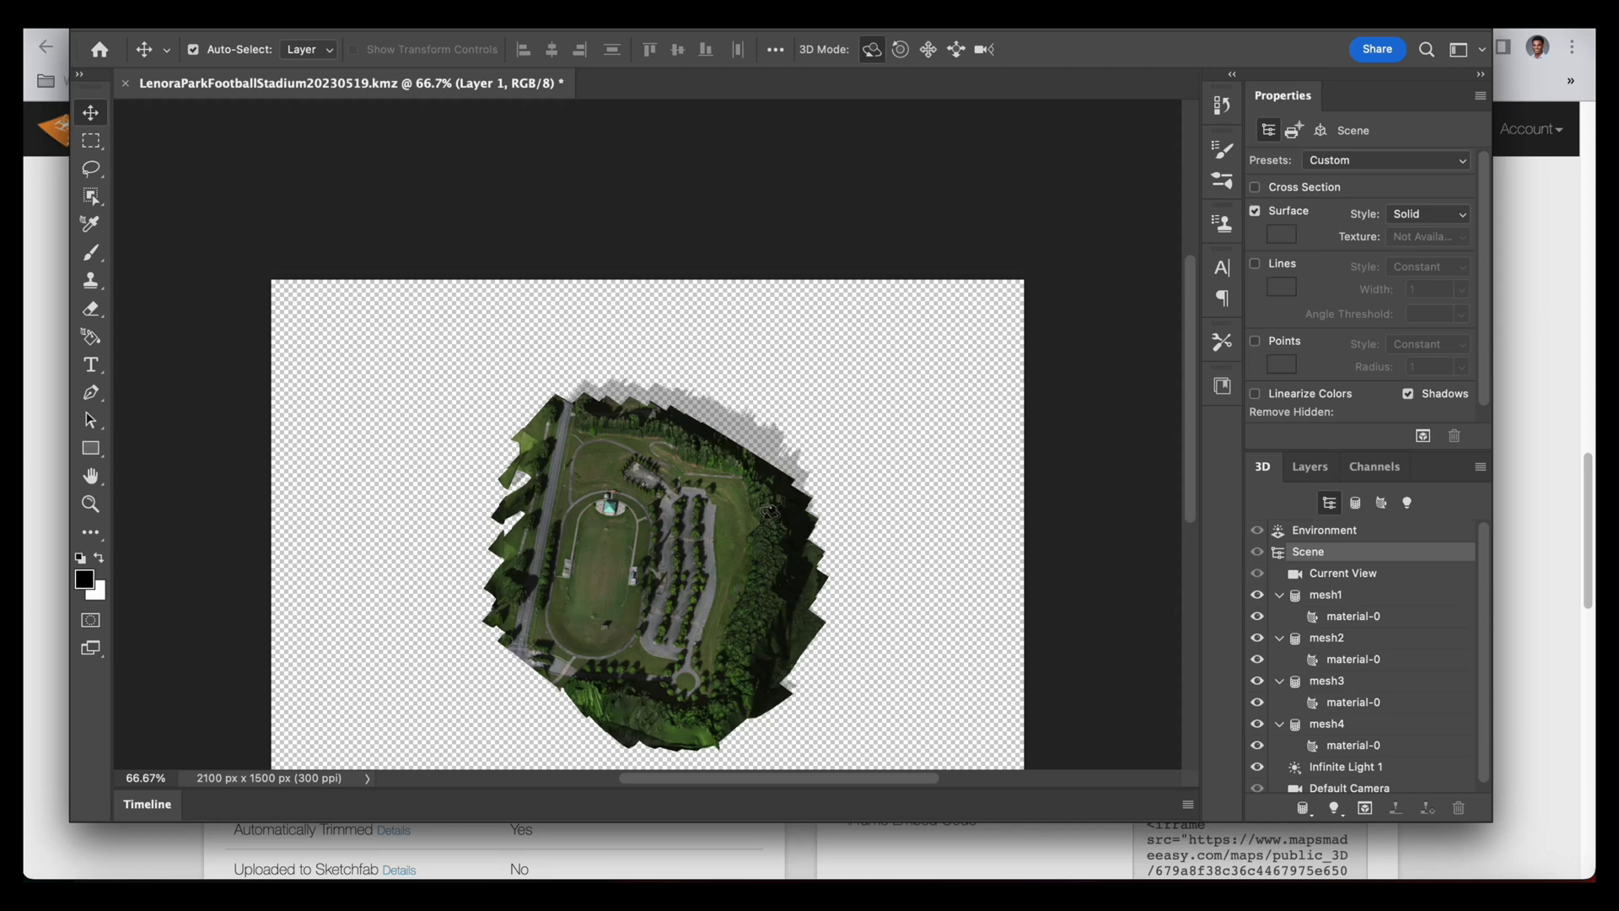
scroll(769, 509, "down", 1)
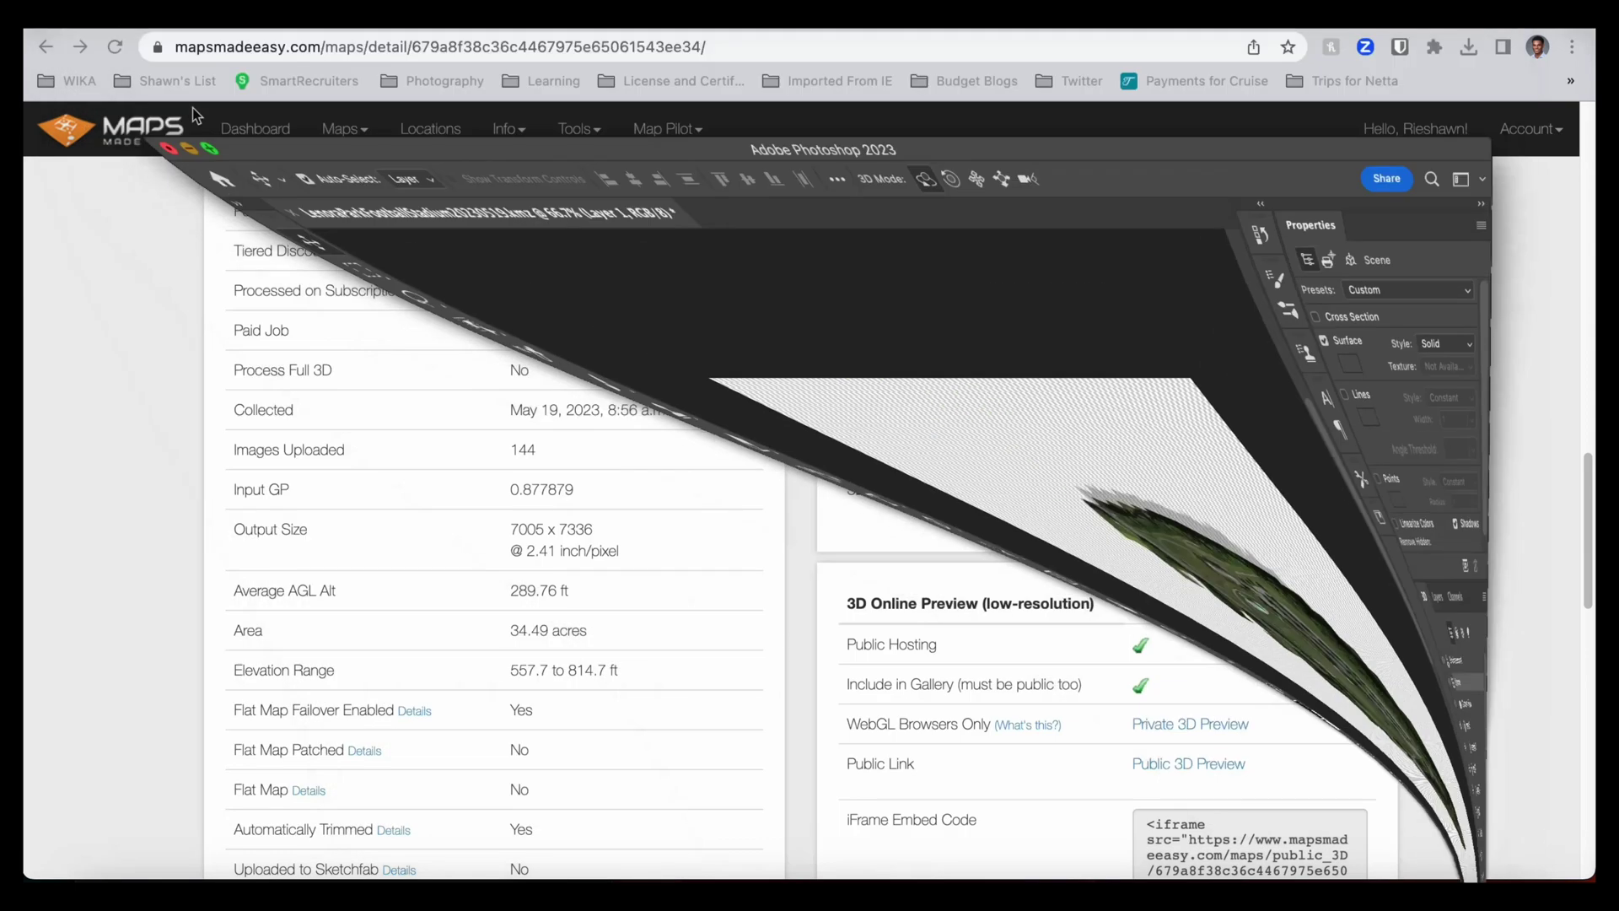
Download the 65.4 MB GeoTIFF LenoraParkFootballStadium20230519.tif and open it.
scroll(1033, 430, "up", 1)
scroll(1035, 435, "up", 1)
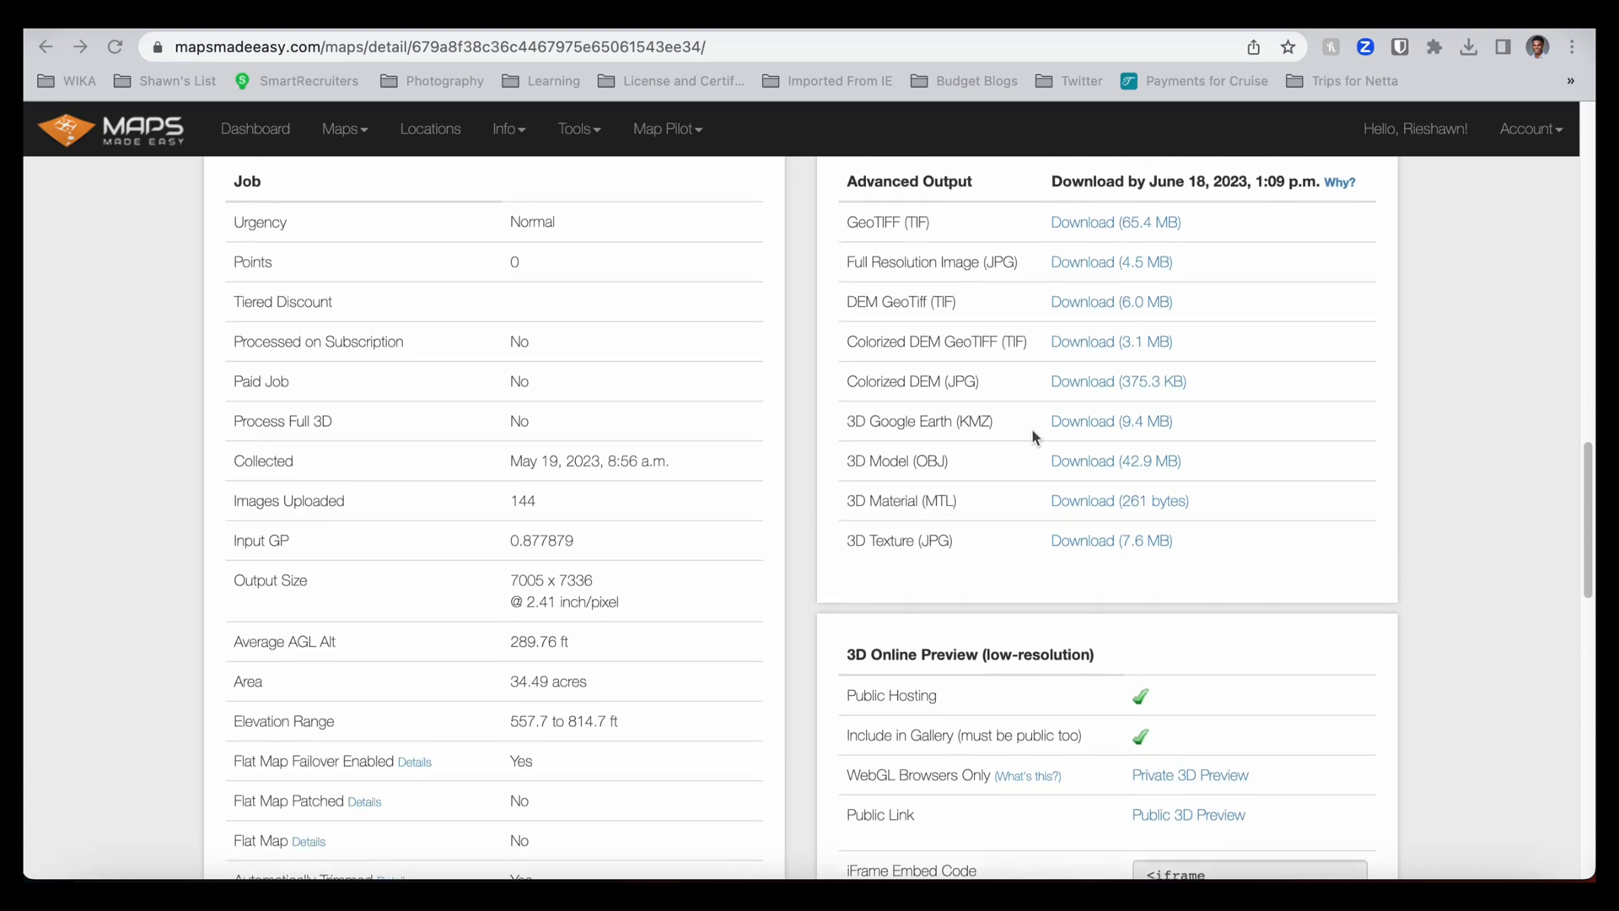
scroll(1033, 431, "up", 2)
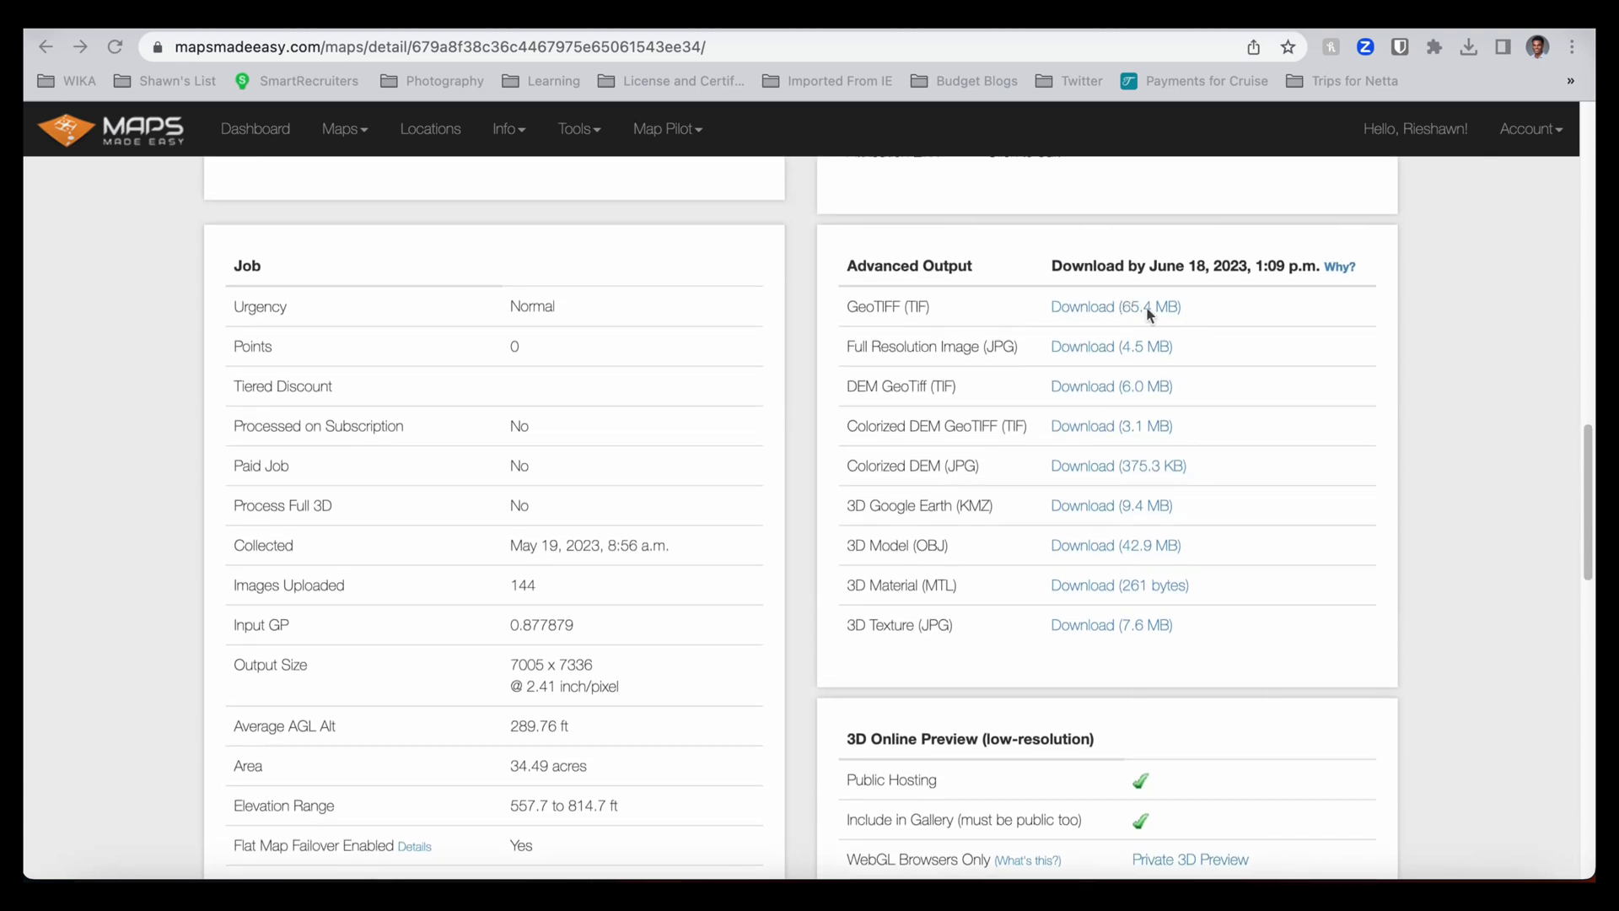
left_click(1111, 312)
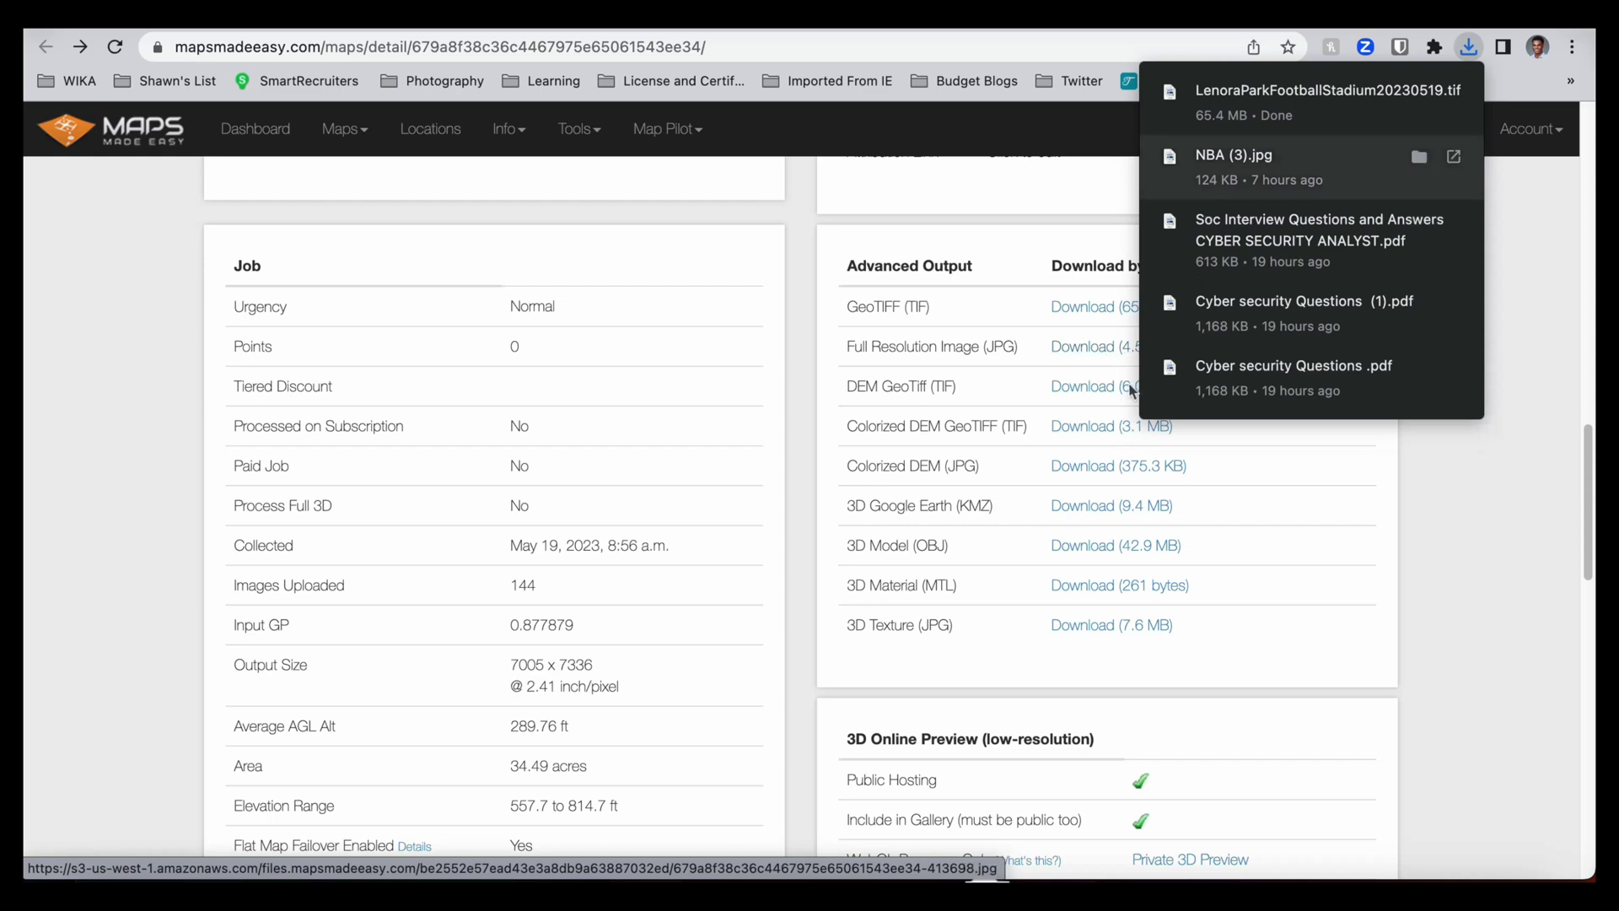
left_click(1291, 108)
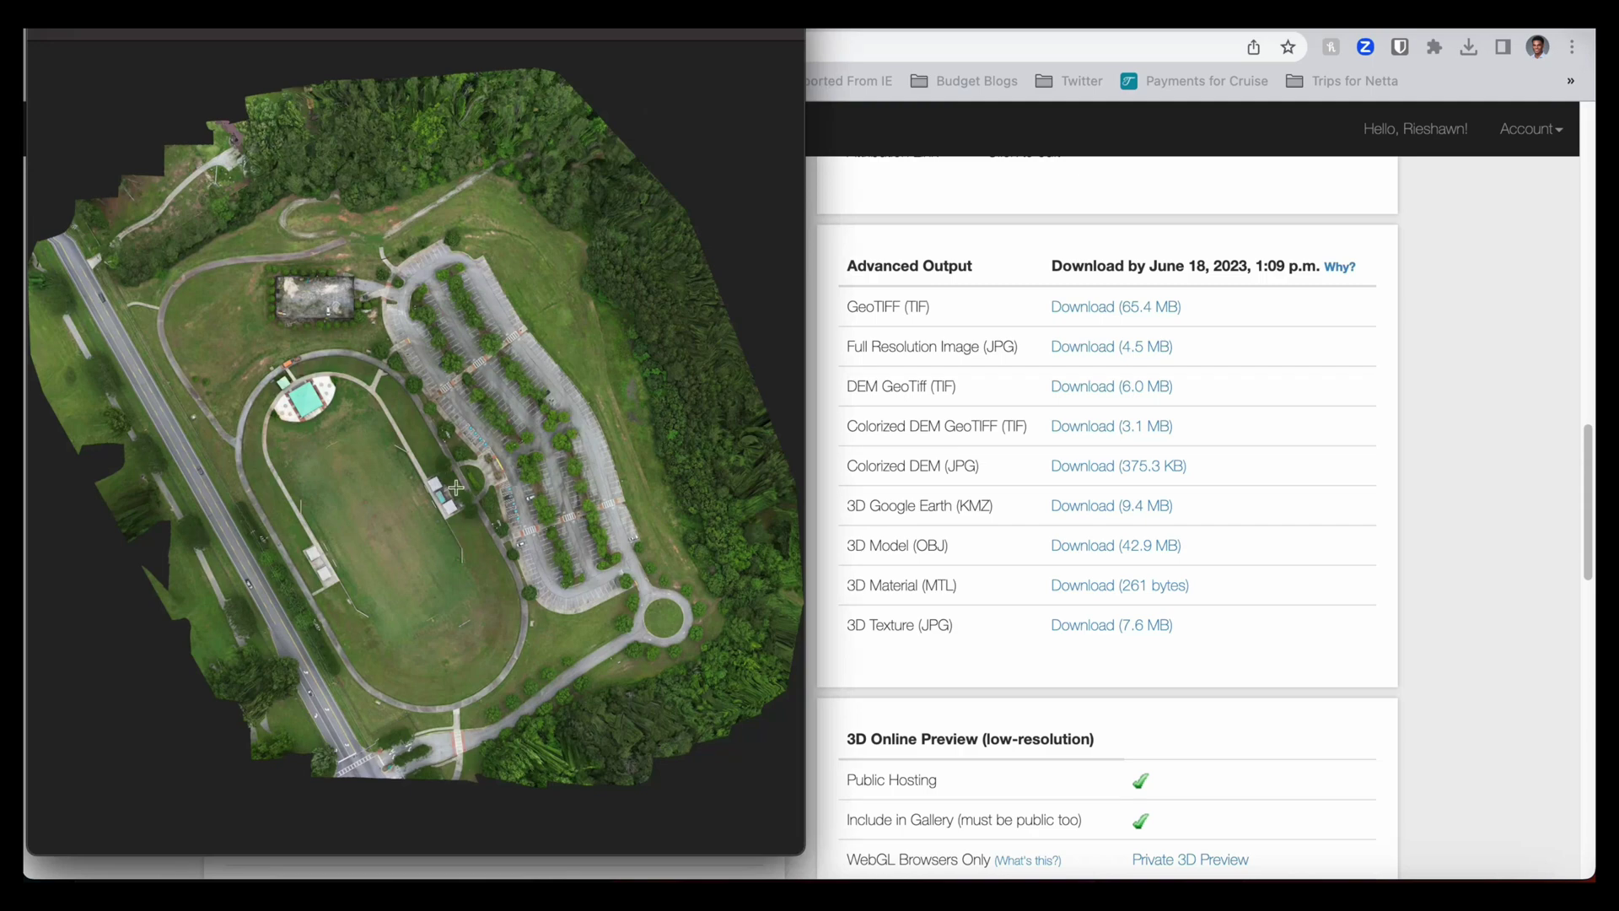
scroll(430, 484, "up", 10)
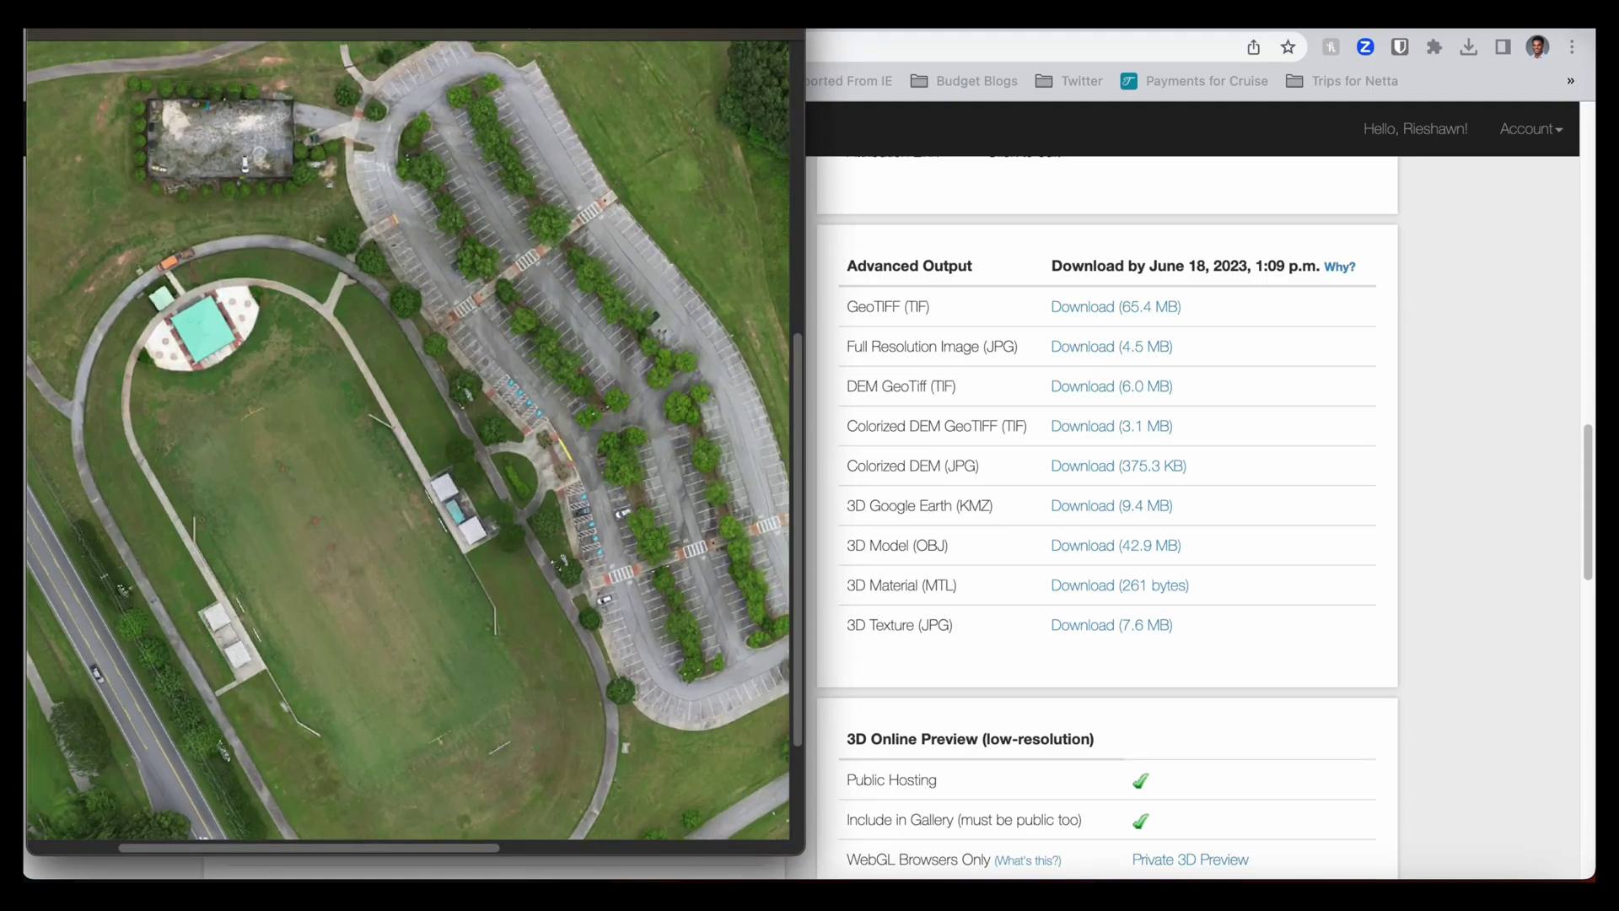
scroll(434, 464, "up", 5)
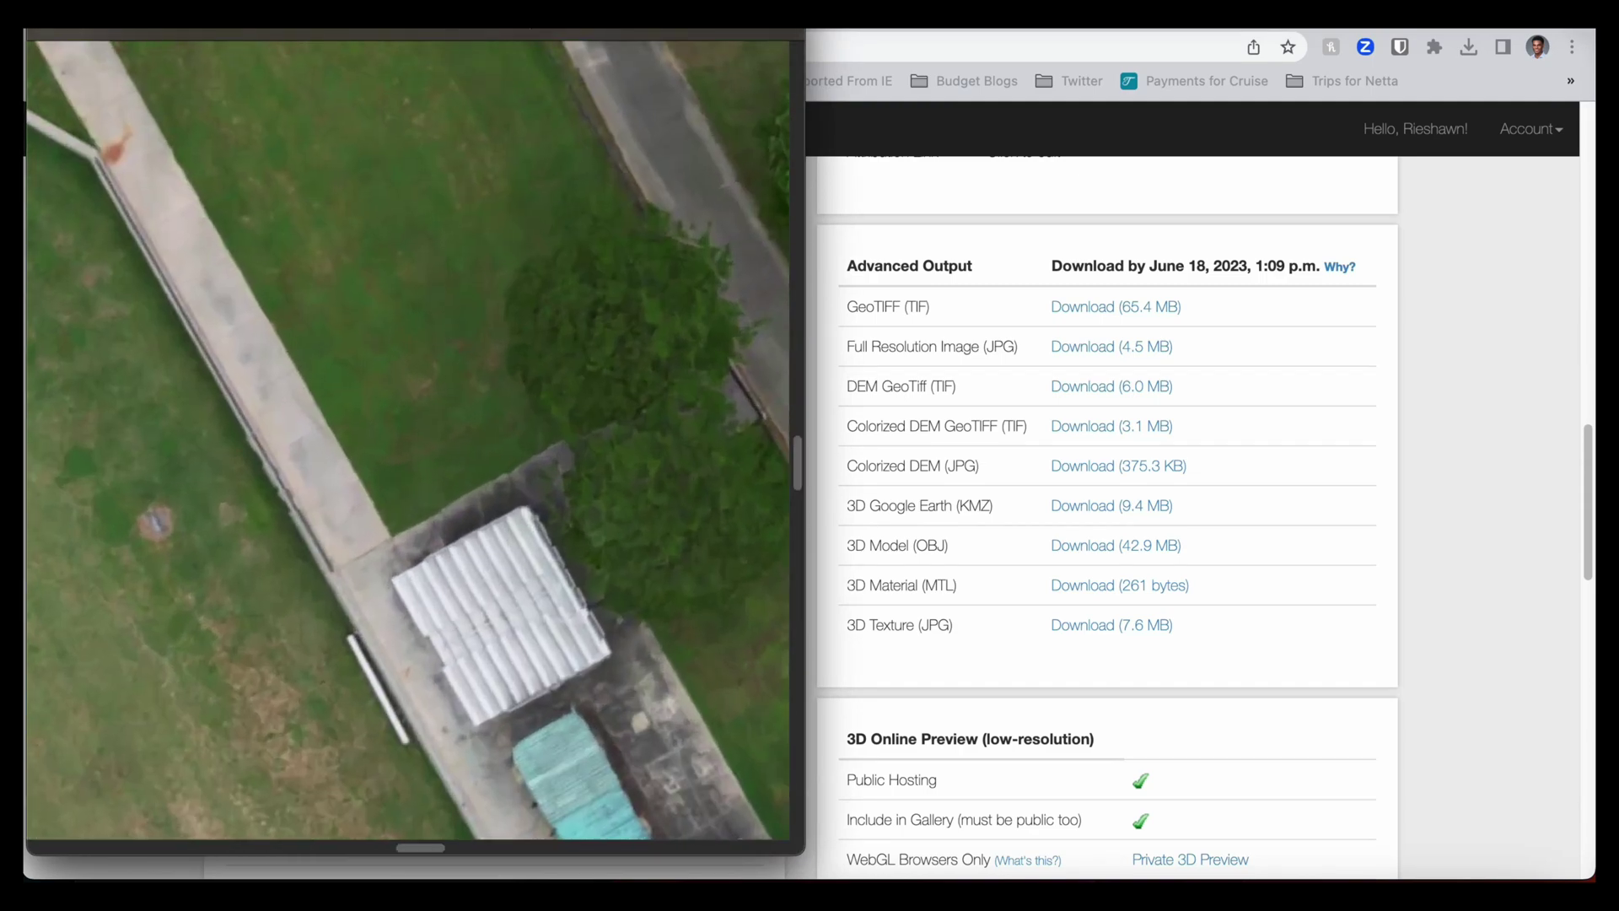
scroll(438, 376, "down", 15)
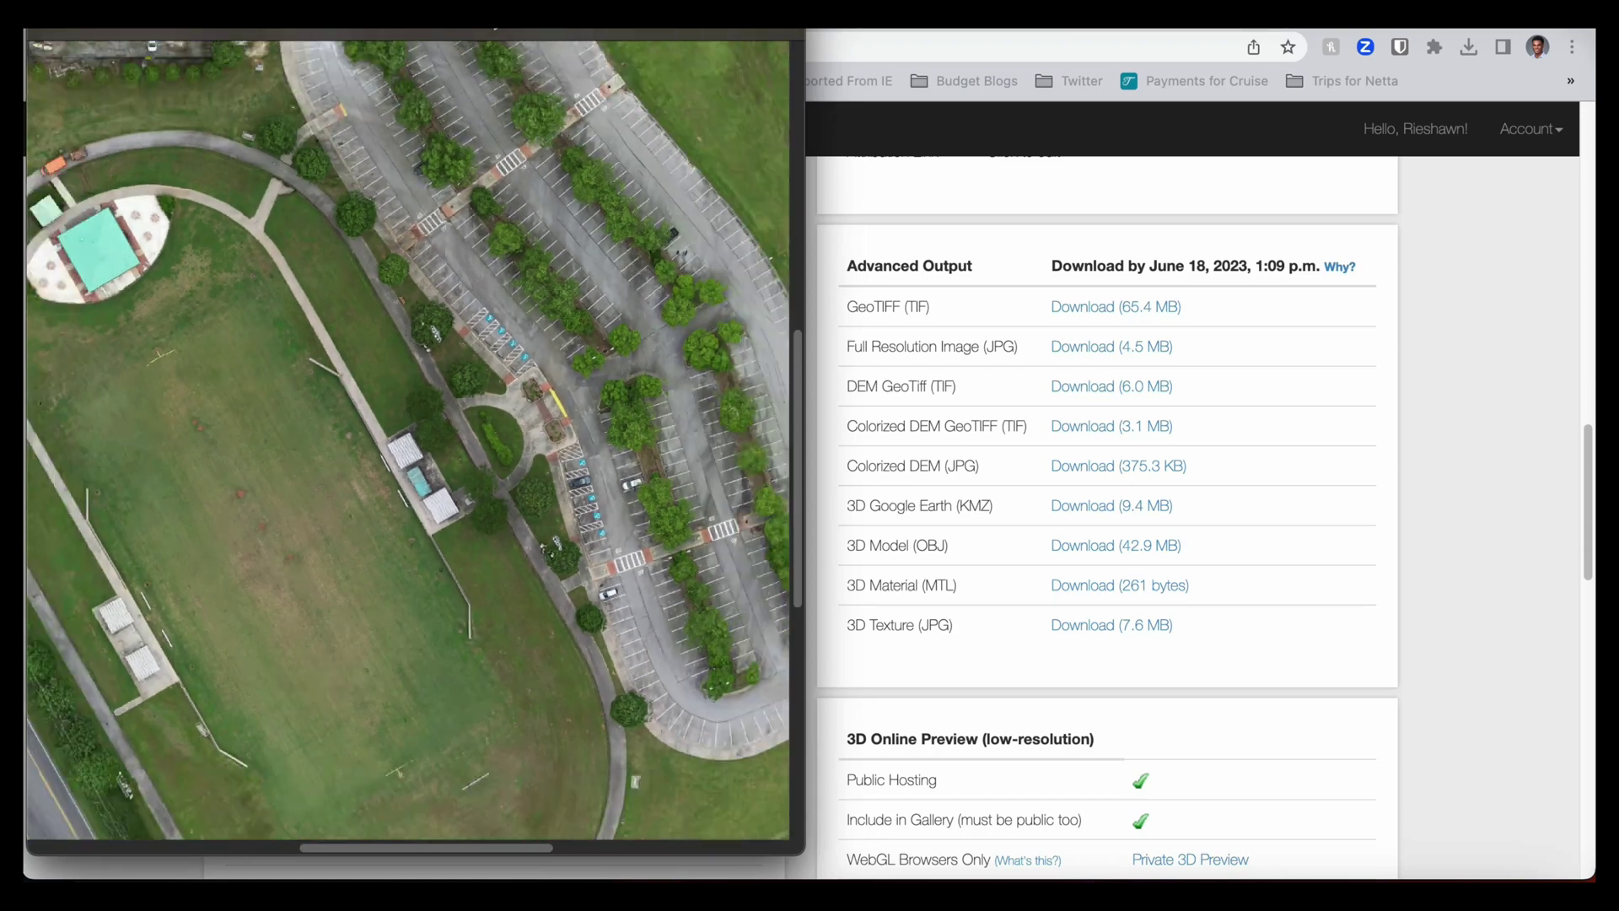
left_click_drag(438, 376, 538, 327)
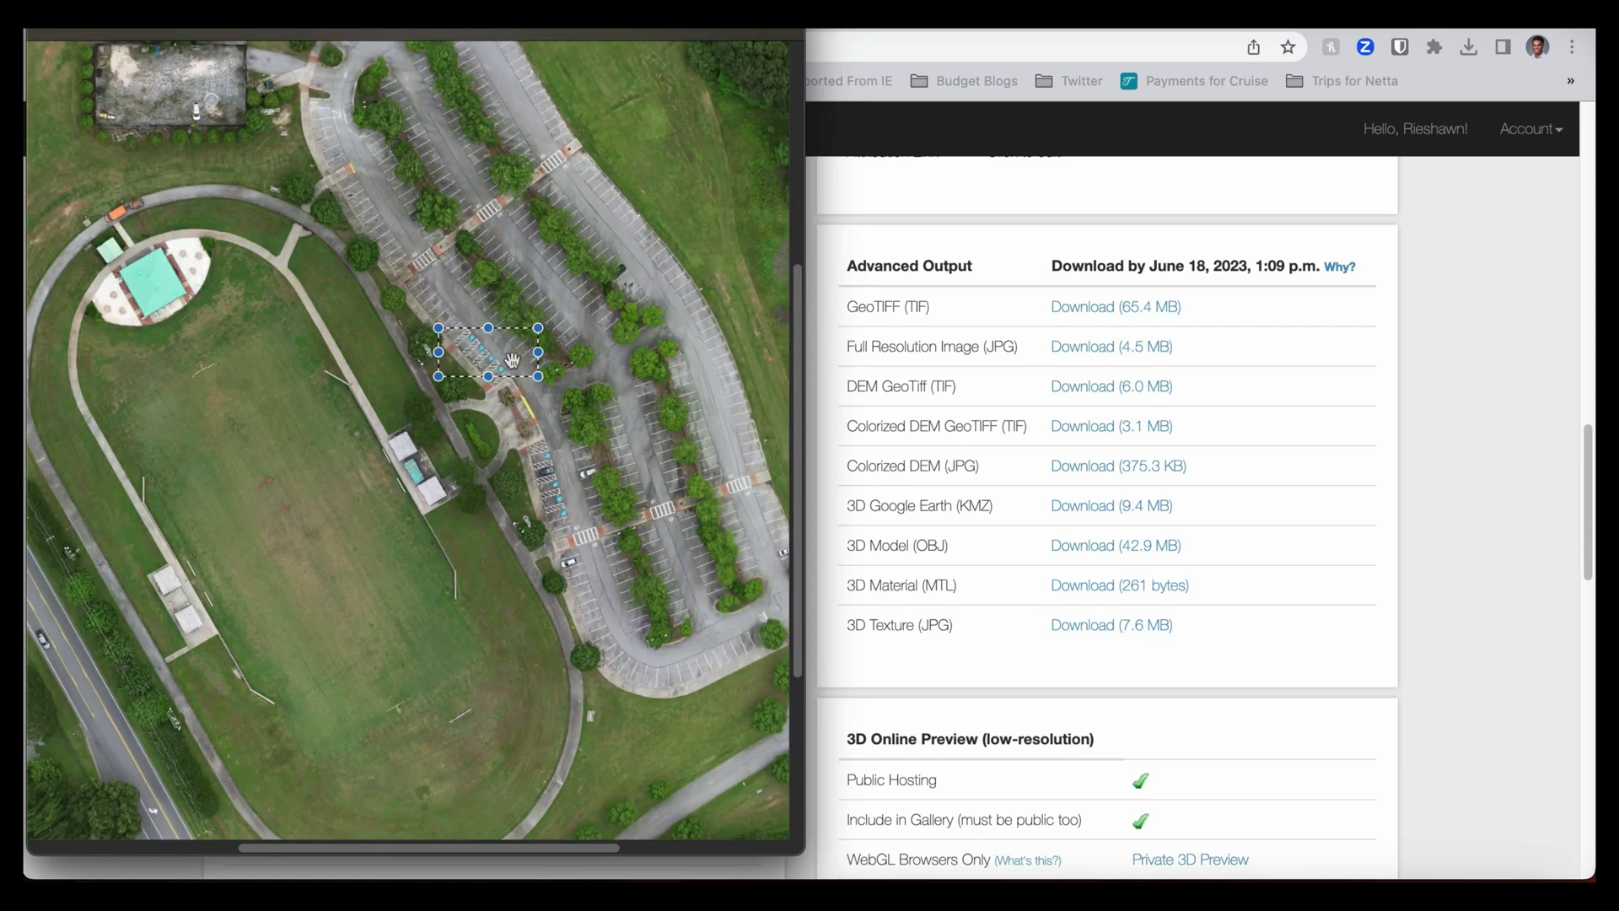
scroll(359, 329, "down", 3)
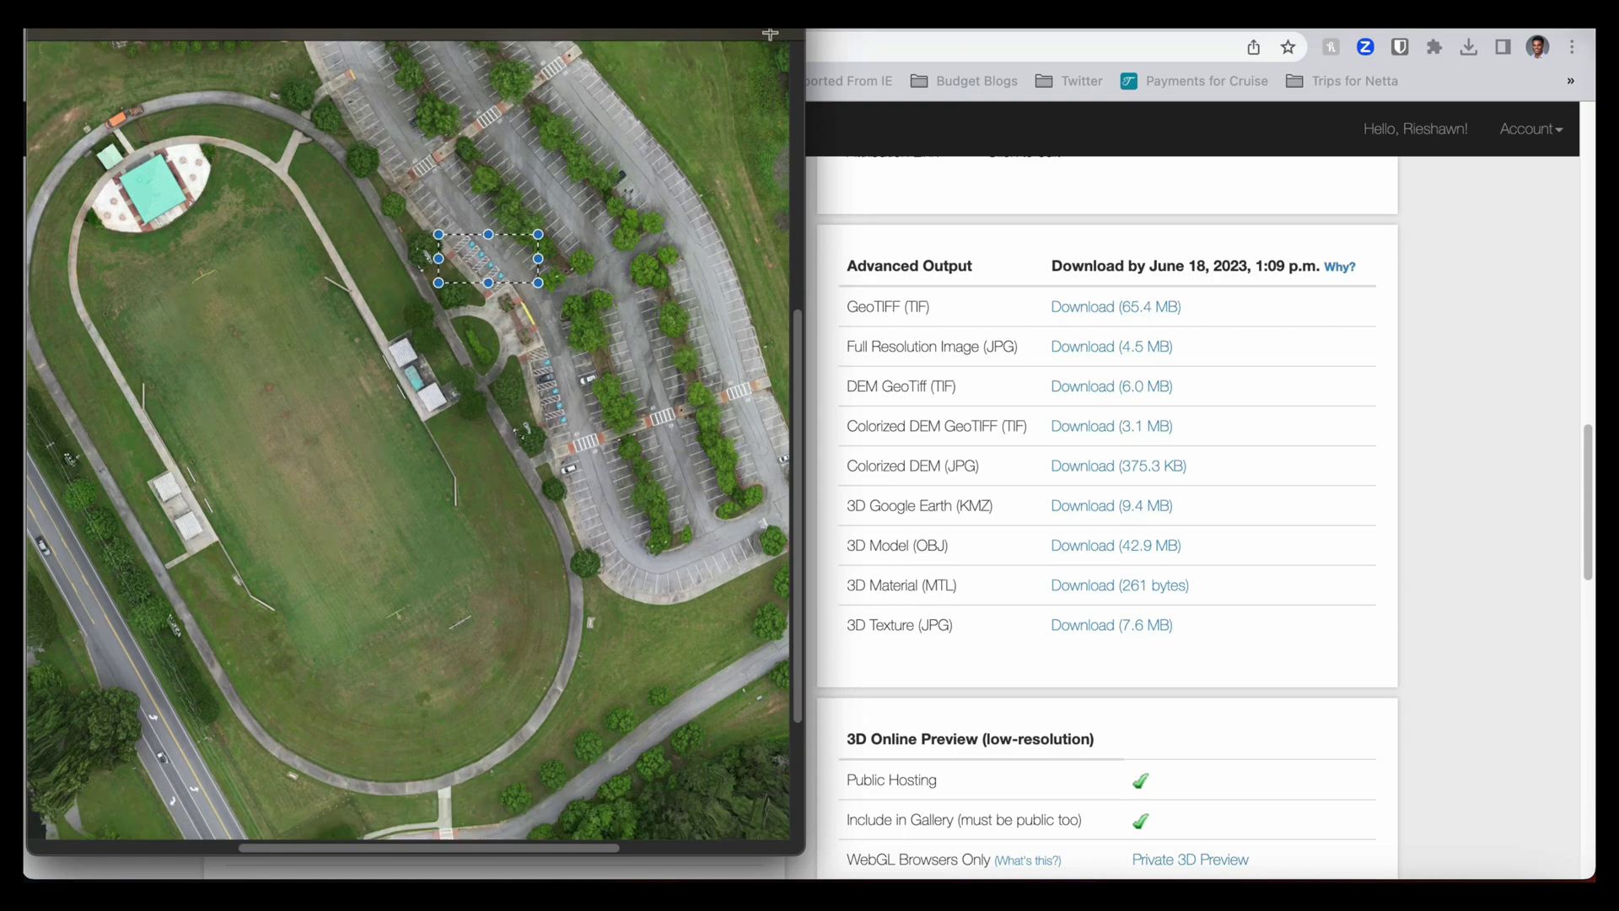
left_click_drag(808, 106, 1505, 144)
scroll(972, 390, "up", 4)
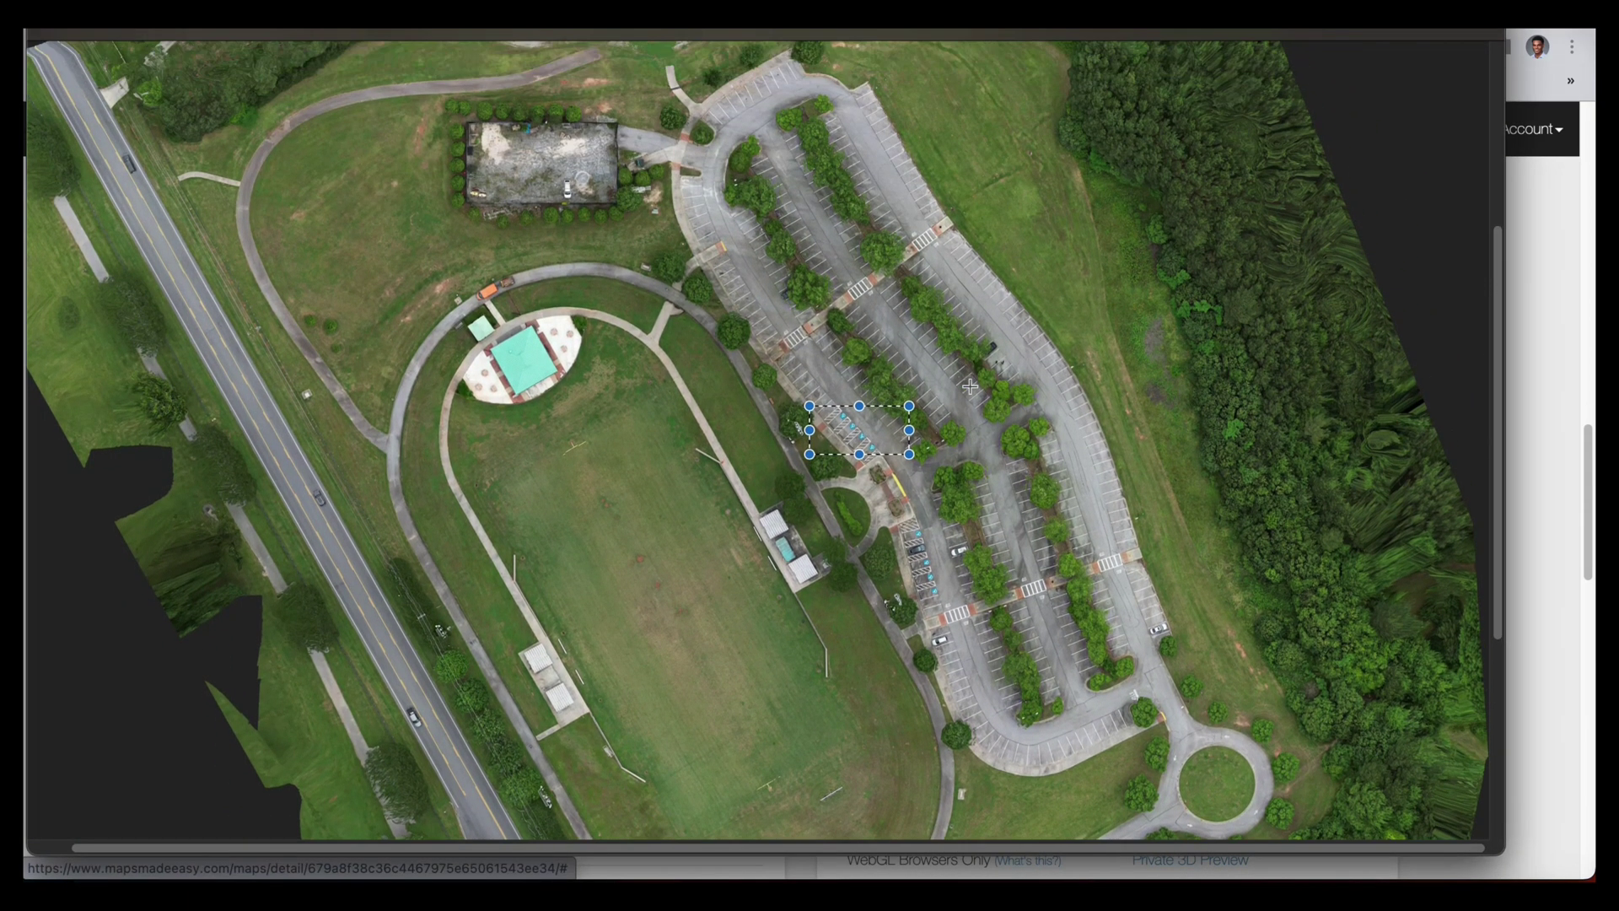
scroll(970, 387, "up", 8)
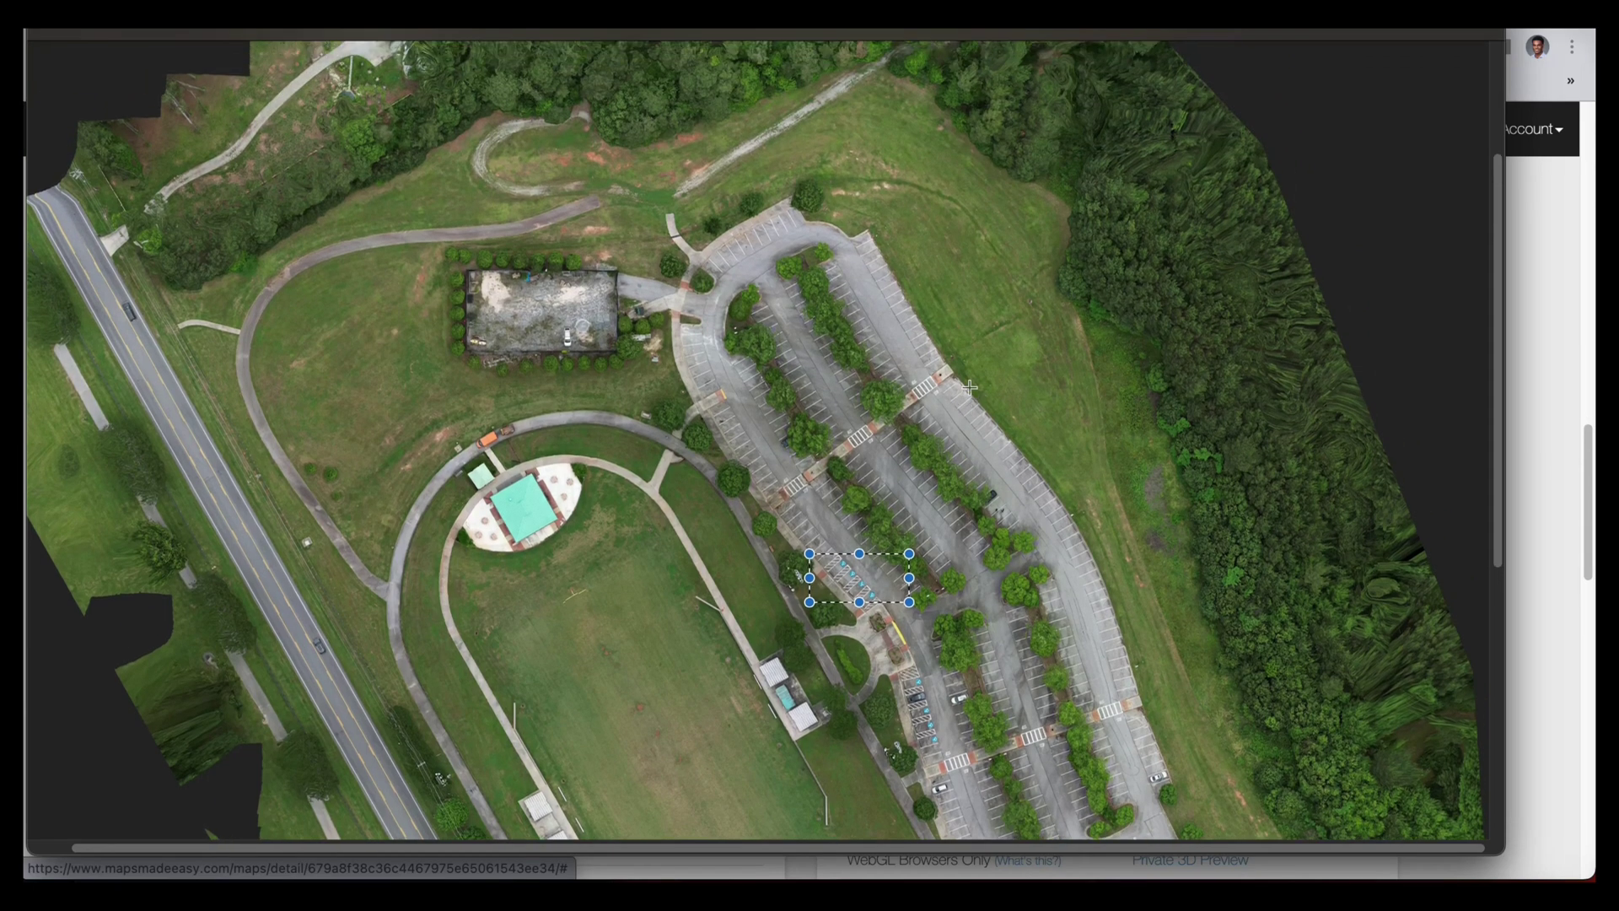
scroll(967, 387, "down", 2)
scroll(968, 387, "up", 3)
scroll(968, 387, "down", 3)
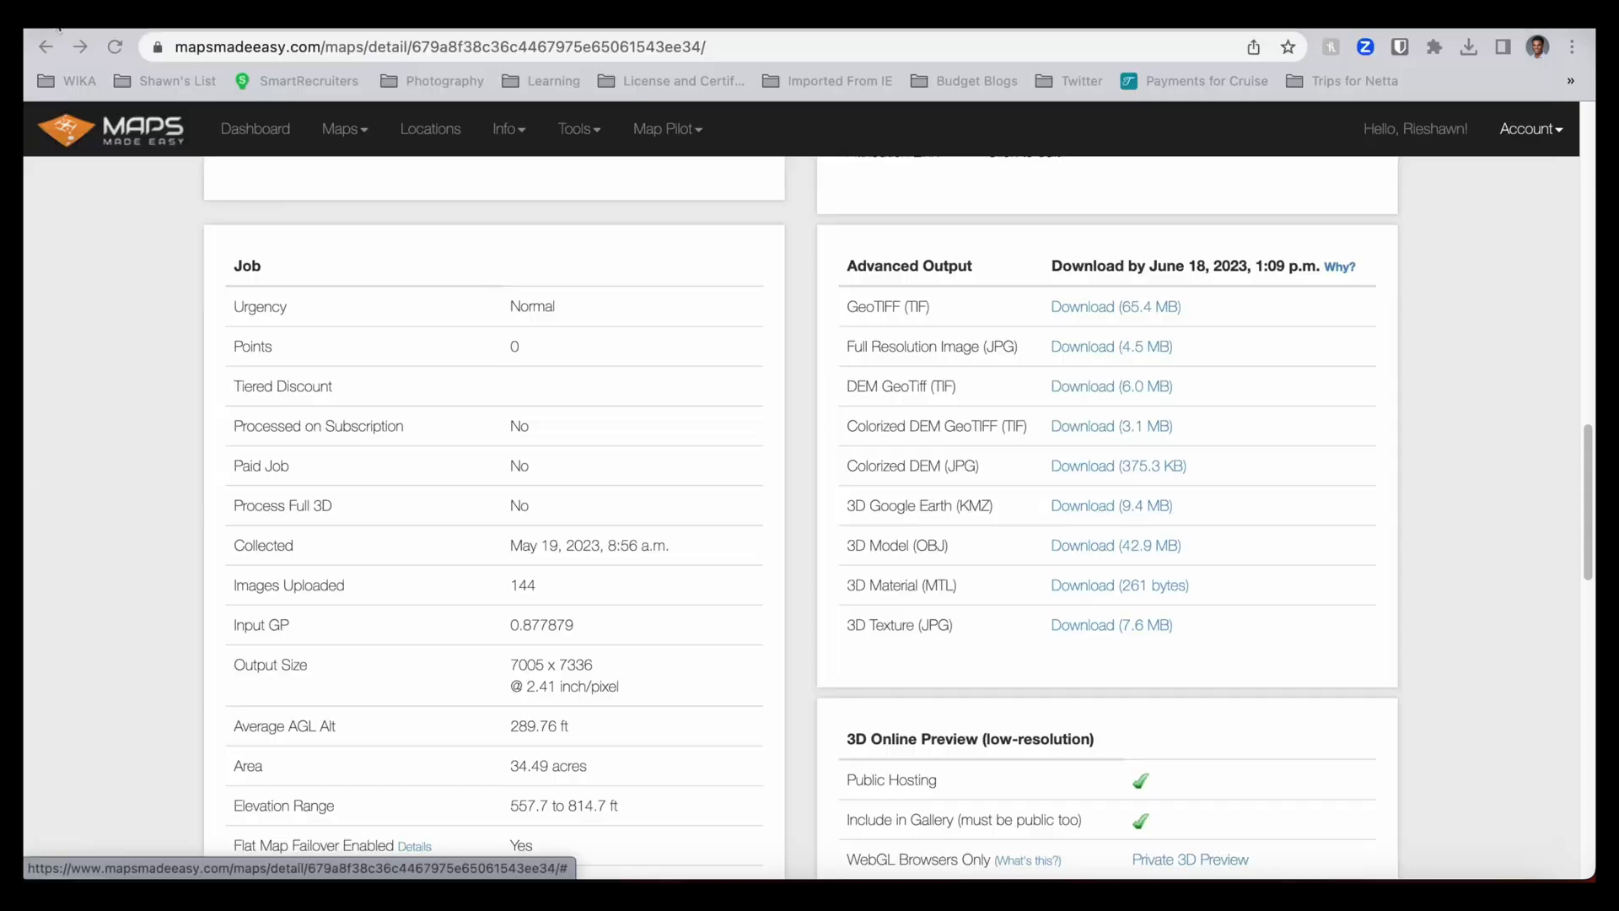
left_click(57, 28)
Switch to the satellite map over the stadium field and check a point's coordinates.
scroll(1010, 431, "up", 10)
scroll(1291, 449, "up", 6)
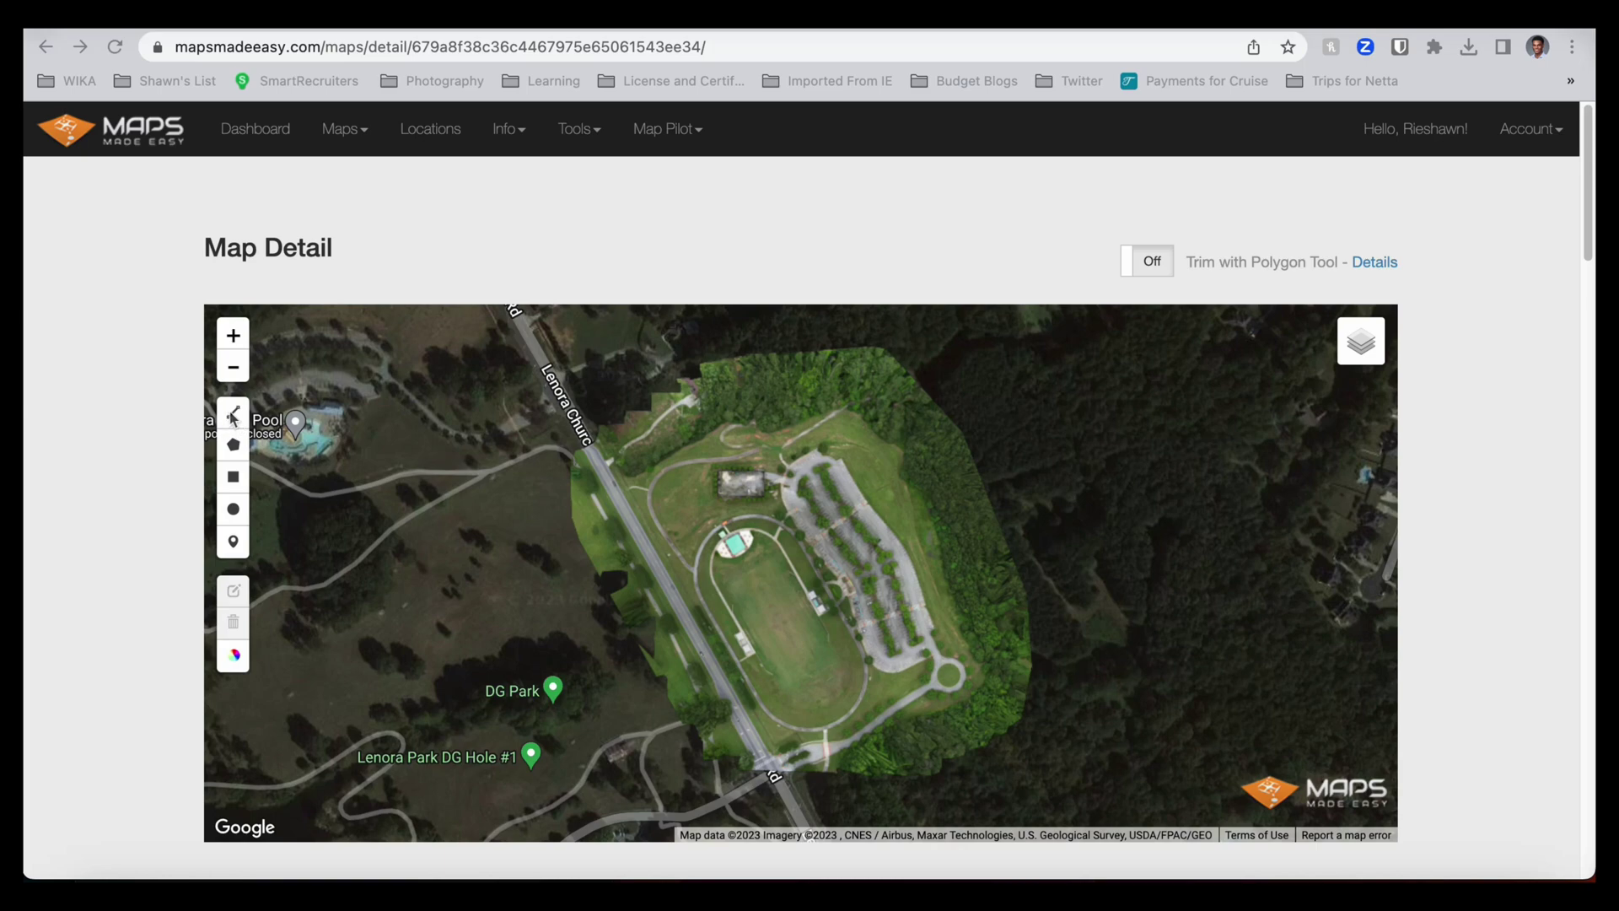
scroll(862, 625, "up", 3)
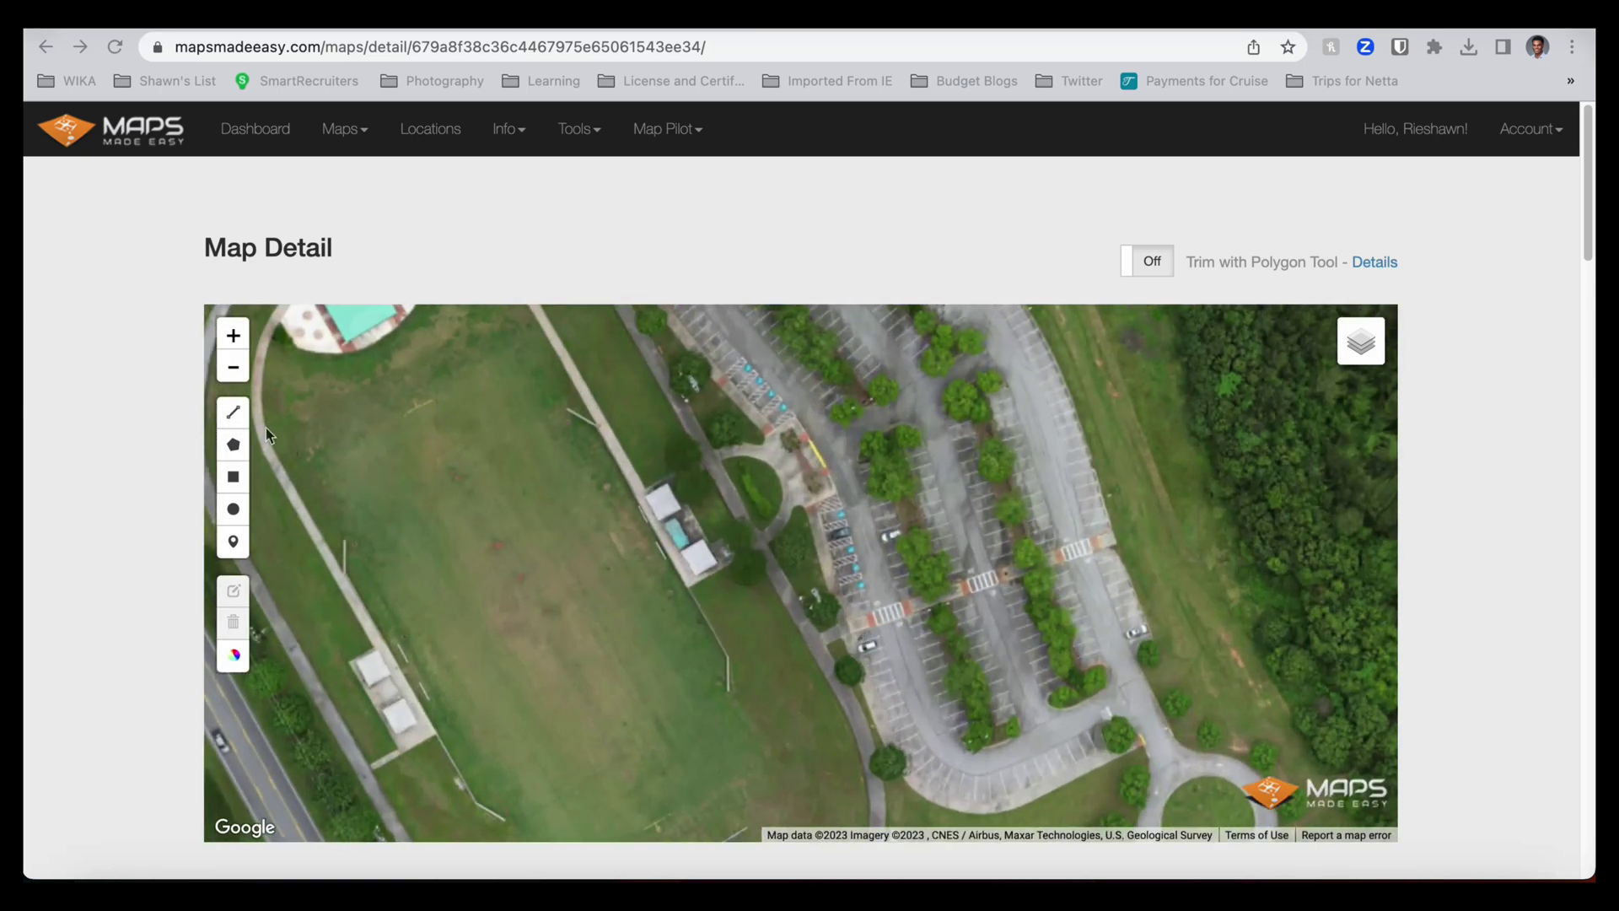
left_click(229, 413)
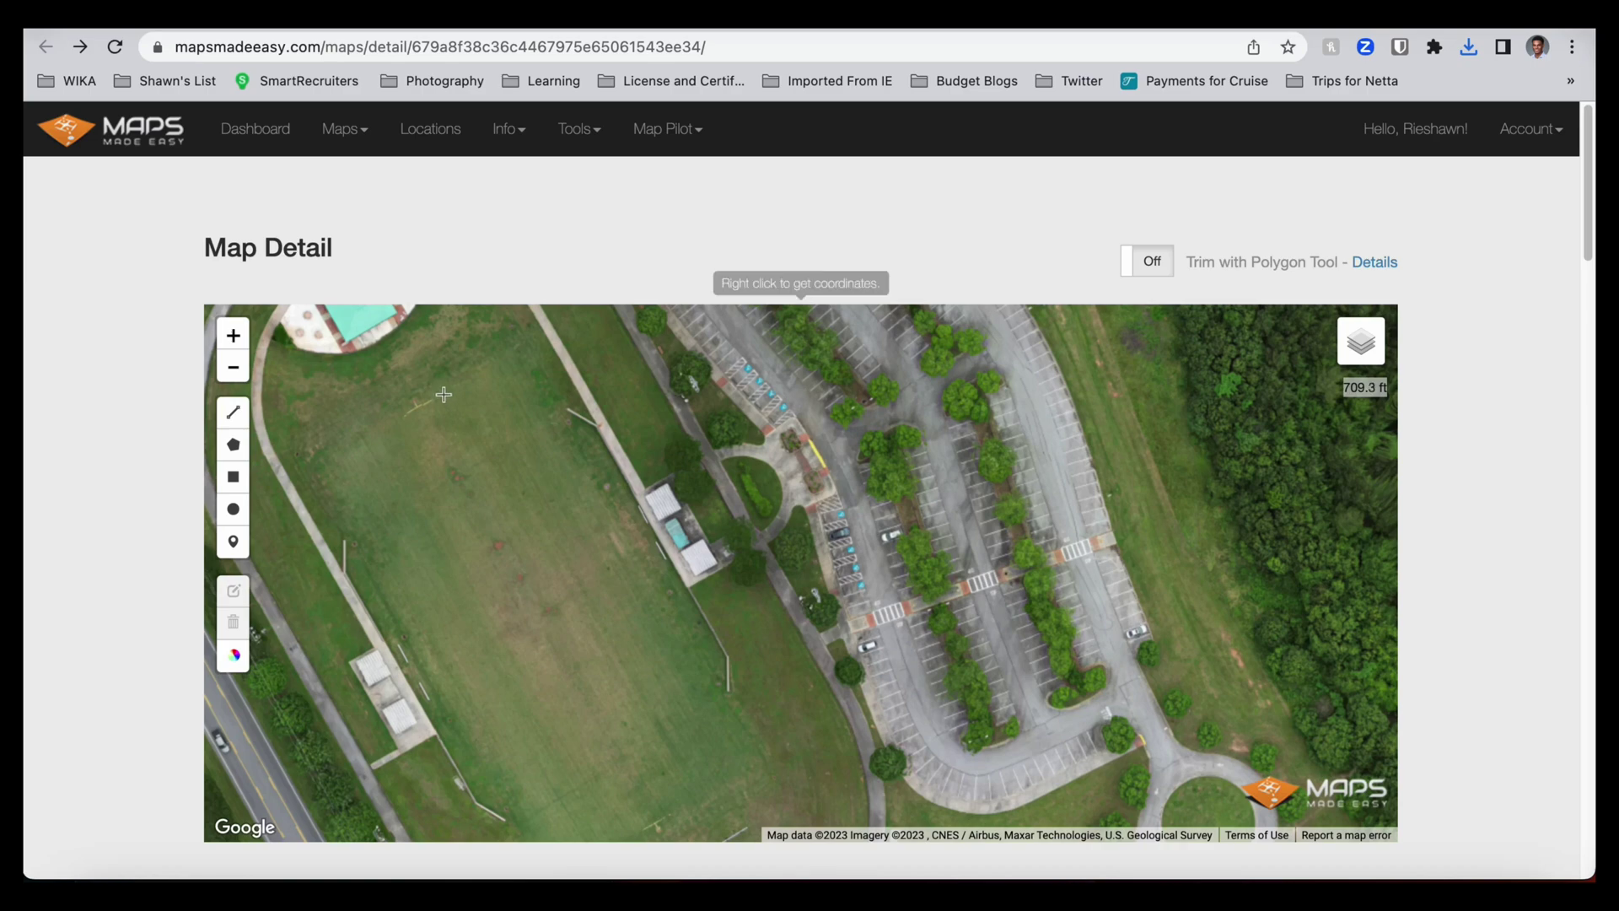
mouse_move(447, 398)
left_mouse_down()
mouse_move(504, 559)
mouse_move(437, 403)
left_mouse_up()
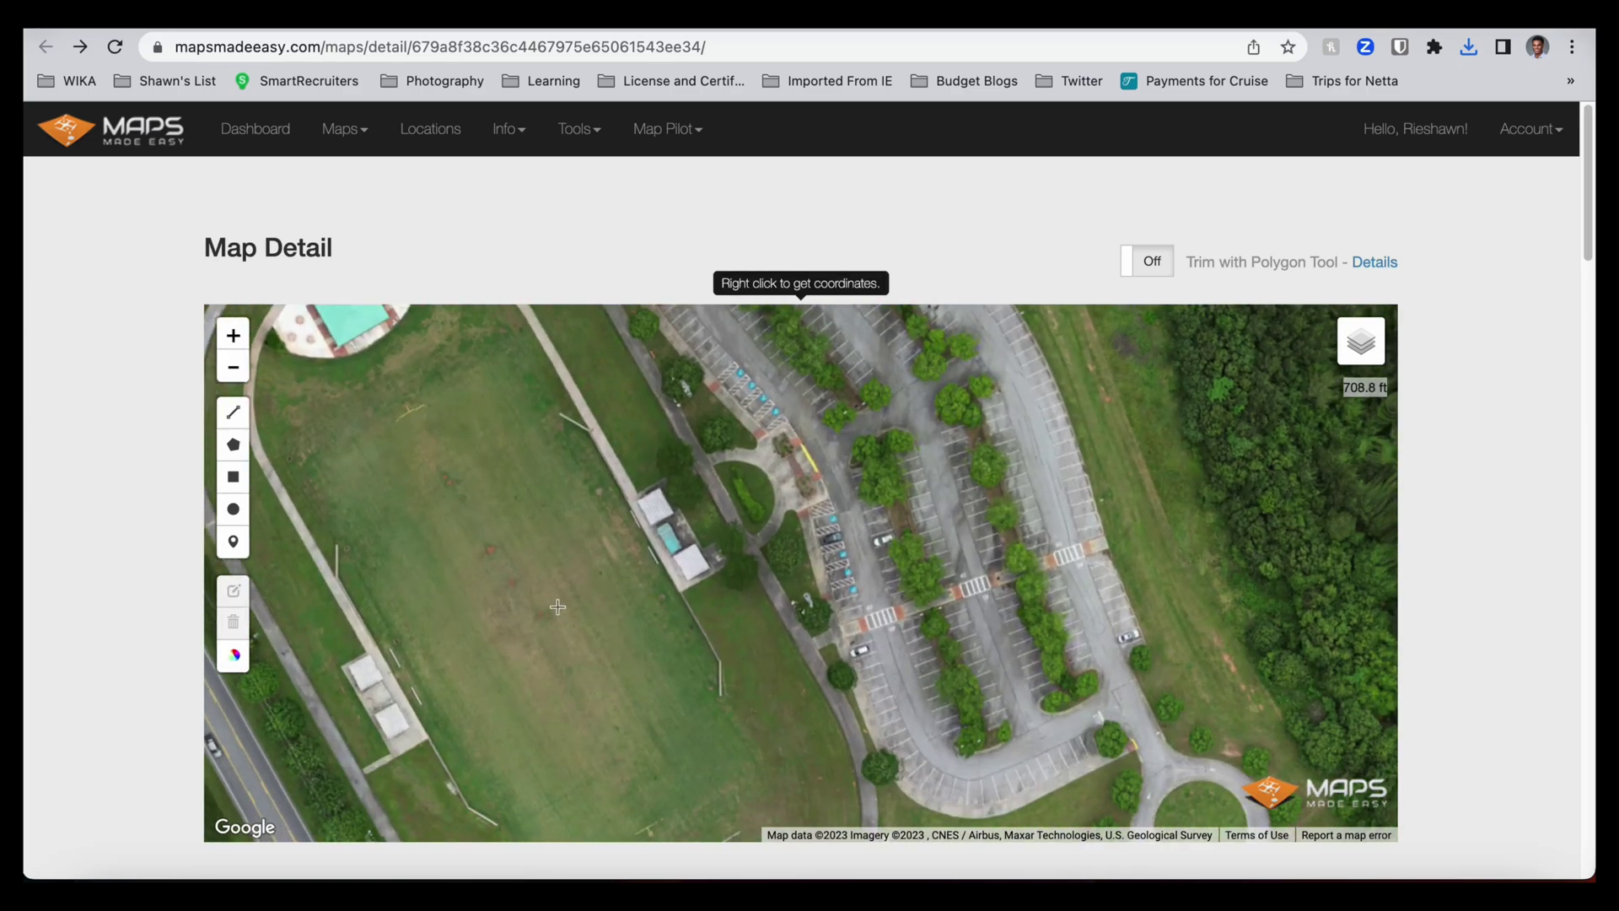
right_click(451, 388)
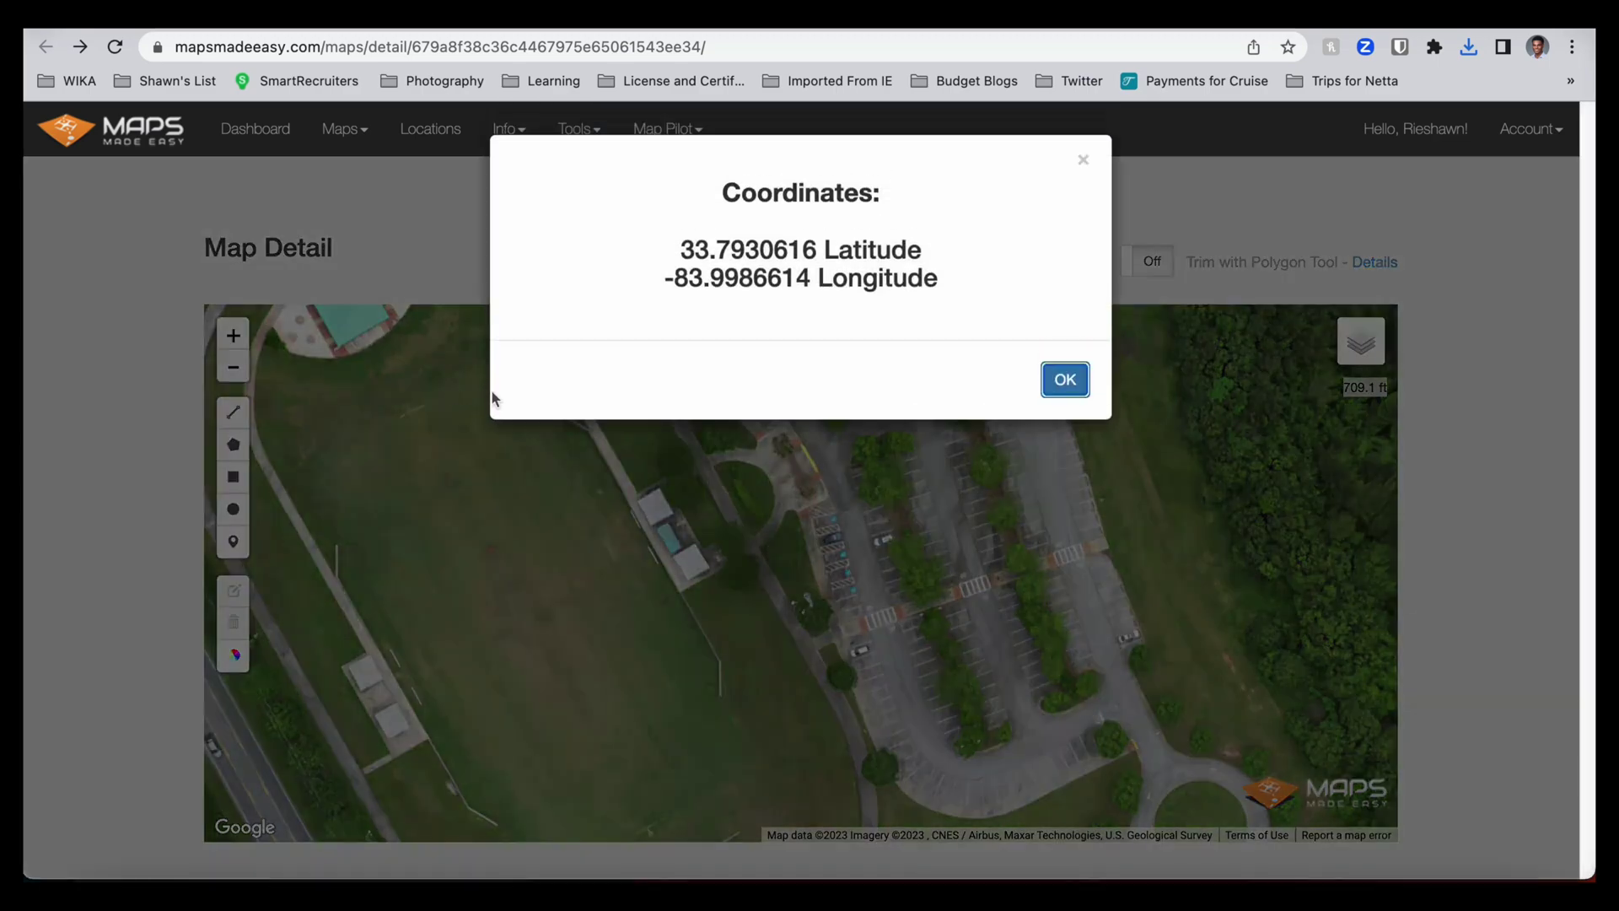
left_click(1064, 380)
Draw a roughly 646 ft measurement line lengthwise down the football field.
left_click(241, 421)
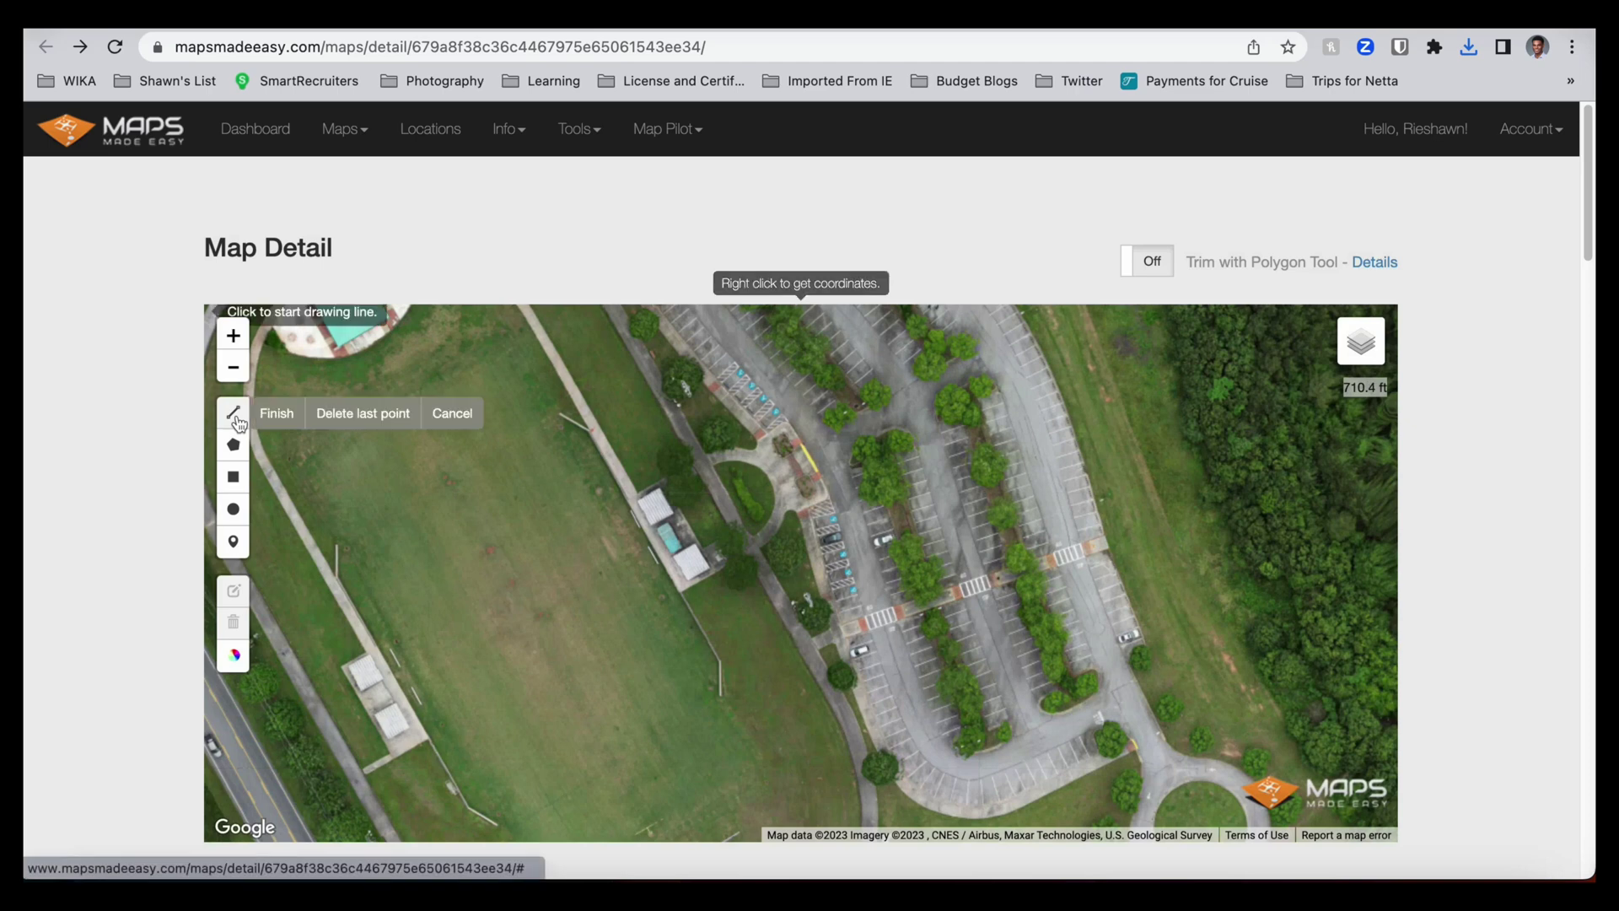
left_click(463, 375)
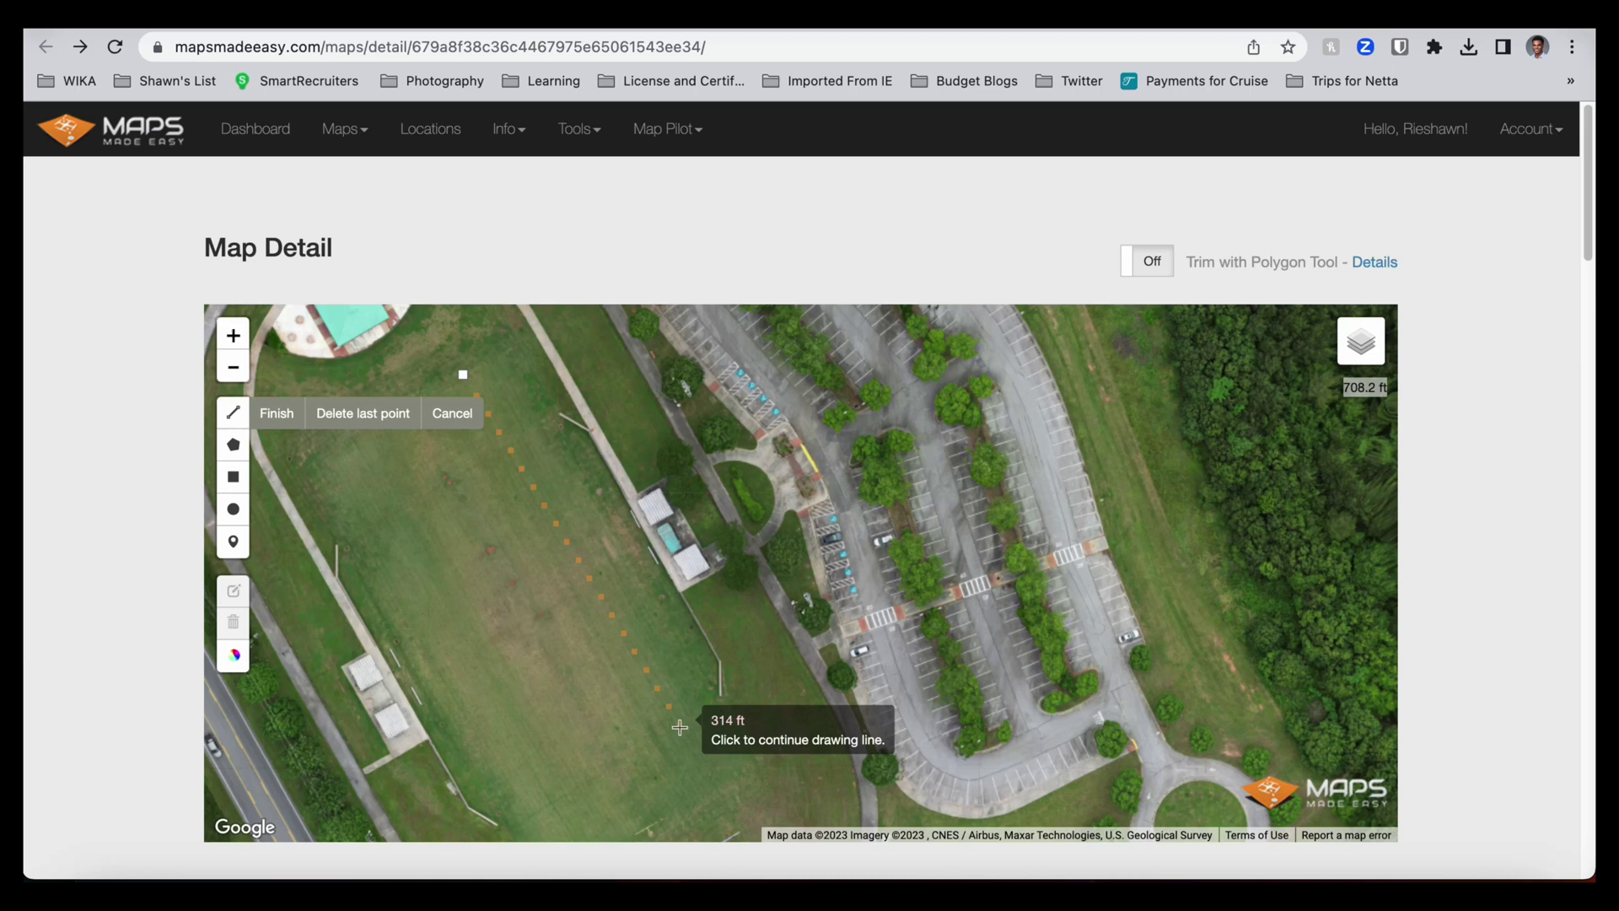
left_click(679, 726)
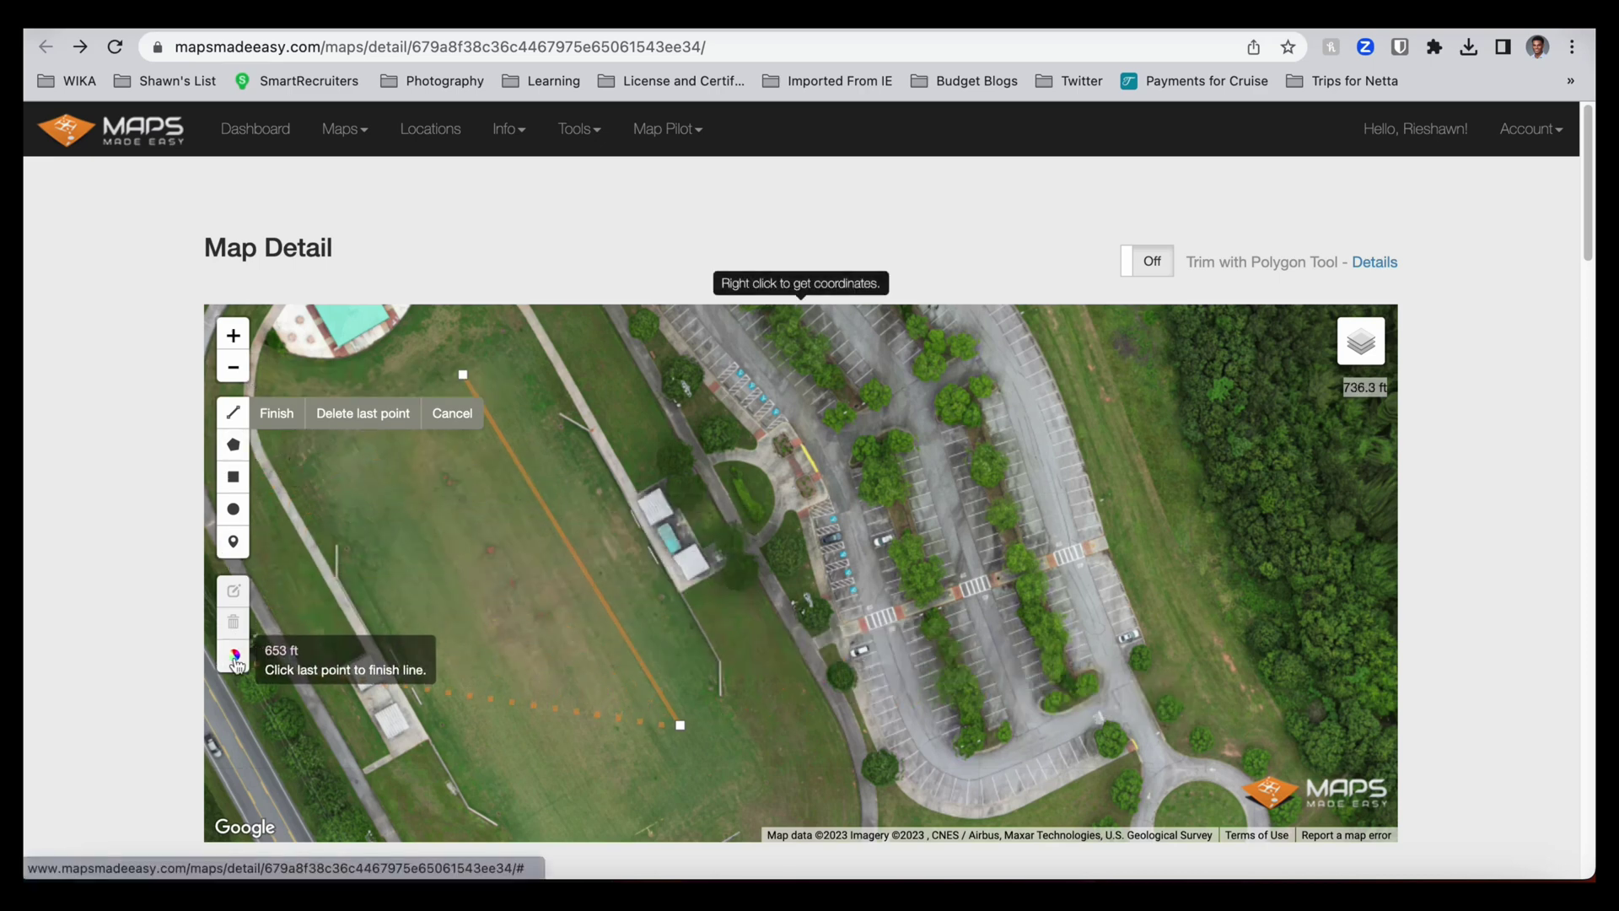
scroll(1341, 492, "down", 1)
Download the 375.3 KB Colorized DEM JPG and open it.
scroll(1474, 504, "down", 1)
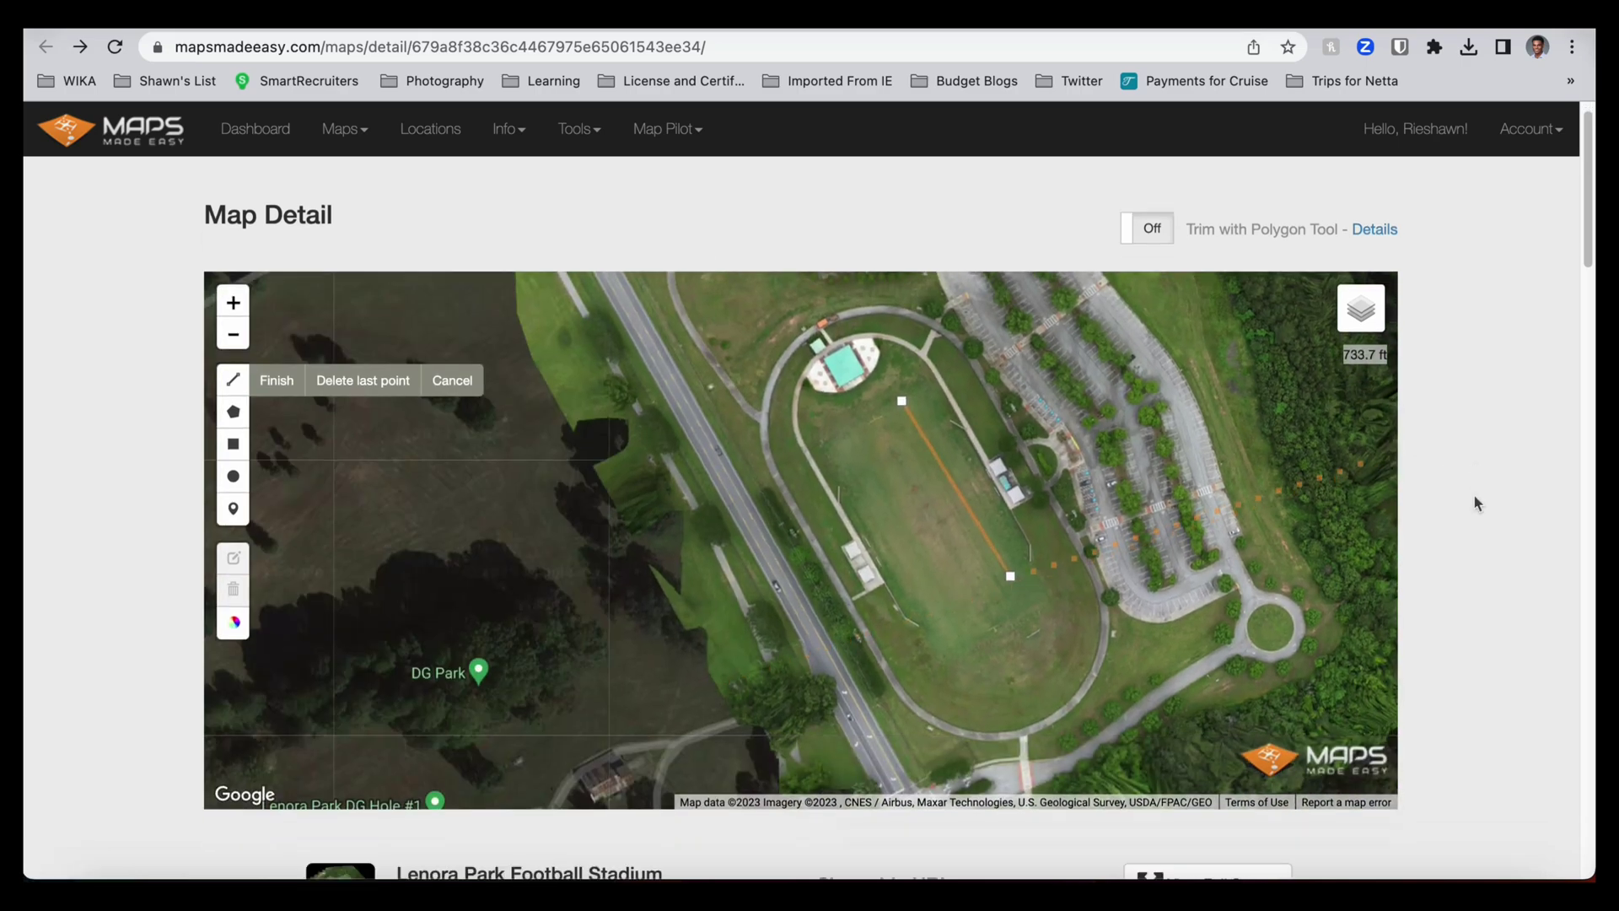
scroll(1474, 503, "down", 8)
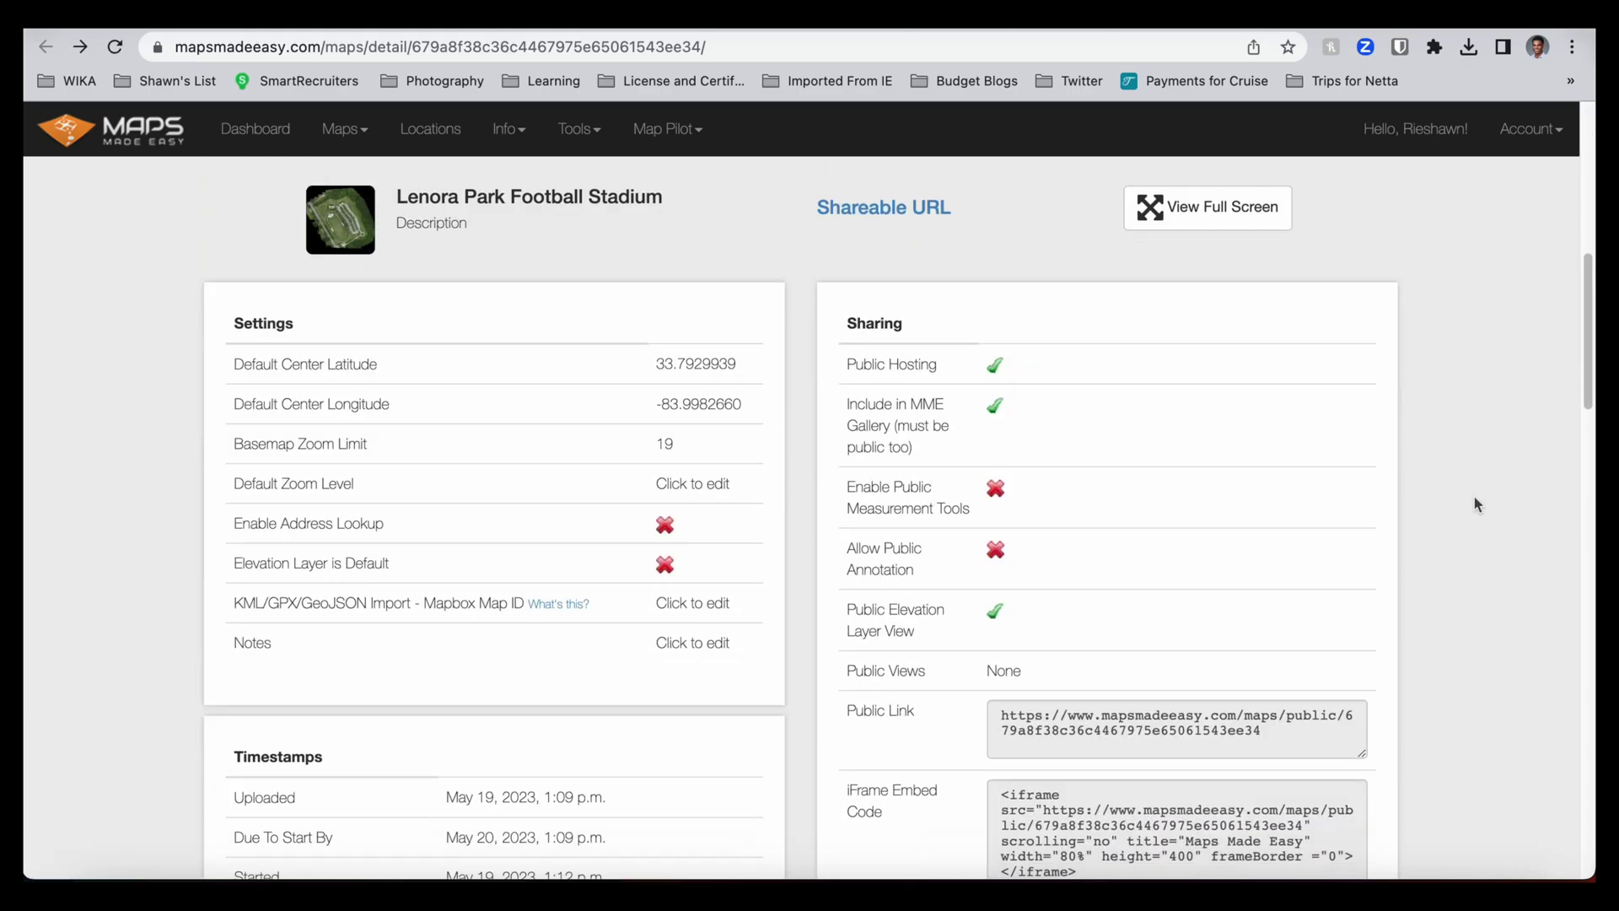
scroll(1474, 504, "down", 8)
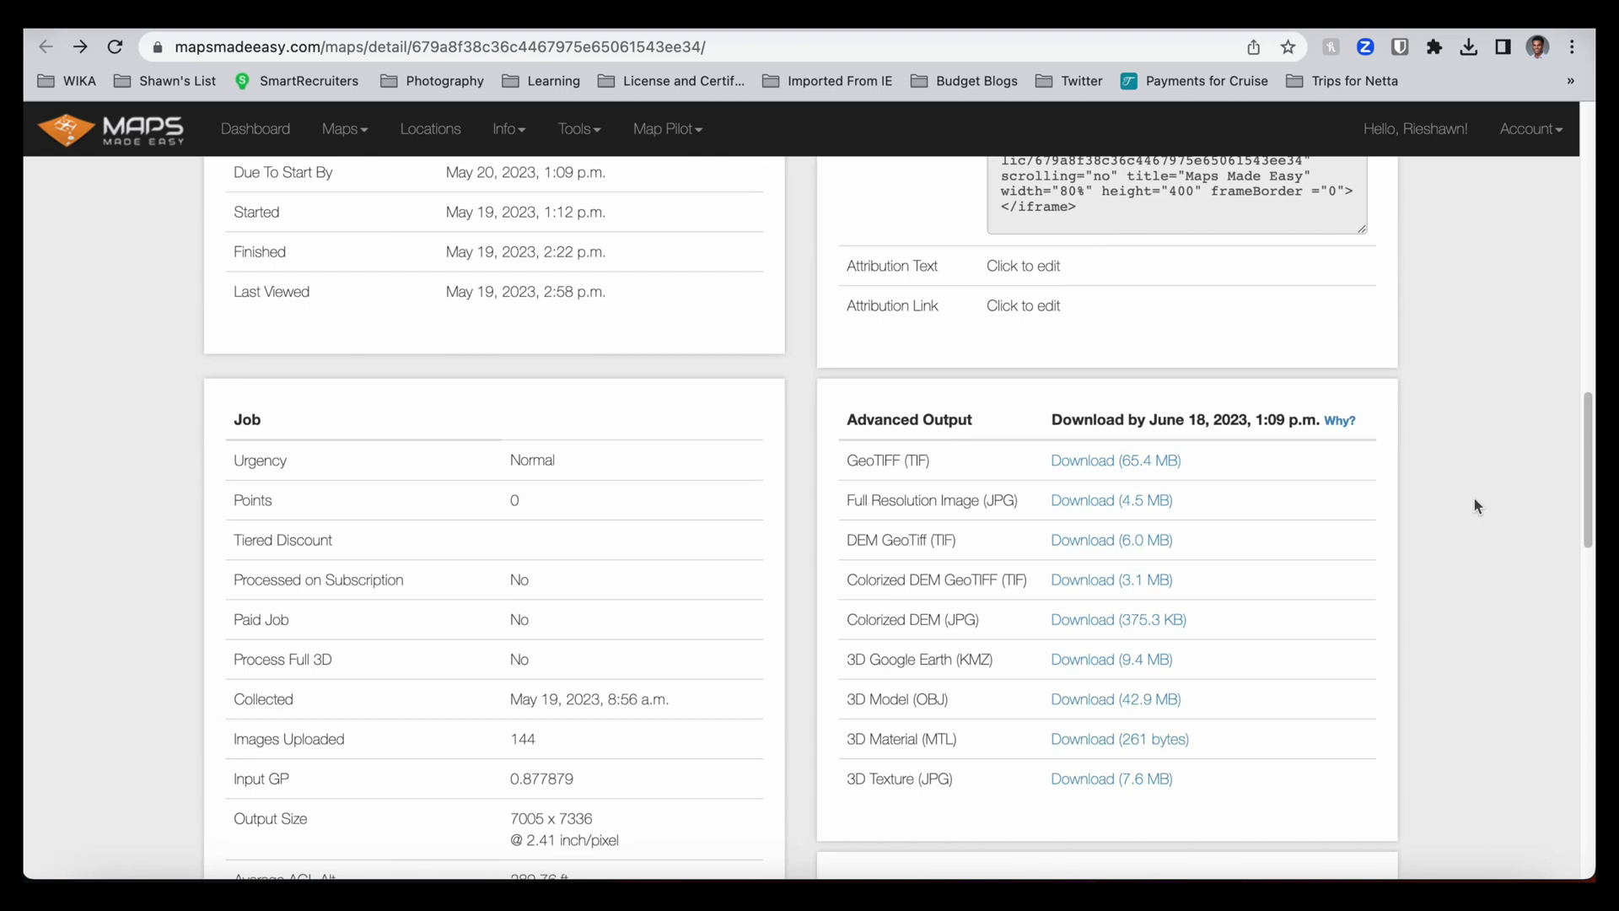
left_click(1120, 621)
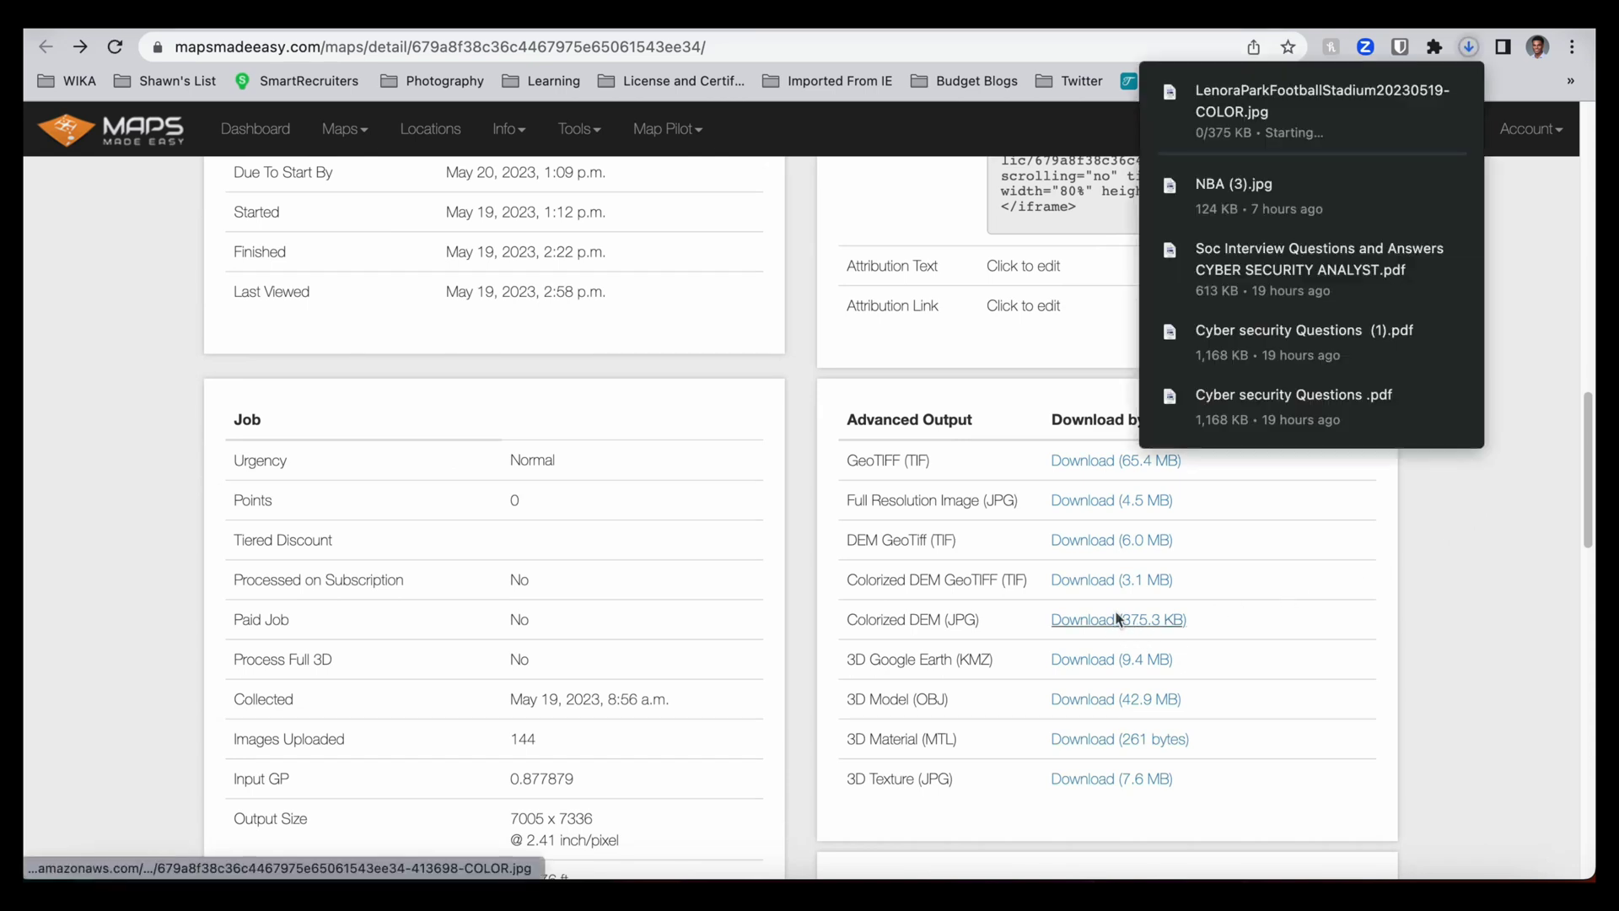
left_click(1304, 120)
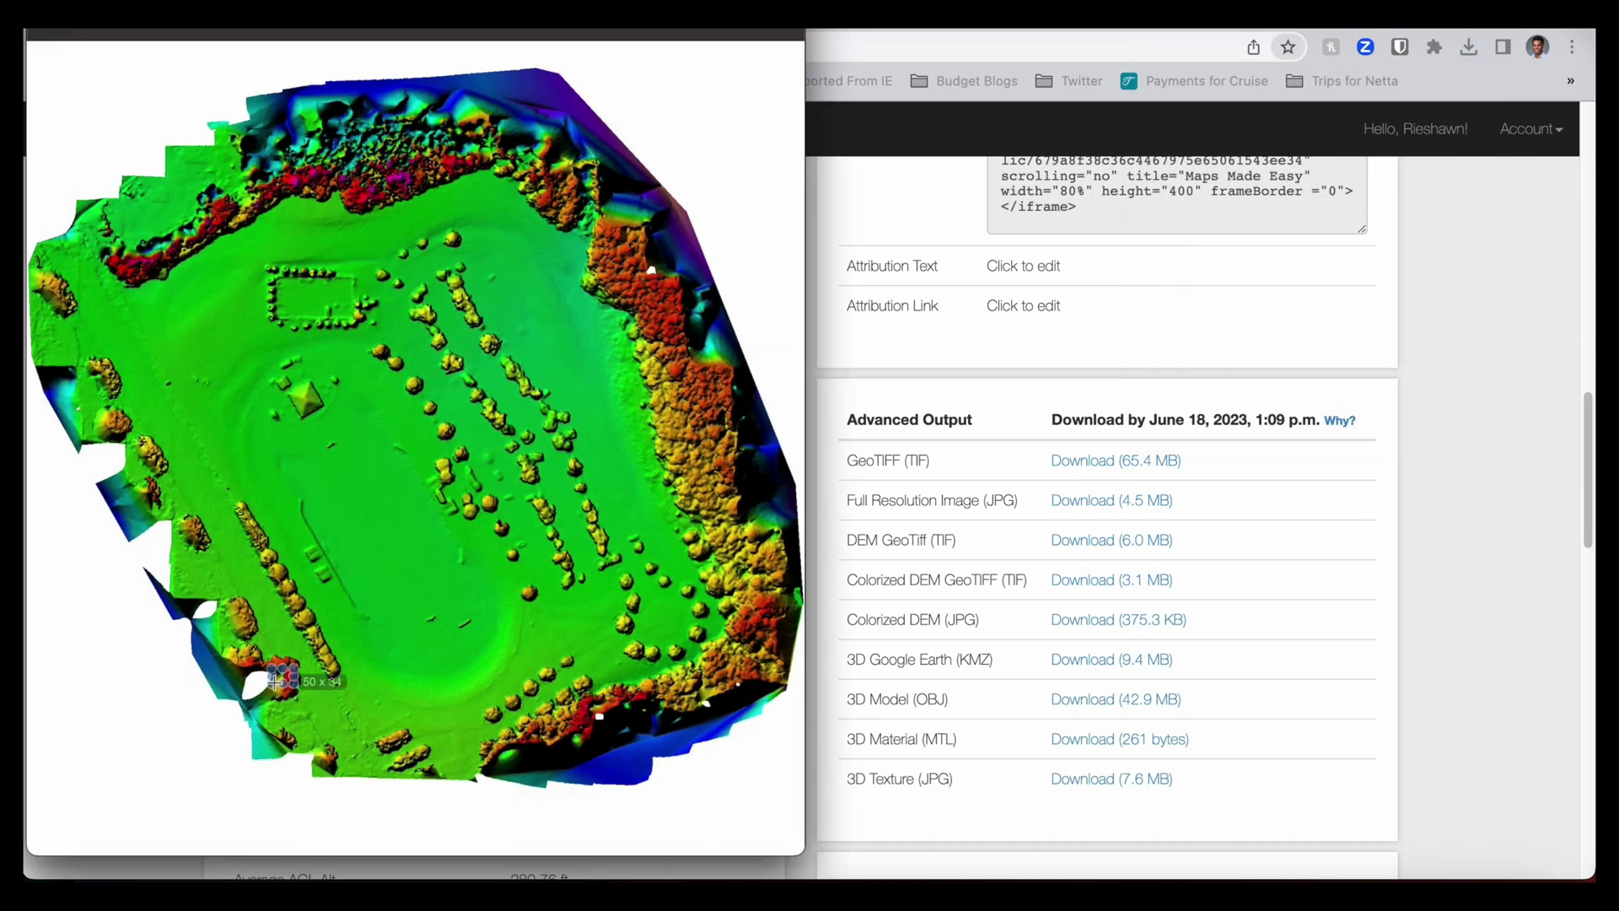
left_click_drag(204, 674, 272, 681)
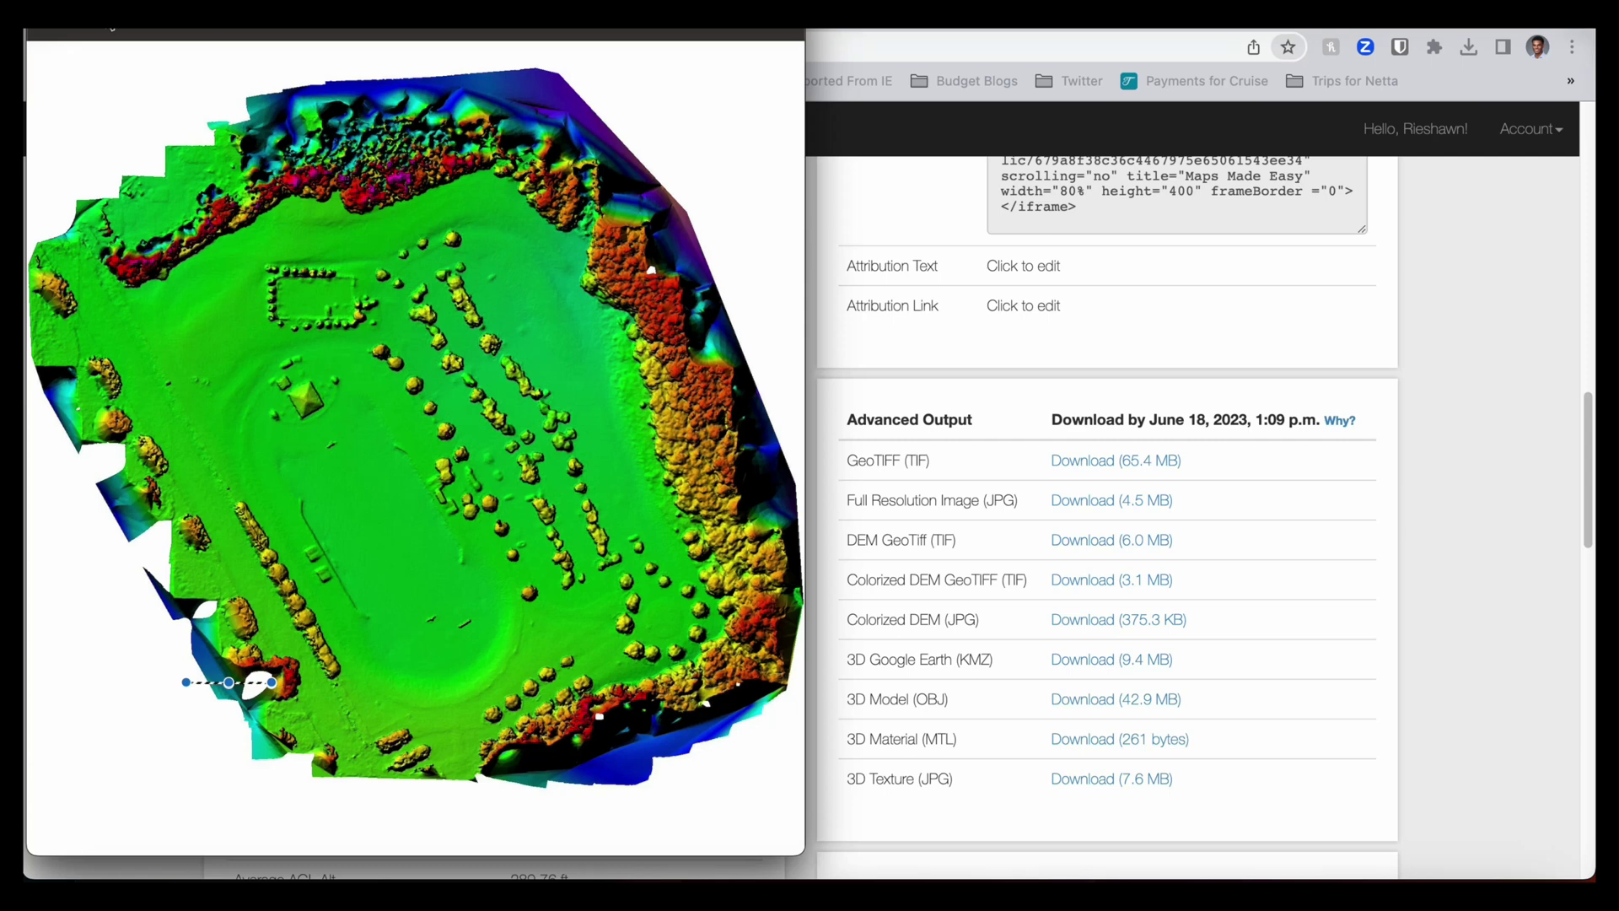
key("Escape")
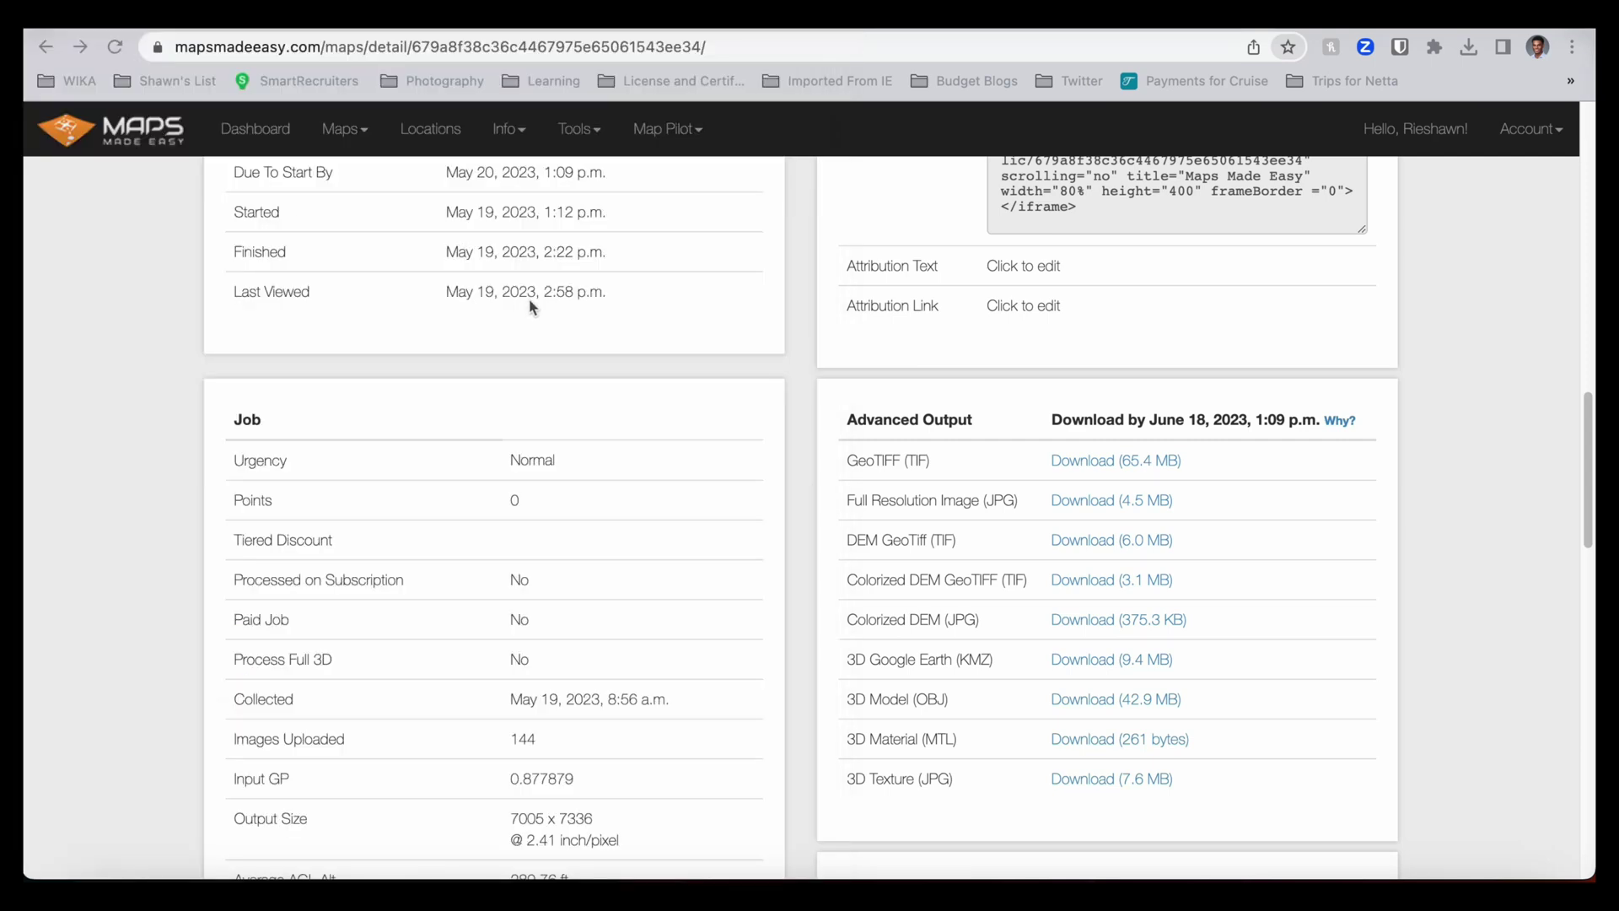